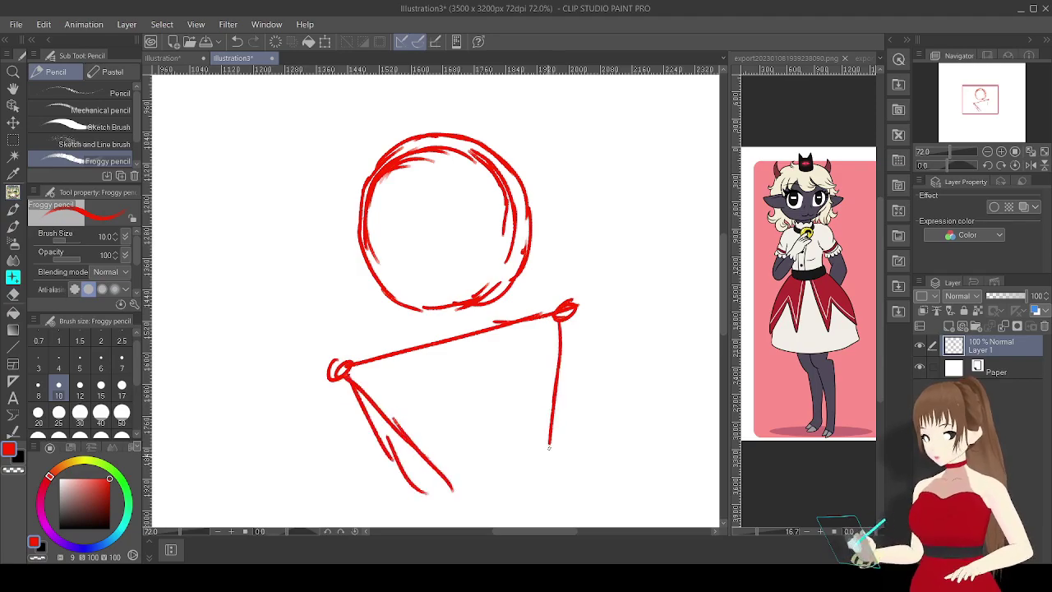
Sketch the ribcage sides and lower edge below the shoulder line, with a curved centre line down the torso.
{"action": "left_click_drag", "start_coordinate": [503, 176], "coordinate": [549, 392]}
{"action": "left_click_drag", "start_coordinate": [427, 413], "coordinate": [566, 390]}
{"action": "left_click_drag", "start_coordinate": [435, 415], "coordinate": [495, 478]}
{"action": "scroll", "coordinate": [530, 414], "scroll_direction": "down", "scroll_amount": 3}
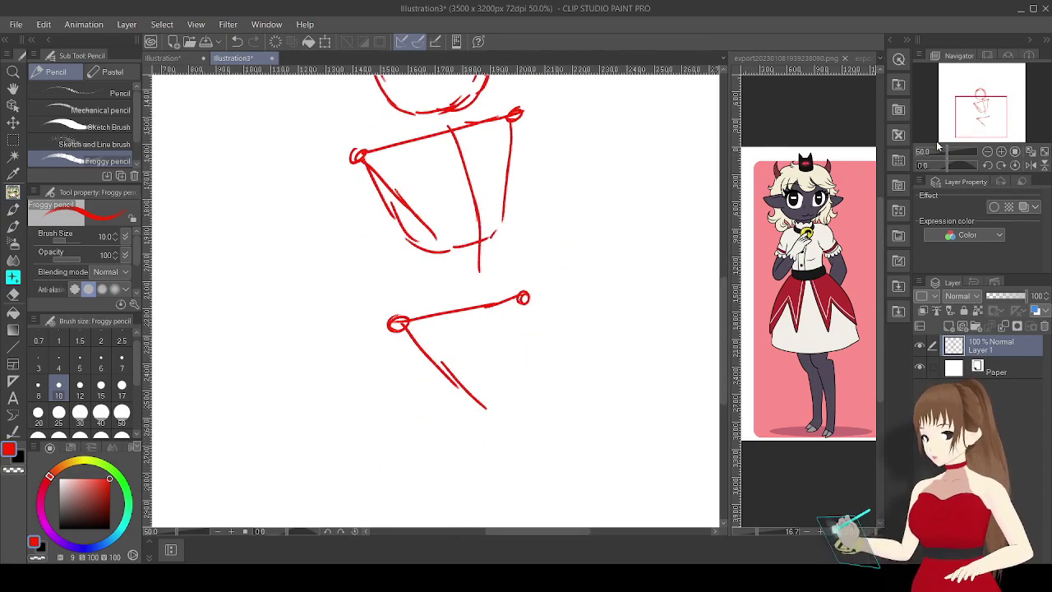
Sketch guide lines for both legs below the hip line and an arm line descending from the shoulder.
{"action": "left_click_drag", "start_coordinate": [522, 306], "coordinate": [483, 437]}
{"action": "mouse_move", "coordinate": [400, 328]}
{"action": "left_mouse_down"}
{"action": "mouse_move", "coordinate": [460, 411]}
{"action": "mouse_move", "coordinate": [438, 503]}
{"action": "left_mouse_up"}
{"action": "left_click_drag", "start_coordinate": [475, 443], "coordinate": [466, 485]}
{"action": "scroll", "coordinate": [436, 296], "scroll_direction": "up", "scroll_amount": 3}
{"action": "left_click_drag", "start_coordinate": [361, 248], "coordinate": [314, 389]}
Draw tilted cross guidelines on the head circle and mark the eyes and mouth along them.
{"action": "scroll", "coordinate": [436, 296], "scroll_direction": "up", "scroll_amount": 2}
{"action": "scroll", "coordinate": [435, 296], "scroll_direction": "up", "scroll_amount": 4}
{"action": "scroll", "coordinate": [436, 296], "scroll_direction": "up", "scroll_amount": 3}
{"action": "left_click_drag", "start_coordinate": [485, 164], "coordinate": [493, 271]}
{"action": "mouse_move", "coordinate": [329, 136]}
{"action": "left_mouse_down"}
{"action": "mouse_move", "coordinate": [283, 247]}
{"action": "mouse_move", "coordinate": [355, 134]}
{"action": "mouse_move", "coordinate": [487, 174]}
{"action": "mouse_move", "coordinate": [465, 319]}
{"action": "left_mouse_up"}
{"action": "left_click_drag", "start_coordinate": [393, 122], "coordinate": [466, 337]}
{"action": "left_click_drag", "start_coordinate": [505, 212], "coordinate": [353, 282]}
{"action": "left_click_drag", "start_coordinate": [316, 237], "coordinate": [427, 199]}
{"action": "key", "text": "ctrl+z"}
{"action": "left_click_drag", "start_coordinate": [320, 212], "coordinate": [484, 160]}
{"action": "mouse_move", "coordinate": [353, 260]}
{"action": "left_mouse_down"}
{"action": "mouse_move", "coordinate": [406, 238]}
{"action": "mouse_move", "coordinate": [362, 265]}
{"action": "left_mouse_up"}
{"action": "key", "text": "ctrl+z"}
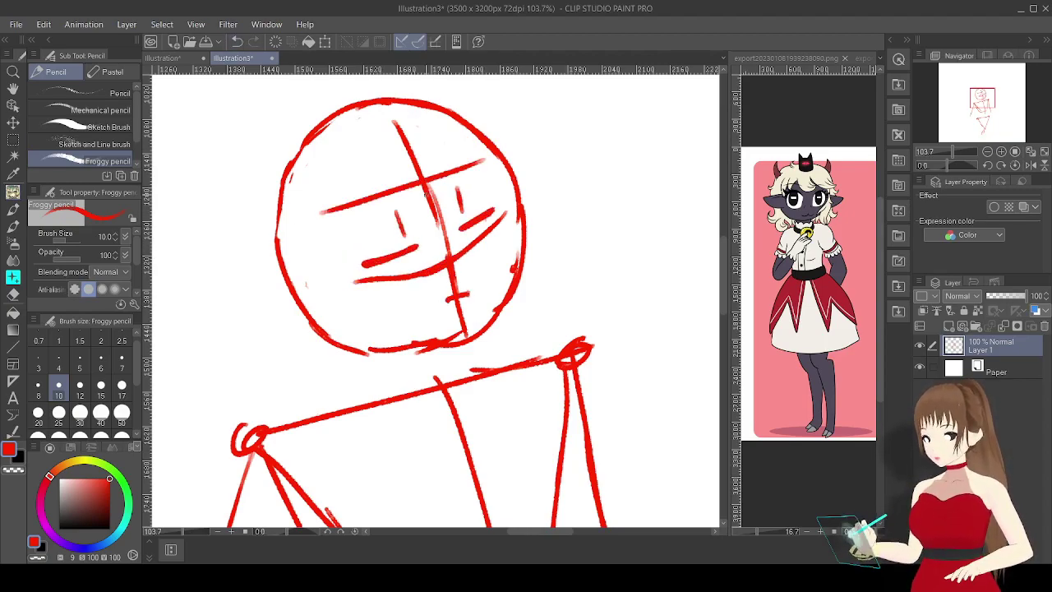
Select the left eye marks and move them slightly outward, away from the face's centre line.
{"action": "key", "text": "m"}
{"action": "left_click_drag", "start_coordinate": [357, 216], "coordinate": [356, 220]}
{"action": "left_click", "coordinate": [421, 294]}
{"action": "key", "text": "Return"}
Sketch long pointed ears on both sides of the head with the pencil.
{"action": "key", "text": "p"}
{"action": "mouse_move", "coordinate": [316, 263]}
{"action": "left_mouse_down"}
{"action": "mouse_move", "coordinate": [223, 313]}
{"action": "mouse_move", "coordinate": [328, 345]}
{"action": "left_mouse_up"}
{"action": "left_click_drag", "start_coordinate": [321, 264], "coordinate": [259, 304]}
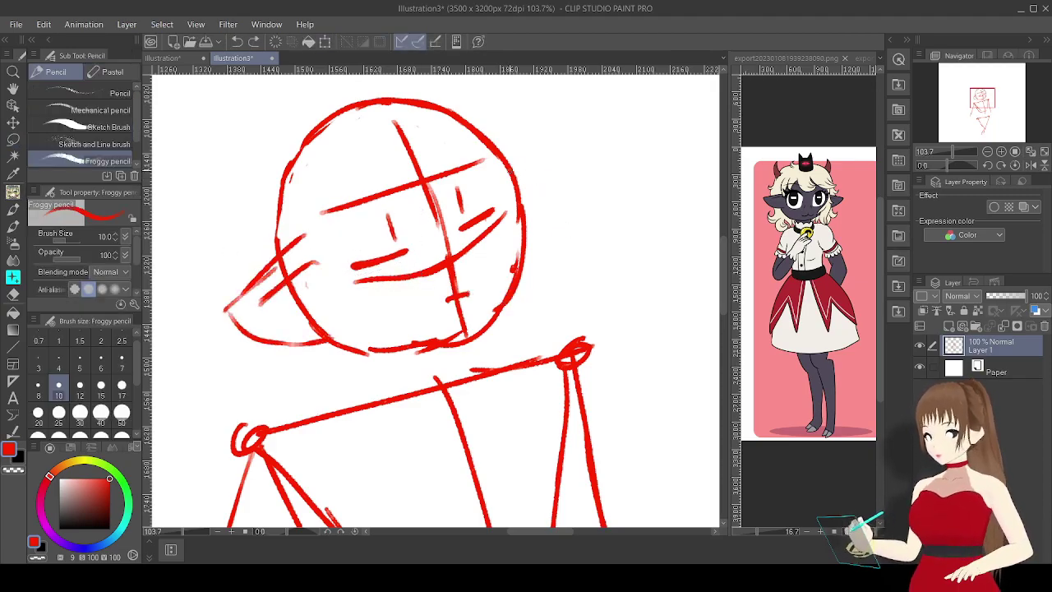
{"action": "left_click_drag", "start_coordinate": [510, 163], "coordinate": [585, 202]}
{"action": "left_click_drag", "start_coordinate": [585, 206], "coordinate": [552, 260]}
{"action": "left_click_drag", "start_coordinate": [523, 267], "coordinate": [584, 216]}
Erase the guidelines inside the head and sketch a small nose and frowning mouth.
{"action": "mouse_move", "coordinate": [395, 123]}
{"action": "left_mouse_down"}
{"action": "mouse_move", "coordinate": [480, 284]}
{"action": "mouse_move", "coordinate": [441, 265]}
{"action": "mouse_move", "coordinate": [482, 159]}
{"action": "mouse_move", "coordinate": [284, 267]}
{"action": "mouse_move", "coordinate": [303, 285]}
{"action": "left_mouse_up"}
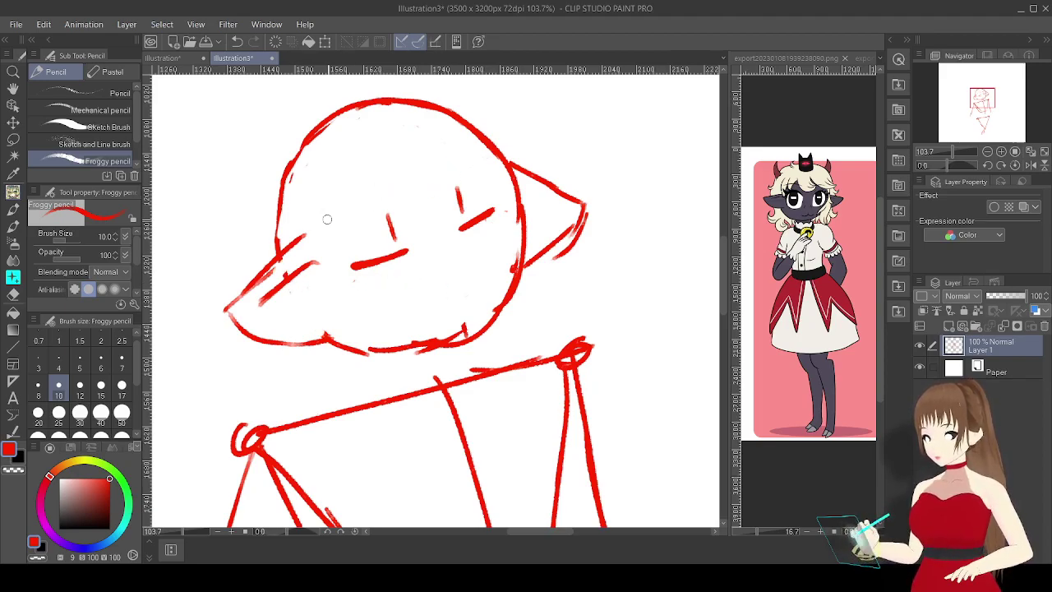
{"action": "left_click_drag", "start_coordinate": [378, 175], "coordinate": [460, 206]}
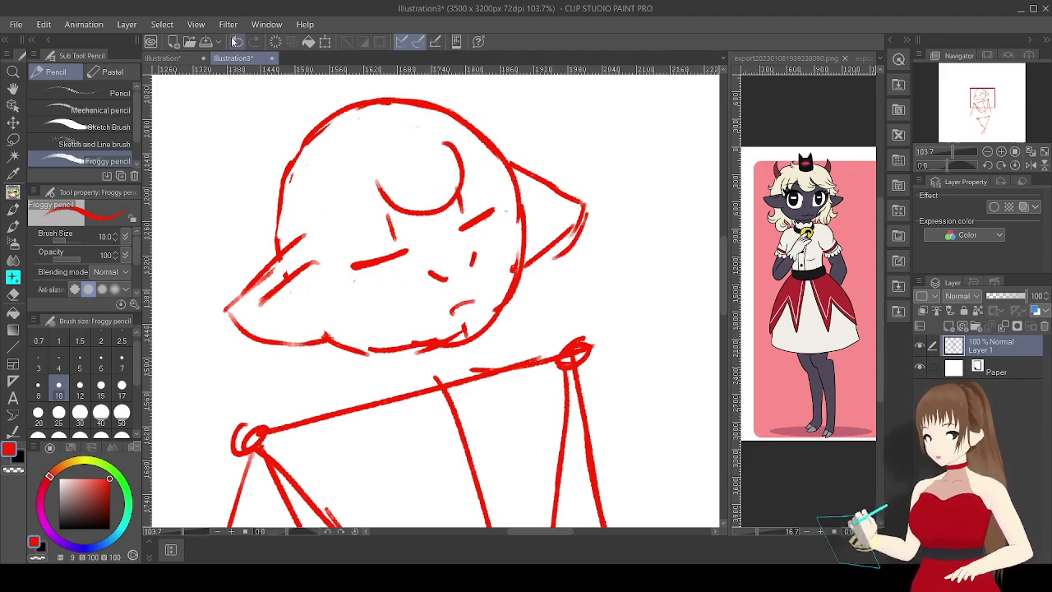
{"action": "key", "text": "ctrl+z"}
Sketch curved bangs across the forehead and hair strands beside the left eye.
{"action": "left_click_drag", "start_coordinate": [443, 156], "coordinate": [419, 193]}
{"action": "left_click_drag", "start_coordinate": [403, 148], "coordinate": [437, 164]}
{"action": "left_click_drag", "start_coordinate": [374, 177], "coordinate": [333, 254]}
{"action": "left_click_drag", "start_coordinate": [337, 189], "coordinate": [304, 271]}
{"action": "left_click_drag", "start_coordinate": [444, 156], "coordinate": [482, 174]}
{"action": "key", "text": "ctrl+z"}
{"action": "left_click_drag", "start_coordinate": [401, 150], "coordinate": [502, 141]}
{"action": "key", "text": "ctrl+z"}
Redraw the jawline as a smooth curve from the chin up to the right ear.
{"action": "mouse_move", "coordinate": [407, 343]}
{"action": "left_mouse_down"}
{"action": "mouse_move", "coordinate": [381, 216]}
{"action": "mouse_move", "coordinate": [484, 189]}
{"action": "left_mouse_up"}
{"action": "mouse_move", "coordinate": [325, 243]}
{"action": "left_mouse_down"}
{"action": "mouse_move", "coordinate": [398, 230]}
{"action": "mouse_move", "coordinate": [360, 339]}
{"action": "left_mouse_up"}
{"action": "key", "text": "ctrl+z"}
{"action": "key", "text": "ctrl+z"}
{"action": "key", "text": "ctrl+z"}
{"action": "key", "text": "ctrl+z"}
Lasso the whole head and adjust its placement above the shoulders with a transform.
{"action": "mouse_move", "coordinate": [176, 293]}
{"action": "left_mouse_down"}
{"action": "mouse_move", "coordinate": [551, 106]}
{"action": "mouse_move", "coordinate": [622, 235]}
{"action": "left_mouse_up"}
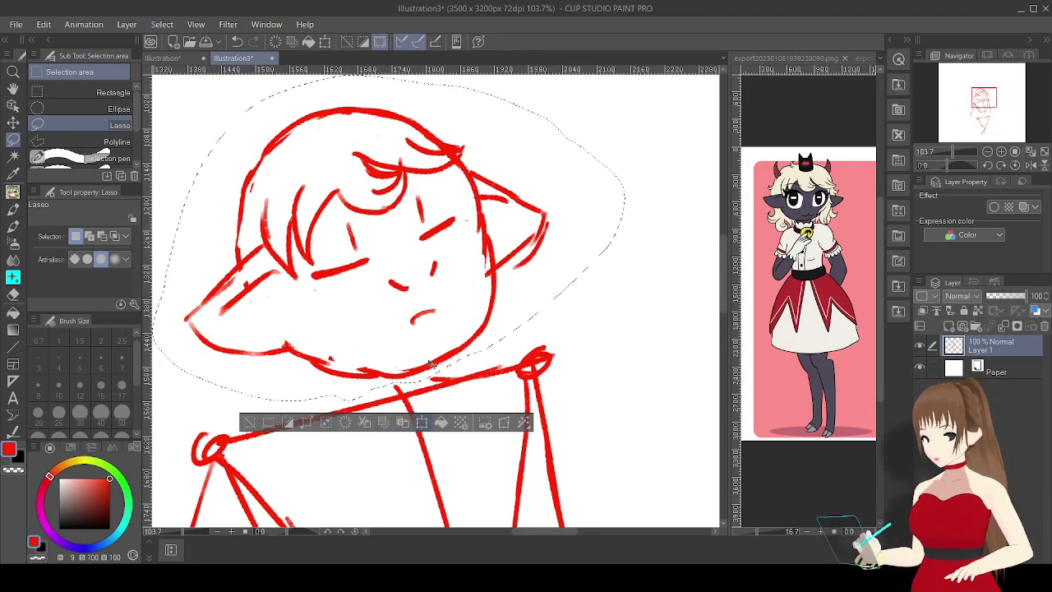
{"action": "key", "text": "ctrl+t"}
{"action": "key", "text": "Return"}
Sketch the neck, sloping shoulders and waist contours around the torso guidelines.
{"action": "scroll", "coordinate": [337, 378], "scroll_direction": "down", "scroll_amount": 3}
{"action": "left_click_drag", "start_coordinate": [547, 260], "coordinate": [561, 334]}
{"action": "mouse_move", "coordinate": [429, 345]}
{"action": "left_mouse_down"}
{"action": "mouse_move", "coordinate": [381, 501]}
{"action": "mouse_move", "coordinate": [377, 315]}
{"action": "left_mouse_up"}
{"action": "left_click_drag", "start_coordinate": [549, 171], "coordinate": [542, 232]}
{"action": "left_click_drag", "start_coordinate": [337, 105], "coordinate": [370, 382]}
{"action": "left_click_drag", "start_coordinate": [517, 312], "coordinate": [483, 347]}
{"action": "mouse_move", "coordinate": [370, 349]}
{"action": "left_mouse_down"}
{"action": "mouse_move", "coordinate": [385, 407]}
{"action": "mouse_move", "coordinate": [450, 473]}
{"action": "left_mouse_up"}
{"action": "left_click_drag", "start_coordinate": [549, 222], "coordinate": [562, 280]}
{"action": "left_click_drag", "start_coordinate": [500, 329], "coordinate": [406, 275]}
{"action": "mouse_move", "coordinate": [457, 174]}
{"action": "left_mouse_down"}
{"action": "mouse_move", "coordinate": [494, 257]}
{"action": "mouse_move", "coordinate": [449, 391]}
{"action": "left_mouse_up"}
{"action": "mouse_move", "coordinate": [383, 290]}
{"action": "left_mouse_down"}
{"action": "mouse_move", "coordinate": [423, 273]}
{"action": "mouse_move", "coordinate": [398, 340]}
{"action": "left_mouse_up"}
Sketch the hip curves and outer thigh contours around the leg guidelines.
{"action": "left_click_drag", "start_coordinate": [274, 286], "coordinate": [379, 449]}
{"action": "left_click_drag", "start_coordinate": [397, 314], "coordinate": [403, 385]}
{"action": "mouse_move", "coordinate": [485, 245]}
{"action": "left_mouse_down"}
{"action": "mouse_move", "coordinate": [418, 448]}
{"action": "mouse_move", "coordinate": [472, 297]}
{"action": "left_mouse_up"}
{"action": "left_click_drag", "start_coordinate": [454, 149], "coordinate": [466, 267]}
{"action": "left_click_drag", "start_coordinate": [444, 262], "coordinate": [374, 411]}
{"action": "left_click_drag", "start_coordinate": [472, 265], "coordinate": [434, 391]}
{"action": "left_click_drag", "start_coordinate": [427, 292], "coordinate": [365, 359]}
{"action": "left_click_drag", "start_coordinate": [400, 321], "coordinate": [357, 404]}
{"action": "left_click_drag", "start_coordinate": [486, 284], "coordinate": [470, 313]}
{"action": "left_click_drag", "start_coordinate": [433, 371], "coordinate": [414, 429]}
Sketch the inner thighs, knees and tapering lower-leg contours in repeated loose strokes.
{"action": "mouse_move", "coordinate": [418, 300]}
{"action": "left_mouse_down"}
{"action": "mouse_move", "coordinate": [380, 441]}
{"action": "mouse_move", "coordinate": [415, 503]}
{"action": "left_mouse_up"}
{"action": "left_click_drag", "start_coordinate": [418, 423], "coordinate": [415, 501]}
{"action": "mouse_move", "coordinate": [485, 284]}
{"action": "left_mouse_down"}
{"action": "mouse_move", "coordinate": [453, 388]}
{"action": "mouse_move", "coordinate": [448, 459]}
{"action": "left_mouse_up"}
{"action": "mouse_move", "coordinate": [413, 327]}
{"action": "left_mouse_down"}
{"action": "mouse_move", "coordinate": [442, 310]}
{"action": "mouse_move", "coordinate": [451, 282]}
{"action": "mouse_move", "coordinate": [469, 317]}
{"action": "left_mouse_up"}
{"action": "left_click_drag", "start_coordinate": [377, 188], "coordinate": [434, 299]}
{"action": "mouse_move", "coordinate": [424, 278]}
{"action": "left_mouse_down"}
{"action": "mouse_move", "coordinate": [450, 314]}
{"action": "mouse_move", "coordinate": [416, 432]}
{"action": "left_mouse_up"}
{"action": "left_click_drag", "start_coordinate": [421, 419], "coordinate": [421, 503]}
{"action": "left_click_drag", "start_coordinate": [465, 303], "coordinate": [411, 391]}
{"action": "left_click_drag", "start_coordinate": [418, 435], "coordinate": [409, 495]}
{"action": "left_click_drag", "start_coordinate": [386, 197], "coordinate": [448, 296]}
{"action": "mouse_move", "coordinate": [493, 164]}
{"action": "left_mouse_down"}
{"action": "mouse_move", "coordinate": [485, 337]}
{"action": "mouse_move", "coordinate": [452, 403]}
{"action": "left_mouse_up"}
{"action": "mouse_move", "coordinate": [457, 398]}
{"action": "left_mouse_down"}
{"action": "mouse_move", "coordinate": [450, 493]}
{"action": "mouse_move", "coordinate": [479, 387]}
{"action": "mouse_move", "coordinate": [452, 482]}
{"action": "left_mouse_up"}
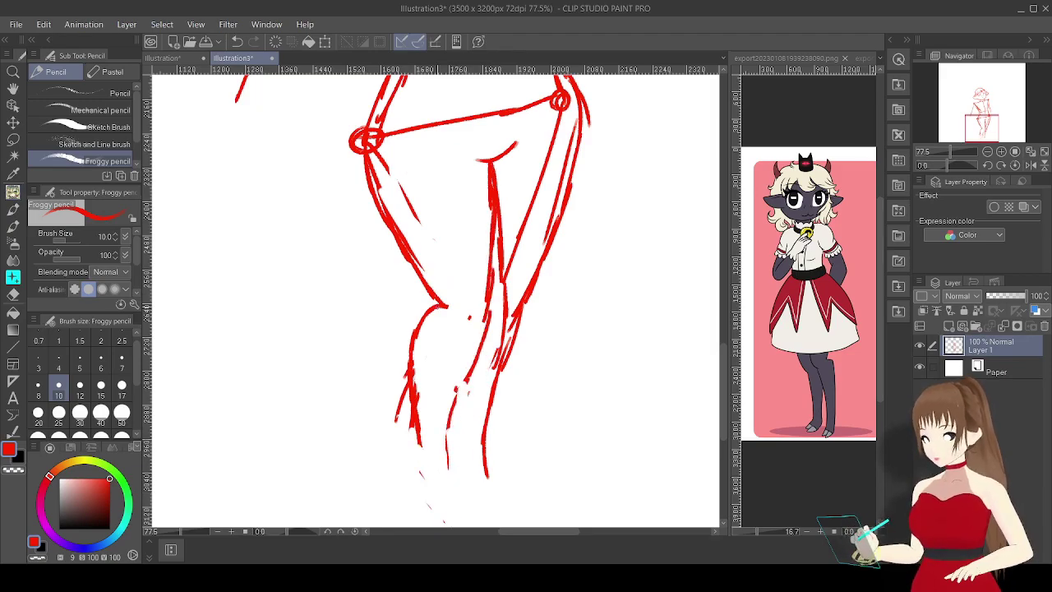
Sketch the bent lower leg from the knee, ending in a raised foot with toes behind the standing leg.
{"action": "left_click_drag", "start_coordinate": [441, 303], "coordinate": [414, 372]}
{"action": "left_click_drag", "start_coordinate": [490, 313], "coordinate": [451, 423]}
{"action": "left_click_drag", "start_coordinate": [462, 419], "coordinate": [424, 518]}
{"action": "mouse_move", "coordinate": [460, 328]}
{"action": "left_mouse_down"}
{"action": "mouse_move", "coordinate": [470, 318]}
{"action": "mouse_move", "coordinate": [380, 306]}
{"action": "mouse_move", "coordinate": [450, 407]}
{"action": "mouse_move", "coordinate": [434, 362]}
{"action": "left_mouse_up"}
{"action": "left_click_drag", "start_coordinate": [361, 358], "coordinate": [304, 429]}
{"action": "mouse_move", "coordinate": [440, 299]}
{"action": "left_mouse_down"}
{"action": "mouse_move", "coordinate": [326, 431]}
{"action": "mouse_move", "coordinate": [327, 480]}
{"action": "mouse_move", "coordinate": [355, 434]}
{"action": "left_mouse_up"}
{"action": "left_click_drag", "start_coordinate": [309, 422], "coordinate": [314, 446]}
{"action": "mouse_move", "coordinate": [436, 301]}
{"action": "left_mouse_down"}
{"action": "mouse_move", "coordinate": [350, 396]}
{"action": "mouse_move", "coordinate": [307, 413]}
{"action": "left_mouse_up"}
Build up the arm contours on both sides of the torso.
{"action": "left_click_drag", "start_coordinate": [370, 246], "coordinate": [352, 310]}
{"action": "left_click_drag", "start_coordinate": [247, 164], "coordinate": [399, 459]}
{"action": "left_click_drag", "start_coordinate": [410, 262], "coordinate": [387, 345]}
{"action": "left_click_drag", "start_coordinate": [457, 263], "coordinate": [427, 386]}
{"action": "left_click_drag", "start_coordinate": [399, 301], "coordinate": [357, 437]}
{"action": "left_click_drag", "start_coordinate": [493, 328], "coordinate": [422, 312]}
{"action": "left_click_drag", "start_coordinate": [503, 204], "coordinate": [457, 367]}
{"action": "left_click_drag", "start_coordinate": [486, 332], "coordinate": [447, 413]}
{"action": "left_click_drag", "start_coordinate": [527, 332], "coordinate": [502, 386]}
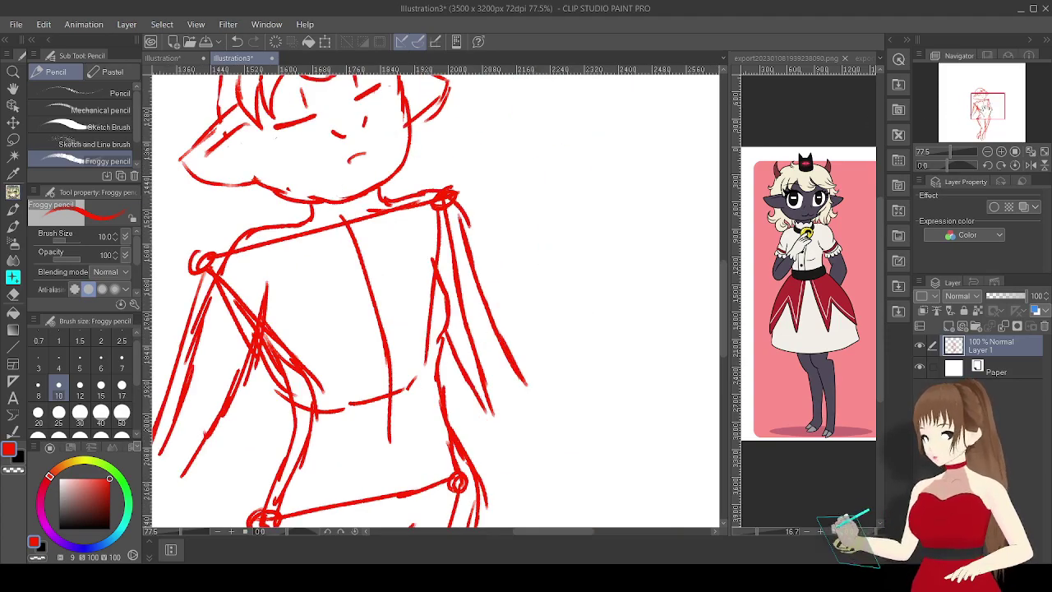
Sketch the outer hair outline over the head and curly locks under both ears.
{"action": "left_click_drag", "start_coordinate": [967, 95], "coordinate": [956, 85]}
{"action": "left_click_drag", "start_coordinate": [339, 163], "coordinate": [296, 273]}
{"action": "mouse_move", "coordinate": [327, 336]}
{"action": "left_mouse_down"}
{"action": "mouse_move", "coordinate": [341, 369]}
{"action": "mouse_move", "coordinate": [414, 360]}
{"action": "mouse_move", "coordinate": [406, 371]}
{"action": "left_mouse_up"}
{"action": "left_click_drag", "start_coordinate": [385, 151], "coordinate": [523, 193]}
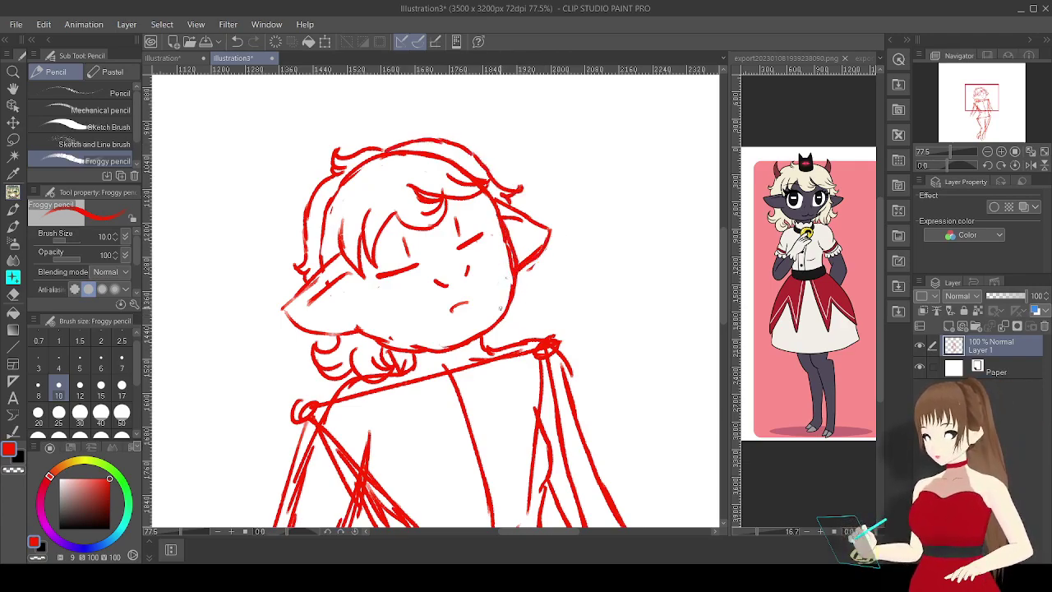
{"action": "mouse_move", "coordinate": [534, 248]}
{"action": "left_mouse_down"}
{"action": "mouse_move", "coordinate": [571, 288]}
{"action": "mouse_move", "coordinate": [546, 337]}
{"action": "left_mouse_up"}
{"action": "left_click_drag", "start_coordinate": [514, 296], "coordinate": [527, 340]}
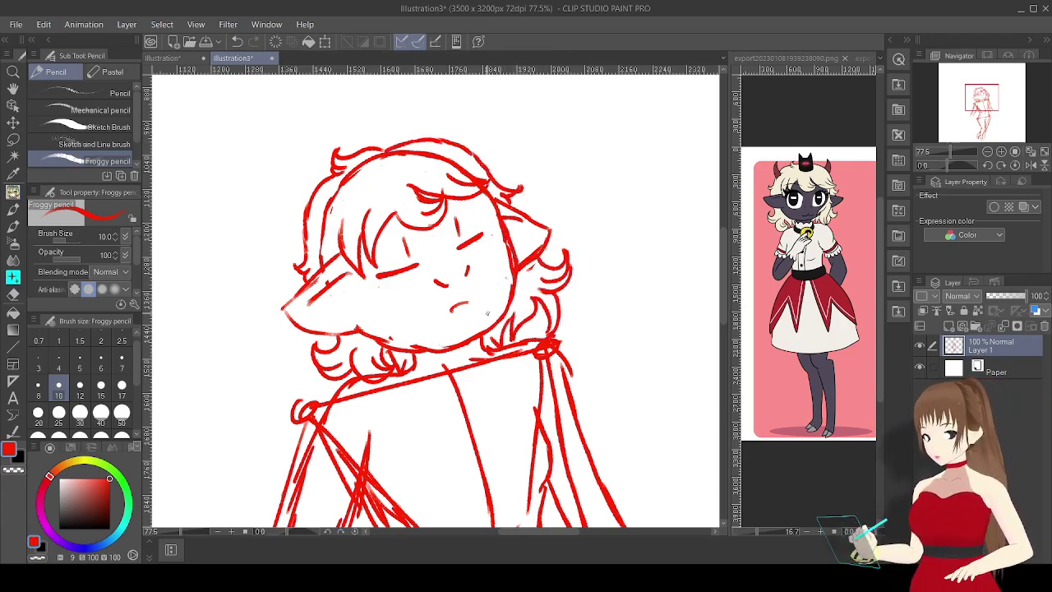
Remove the skull line inside the hair and sketch two small curved horns on top of the head.
{"action": "mouse_move", "coordinate": [334, 197]}
{"action": "left_mouse_down"}
{"action": "mouse_move", "coordinate": [423, 156]}
{"action": "mouse_move", "coordinate": [439, 160]}
{"action": "left_mouse_up"}
{"action": "mouse_move", "coordinate": [332, 198]}
{"action": "left_mouse_down"}
{"action": "mouse_move", "coordinate": [294, 156]}
{"action": "mouse_move", "coordinate": [301, 218]}
{"action": "mouse_move", "coordinate": [293, 161]}
{"action": "left_mouse_up"}
{"action": "key", "text": "ctrl+z"}
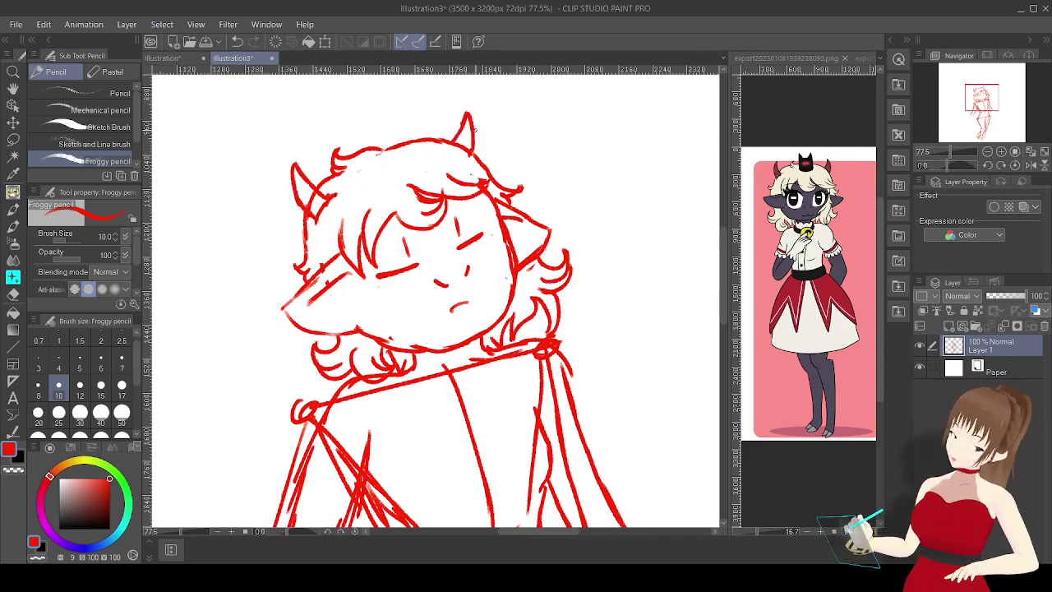
Extend both forearms downward and close them with simple rounded hand shapes.
{"action": "left_click_drag", "start_coordinate": [454, 339], "coordinate": [367, 19]}
{"action": "left_click_drag", "start_coordinate": [482, 166], "coordinate": [539, 262]}
{"action": "left_click_drag", "start_coordinate": [475, 249], "coordinate": [518, 294]}
{"action": "left_click_drag", "start_coordinate": [513, 294], "coordinate": [582, 367]}
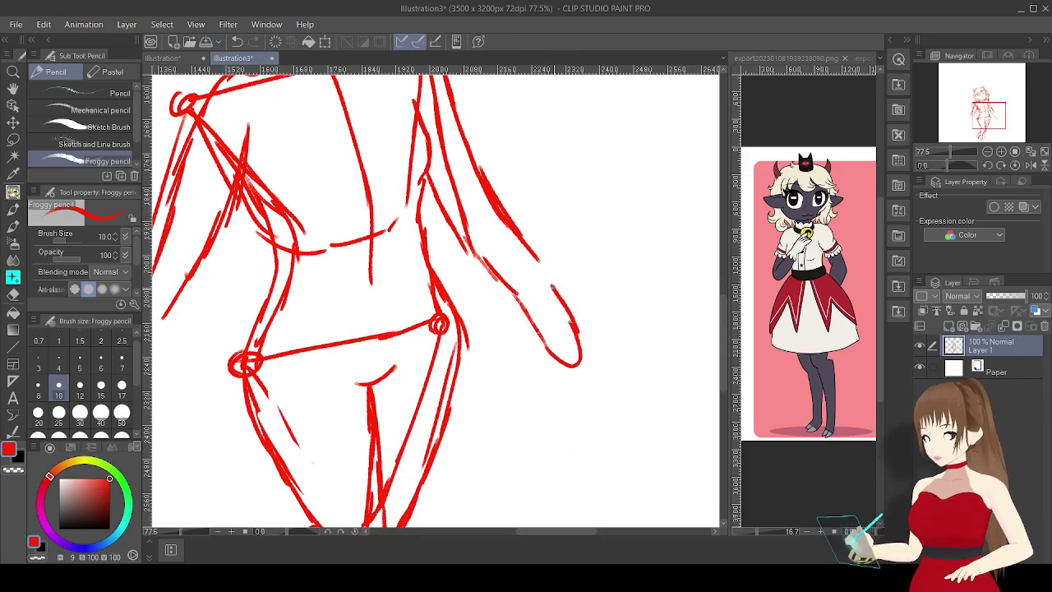
{"action": "left_click_drag", "start_coordinate": [328, 246], "coordinate": [464, 247]}
{"action": "left_click_drag", "start_coordinate": [343, 217], "coordinate": [322, 262]}
{"action": "left_click_drag", "start_coordinate": [303, 153], "coordinate": [249, 311]}
{"action": "left_click_drag", "start_coordinate": [262, 296], "coordinate": [267, 379]}
{"action": "key", "text": "ctrl+minus"}
{"action": "key", "text": "ctrl+minus"}
{"action": "key", "text": "ctrl+minus"}
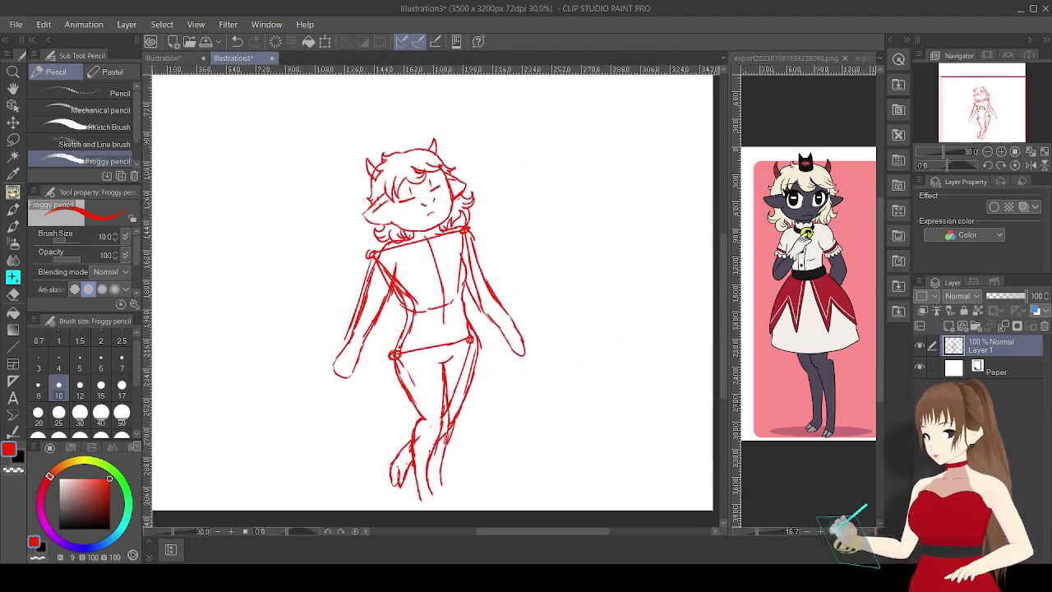
Switch to the Meltea Brush at size 7 and sketch the standing leg's lower contour and pointed foot.
{"action": "key", "text": "k"}
{"action": "scroll", "coordinate": [427, 289], "scroll_direction": "up", "scroll_amount": 3}
{"action": "scroll", "coordinate": [427, 289], "scroll_direction": "down", "scroll_amount": 3}
{"action": "key", "text": "p"}
{"action": "left_click_drag", "start_coordinate": [401, 388], "coordinate": [421, 498]}
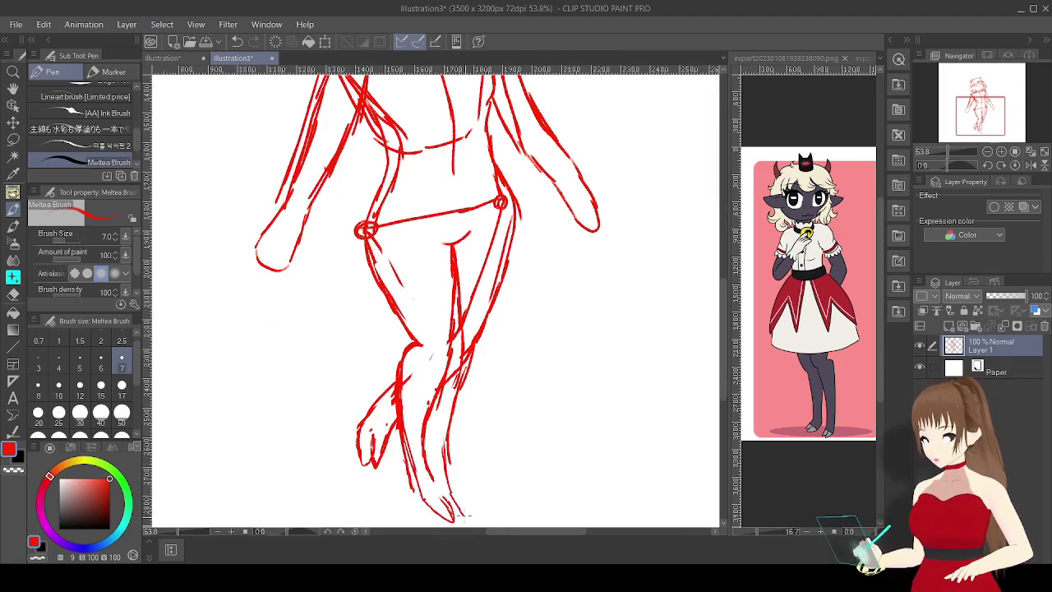
{"action": "key", "text": "ctrl+z"}
Clean up the overlapping lines around the knees and redraw the standing leg's calf contour.
{"action": "left_click_drag", "start_coordinate": [418, 345], "coordinate": [411, 443]}
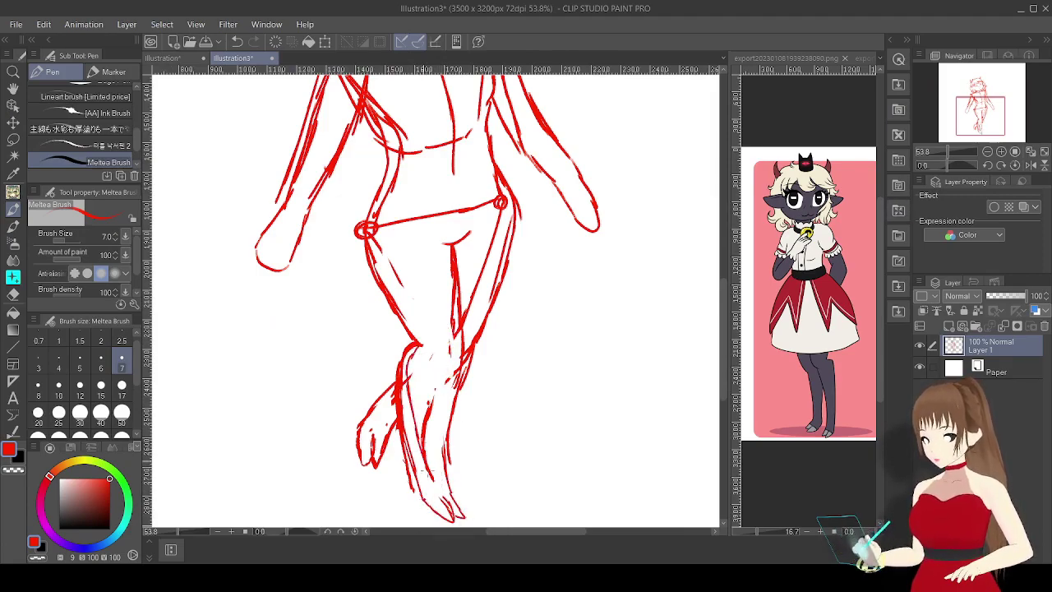
{"action": "left_click_drag", "start_coordinate": [409, 400], "coordinate": [418, 490]}
{"action": "key", "text": "ctrl+z"}
{"action": "left_click_drag", "start_coordinate": [411, 337], "coordinate": [405, 492]}
{"action": "key", "text": "ctrl+z"}
{"action": "key", "text": "ctrl+z"}
{"action": "key", "text": "ctrl+z"}
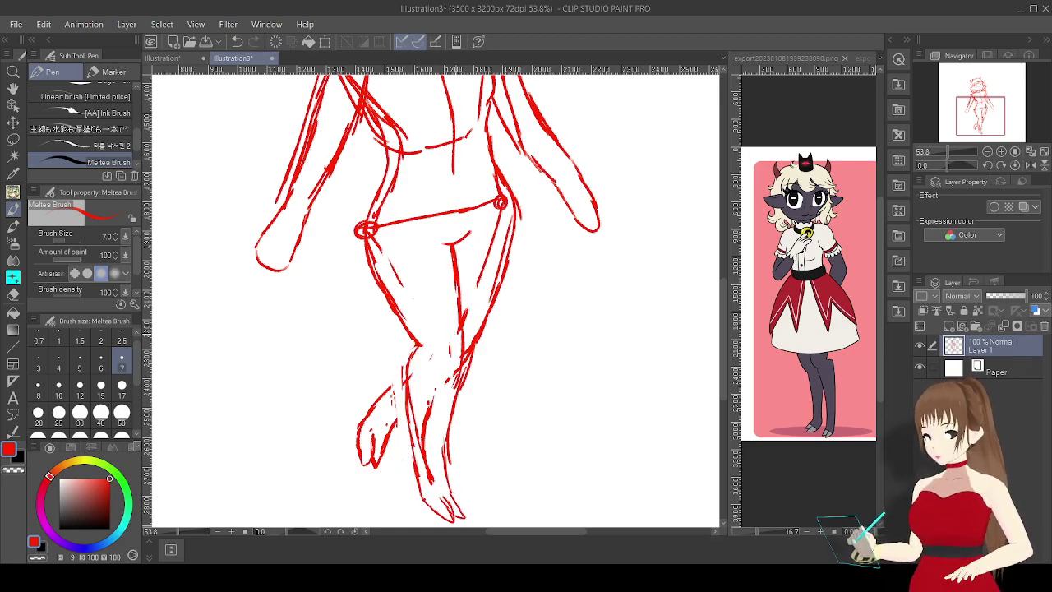
Remove the raised foot and the bent leg's lines overlapping the standing calf.
{"action": "key", "text": "ctrl+z"}
{"action": "key", "text": "ctrl+z"}
{"action": "key", "text": "ctrl+z"}
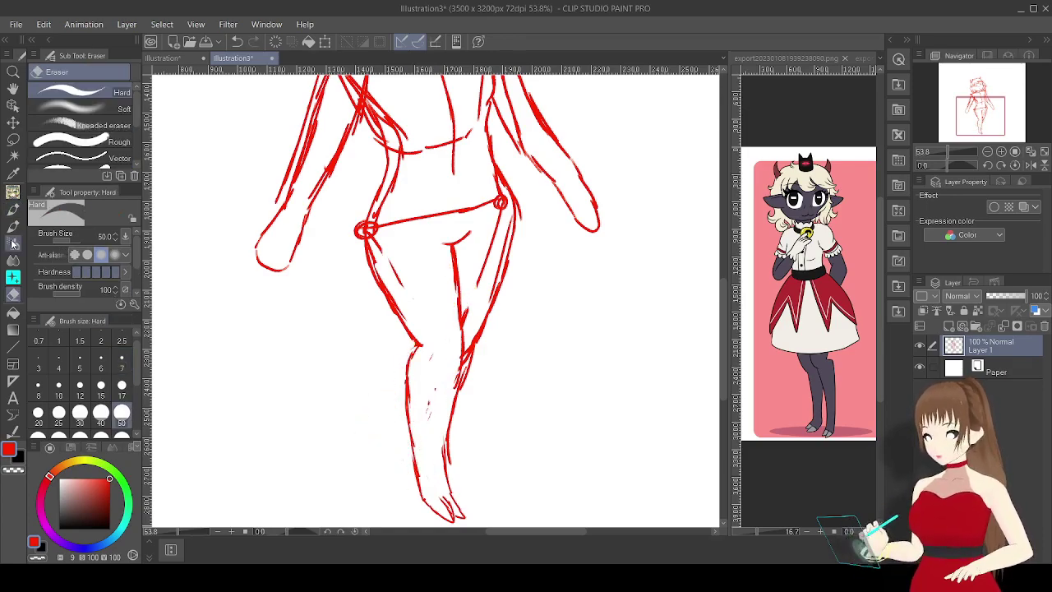
{"action": "key", "text": "ctrl+z"}
{"action": "key", "text": "ctrl+z"}
{"action": "key", "text": "ctrl+z"}
Tidy the standing leg's outer contour and try a small toed foot behind its calf.
{"action": "mouse_move", "coordinate": [389, 436]}
{"action": "left_mouse_down"}
{"action": "mouse_move", "coordinate": [391, 483]}
{"action": "mouse_move", "coordinate": [405, 480]}
{"action": "left_mouse_up"}
{"action": "key", "text": "ctrl+z"}
{"action": "left_click_drag", "start_coordinate": [462, 324], "coordinate": [448, 408]}
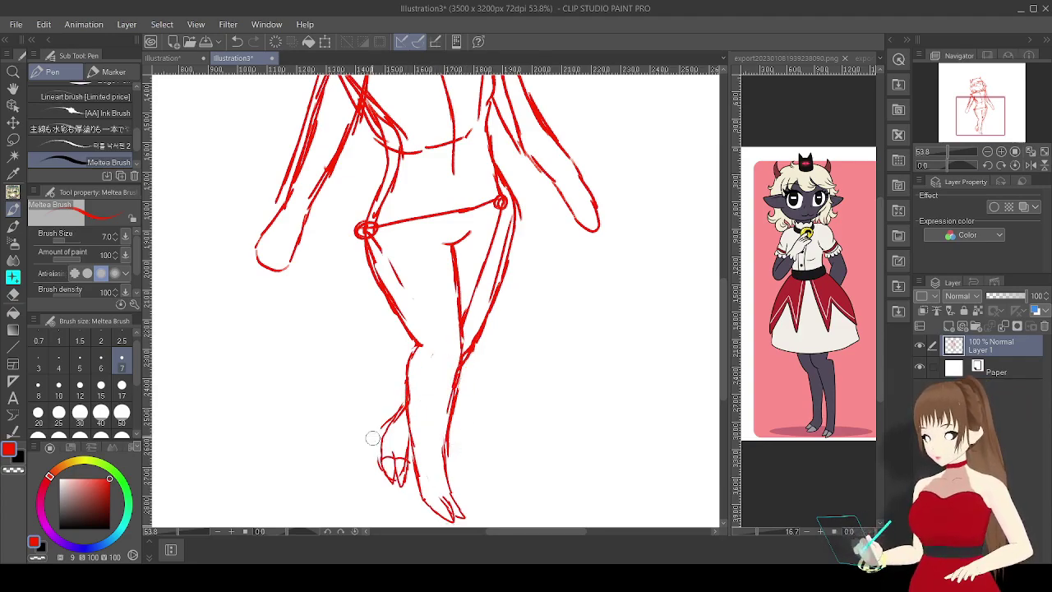
{"action": "key", "text": "ctrl+z"}
{"action": "key", "text": "ctrl+z"}
Sketch a narrower raised foot with toes behind the standing calf and remove the lines crossing that leg.
{"action": "left_click_drag", "start_coordinate": [478, 283], "coordinate": [390, 421]}
{"action": "mouse_move", "coordinate": [459, 334]}
{"action": "left_mouse_down"}
{"action": "mouse_move", "coordinate": [383, 412]}
{"action": "mouse_move", "coordinate": [379, 450]}
{"action": "left_mouse_up"}
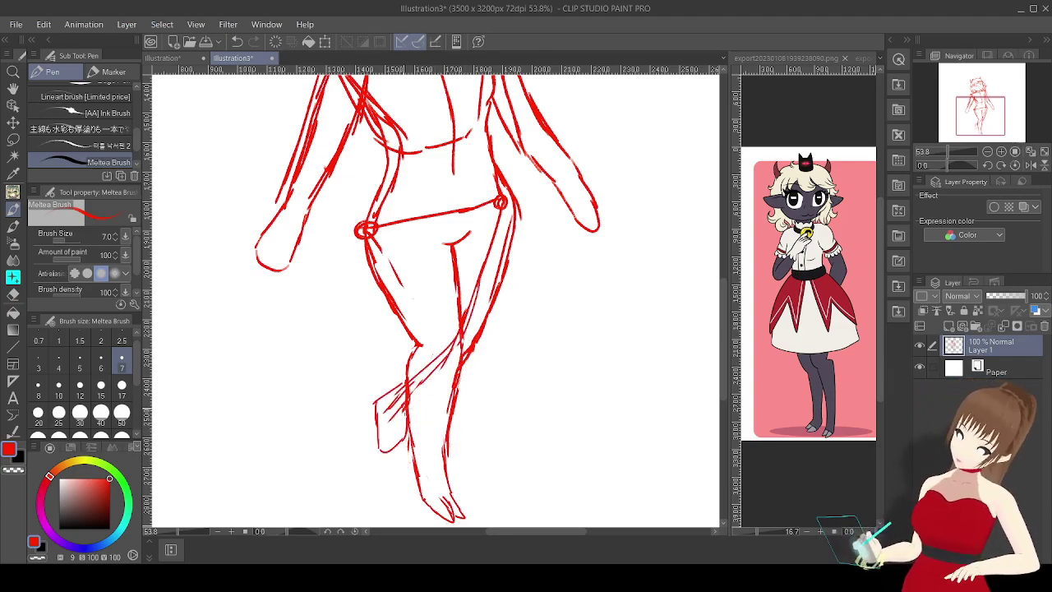
{"action": "key", "text": "ctrl+z"}
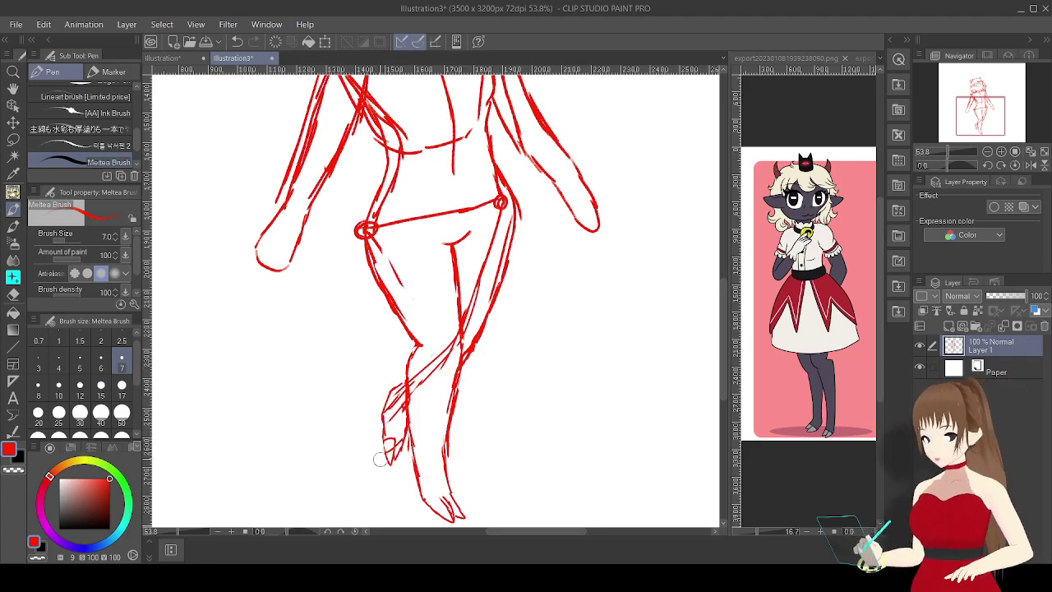
{"action": "key", "text": "ctrl+z"}
{"action": "key", "text": "ctrl+z"}
{"action": "key", "text": "ctrl+z"}
{"action": "key", "text": "ctrl+z"}
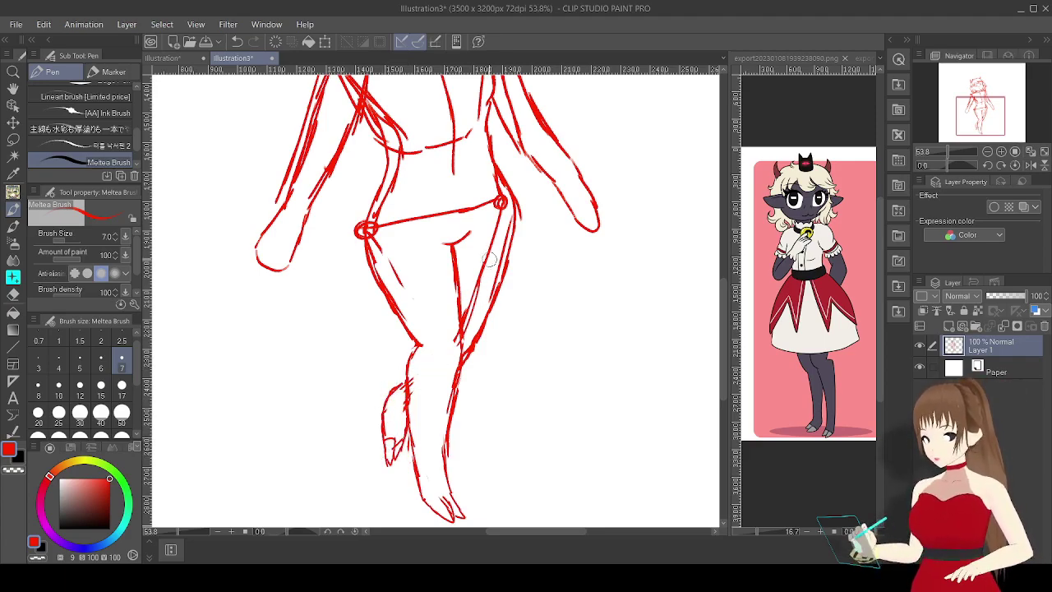
Remove the torso, hip and shoulder construction lines and joint circles, keeping the rough body contour.
{"action": "left_click_drag", "start_coordinate": [470, 150], "coordinate": [530, 254]}
{"action": "key", "text": "ctrl+z"}
{"action": "key", "text": "ctrl+z"}
{"action": "key", "text": "ctrl+z"}
{"action": "key", "text": "ctrl+z"}
{"action": "key", "text": "ctrl+z"}
{"action": "key", "text": "ctrl+z"}
{"action": "key", "text": "ctrl+z"}
{"action": "key", "text": "ctrl+z"}
{"action": "key", "text": "ctrl+z"}
{"action": "key", "text": "ctrl+z"}
{"action": "key", "text": "ctrl+z"}
{"action": "key", "text": "ctrl+z"}
{"action": "key", "text": "ctrl+z"}
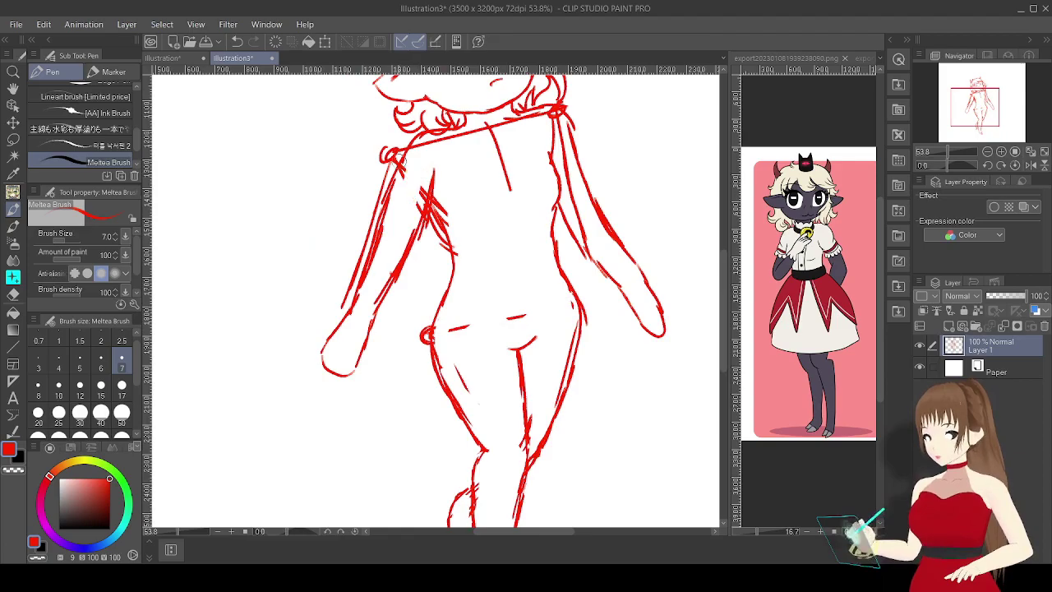
{"action": "key", "text": "ctrl+z"}
{"action": "key", "text": "ctrl+z"}
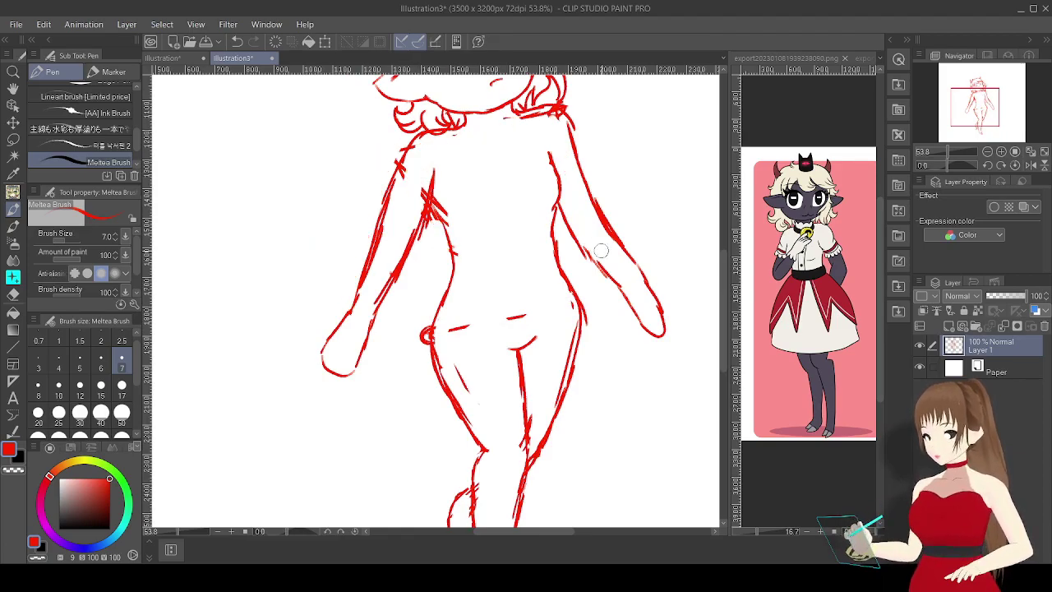
Enlarge and reposition the whole sketch with a transform so the figure fills most of the canvas height.
{"action": "key", "text": "ctrl+minus"}
{"action": "key", "text": "ctrl+minus"}
{"action": "key", "text": "ctrl+minus"}
{"action": "key", "text": "ctrl+t"}
{"action": "left_click_drag", "start_coordinate": [501, 219], "coordinate": [535, 176]}
{"action": "key", "text": "Return"}
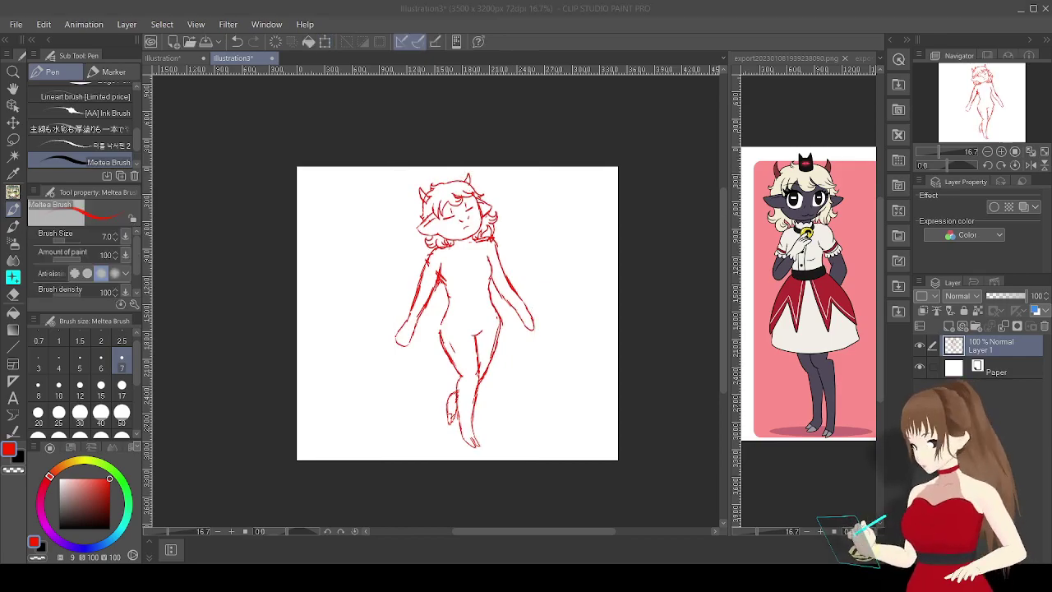
With the Froggy pencil, sketch a scalloped collar, a round crescent-moon bell below the chin and the cape's front edge.
{"action": "scroll", "coordinate": [955, 117], "scroll_direction": "up", "scroll_amount": 3}
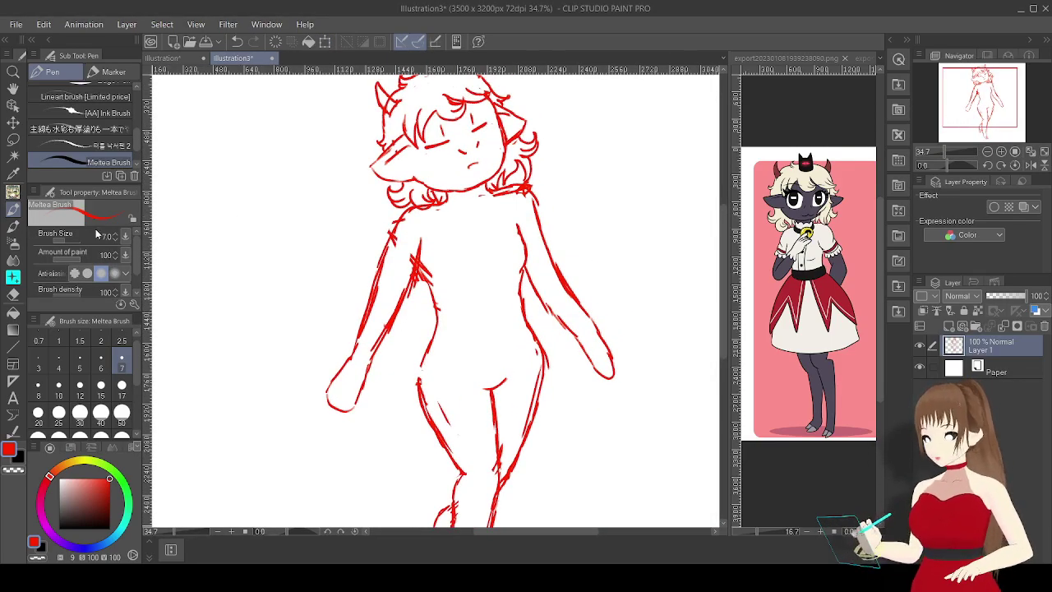
{"action": "key", "text": "p"}
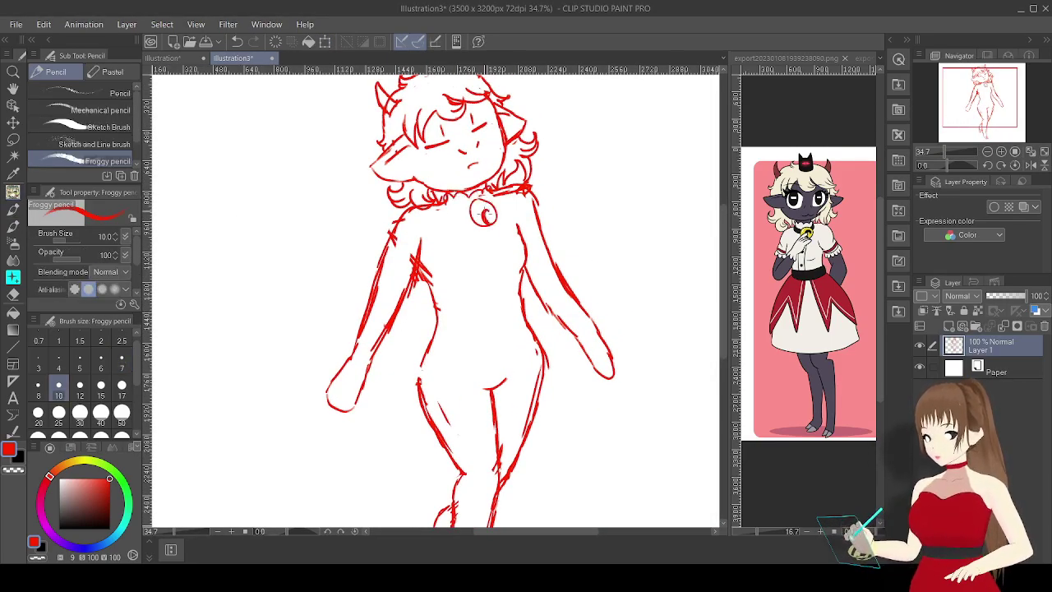
{"action": "left_click_drag", "start_coordinate": [484, 230], "coordinate": [461, 339]}
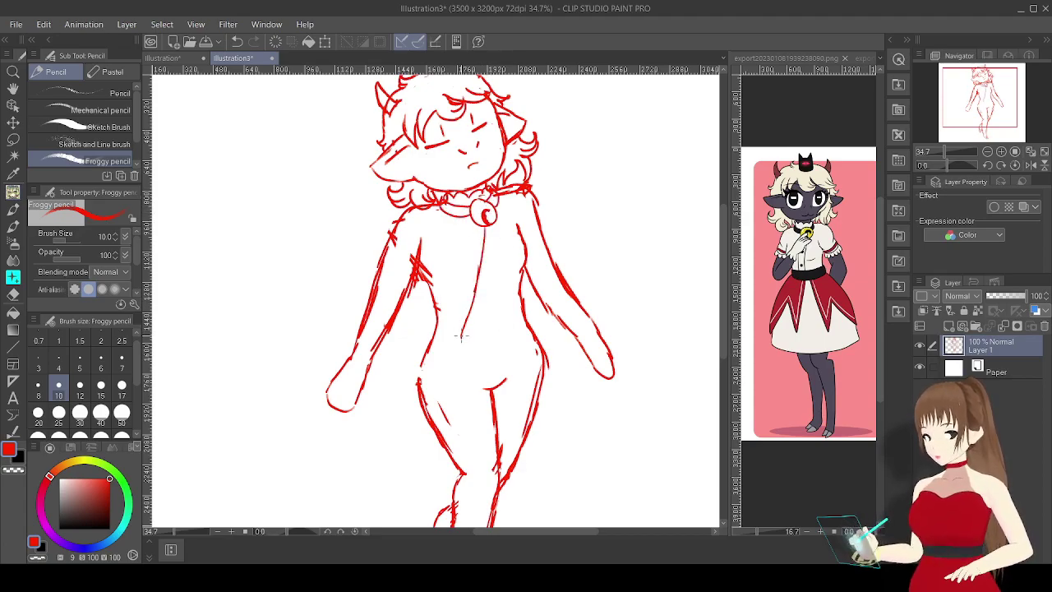
Sketch the cape's pointed panels over both arms and the waistband across the torso.
{"action": "left_click_drag", "start_coordinate": [385, 232], "coordinate": [362, 354]}
{"action": "left_click_drag", "start_coordinate": [431, 298], "coordinate": [411, 355]}
{"action": "left_click_drag", "start_coordinate": [493, 222], "coordinate": [549, 332]}
{"action": "left_click_drag", "start_coordinate": [531, 189], "coordinate": [592, 289]}
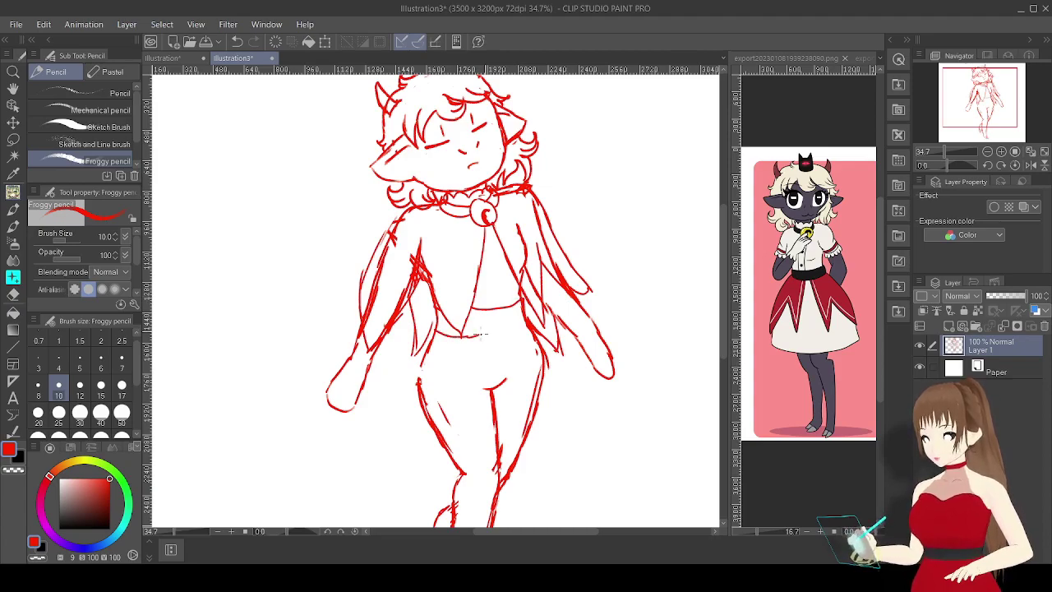
Sketch a flared knee-length skirt with fold lines and a curved hem, clearing the hip and thigh lines beneath it.
{"action": "mouse_move", "coordinate": [408, 354]}
{"action": "left_mouse_down"}
{"action": "mouse_move", "coordinate": [360, 453]}
{"action": "mouse_move", "coordinate": [421, 490]}
{"action": "left_mouse_up"}
{"action": "left_click_drag", "start_coordinate": [362, 383], "coordinate": [334, 424]}
{"action": "left_click_drag", "start_coordinate": [449, 369], "coordinate": [443, 476]}
{"action": "left_click_drag", "start_coordinate": [447, 454], "coordinate": [413, 493]}
{"action": "left_click_drag", "start_coordinate": [525, 320], "coordinate": [570, 459]}
{"action": "left_click_drag", "start_coordinate": [569, 461], "coordinate": [424, 479]}
{"action": "left_click_drag", "start_coordinate": [605, 423], "coordinate": [567, 454]}
{"action": "mouse_move", "coordinate": [537, 334]}
{"action": "left_mouse_down"}
{"action": "mouse_move", "coordinate": [605, 401]}
{"action": "mouse_move", "coordinate": [597, 414]}
{"action": "left_mouse_up"}
{"action": "mouse_move", "coordinate": [420, 335]}
{"action": "left_mouse_down"}
{"action": "mouse_move", "coordinate": [421, 420]}
{"action": "mouse_move", "coordinate": [444, 454]}
{"action": "left_mouse_up"}
{"action": "mouse_move", "coordinate": [487, 378]}
{"action": "left_mouse_down"}
{"action": "mouse_move", "coordinate": [493, 439]}
{"action": "mouse_move", "coordinate": [454, 468]}
{"action": "left_mouse_up"}
{"action": "left_click_drag", "start_coordinate": [514, 415], "coordinate": [491, 450]}
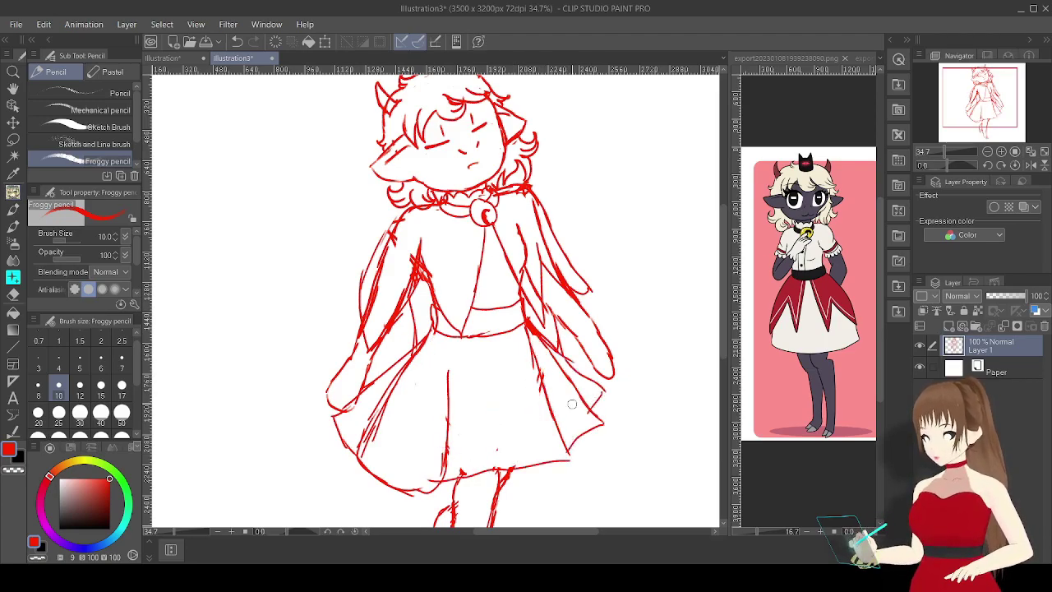
Sketch a frilled cuff and a spread-fingered hand on the left arm in the drawing.
{"action": "scroll", "coordinate": [351, 383], "scroll_direction": "up", "scroll_amount": 5}
{"action": "left_click_drag", "start_coordinate": [401, 276], "coordinate": [376, 384]}
{"action": "left_click_drag", "start_coordinate": [367, 299], "coordinate": [281, 421]}
{"action": "left_click_drag", "start_coordinate": [311, 335], "coordinate": [252, 434]}
{"action": "left_click_drag", "start_coordinate": [284, 319], "coordinate": [262, 429]}
{"action": "mouse_move", "coordinate": [345, 220]}
{"action": "left_mouse_down"}
{"action": "mouse_move", "coordinate": [222, 337]}
{"action": "mouse_move", "coordinate": [263, 304]}
{"action": "left_mouse_up"}
{"action": "mouse_move", "coordinate": [378, 312]}
{"action": "left_mouse_down"}
{"action": "mouse_move", "coordinate": [340, 241]}
{"action": "mouse_move", "coordinate": [280, 378]}
{"action": "mouse_move", "coordinate": [358, 408]}
{"action": "mouse_move", "coordinate": [374, 361]}
{"action": "left_mouse_up"}
{"action": "left_click_drag", "start_coordinate": [452, 190], "coordinate": [400, 383]}
{"action": "mouse_move", "coordinate": [293, 394]}
{"action": "left_mouse_down"}
{"action": "mouse_move", "coordinate": [331, 389]}
{"action": "mouse_move", "coordinate": [345, 469]}
{"action": "left_mouse_up"}
{"action": "left_click", "coordinate": [235, 41]}
Sketch a scalloped cuff and the beginnings of a hand on the right arm in the drawing.
{"action": "mouse_move", "coordinate": [976, 100]}
{"action": "left_mouse_down"}
{"action": "mouse_move", "coordinate": [996, 103]}
{"action": "mouse_move", "coordinate": [994, 93]}
{"action": "left_mouse_up"}
{"action": "mouse_move", "coordinate": [394, 243]}
{"action": "left_mouse_down"}
{"action": "mouse_move", "coordinate": [410, 309]}
{"action": "mouse_move", "coordinate": [473, 333]}
{"action": "left_mouse_up"}
{"action": "left_click_drag", "start_coordinate": [452, 183], "coordinate": [505, 345]}
{"action": "left_click_drag", "start_coordinate": [993, 94], "coordinate": [993, 97]}
{"action": "mouse_move", "coordinate": [517, 370]}
{"action": "left_mouse_down"}
{"action": "mouse_move", "coordinate": [464, 427]}
{"action": "mouse_move", "coordinate": [457, 380]}
{"action": "mouse_move", "coordinate": [497, 407]}
{"action": "left_mouse_up"}
{"action": "left_click_drag", "start_coordinate": [443, 395], "coordinate": [401, 415]}
{"action": "left_click_drag", "start_coordinate": [469, 366], "coordinate": [493, 394]}
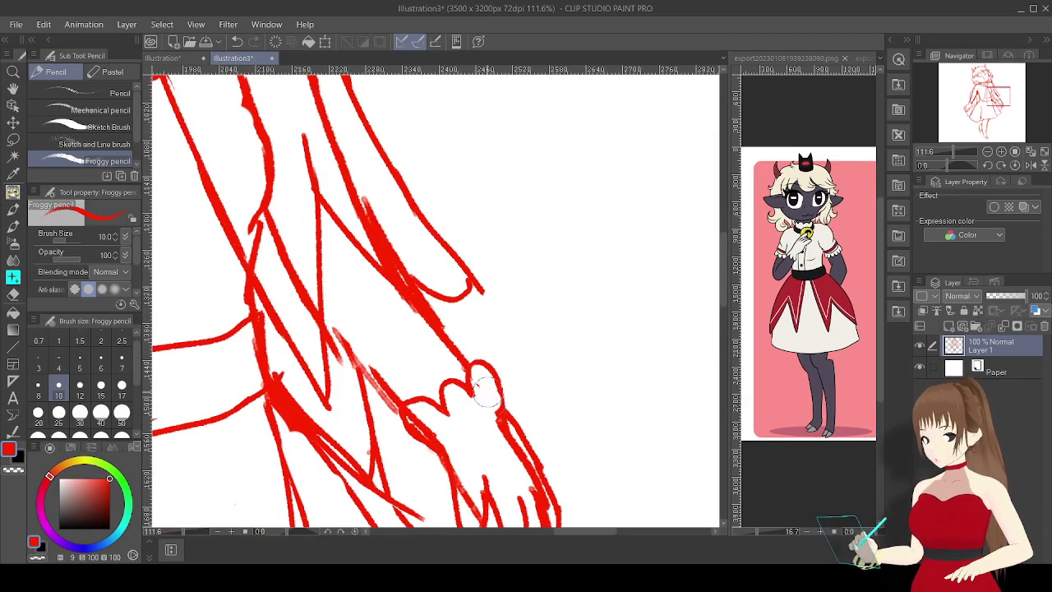
{"action": "left_click_drag", "start_coordinate": [415, 398], "coordinate": [427, 427]}
Draw the right hand's fingers and rework its outer edge with a separate slanted outermost finger.
{"action": "left_click_drag", "start_coordinate": [995, 96], "coordinate": [993, 103]}
{"action": "left_click_drag", "start_coordinate": [511, 272], "coordinate": [534, 378]}
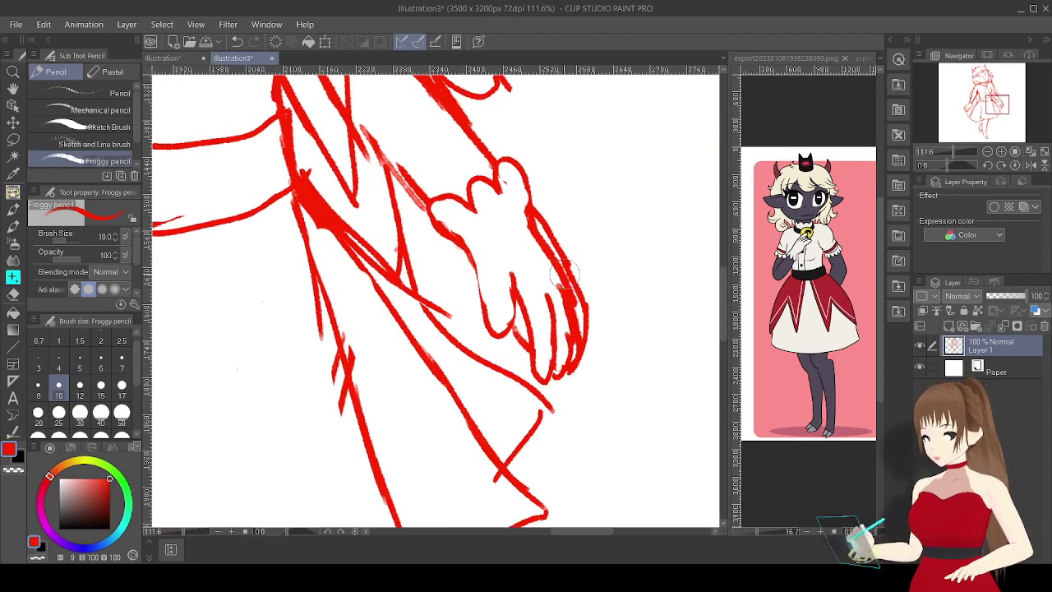
{"action": "left_click_drag", "start_coordinate": [547, 283], "coordinate": [576, 362]}
{"action": "left_click_drag", "start_coordinate": [569, 263], "coordinate": [612, 333]}
{"action": "left_click_drag", "start_coordinate": [546, 247], "coordinate": [607, 307]}
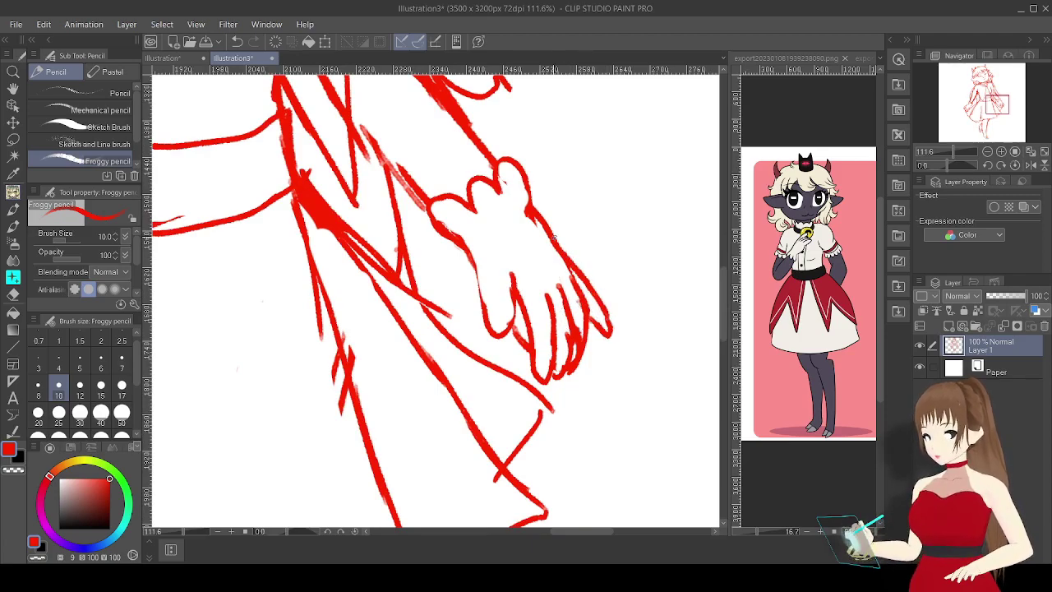
Add eyelashes and short brow marks to both closed eyes.
{"action": "left_click_drag", "start_coordinate": [983, 82], "coordinate": [982, 78]}
{"action": "left_click_drag", "start_coordinate": [388, 234], "coordinate": [319, 257]}
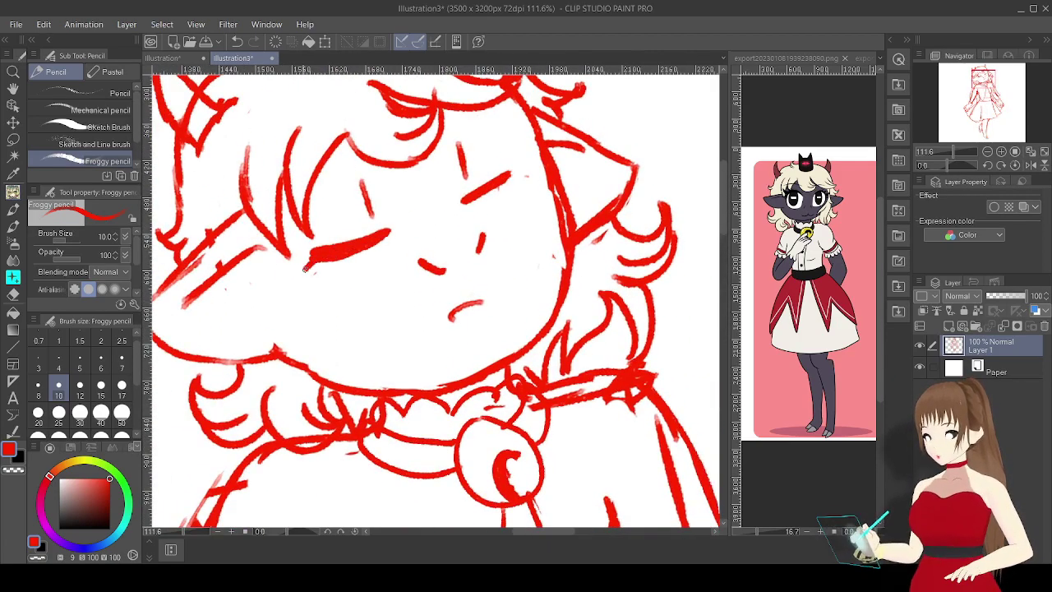
{"action": "key", "text": "ctrl+minus"}
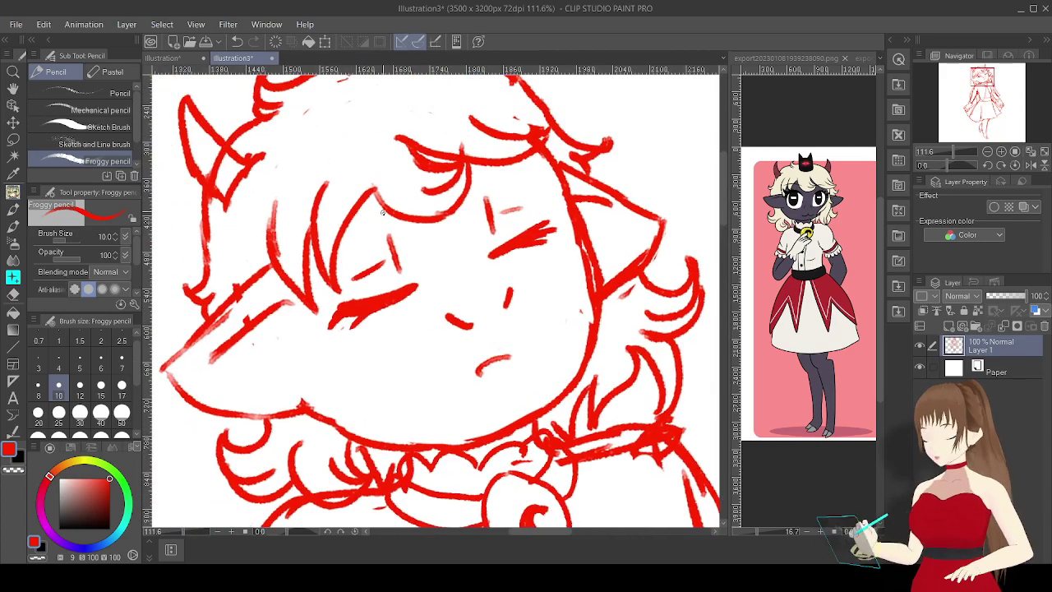
Clean up the shoulder and arm lines showing through the cape on both sides.
{"action": "key", "text": "ctrl+0"}
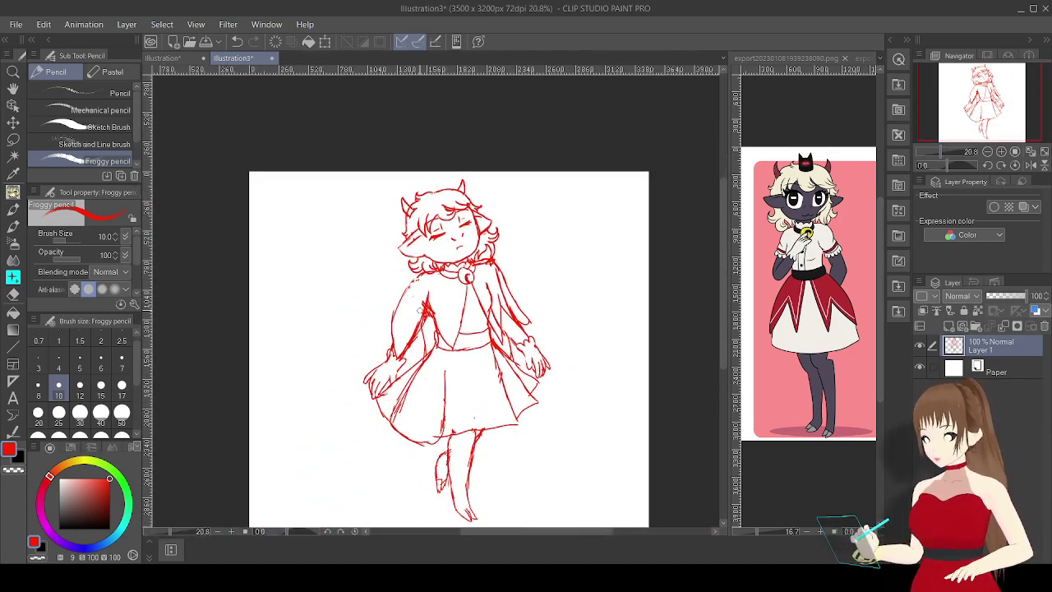
{"action": "scroll", "coordinate": [478, 246], "scroll_direction": "up", "scroll_amount": 2}
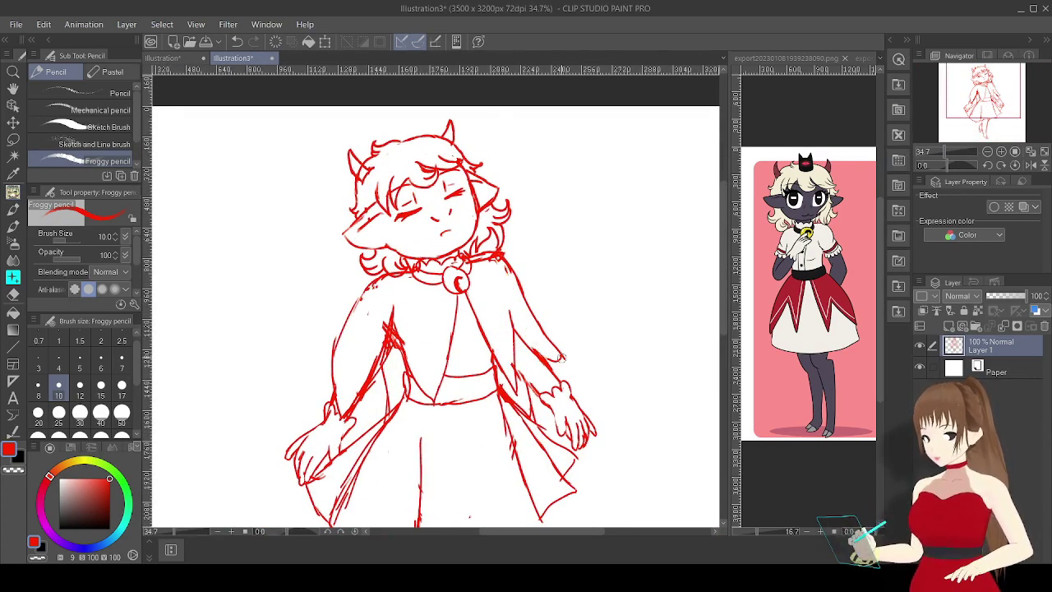
{"action": "scroll", "coordinate": [436, 295], "scroll_direction": "down", "scroll_amount": 3}
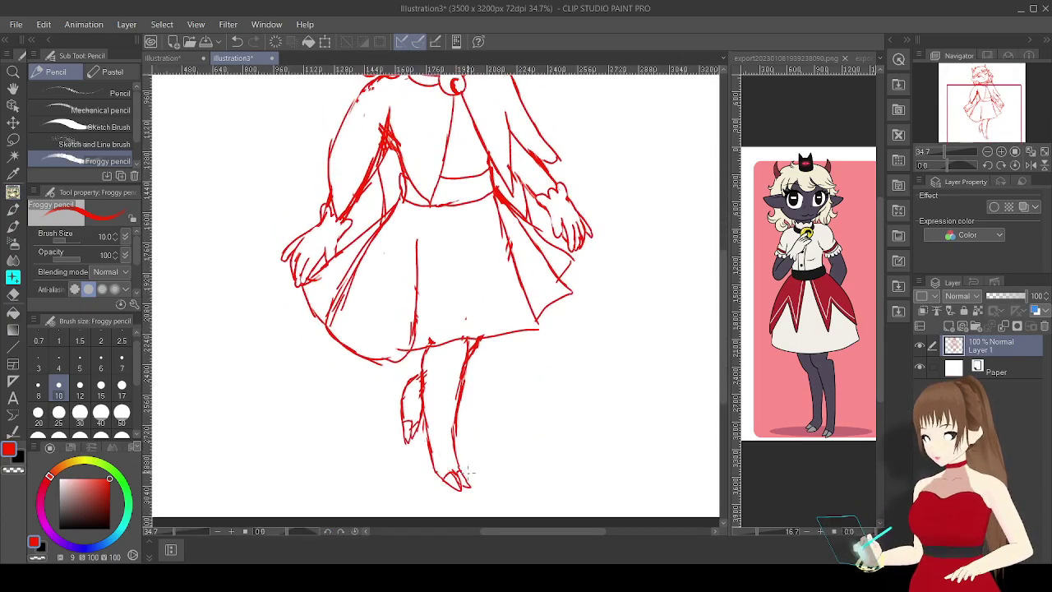
Sketch a small two-pointed crown with a slit-pupil eye on top of the head, clearing the hair outline behind it.
{"action": "scroll", "coordinate": [468, 473], "scroll_direction": "up", "scroll_amount": 3}
{"action": "scroll", "coordinate": [439, 180], "scroll_direction": "up", "scroll_amount": 4}
{"action": "key", "text": "ctrl+z"}
{"action": "key", "text": "ctrl+z"}
{"action": "key", "text": "ctrl+z"}
{"action": "key", "text": "ctrl+y"}
{"action": "key", "text": "ctrl+z"}
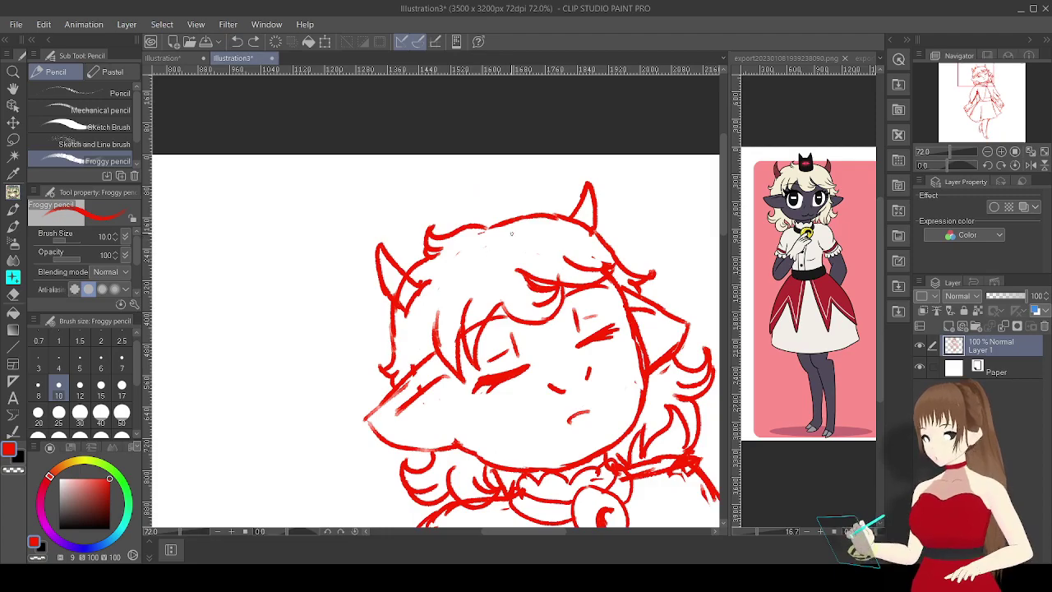
{"action": "left_click_drag", "start_coordinate": [511, 233], "coordinate": [433, 184]}
{"action": "left_click_drag", "start_coordinate": [464, 220], "coordinate": [516, 215]}
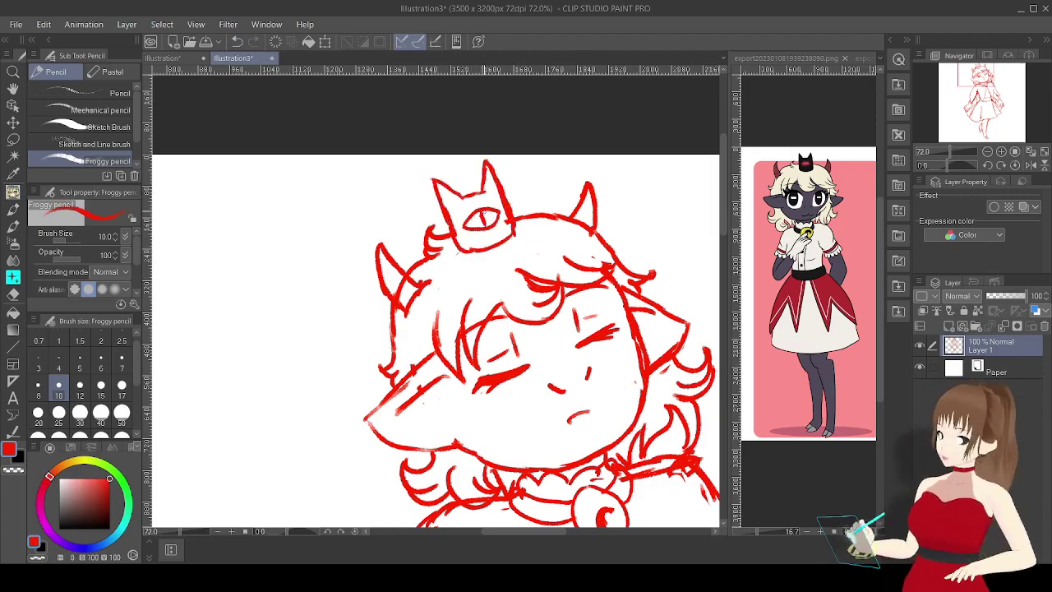
Tidy the overlapping lines at the cape's notch above the left arm in the drawing.
{"action": "left_click_drag", "start_coordinate": [690, 485], "coordinate": [575, 277]}
{"action": "scroll", "coordinate": [576, 277], "scroll_direction": "down", "scroll_amount": 5}
{"action": "mouse_move", "coordinate": [295, 203]}
{"action": "left_mouse_down"}
{"action": "mouse_move", "coordinate": [320, 284]}
{"action": "mouse_move", "coordinate": [325, 246]}
{"action": "mouse_move", "coordinate": [291, 282]}
{"action": "mouse_move", "coordinate": [349, 210]}
{"action": "left_mouse_up"}
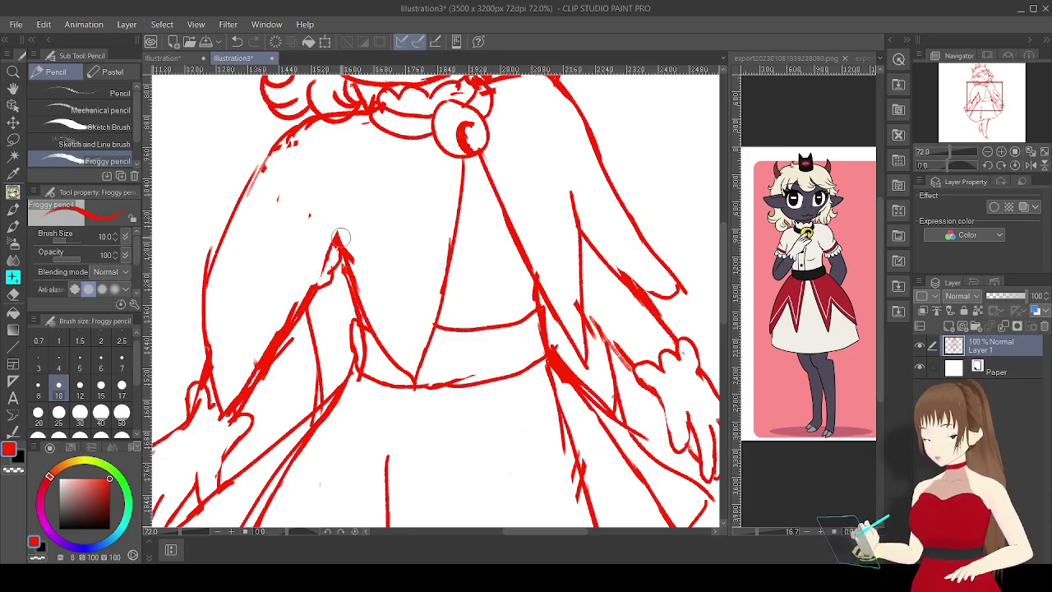
Sketch a vertical placket with three small buttons on the blouse between the cape's front edges.
{"action": "scroll", "coordinate": [324, 280], "scroll_direction": "down", "scroll_amount": 4}
{"action": "scroll", "coordinate": [428, 247], "scroll_direction": "up", "scroll_amount": 3}
{"action": "mouse_move", "coordinate": [435, 240]}
{"action": "left_mouse_down"}
{"action": "mouse_move", "coordinate": [444, 337]}
{"action": "mouse_move", "coordinate": [419, 333]}
{"action": "left_mouse_up"}
{"action": "left_click_drag", "start_coordinate": [429, 325], "coordinate": [430, 358]}
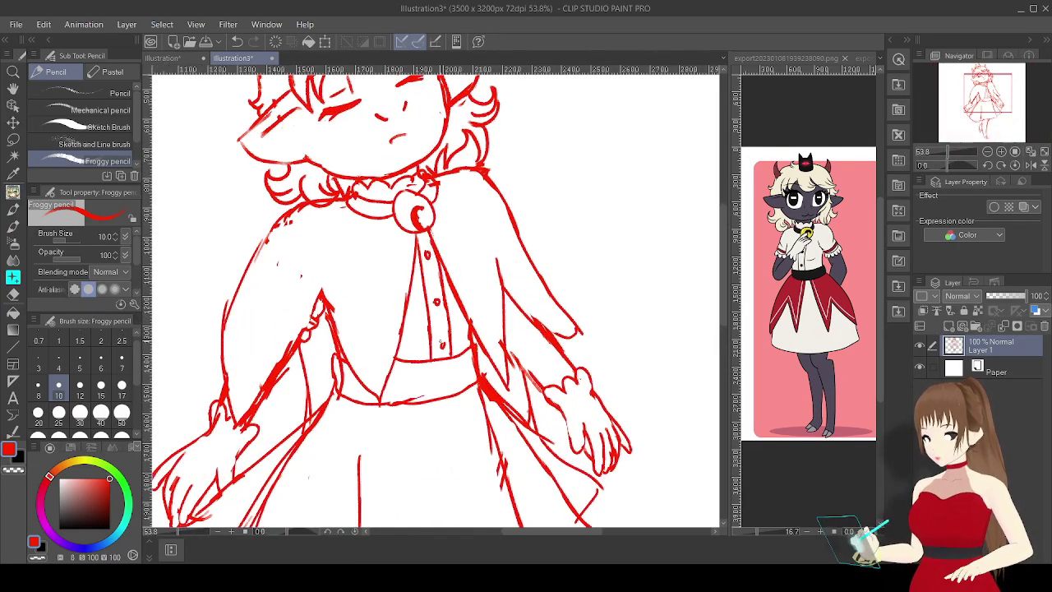
Lower the red sketch layer's opacity to 45% and add a new layer above it.
{"action": "left_click", "coordinate": [941, 151]}
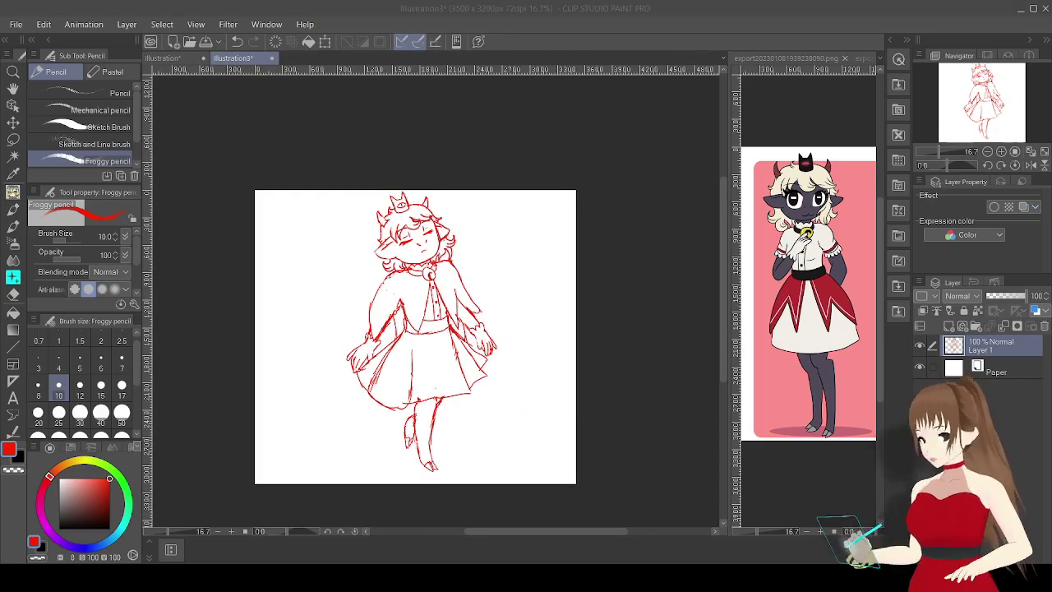
{"action": "key", "text": "ctrl+shift+n"}
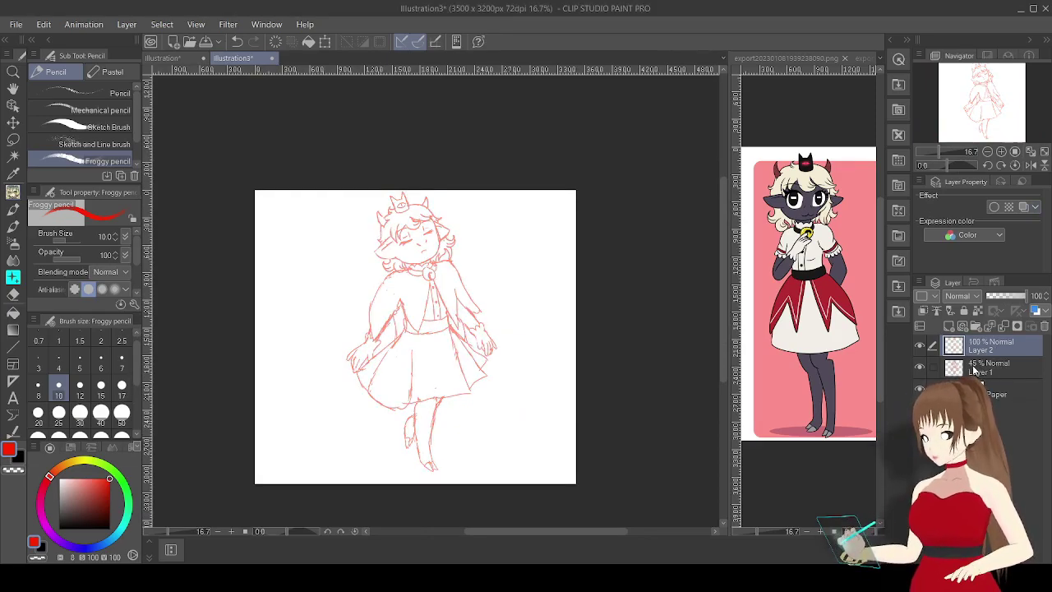
Using black and the Meltea Brush, ink the nose marks and the left closed eye on the new layer.
{"action": "key", "text": "p"}
{"action": "key", "text": "ctrl+plus"}
{"action": "key", "text": "ctrl+plus"}
{"action": "left_click_drag", "start_coordinate": [411, 370], "coordinate": [476, 230]}
{"action": "left_click_drag", "start_coordinate": [482, 295], "coordinate": [516, 308]}
{"action": "left_click_drag", "start_coordinate": [567, 261], "coordinate": [562, 281]}
{"action": "mouse_move", "coordinate": [441, 253]}
{"action": "left_mouse_down"}
{"action": "mouse_move", "coordinate": [370, 278]}
{"action": "mouse_move", "coordinate": [321, 311]}
{"action": "mouse_move", "coordinate": [441, 254]}
{"action": "left_mouse_up"}
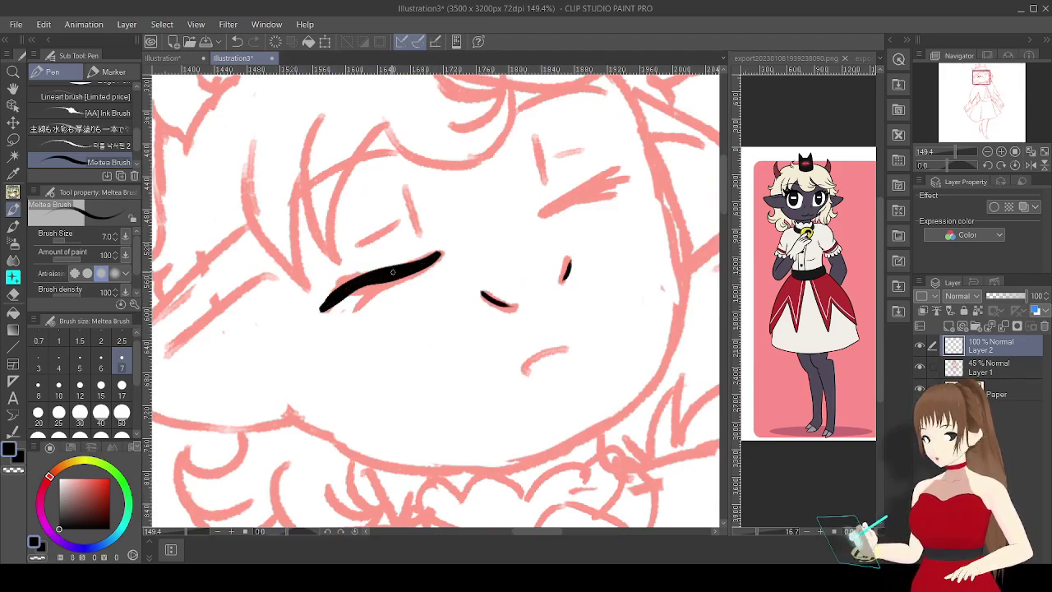
Ink a small open mouth with fangs, both closed eyes' lashes and the thin marks above them.
{"action": "key", "text": "ctrl+z"}
{"action": "left_click_drag", "start_coordinate": [530, 371], "coordinate": [582, 358]}
{"action": "key", "text": "ctrl+z"}
{"action": "mouse_move", "coordinate": [538, 216]}
{"action": "left_mouse_down"}
{"action": "mouse_move", "coordinate": [619, 171]}
{"action": "mouse_move", "coordinate": [552, 208]}
{"action": "left_mouse_up"}
{"action": "left_click", "coordinate": [237, 41]}
{"action": "left_click_drag", "start_coordinate": [625, 174], "coordinate": [545, 212]}
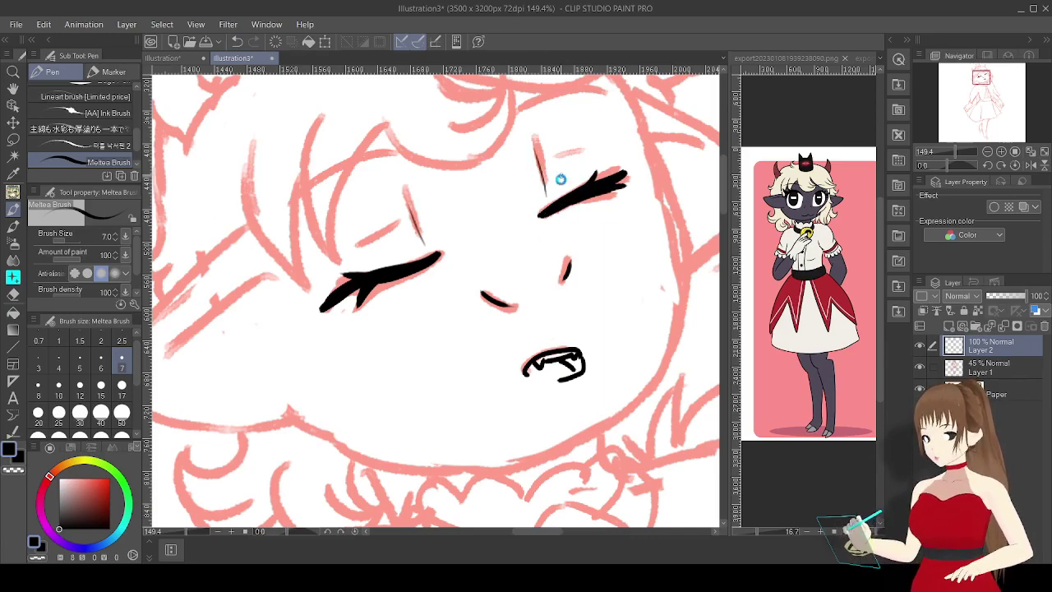
Ink the fringe's curved strands across the forehead and undo the last misplaced stroke.
{"action": "left_click_drag", "start_coordinate": [389, 232], "coordinate": [316, 359]}
{"action": "key", "text": "ctrl+z"}
{"action": "left_click_drag", "start_coordinate": [297, 207], "coordinate": [431, 193]}
{"action": "left_click_drag", "start_coordinate": [432, 197], "coordinate": [374, 260]}
{"action": "left_click_drag", "start_coordinate": [346, 180], "coordinate": [429, 199]}
{"action": "left_click_drag", "start_coordinate": [349, 215], "coordinate": [428, 220]}
{"action": "mouse_move", "coordinate": [354, 191]}
{"action": "left_mouse_down"}
{"action": "mouse_move", "coordinate": [560, 177]}
{"action": "mouse_move", "coordinate": [485, 185]}
{"action": "left_mouse_up"}
{"action": "mouse_move", "coordinate": [559, 171]}
{"action": "left_mouse_down"}
{"action": "mouse_move", "coordinate": [477, 159]}
{"action": "mouse_move", "coordinate": [465, 134]}
{"action": "left_mouse_up"}
{"action": "key", "text": "ctrl+z"}
Ink the pointed hair strands beside the left eye and the long left ear with its inner fold.
{"action": "left_click_drag", "start_coordinate": [308, 249], "coordinate": [271, 293]}
{"action": "left_click_drag", "start_coordinate": [231, 237], "coordinate": [267, 396]}
{"action": "left_click_drag", "start_coordinate": [171, 280], "coordinate": [242, 427]}
{"action": "left_click_drag", "start_coordinate": [263, 402], "coordinate": [345, 268]}
{"action": "mouse_move", "coordinate": [247, 238]}
{"action": "left_mouse_down"}
{"action": "mouse_move", "coordinate": [153, 332]}
{"action": "mouse_move", "coordinate": [280, 237]}
{"action": "left_mouse_up"}
{"action": "mouse_move", "coordinate": [251, 248]}
{"action": "left_mouse_down"}
{"action": "mouse_move", "coordinate": [415, 309]}
{"action": "mouse_move", "coordinate": [436, 304]}
{"action": "left_mouse_up"}
{"action": "left_click_drag", "start_coordinate": [415, 166], "coordinate": [309, 240]}
Ink the long pointed hair lock falling along the right side of the face.
{"action": "left_click_drag", "start_coordinate": [978, 82], "coordinate": [982, 79]}
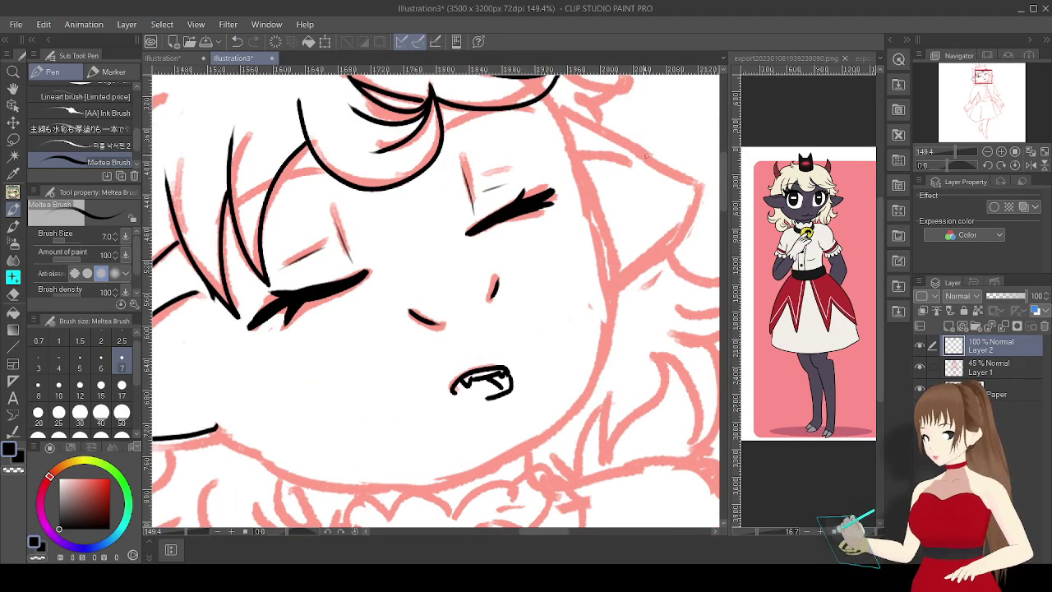
{"action": "left_click_drag", "start_coordinate": [550, 87], "coordinate": [573, 329]}
{"action": "left_click_drag", "start_coordinate": [567, 279], "coordinate": [561, 444]}
{"action": "left_click_drag", "start_coordinate": [553, 86], "coordinate": [626, 403]}
{"action": "left_click_drag", "start_coordinate": [604, 189], "coordinate": [642, 196]}
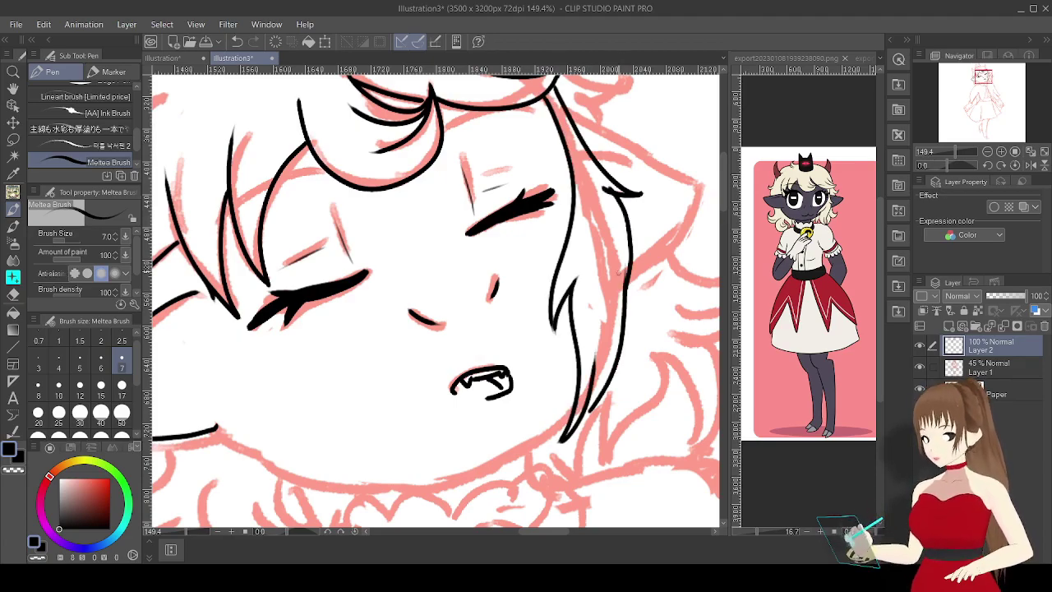
Ink the pointed right ear and the jawline running under the chin.
{"action": "left_click_drag", "start_coordinate": [568, 108], "coordinate": [630, 275]}
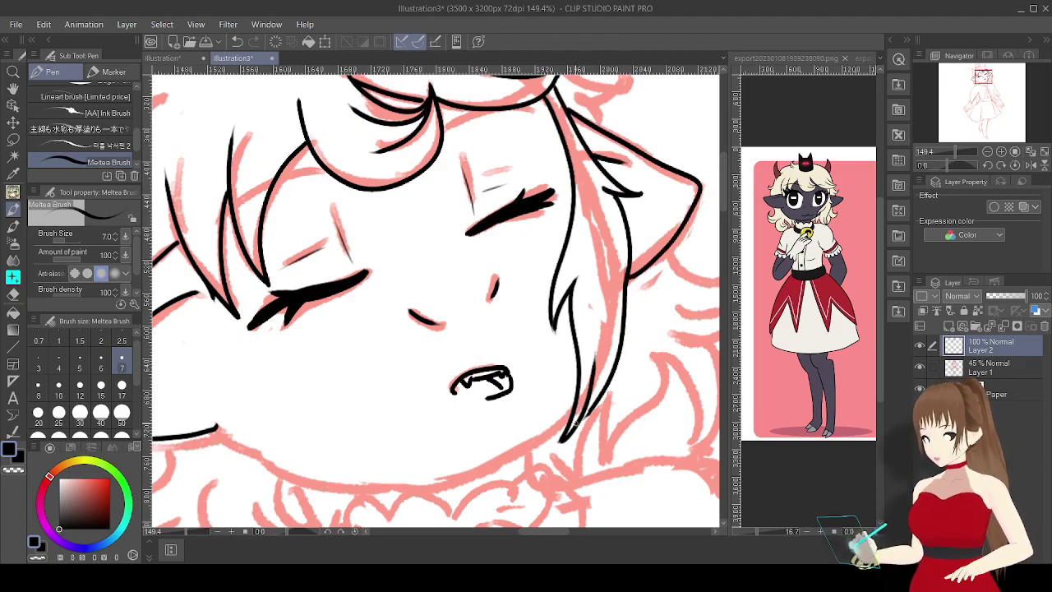
{"action": "left_click_drag", "start_coordinate": [982, 79], "coordinate": [980, 83]}
{"action": "mouse_move", "coordinate": [590, 262]}
{"action": "left_mouse_down"}
{"action": "mouse_move", "coordinate": [381, 340]}
{"action": "mouse_move", "coordinate": [234, 283]}
{"action": "left_mouse_up"}
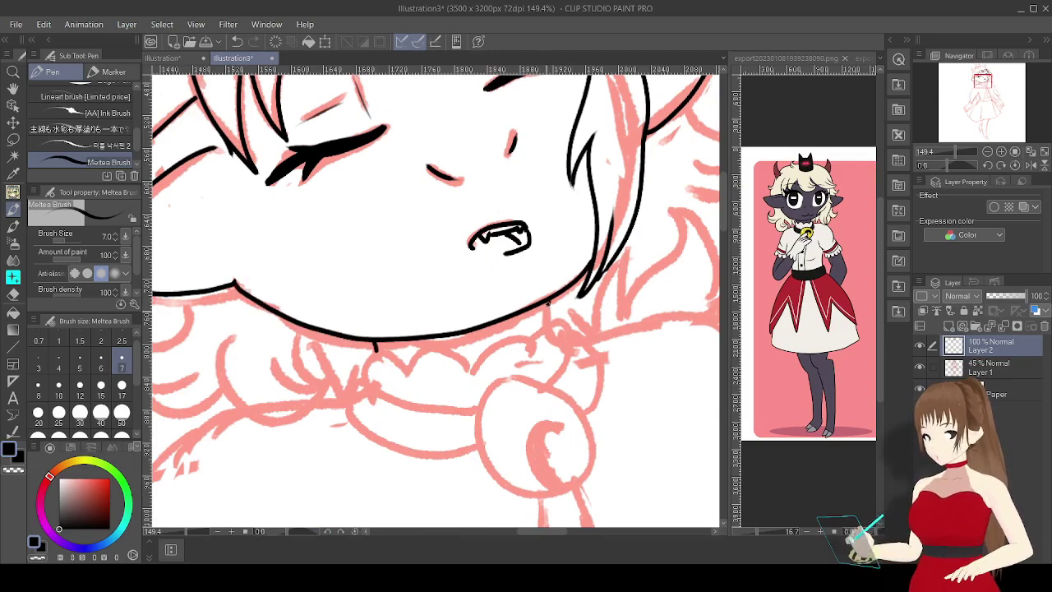
Ink the crown with its slit-pupil eye and the curled hair tuft beside it.
{"action": "left_click_drag", "start_coordinate": [982, 82], "coordinate": [978, 72]}
{"action": "mouse_move", "coordinate": [432, 345]}
{"action": "left_mouse_down"}
{"action": "mouse_move", "coordinate": [435, 232]}
{"action": "mouse_move", "coordinate": [536, 303]}
{"action": "left_mouse_up"}
{"action": "left_click_drag", "start_coordinate": [450, 292], "coordinate": [433, 291]}
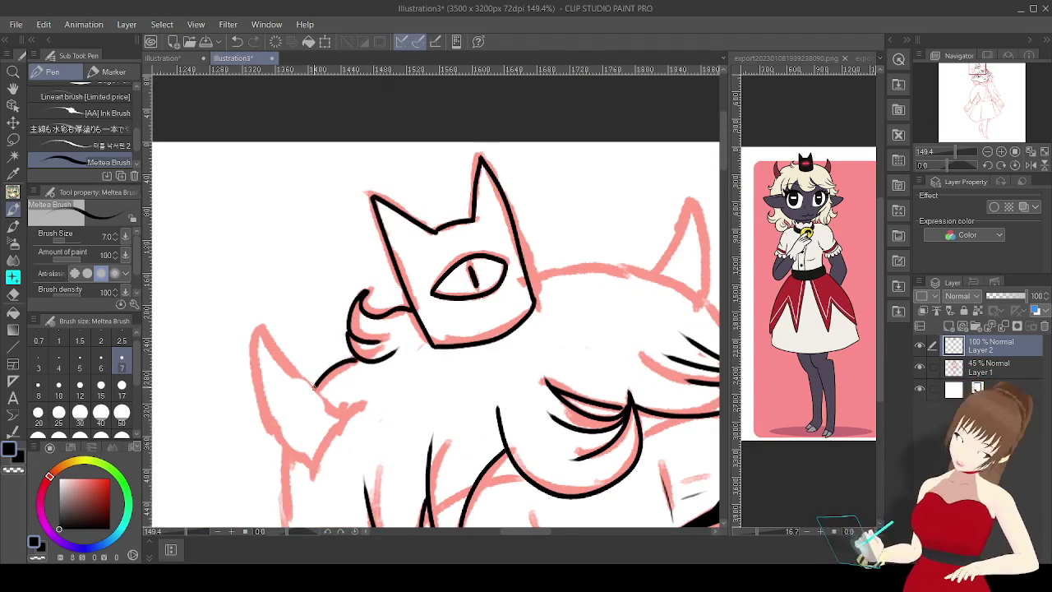
Ink the curved left horn and the small jagged hair edge at its base.
{"action": "left_click_drag", "start_coordinate": [313, 386], "coordinate": [420, 193]}
{"action": "left_click_drag", "start_coordinate": [469, 209], "coordinate": [445, 232]}
{"action": "left_click", "coordinate": [236, 41]}
{"action": "left_click", "coordinate": [254, 41]}
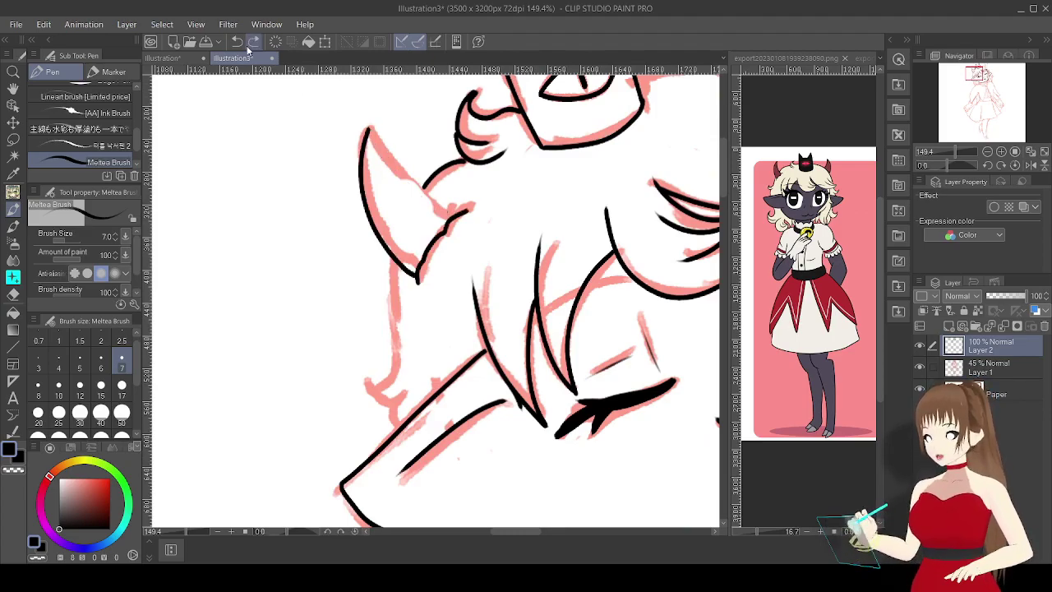
Ink the hair tufts between the left horn and ear and the curls hanging below that ear.
{"action": "left_click_drag", "start_coordinate": [391, 262], "coordinate": [363, 372]}
{"action": "left_click_drag", "start_coordinate": [493, 411], "coordinate": [395, 123]}
{"action": "mouse_move", "coordinate": [349, 281]}
{"action": "left_mouse_down"}
{"action": "mouse_move", "coordinate": [292, 329]}
{"action": "mouse_move", "coordinate": [361, 395]}
{"action": "left_mouse_up"}
{"action": "mouse_move", "coordinate": [385, 338]}
{"action": "left_mouse_down"}
{"action": "mouse_move", "coordinate": [420, 401]}
{"action": "mouse_move", "coordinate": [475, 378]}
{"action": "left_mouse_up"}
{"action": "left_click_drag", "start_coordinate": [433, 322], "coordinate": [460, 377]}
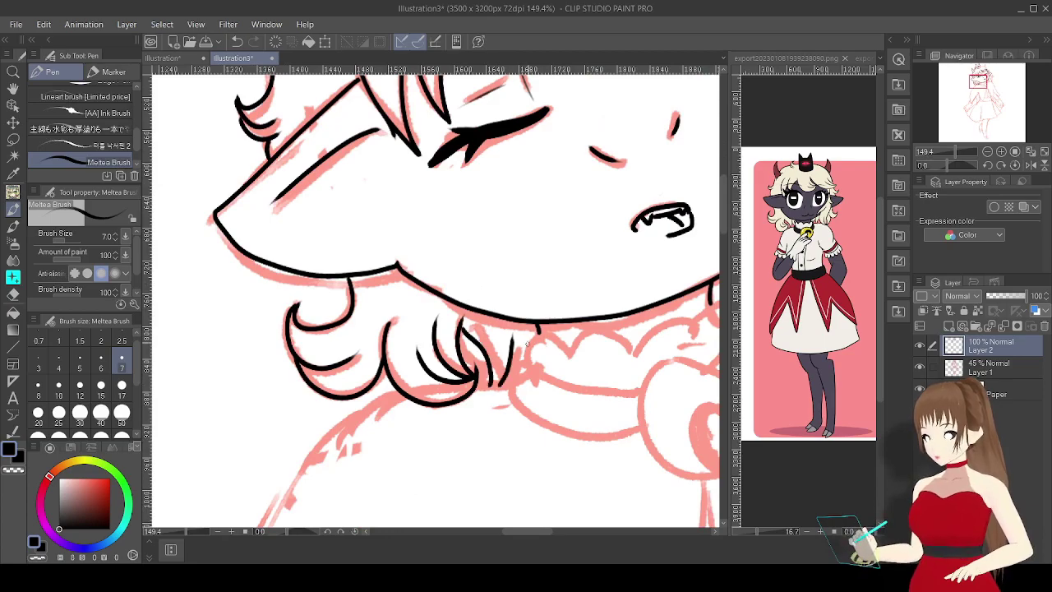
Ink the scalloped collar with its band and the cape's pointed outline over both shoulders.
{"action": "left_click_drag", "start_coordinate": [597, 328], "coordinate": [708, 309]}
{"action": "left_click_drag", "start_coordinate": [708, 309], "coordinate": [528, 327]}
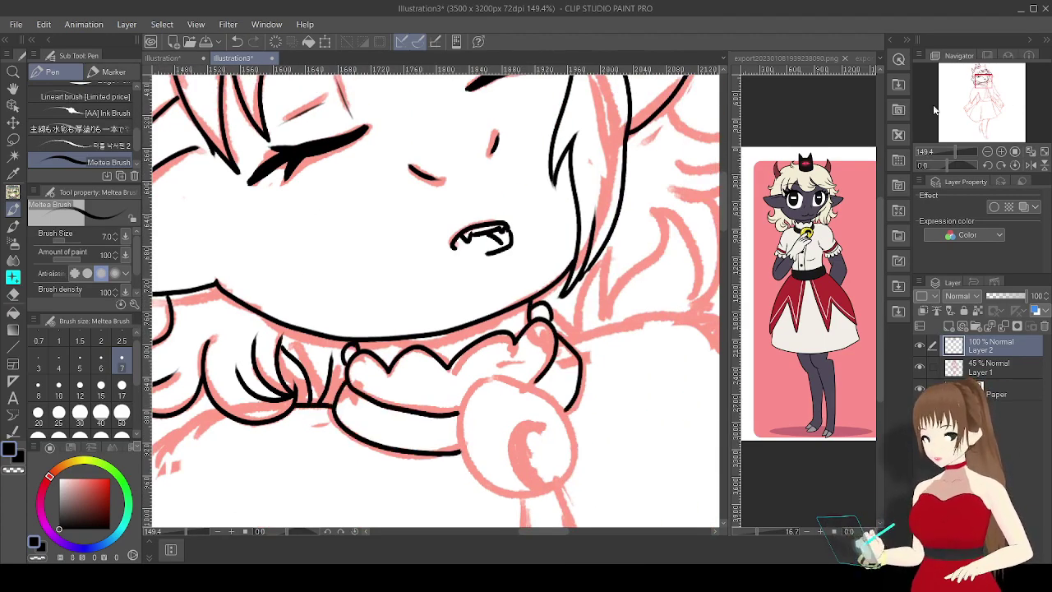
{"action": "scroll", "coordinate": [292, 403], "scroll_direction": "down", "scroll_amount": 5}
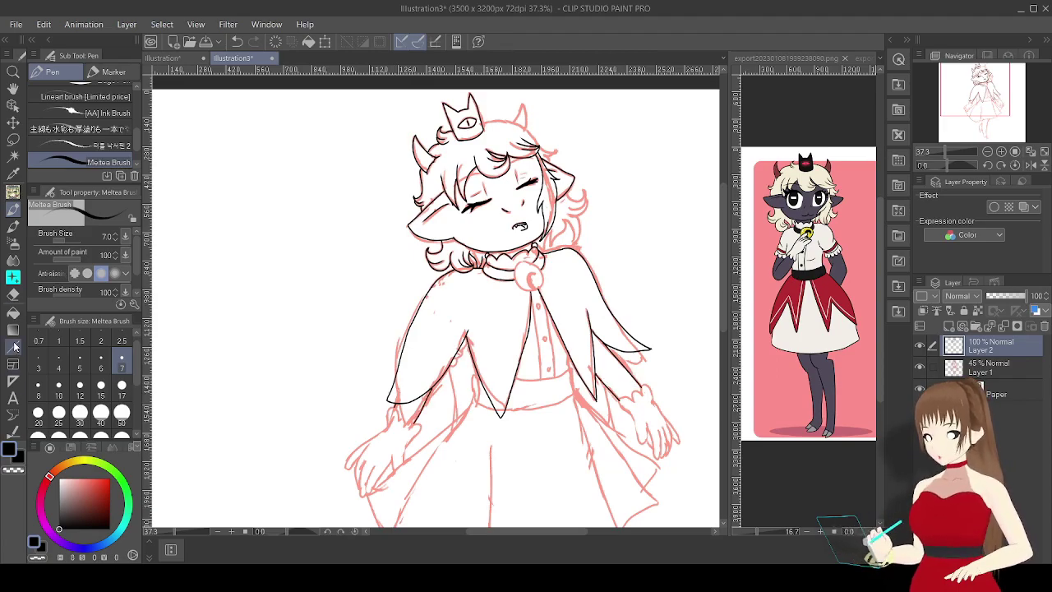
Draw a small circle outline with the Ellipse figure tool and move it over the sketched collar brooch.
{"action": "left_click", "coordinate": [13, 348]}
{"action": "left_click", "coordinate": [71, 142]}
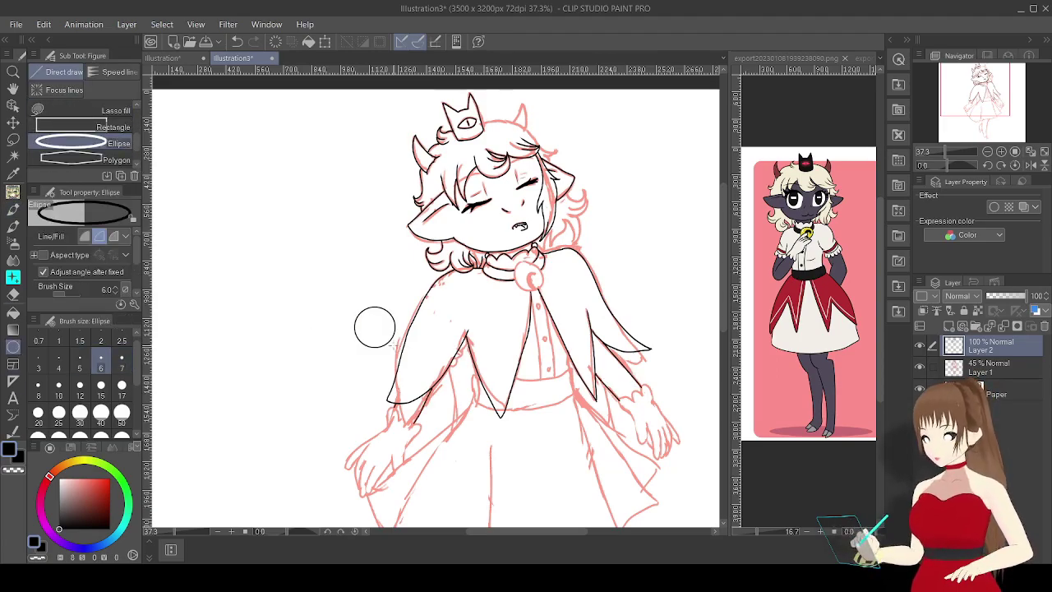
{"action": "key", "text": "m"}
{"action": "left_click_drag", "start_coordinate": [353, 304], "coordinate": [526, 279]}
{"action": "key", "text": "ctrl+t"}
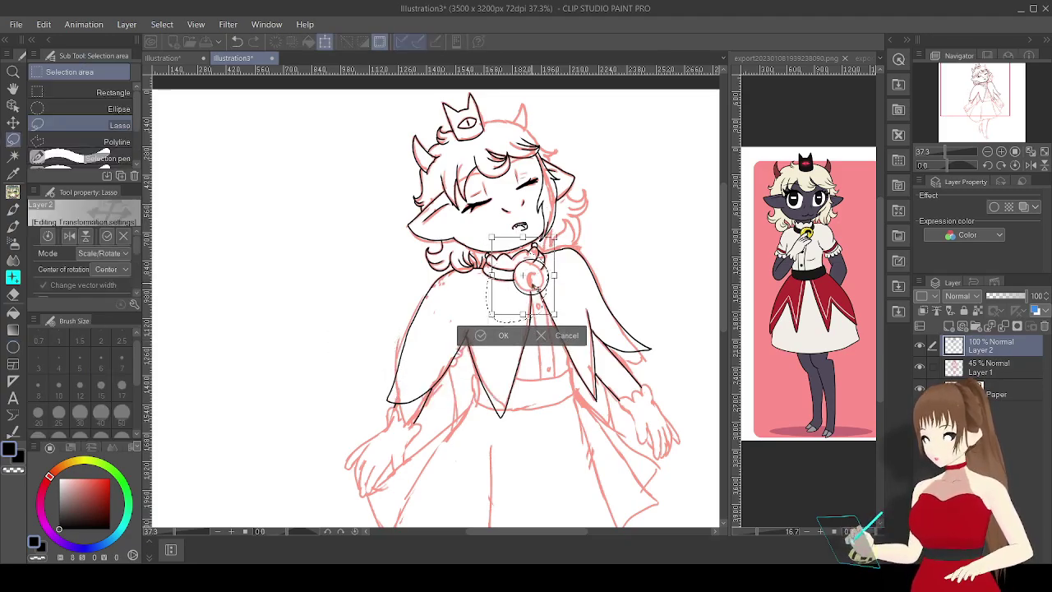
{"action": "key", "text": "Return"}
{"action": "scroll", "coordinate": [530, 283], "scroll_direction": "up", "scroll_amount": 3}
{"action": "left_click_drag", "start_coordinate": [983, 100], "coordinate": [960, 136]}
Ink the curled crescent inside the round brooch and fill it solid black.
{"action": "scroll", "coordinate": [958, 146], "scroll_direction": "up", "scroll_amount": 3}
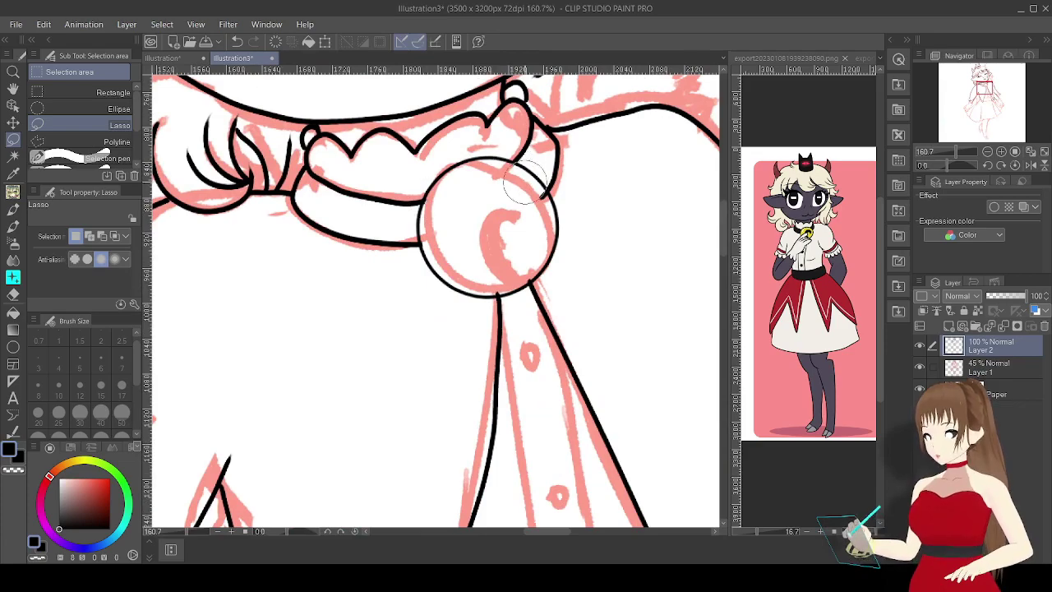
{"action": "key", "text": "p"}
{"action": "left_click_drag", "start_coordinate": [510, 212], "coordinate": [526, 292]}
{"action": "key", "text": "ctrl+z"}
{"action": "mouse_move", "coordinate": [484, 240]}
{"action": "left_mouse_down"}
{"action": "mouse_move", "coordinate": [509, 289]}
{"action": "mouse_move", "coordinate": [493, 246]}
{"action": "left_mouse_up"}
{"action": "key", "text": "ctrl+z"}
{"action": "left_click_drag", "start_coordinate": [516, 212], "coordinate": [526, 290]}
{"action": "key", "text": "w"}
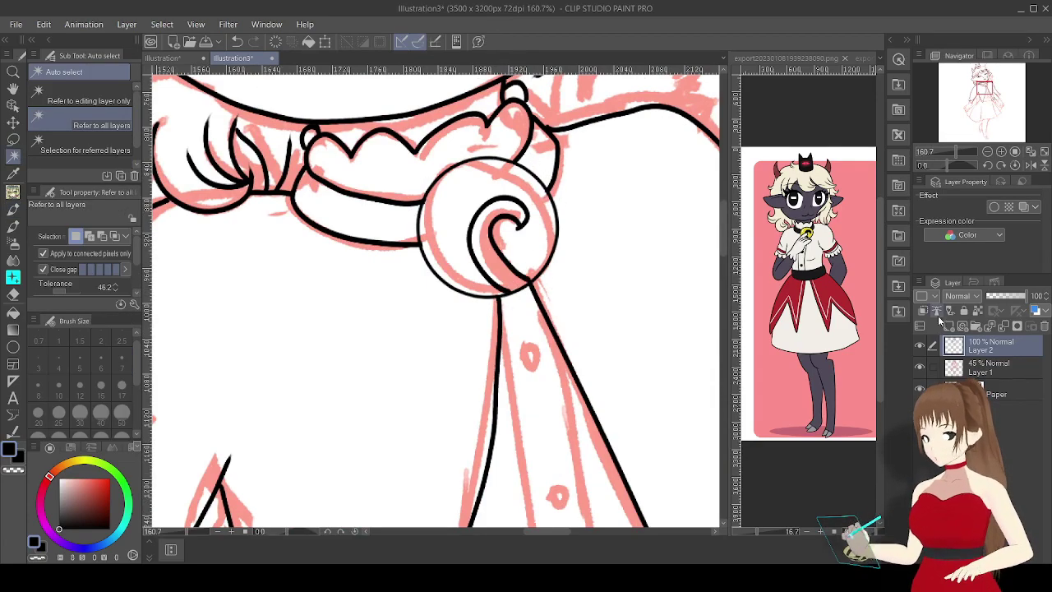
{"action": "left_click", "coordinate": [516, 213]}
{"action": "key", "text": "ctrl+d"}
Ink the blouse's two placket lines and three small round buttons below the brooch.
{"action": "mouse_move", "coordinate": [510, 329]}
{"action": "left_mouse_down"}
{"action": "mouse_move", "coordinate": [353, 123]}
{"action": "mouse_move", "coordinate": [460, 465]}
{"action": "left_mouse_up"}
{"action": "key", "text": "p"}
{"action": "left_click_drag", "start_coordinate": [346, 148], "coordinate": [385, 487]}
{"action": "key", "text": "ctrl+z"}
{"action": "left_click_drag", "start_coordinate": [347, 133], "coordinate": [389, 467]}
{"action": "left_click_drag", "start_coordinate": [383, 158], "coordinate": [379, 160]}
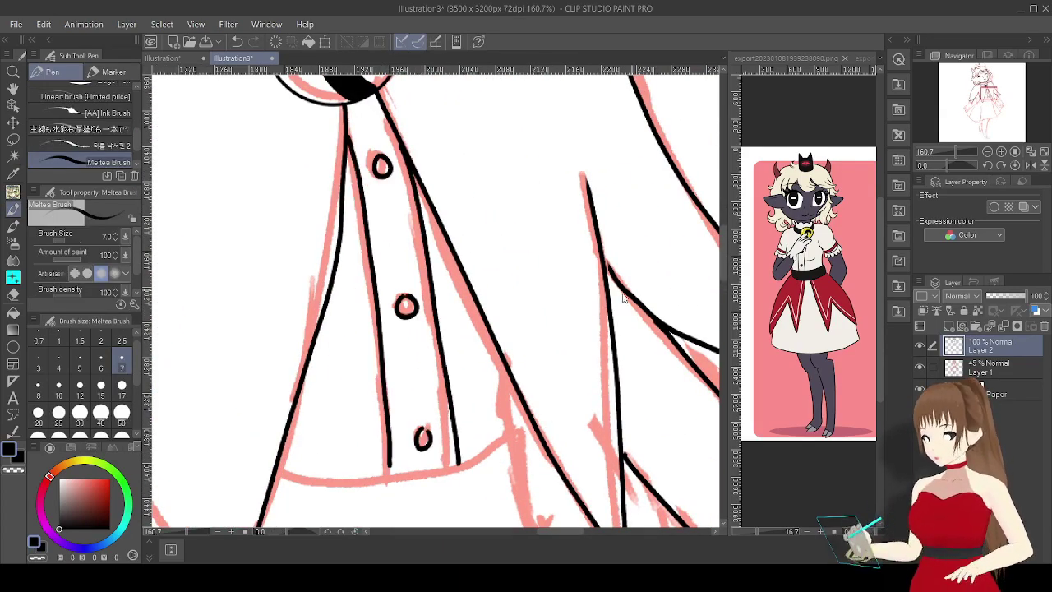
Ink the blouse's curved hem and the waistband's lower edge and side ends around the cape points.
{"action": "left_click_drag", "start_coordinate": [493, 345], "coordinate": [493, 171]}
{"action": "mouse_move", "coordinate": [277, 302]}
{"action": "left_mouse_down"}
{"action": "mouse_move", "coordinate": [497, 259]}
{"action": "mouse_move", "coordinate": [331, 308]}
{"action": "mouse_move", "coordinate": [515, 252]}
{"action": "left_mouse_up"}
{"action": "key", "text": "ctrl+z"}
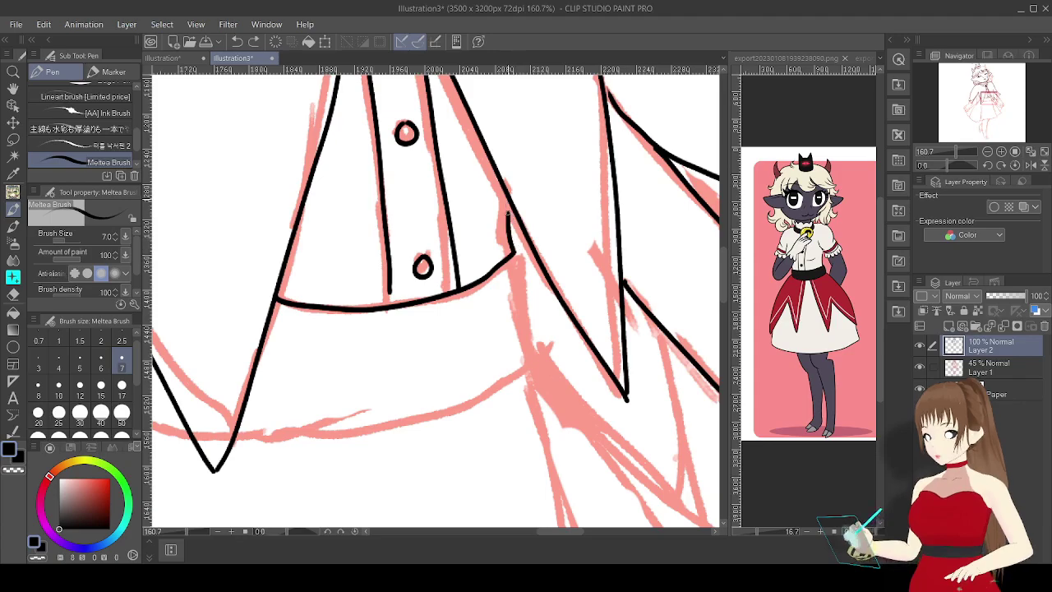
{"action": "left_click_drag", "start_coordinate": [533, 345], "coordinate": [239, 444]}
{"action": "left_click_drag", "start_coordinate": [247, 329], "coordinate": [703, 329]}
{"action": "left_click_drag", "start_coordinate": [632, 358], "coordinate": [546, 331]}
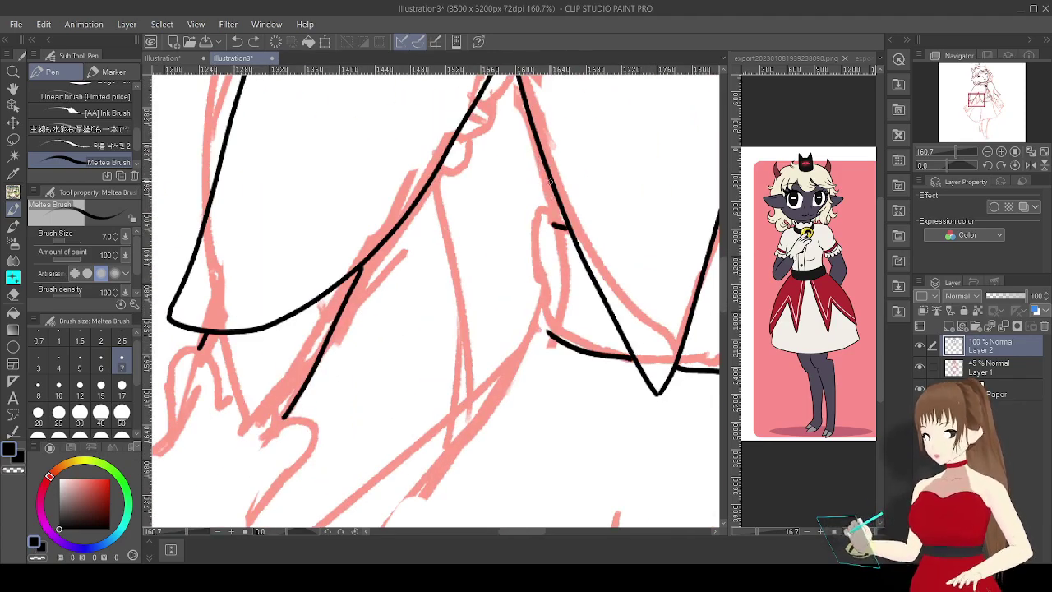
{"action": "scroll", "coordinate": [547, 217], "scroll_direction": "down", "scroll_amount": 3}
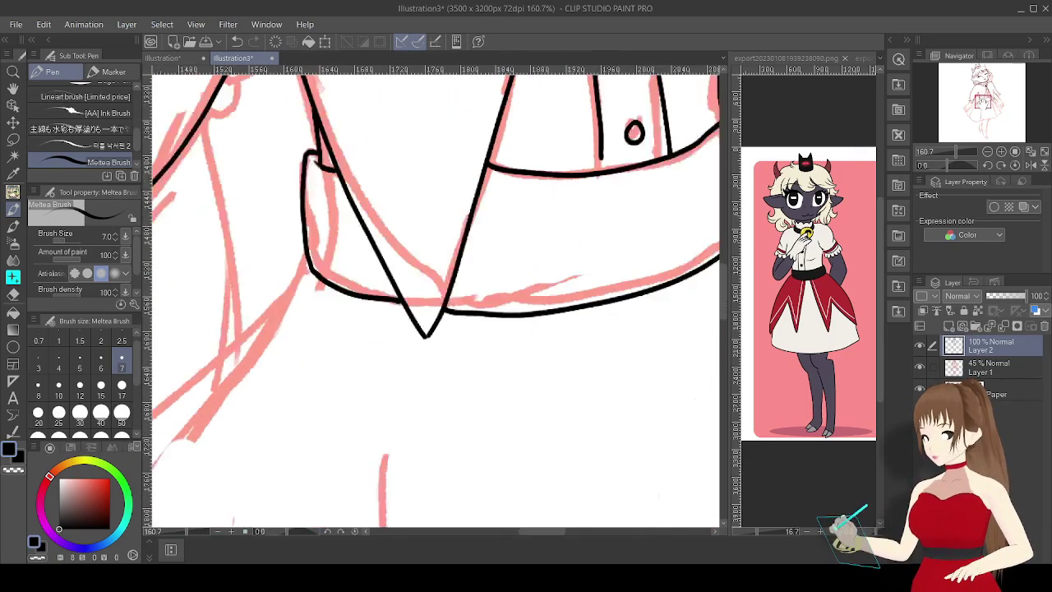
Ink the skirt's flaring side edges, centre fold, wavy hem and the raised panel edge running to the hand.
{"action": "left_click_drag", "start_coordinate": [543, 370], "coordinate": [543, 189]}
{"action": "left_click_drag", "start_coordinate": [526, 113], "coordinate": [633, 415]}
{"action": "mouse_move", "coordinate": [338, 212]}
{"action": "left_mouse_down"}
{"action": "mouse_move", "coordinate": [306, 483]}
{"action": "mouse_move", "coordinate": [633, 416]}
{"action": "mouse_move", "coordinate": [516, 487]}
{"action": "left_mouse_up"}
{"action": "left_click_drag", "start_coordinate": [402, 160], "coordinate": [595, 404]}
{"action": "left_click_drag", "start_coordinate": [409, 169], "coordinate": [575, 386]}
{"action": "left_click_drag", "start_coordinate": [472, 150], "coordinate": [293, 459]}
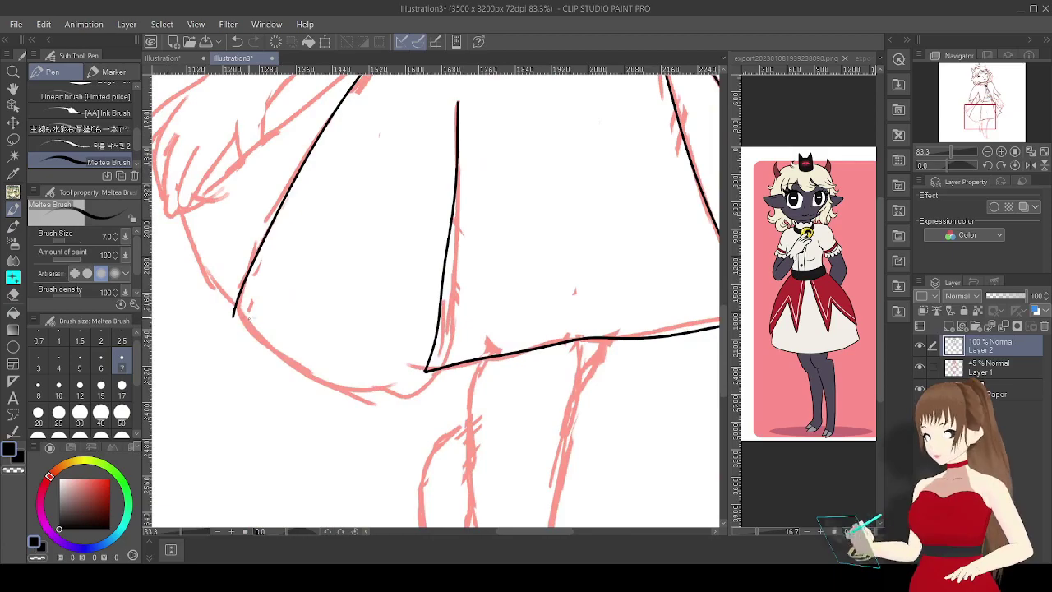
{"action": "left_click_drag", "start_coordinate": [534, 99], "coordinate": [355, 255]}
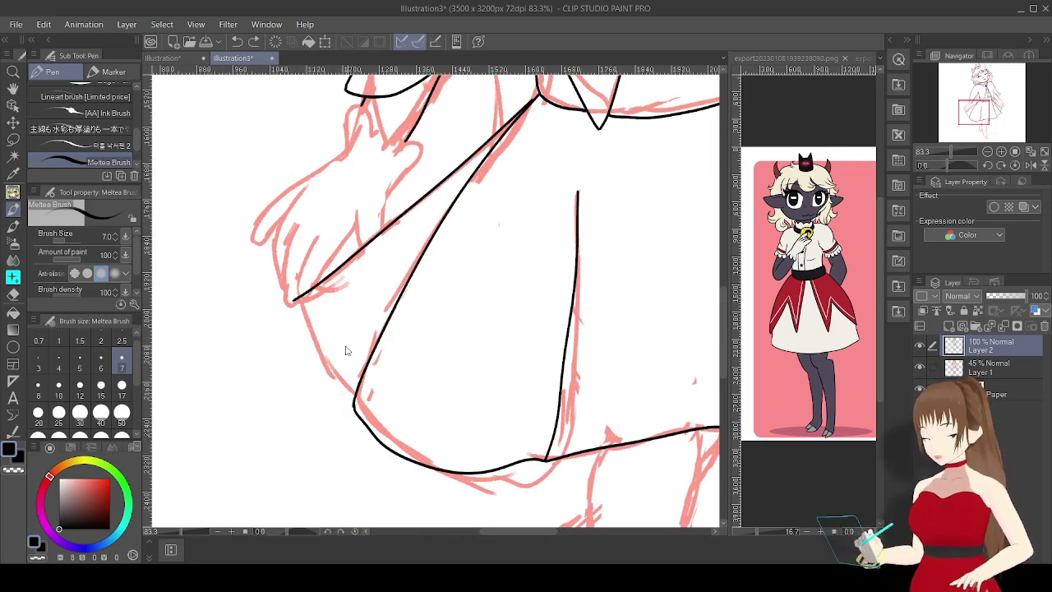
Ink both gloved hands with their scalloped cuffs and the skirt edges they hold up.
{"action": "left_click_drag", "start_coordinate": [370, 123], "coordinate": [439, 332]}
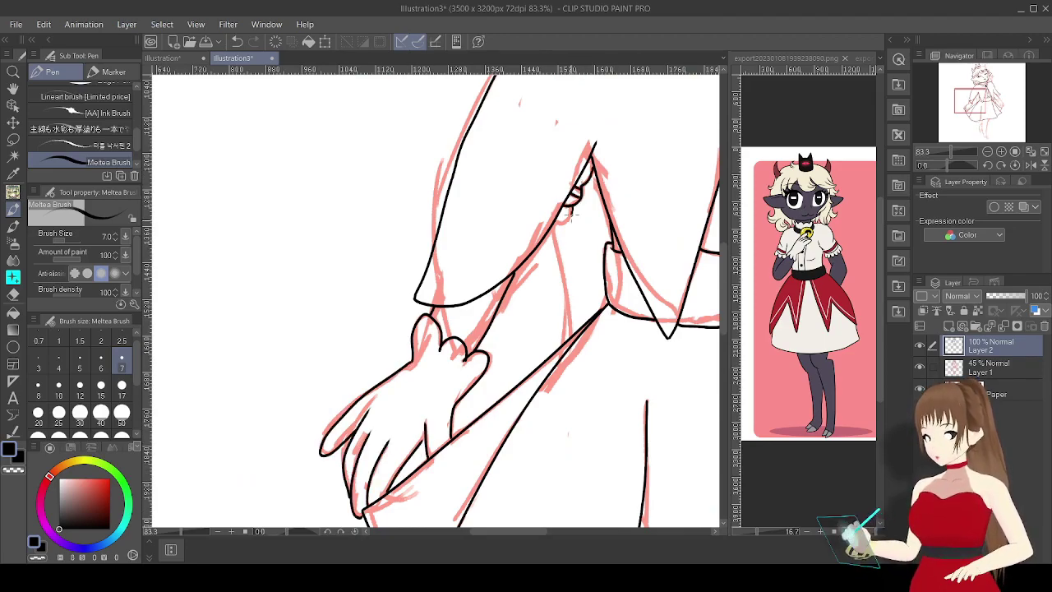
{"action": "left_click", "coordinate": [958, 99]}
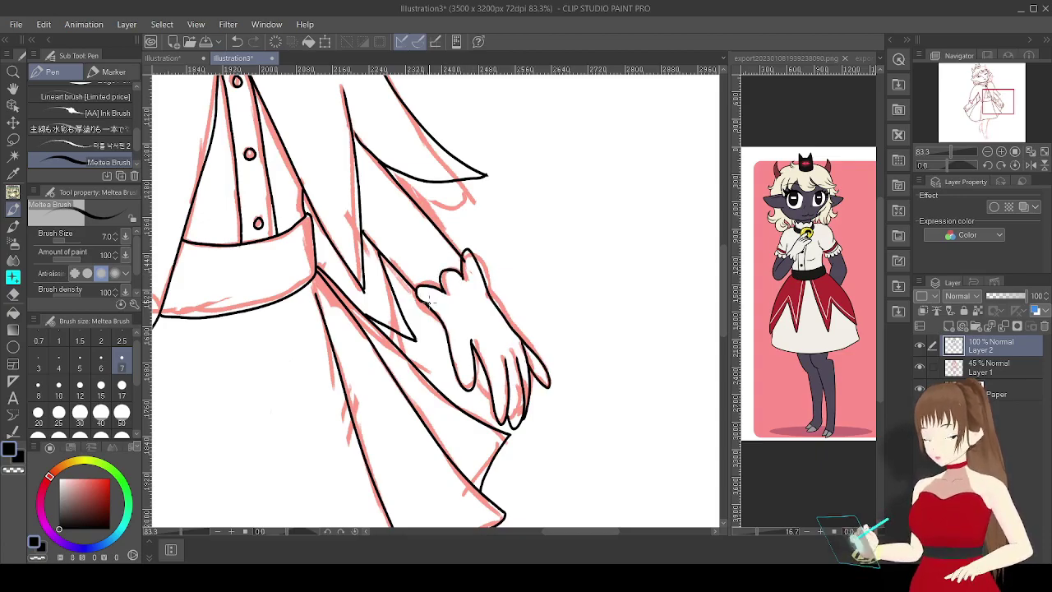
Ink the second horn, the top of the head and the curled hair around the far ear.
{"action": "scroll", "coordinate": [466, 259], "scroll_direction": "down", "scroll_amount": 5}
{"action": "scroll", "coordinate": [362, 230], "scroll_direction": "up", "scroll_amount": 5}
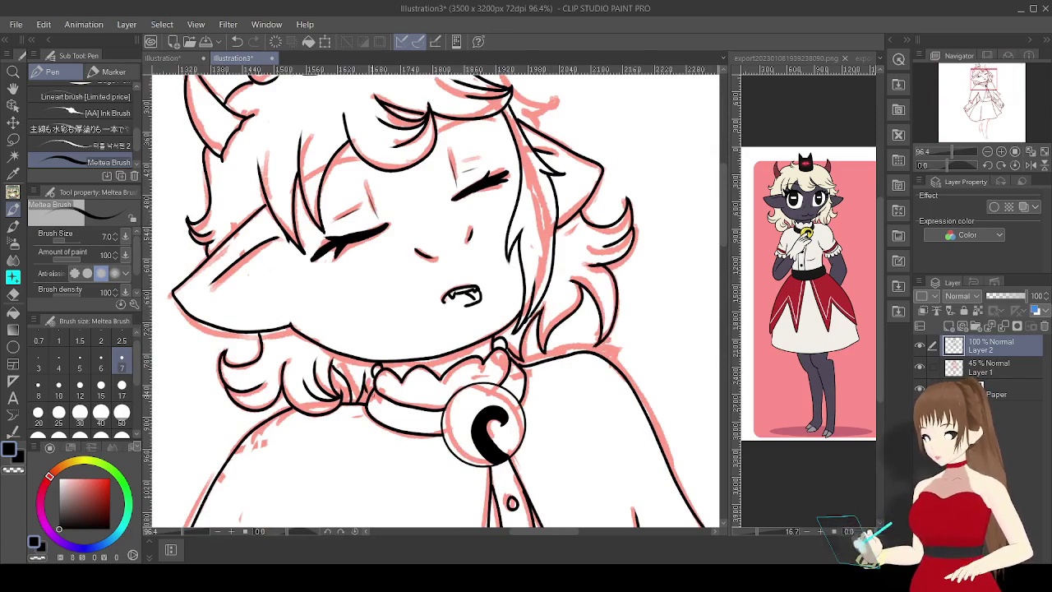
{"action": "scroll", "coordinate": [435, 300], "scroll_direction": "up", "scroll_amount": 2}
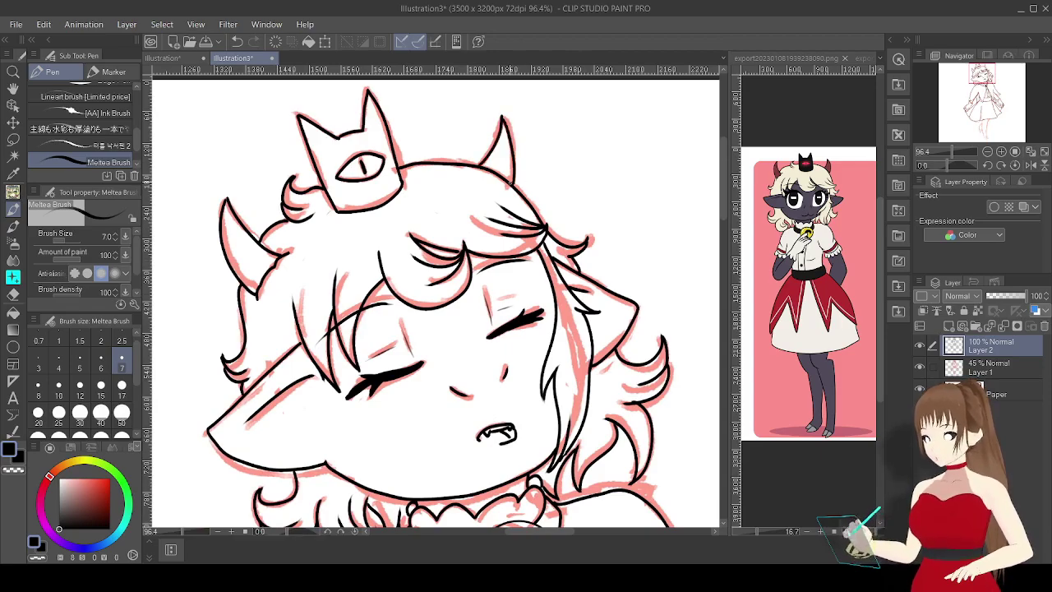
Ink the standing leg from the skirt hem down to its cloven hoof with the dividing lines.
{"action": "scroll", "coordinate": [502, 118], "scroll_direction": "down", "scroll_amount": 8}
{"action": "mouse_move", "coordinate": [445, 94]}
{"action": "left_mouse_down"}
{"action": "mouse_move", "coordinate": [429, 322]}
{"action": "mouse_move", "coordinate": [446, 444]}
{"action": "left_mouse_up"}
{"action": "left_click_drag", "start_coordinate": [553, 82], "coordinate": [505, 468]}
{"action": "scroll", "coordinate": [506, 469], "scroll_direction": "down", "scroll_amount": 2}
{"action": "left_click_drag", "start_coordinate": [446, 345], "coordinate": [509, 411]}
{"action": "left_click_drag", "start_coordinate": [493, 349], "coordinate": [512, 411]}
{"action": "left_click_drag", "start_coordinate": [513, 344], "coordinate": [541, 403]}
{"action": "left_click_drag", "start_coordinate": [468, 380], "coordinate": [512, 358]}
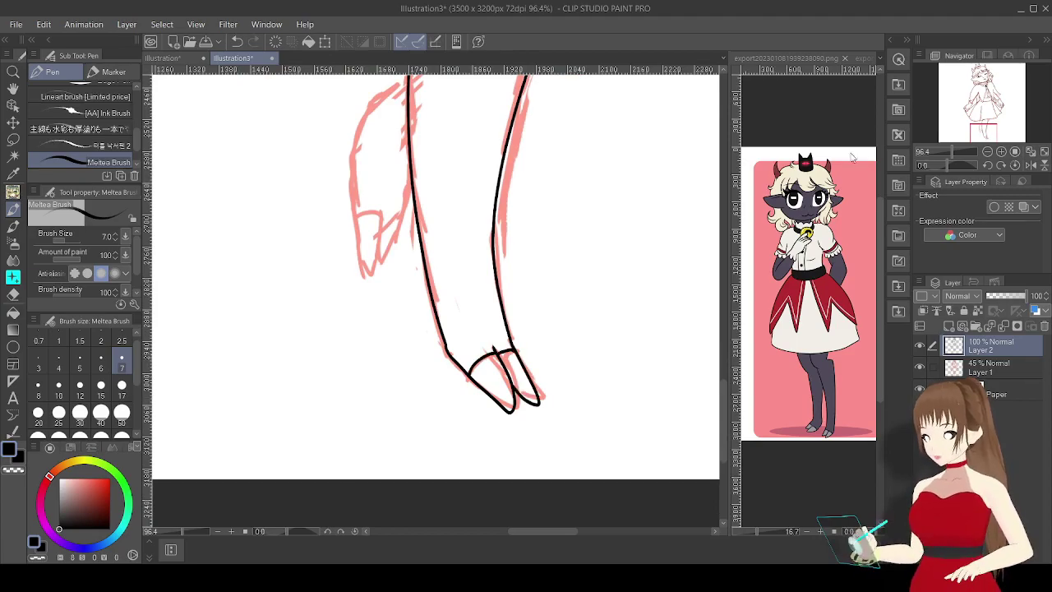
Ink the bent leg and its small cloven hoof behind the standing leg.
{"action": "left_click_drag", "start_coordinate": [383, 220], "coordinate": [482, 430]}
{"action": "mouse_move", "coordinate": [510, 305]}
{"action": "left_mouse_down"}
{"action": "mouse_move", "coordinate": [446, 466]}
{"action": "mouse_move", "coordinate": [485, 427]}
{"action": "mouse_move", "coordinate": [475, 472]}
{"action": "left_mouse_up"}
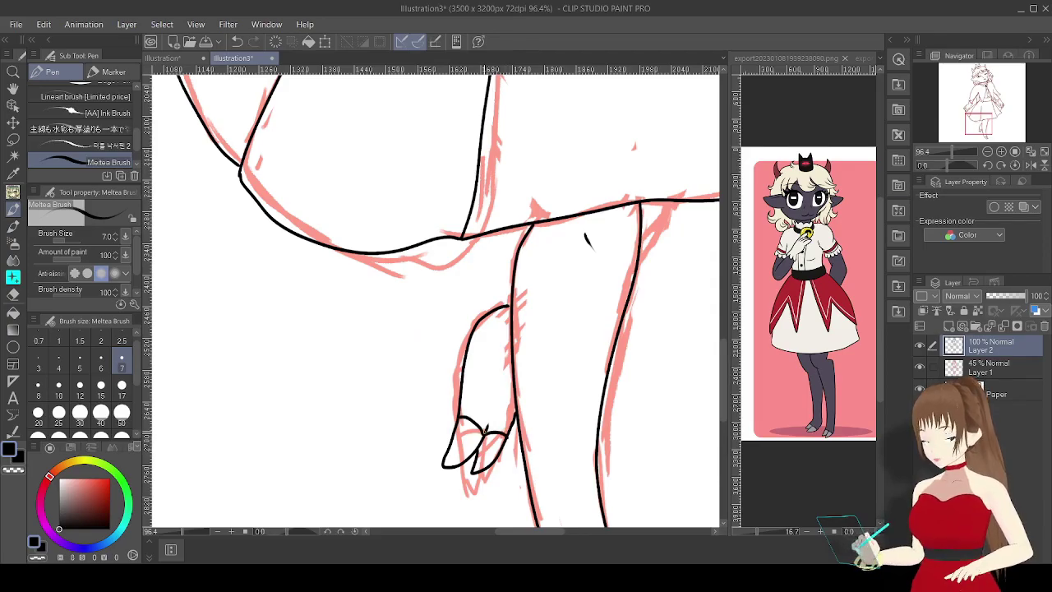
{"action": "scroll", "coordinate": [430, 287], "scroll_direction": "down", "scroll_amount": 1}
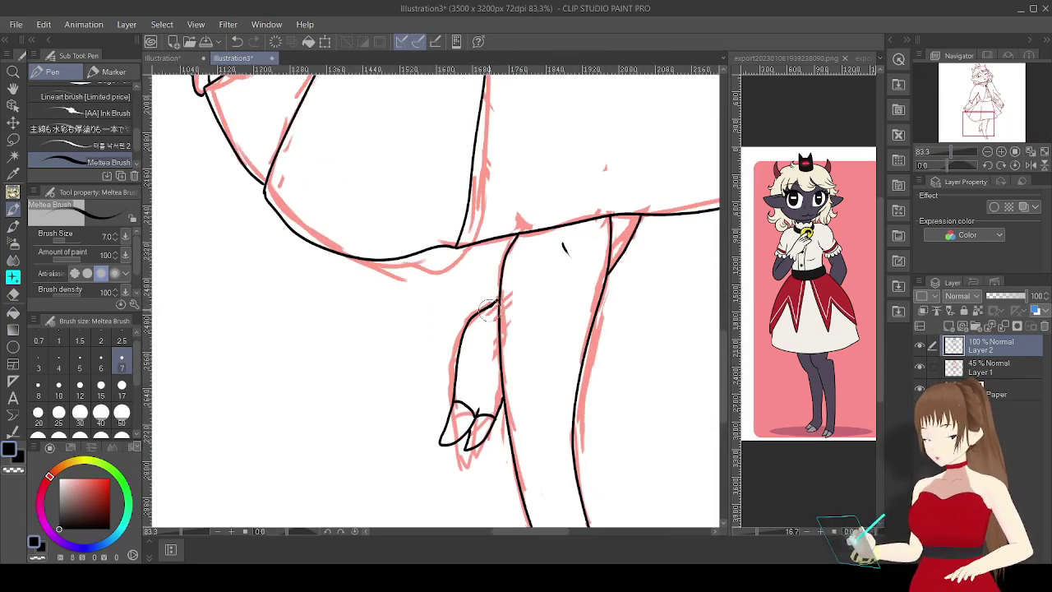
{"action": "scroll", "coordinate": [435, 300], "scroll_direction": "down", "scroll_amount": 5}
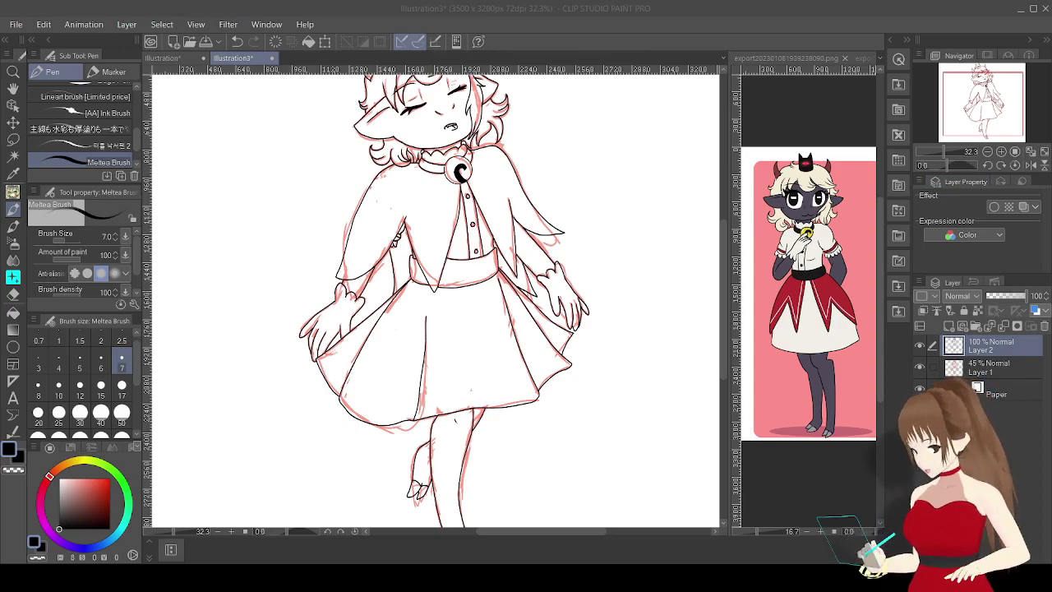
Hide the red sketch on Layer 1 and add a new layer beneath the line art for the dark purple skin.
{"action": "left_click", "coordinate": [995, 367]}
{"action": "left_click_drag", "start_coordinate": [435, 296], "coordinate": [436, 353]}
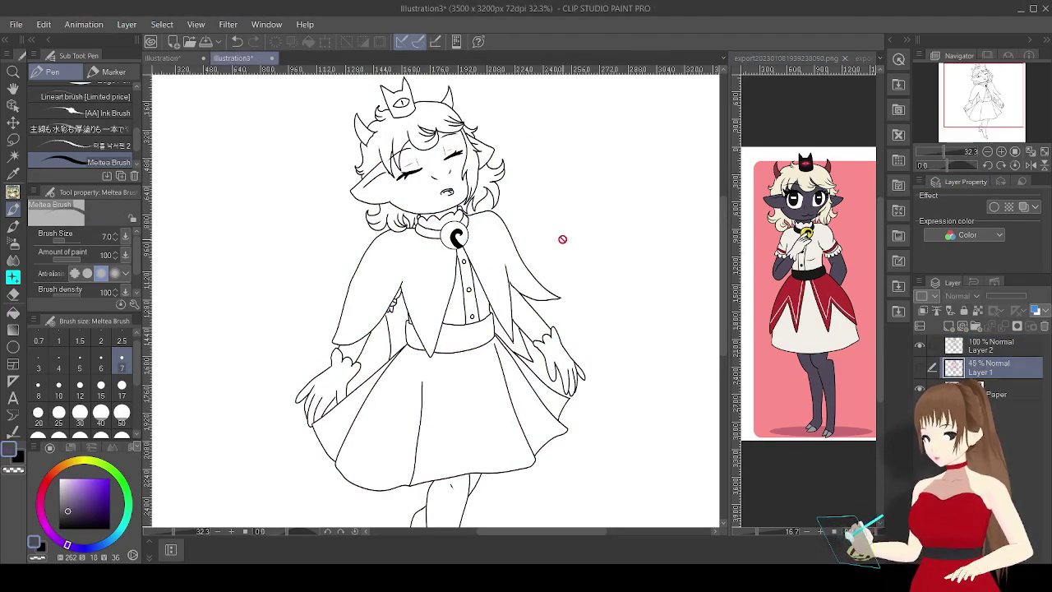
{"action": "scroll", "coordinate": [531, 259], "scroll_direction": "up", "scroll_amount": 3}
{"action": "key", "text": "ctrl+shift+n"}
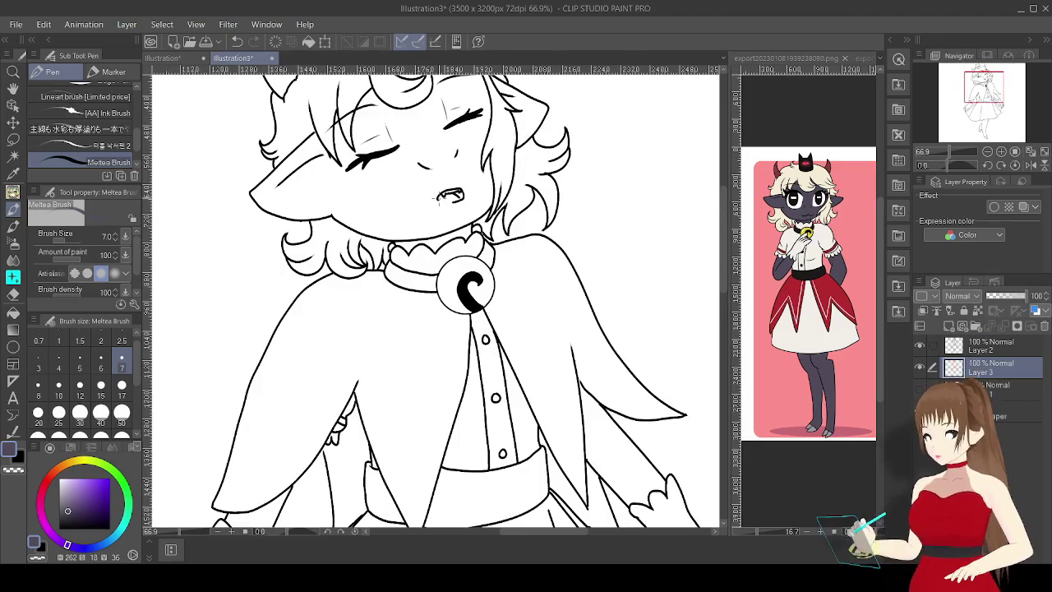
Fill the face, ears, neck, arms and legs with dark purple and paint over the missed spots by the eye.
{"action": "key", "text": "w"}
{"action": "left_click", "coordinate": [242, 108]}
{"action": "mouse_move", "coordinate": [631, 97]}
{"action": "left_mouse_down"}
{"action": "mouse_move", "coordinate": [549, 124]}
{"action": "mouse_move", "coordinate": [596, 253]}
{"action": "mouse_move", "coordinate": [607, 258]}
{"action": "left_mouse_up"}
{"action": "left_click_drag", "start_coordinate": [983, 82], "coordinate": [984, 107]}
{"action": "left_click", "coordinate": [950, 154]}
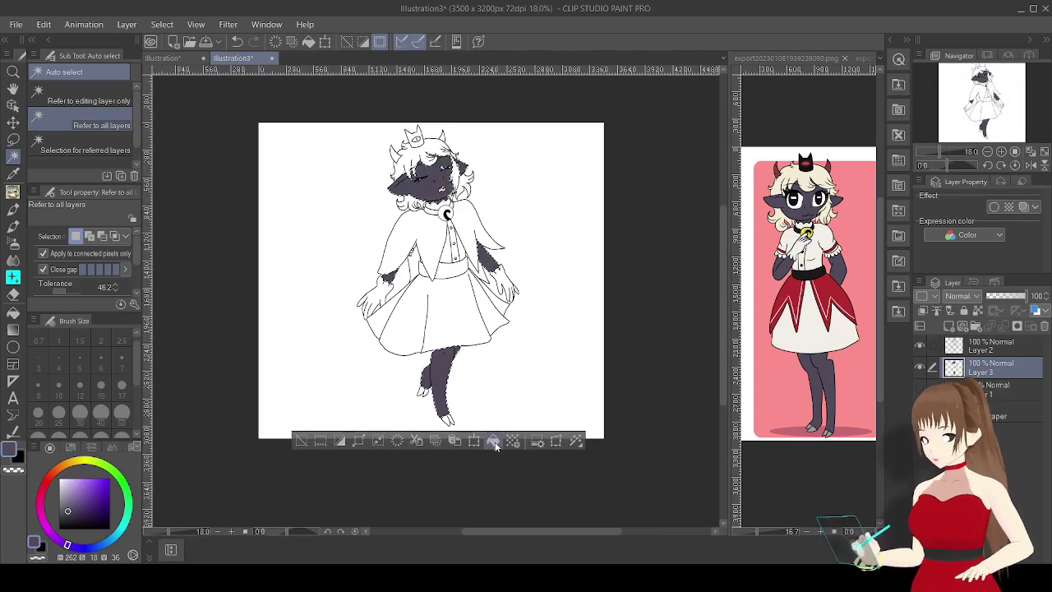
{"action": "left_click_drag", "start_coordinate": [950, 155], "coordinate": [962, 154]}
{"action": "key", "text": "p"}
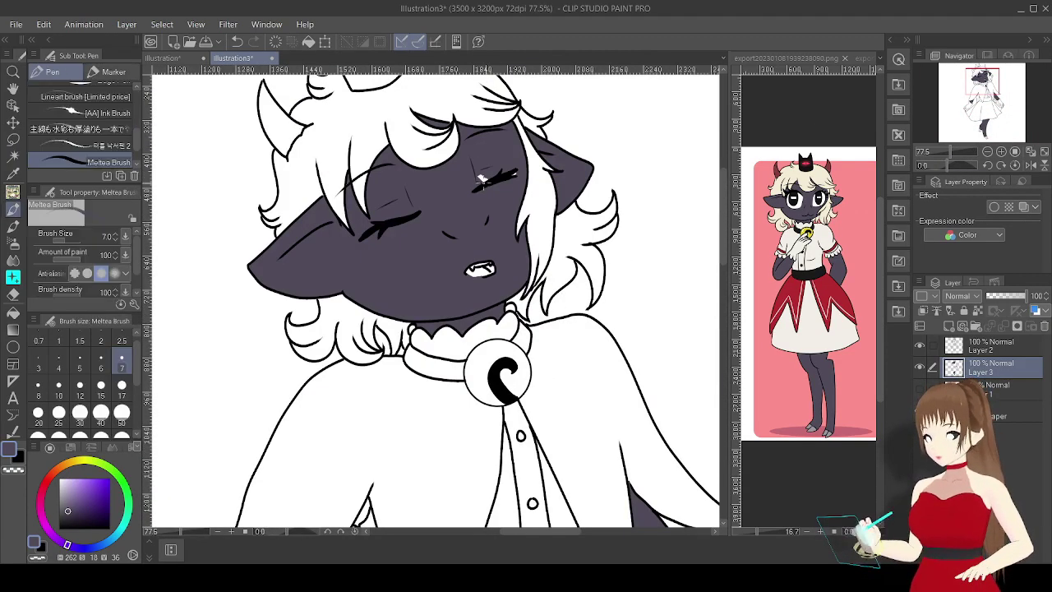
{"action": "left_click_drag", "start_coordinate": [488, 197], "coordinate": [542, 263]}
Select all hair areas and fill them with cream (H 45, S 13, V 96) on a new layer.
{"action": "key", "text": "w"}
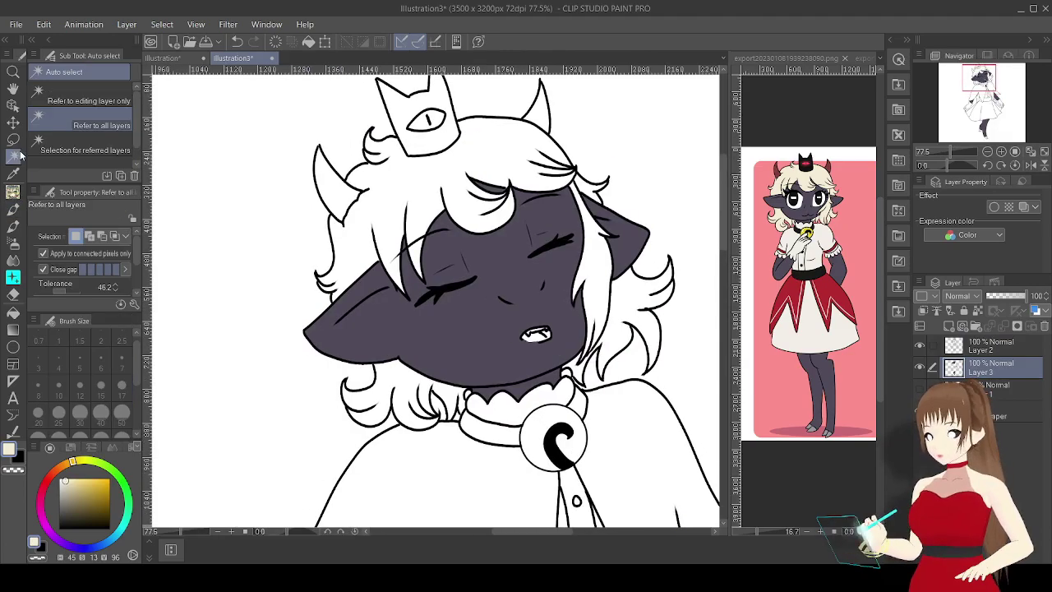
{"action": "left_click", "coordinate": [391, 375]}
{"action": "left_click", "coordinate": [391, 375], "text": "shift"}
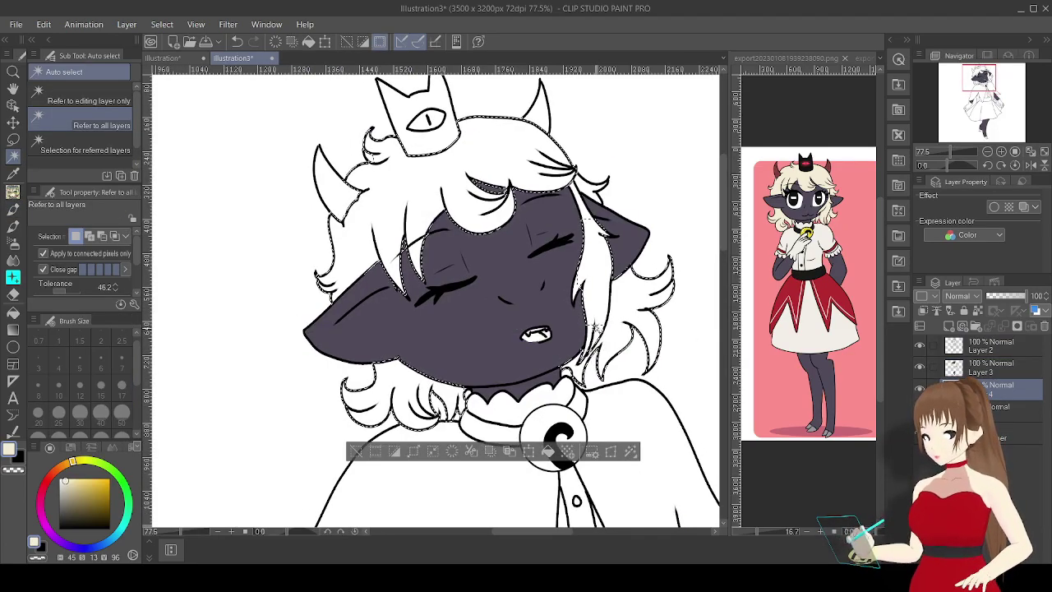
{"action": "left_click", "coordinate": [547, 452]}
{"action": "key", "text": "ctrl+d"}
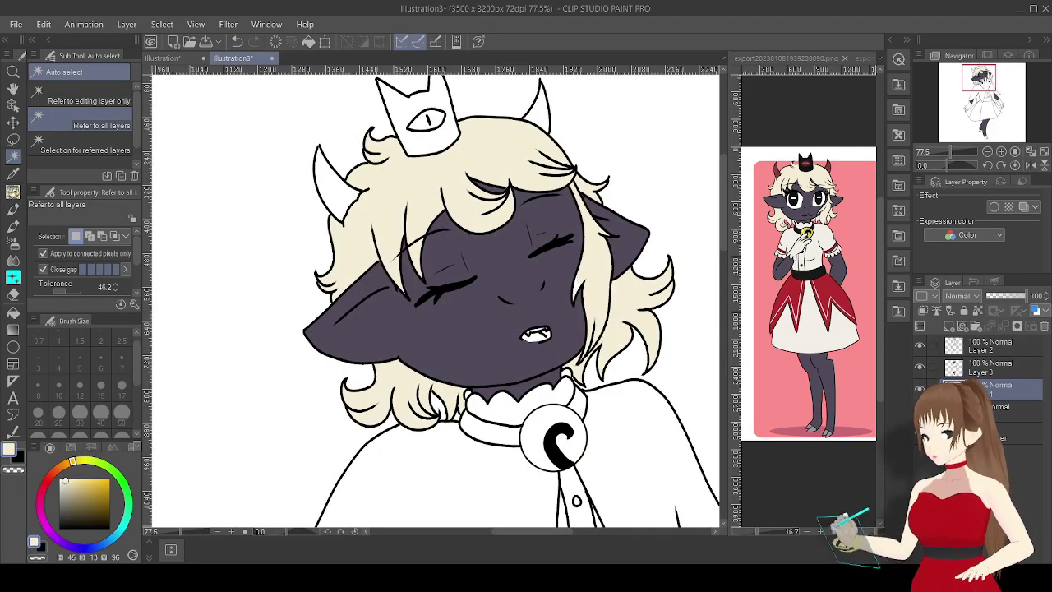
Select the cape and fill it with the red sampled from the reference character's skirt.
{"action": "left_click", "coordinate": [858, 258], "text": "alt"}
{"action": "left_click", "coordinate": [649, 460]}
{"action": "left_click_drag", "start_coordinate": [980, 90], "coordinate": [979, 100]}
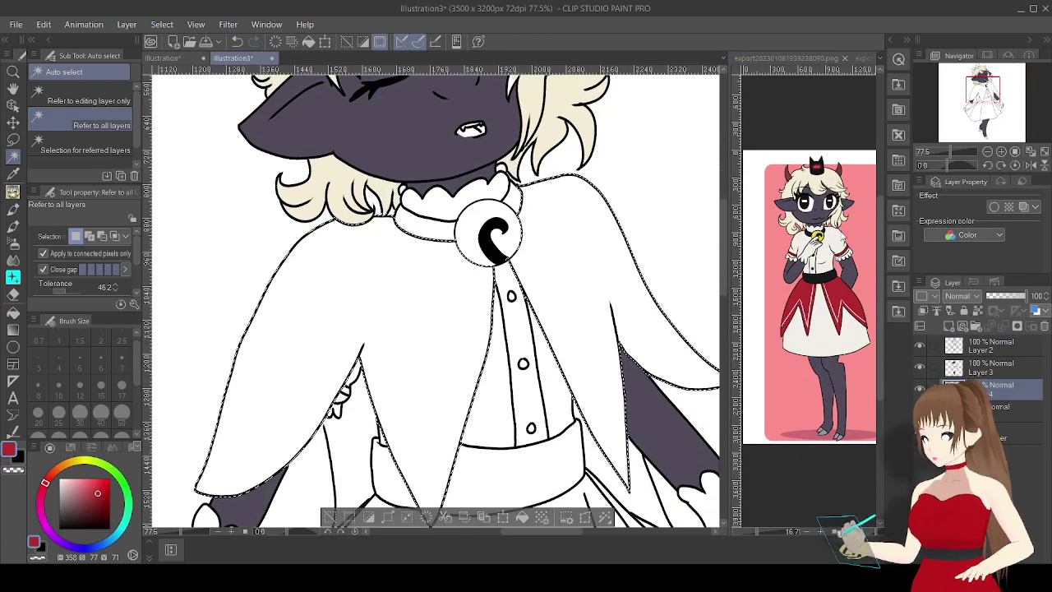
{"action": "left_click_drag", "start_coordinate": [949, 149], "coordinate": [941, 151]}
{"action": "key", "text": "alt+BackSpace"}
{"action": "key", "text": "ctrl+d"}
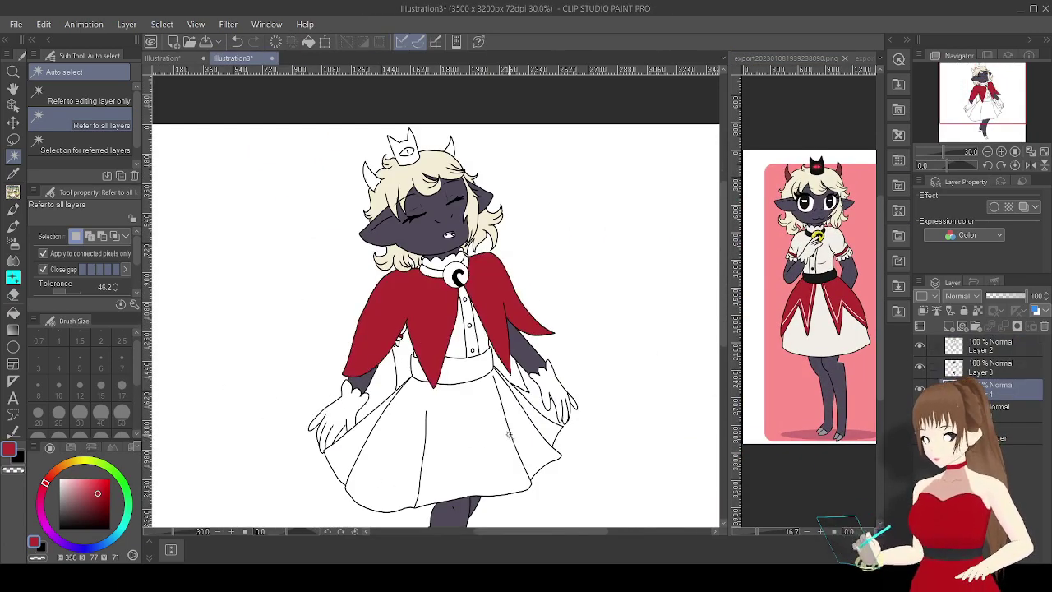
Undo the skirt selection and the cape's red fill on the hair layer.
{"action": "key", "text": "x"}
{"action": "left_click", "coordinate": [538, 432]}
{"action": "key", "text": "ctrl+d"}
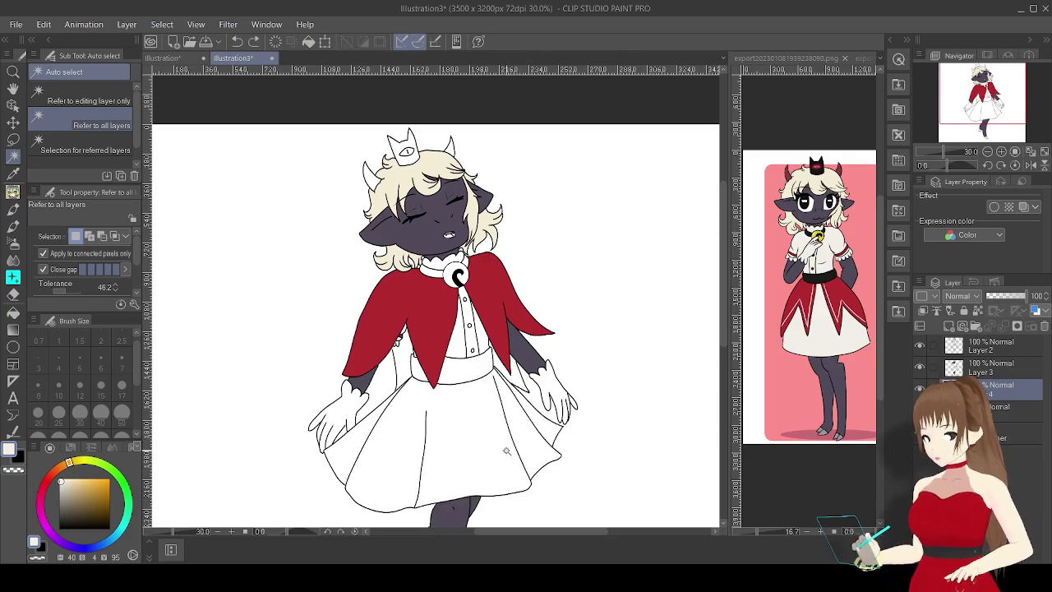
{"action": "key", "text": "ctrl+z"}
{"action": "key", "text": "ctrl+z"}
{"action": "key", "text": "ctrl+z"}
{"action": "key", "text": "ctrl+z"}
Fill the selected cape with red on its own new layer.
{"action": "key", "text": "ctrl+shift+n"}
{"action": "key", "text": "x"}
{"action": "key", "text": "alt+BackSpace"}
{"action": "key", "text": "ctrl+d"}
Fill the collar band, waistband and blouse buttons with near-black.
{"action": "key", "text": "x"}
{"action": "left_click", "coordinate": [475, 283]}
{"action": "key", "text": "alt+BackSpace"}
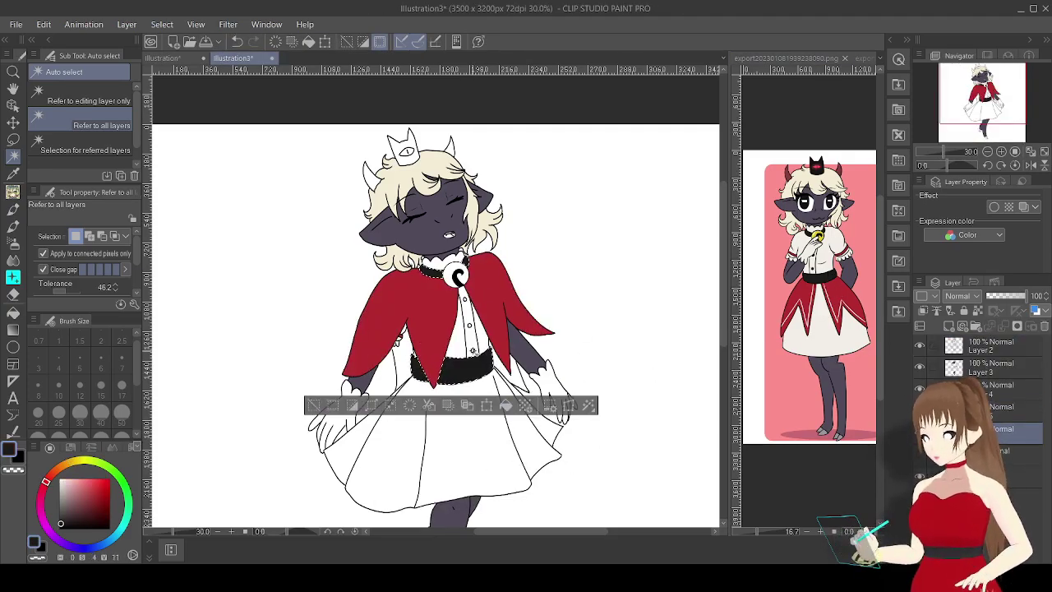
{"action": "key", "text": "ctrl+d"}
Select the blouse, collar frill, skirt and gloves and fill them with off-white (H 40, S 4, V 95) on a new layer.
{"action": "left_click", "coordinate": [475, 327]}
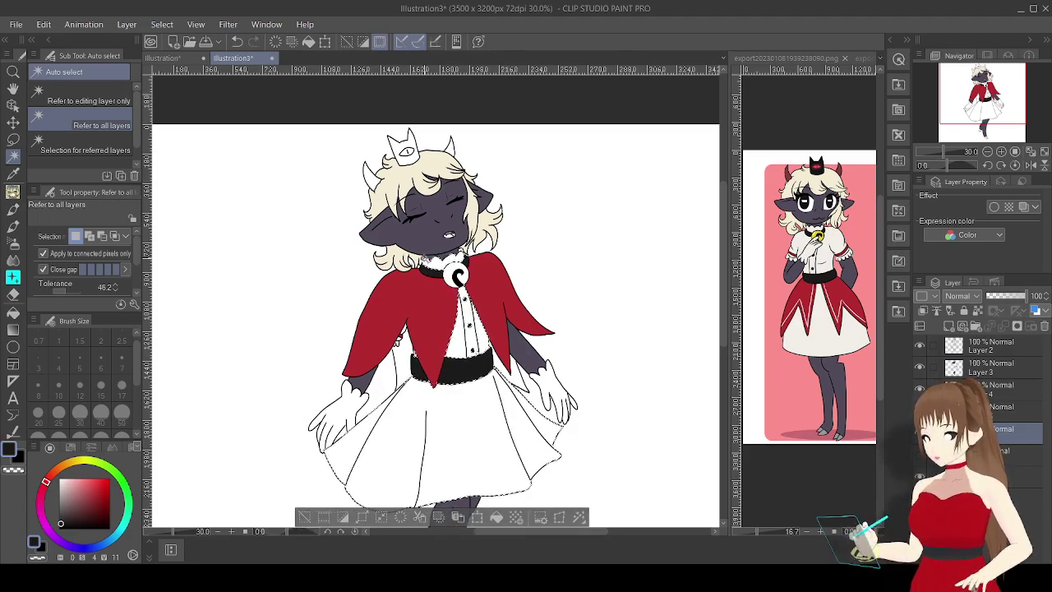
{"action": "scroll", "coordinate": [567, 428], "scroll_direction": "down", "scroll_amount": 2}
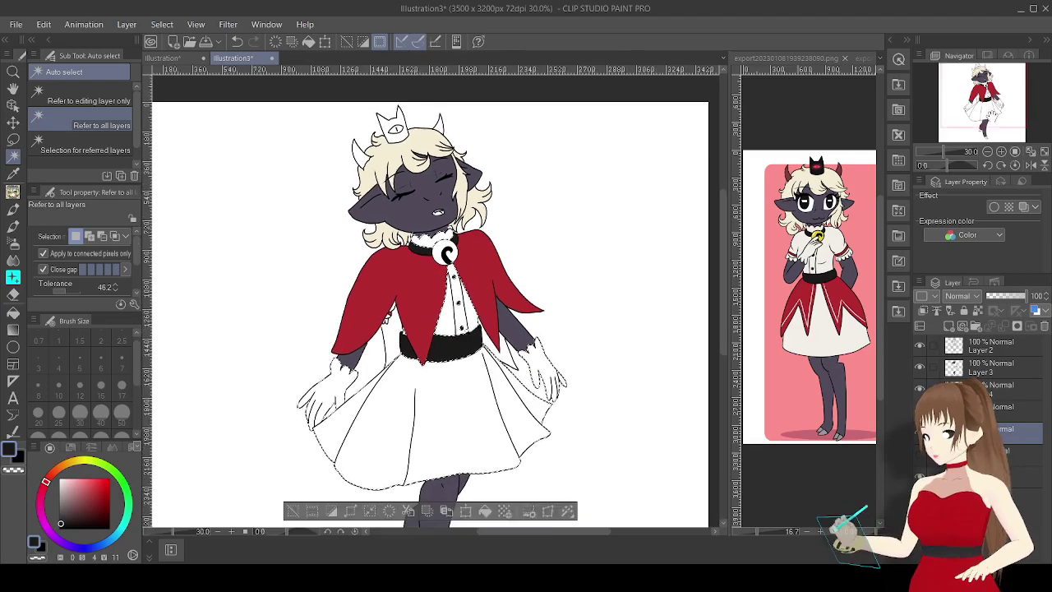
{"action": "key", "text": "x"}
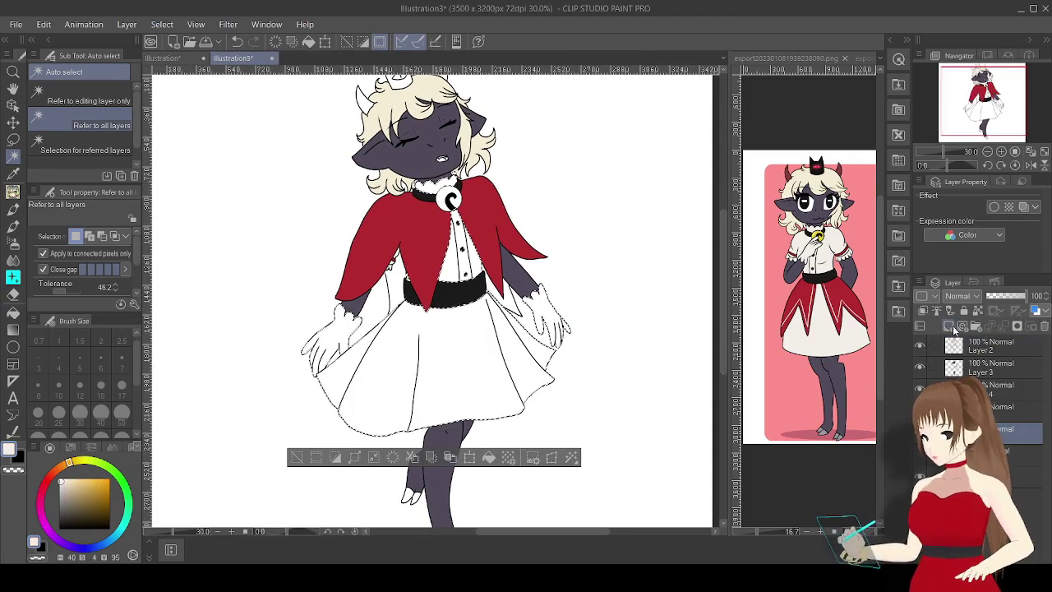
{"action": "left_click", "coordinate": [489, 458]}
{"action": "key", "text": "ctrl+d"}
Fill the cape's inner lining with dark red (H 358, S 85, V 59) on the cape's colour layer.
{"action": "scroll", "coordinate": [411, 155], "scroll_direction": "up", "scroll_amount": 4}
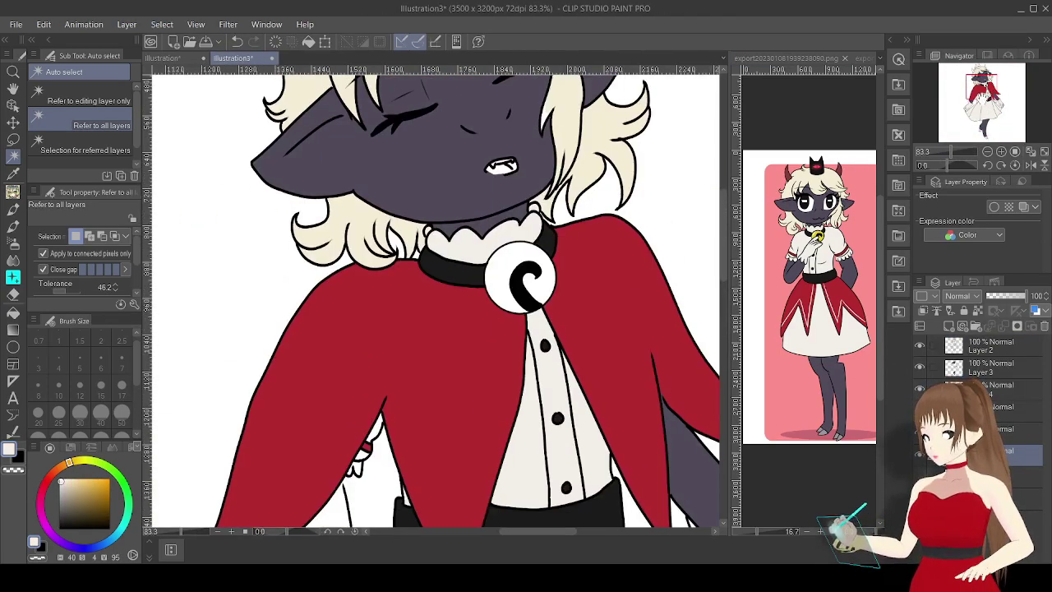
{"action": "left_click", "coordinate": [14, 209]}
{"action": "left_click_drag", "start_coordinate": [958, 151], "coordinate": [950, 152]}
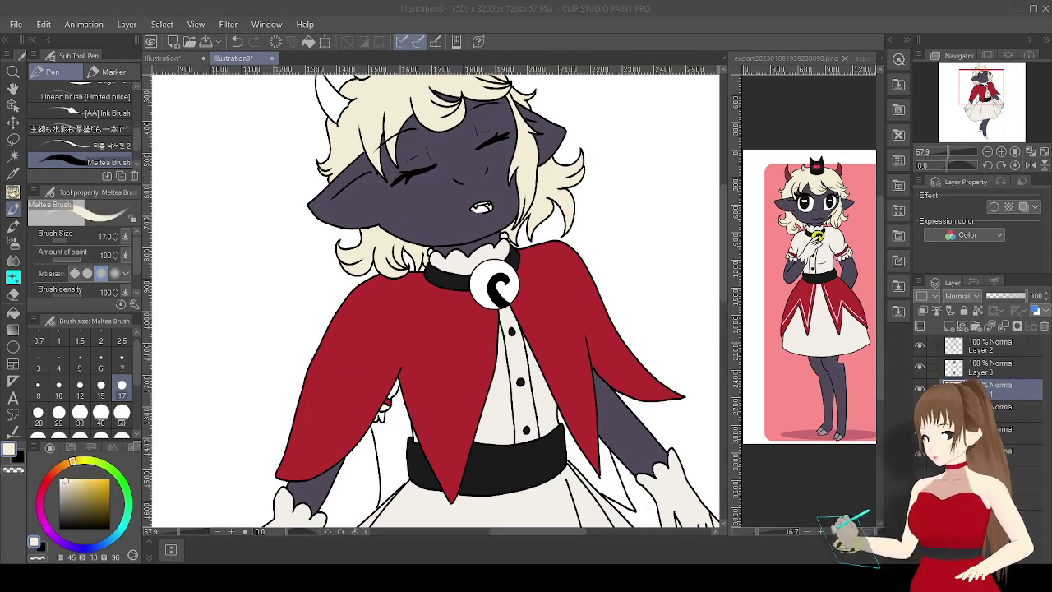
{"action": "left_click", "coordinate": [1002, 406]}
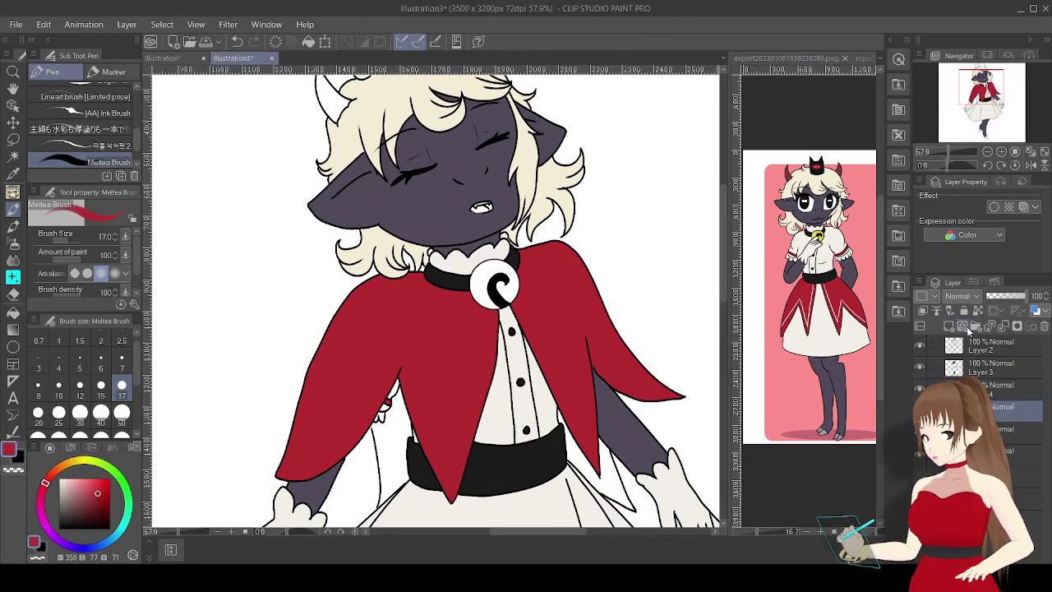
{"action": "scroll", "coordinate": [436, 296], "scroll_direction": "down", "scroll_amount": 3}
{"action": "left_click", "coordinate": [394, 329], "text": "alt"}
{"action": "key", "text": "w"}
{"action": "left_click", "coordinate": [423, 349]}
{"action": "left_click", "coordinate": [387, 436]}
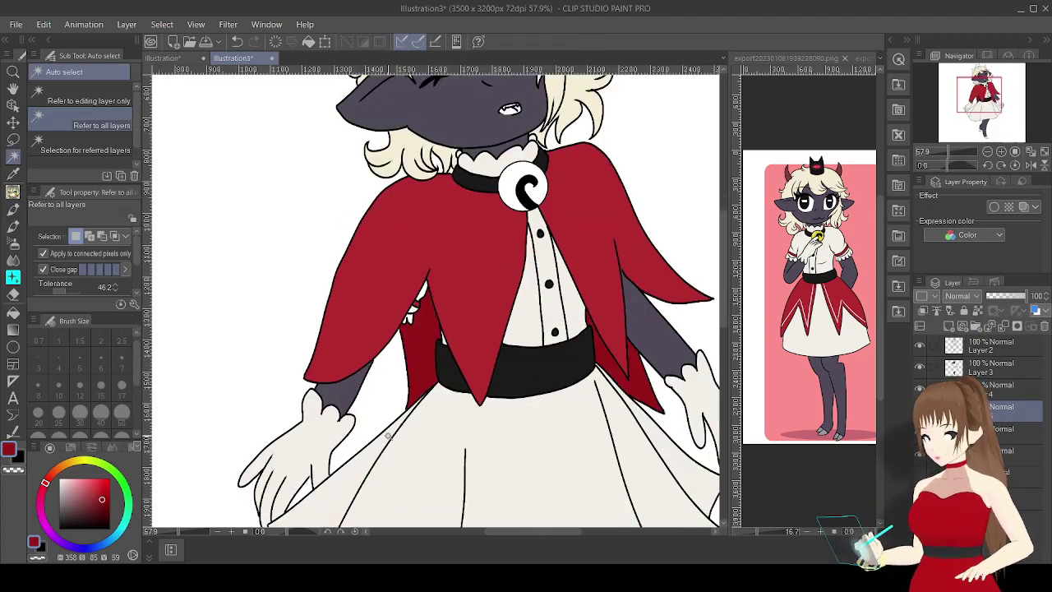
Fill the round collar bell with the yellow sampled from the reference.
{"action": "left_click", "coordinate": [817, 236]}
{"action": "left_click", "coordinate": [527, 189]}
{"action": "left_click", "coordinate": [575, 234]}
Fill both horns with the muted red sampled from the reference (H 357, S 54, V 52).
{"action": "scroll", "coordinate": [436, 296], "scroll_direction": "up", "scroll_amount": 5}
{"action": "left_click", "coordinate": [792, 171]}
{"action": "left_click", "coordinate": [374, 209]}
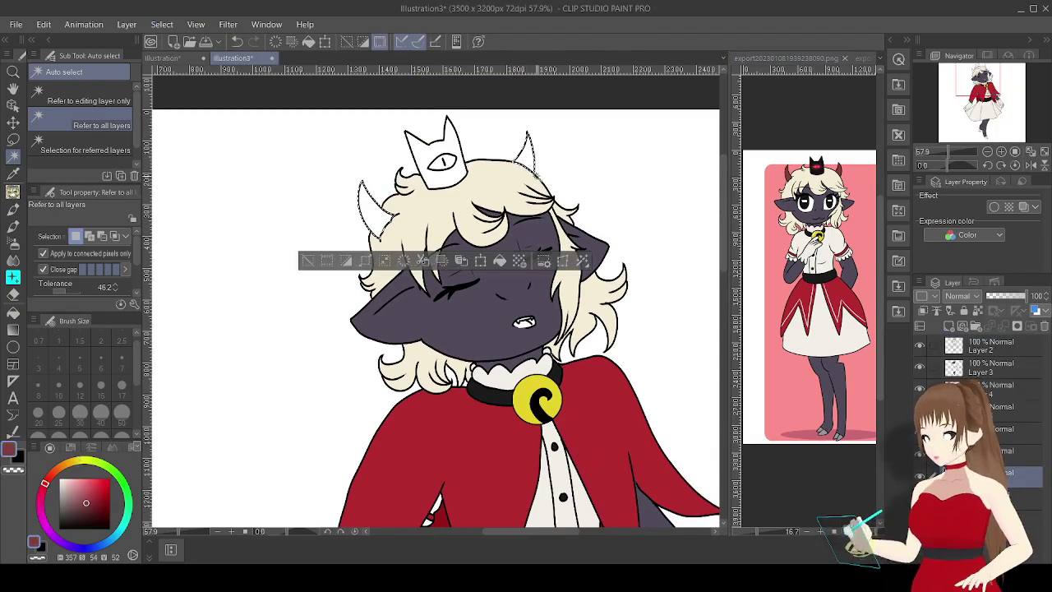
{"action": "left_click", "coordinate": [430, 261]}
Fill the crown with near-black and its eye with bright red (H 353, S 88, V 91).
{"action": "left_click", "coordinate": [444, 152]}
{"action": "left_click", "coordinate": [816, 166]}
{"action": "left_click", "coordinate": [490, 211]}
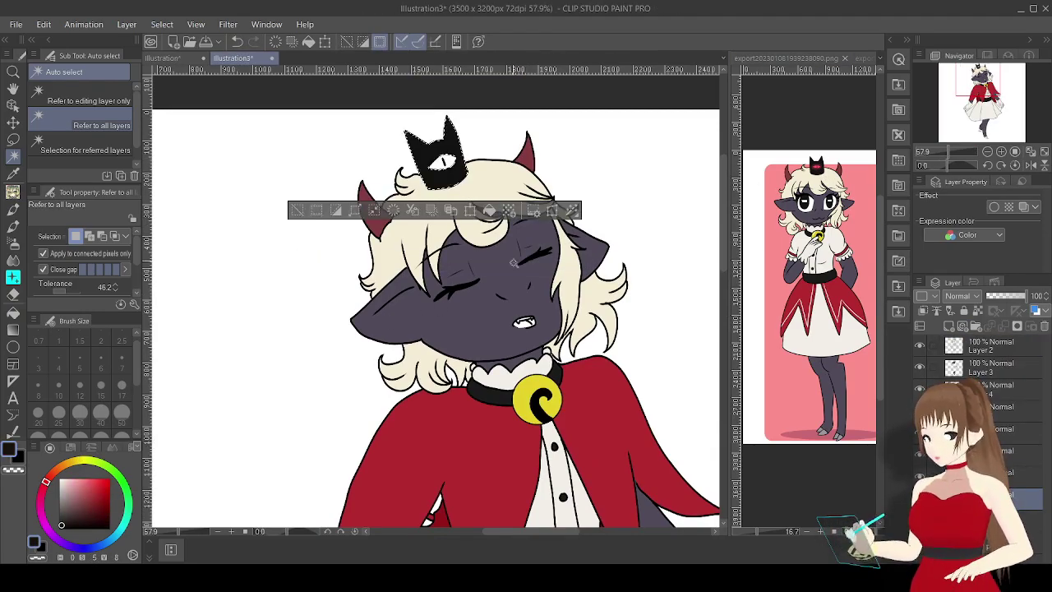
{"action": "left_click", "coordinate": [767, 181]}
{"action": "left_click", "coordinate": [443, 162]}
{"action": "left_click", "coordinate": [304, 197]}
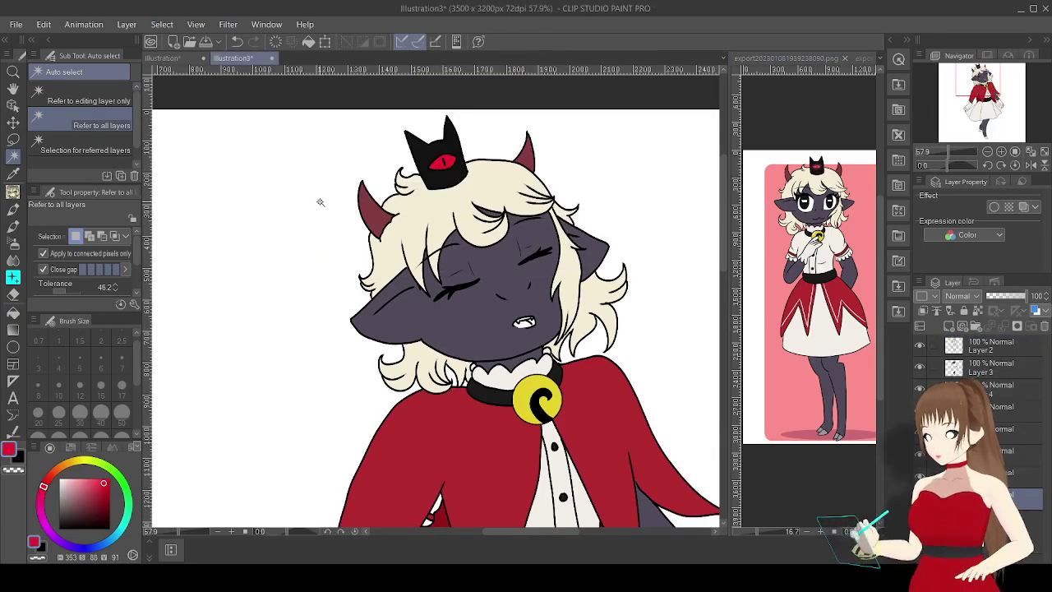
Paint the mouth interior pale pink (H 353, S 14, V 100) and clean up its outline on Layer 3 with a size 7 hard eraser.
{"action": "left_click", "coordinate": [524, 323]}
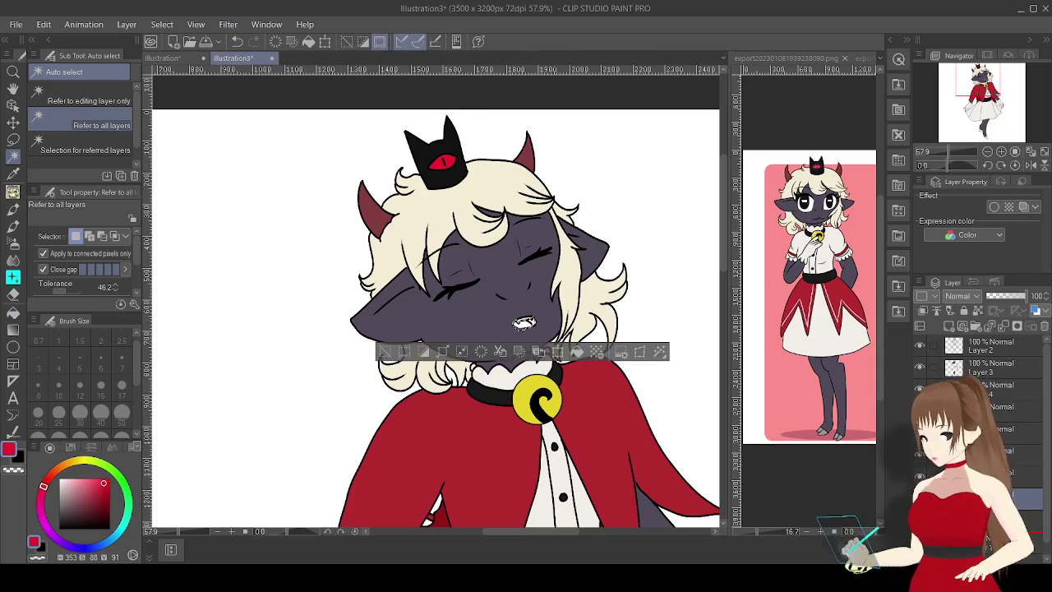
{"action": "scroll", "coordinate": [436, 316], "scroll_direction": "up", "scroll_amount": 6}
{"action": "key", "text": "p"}
{"action": "mouse_move", "coordinate": [395, 337]}
{"action": "left_mouse_down"}
{"action": "mouse_move", "coordinate": [452, 335]}
{"action": "mouse_move", "coordinate": [457, 355]}
{"action": "left_mouse_up"}
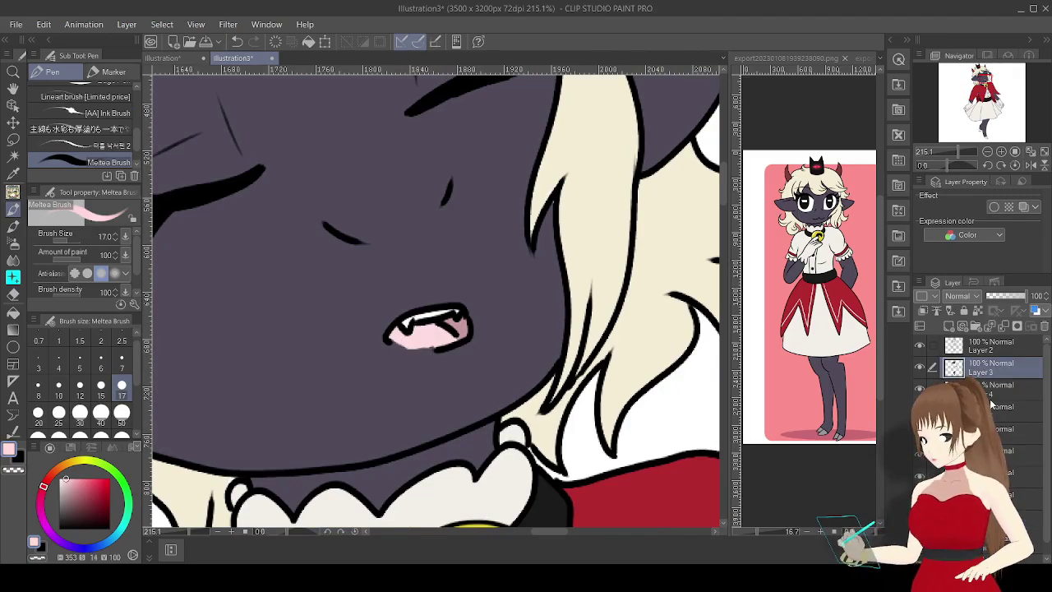
{"action": "left_click", "coordinate": [13, 293]}
{"action": "left_click", "coordinate": [122, 363]}
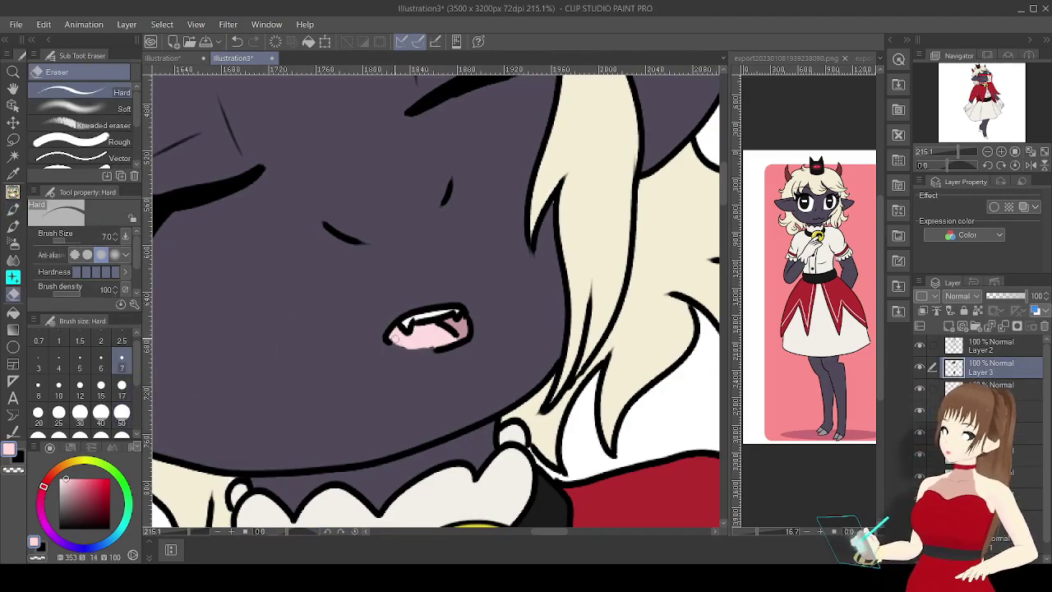
Draw off-white trim stripes following the cape's points and a darker one on its lining (H 40, S 9, V 79) with a size 10 Meltea Brush.
{"action": "key", "text": "ctrl+0"}
{"action": "scroll", "coordinate": [436, 300], "scroll_direction": "up", "scroll_amount": 5}
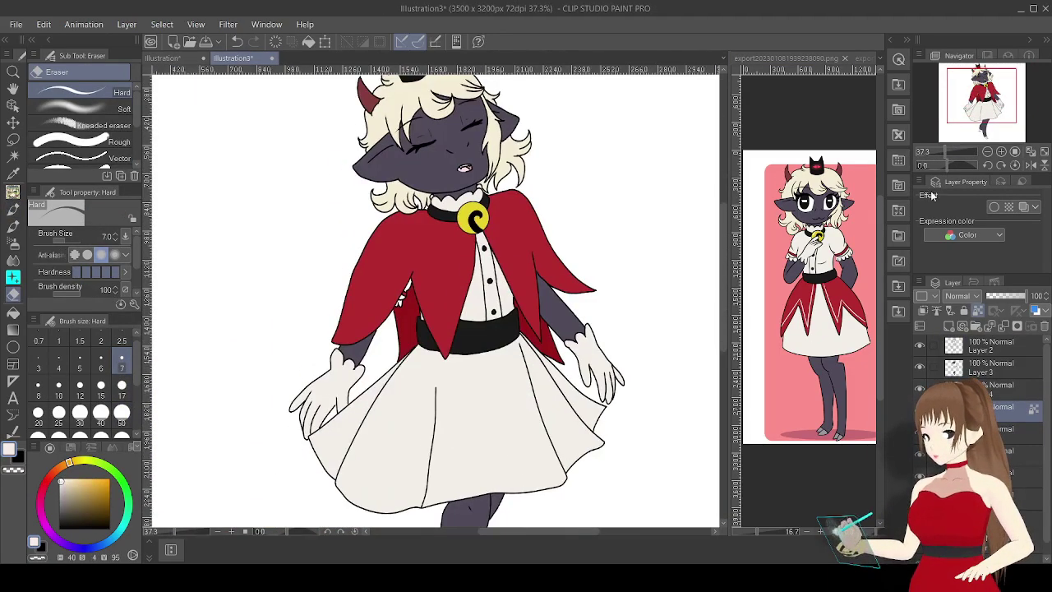
{"action": "left_click_drag", "start_coordinate": [399, 466], "coordinate": [425, 404]}
{"action": "key", "text": "p"}
{"action": "mouse_move", "coordinate": [492, 141]}
{"action": "left_mouse_down"}
{"action": "mouse_move", "coordinate": [419, 434]}
{"action": "mouse_move", "coordinate": [347, 193]}
{"action": "left_mouse_up"}
{"action": "mouse_move", "coordinate": [348, 192]}
{"action": "left_mouse_down"}
{"action": "mouse_move", "coordinate": [521, 117]}
{"action": "mouse_move", "coordinate": [243, 208]}
{"action": "mouse_move", "coordinate": [279, 189]}
{"action": "left_mouse_up"}
{"action": "mouse_move", "coordinate": [470, 123]}
{"action": "left_mouse_down"}
{"action": "mouse_move", "coordinate": [590, 156]}
{"action": "mouse_move", "coordinate": [468, 197]}
{"action": "left_mouse_up"}
{"action": "left_click_drag", "start_coordinate": [468, 197], "coordinate": [505, 248]}
{"action": "left_click", "coordinate": [972, 110]}
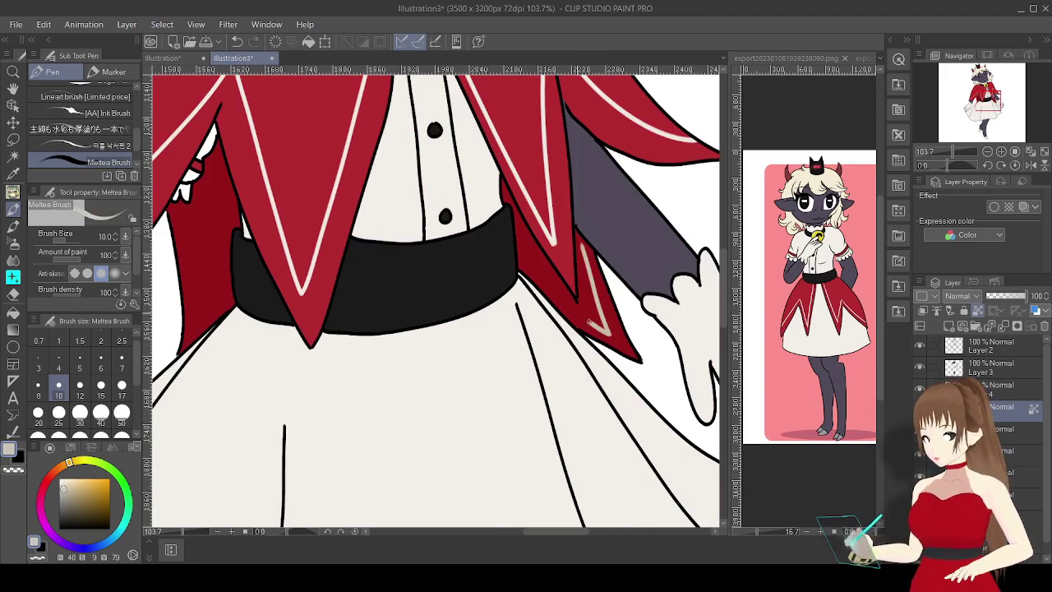
Select the hooves and fill them with grey (H 266, S 4, V 62).
{"action": "left_click_drag", "start_coordinate": [958, 152], "coordinate": [925, 152]}
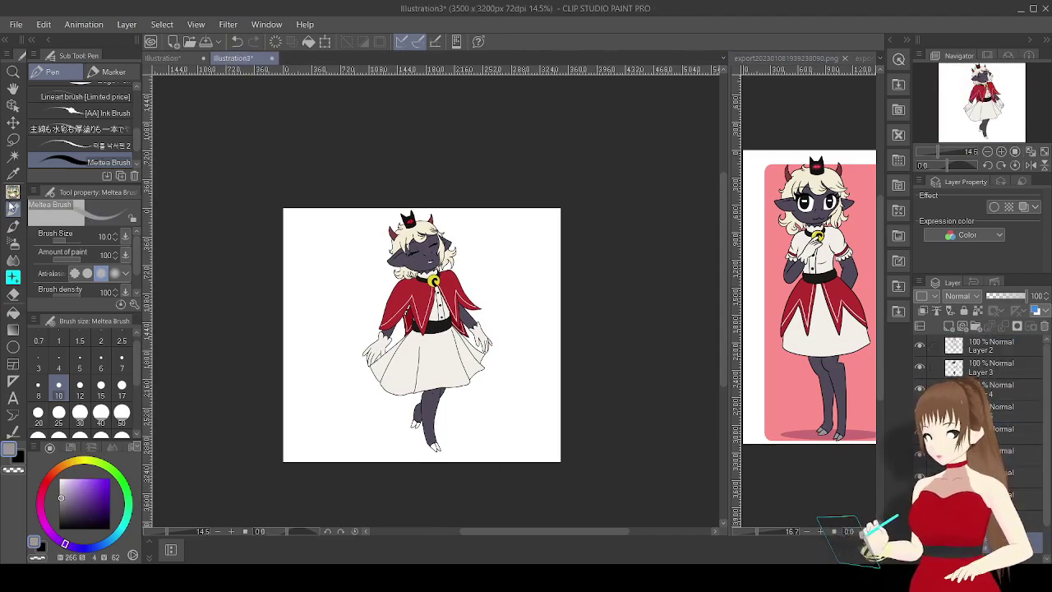
{"action": "left_click", "coordinate": [13, 156]}
{"action": "left_click", "coordinate": [444, 449]}
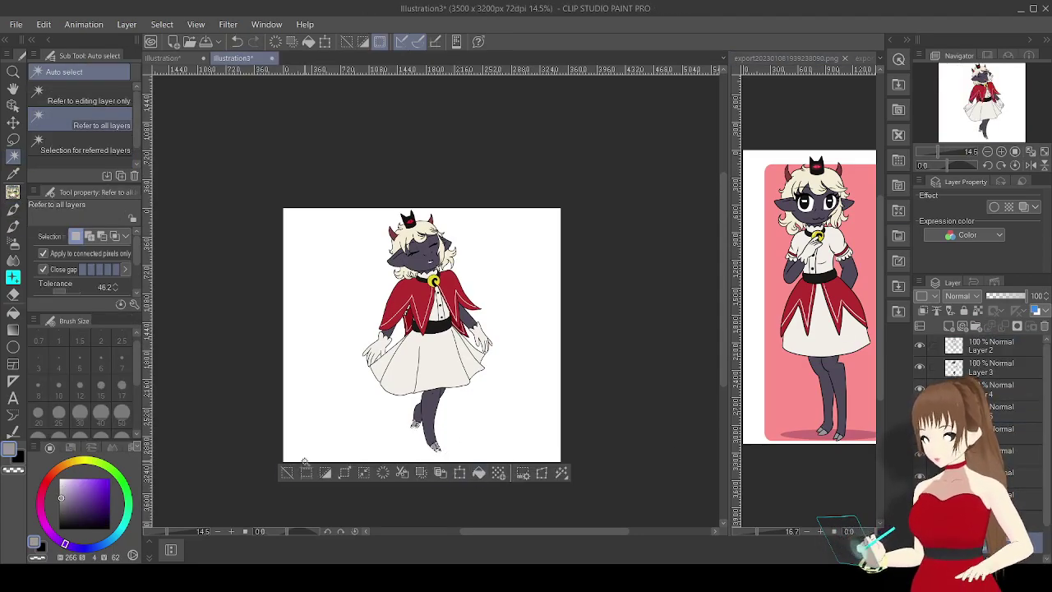
{"action": "left_click", "coordinate": [321, 474]}
Draw a wide flat ellipse under the feet and a thinner one of equal width below it, with line size 6.
{"action": "key", "text": "u"}
{"action": "left_click_drag", "start_coordinate": [313, 415], "coordinate": [523, 454]}
{"action": "left_click", "coordinate": [329, 442]}
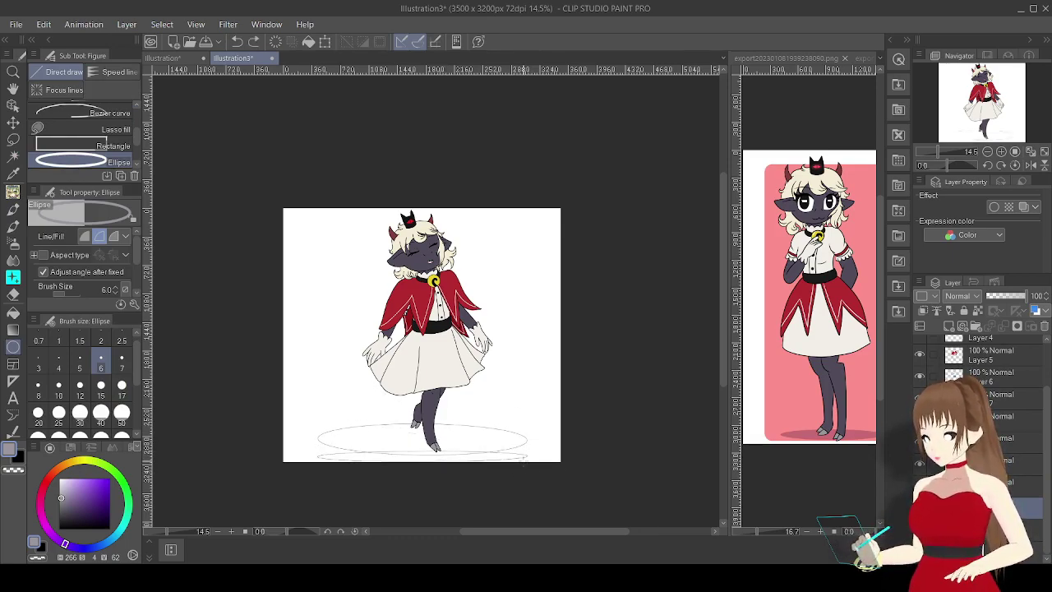
Lock the ellipse layer's transparent pixels and recolour both outlines near-black with a large round watercolor brush.
{"action": "scroll", "coordinate": [527, 457], "scroll_direction": "up", "scroll_amount": 5}
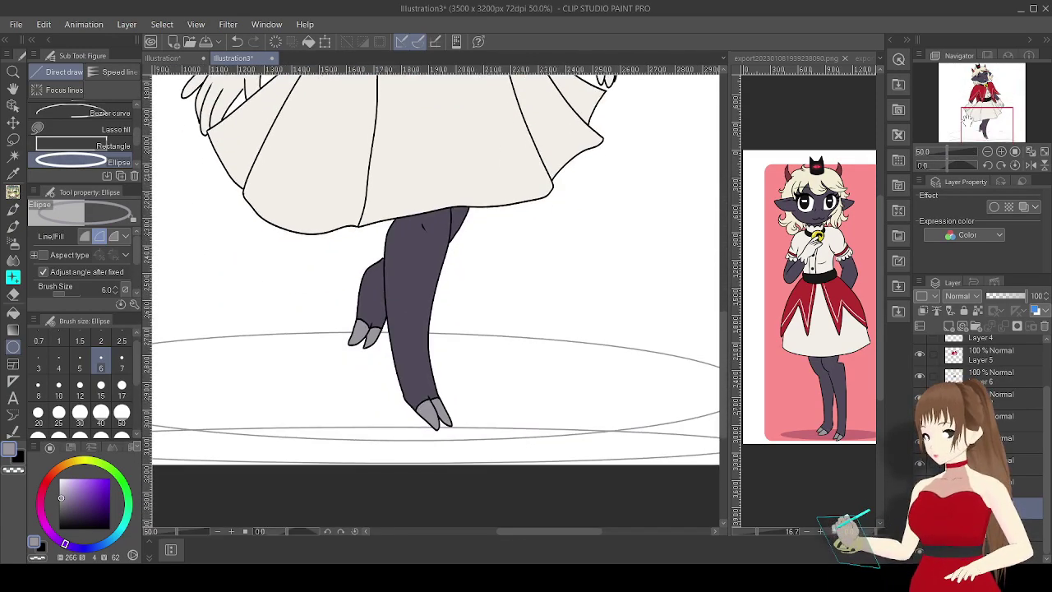
{"action": "key", "text": "ctrl+0"}
{"action": "key", "text": "b"}
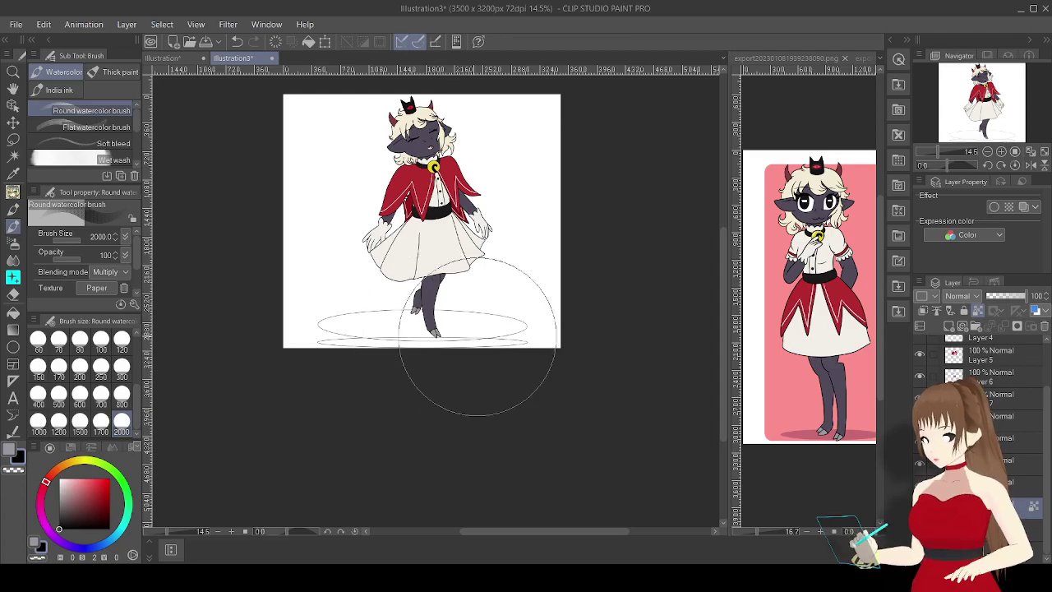
{"action": "scroll", "coordinate": [429, 327], "scroll_direction": "up", "scroll_amount": 6}
{"action": "scroll", "coordinate": [326, 309], "scroll_direction": "down", "scroll_amount": 5}
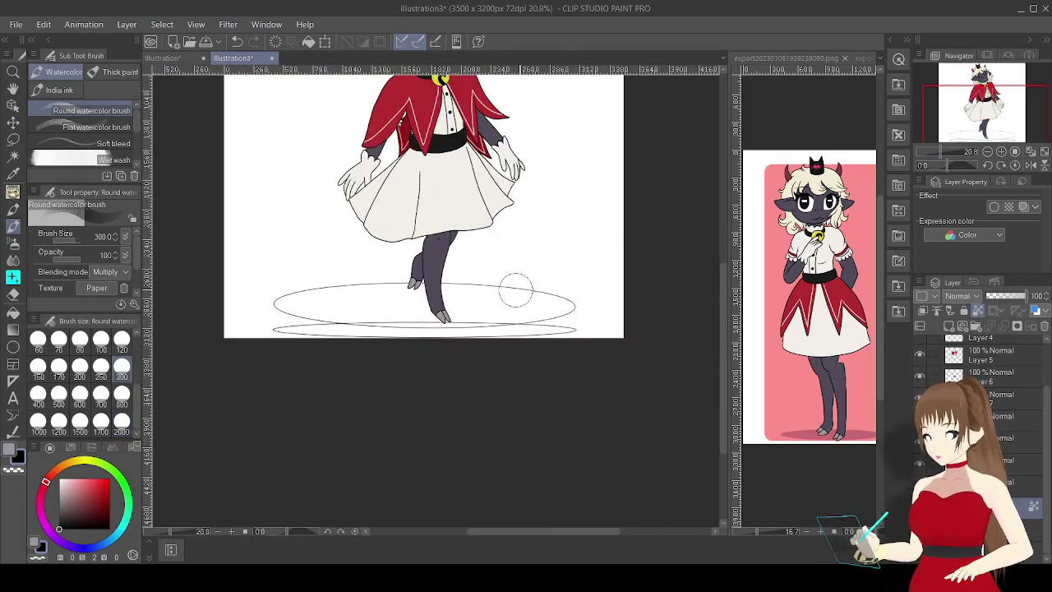
Try to join the left ends of the two ellipses with a straight line of size 5.
{"action": "key", "text": "u"}
{"action": "left_click", "coordinate": [83, 110]}
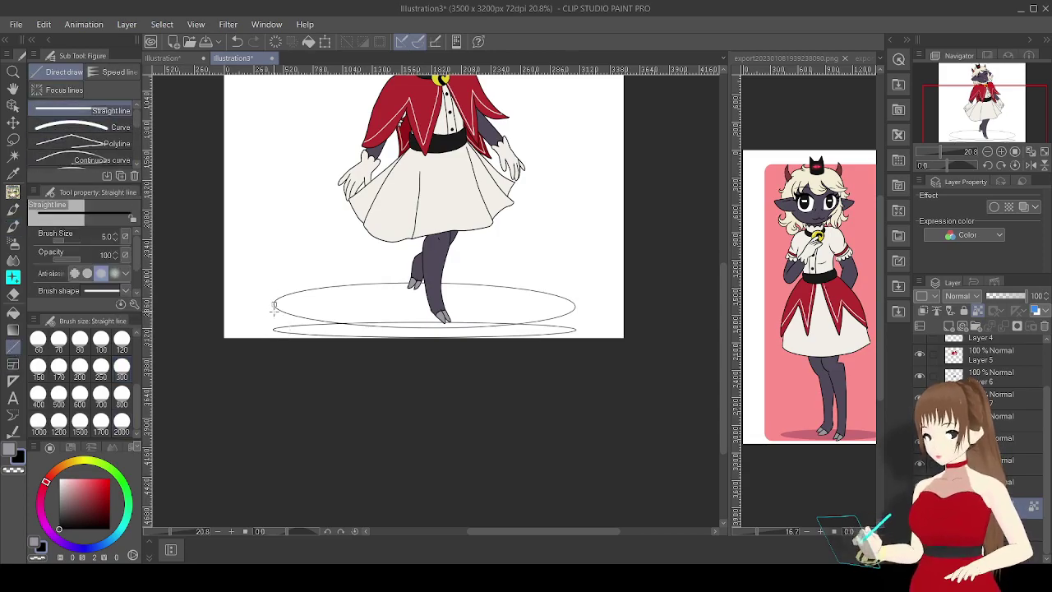
{"action": "scroll", "coordinate": [264, 311], "scroll_direction": "up", "scroll_amount": 5}
{"action": "left_click_drag", "start_coordinate": [300, 393], "coordinate": [303, 281]}
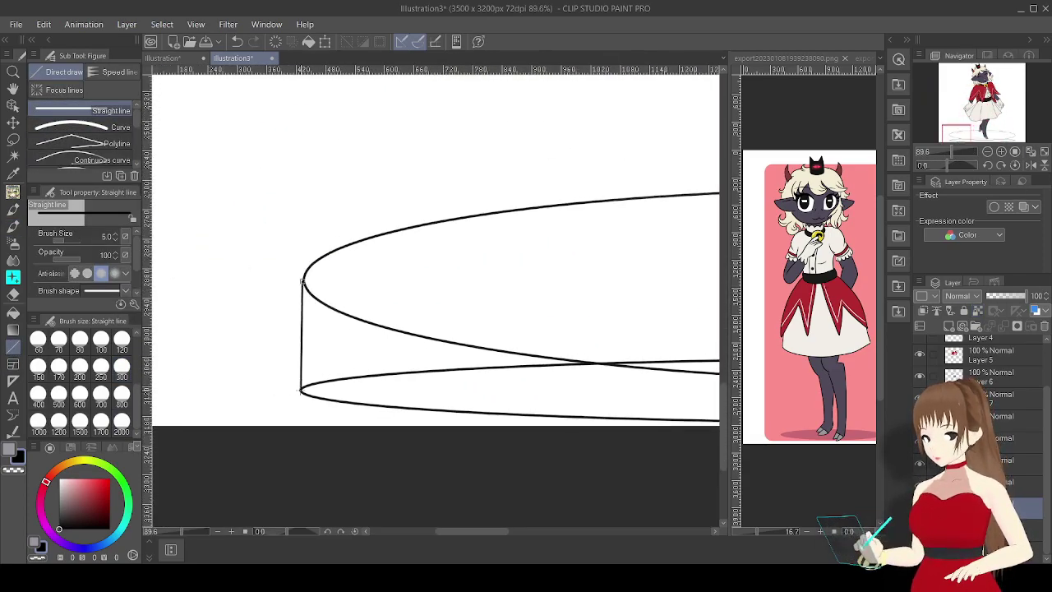
Join the two ellipses at both ends with outward-bulging size 7 curves to form a round platform.
{"action": "left_click", "coordinate": [105, 127]}
{"action": "left_click_drag", "start_coordinate": [304, 277], "coordinate": [300, 391]}
{"action": "left_click", "coordinate": [286, 336]}
{"action": "left_click_drag", "start_coordinate": [960, 131], "coordinate": [1005, 134]}
{"action": "left_click_drag", "start_coordinate": [582, 297], "coordinate": [587, 404]}
{"action": "key", "text": "Escape"}
{"action": "left_click_drag", "start_coordinate": [582, 298], "coordinate": [587, 405]}
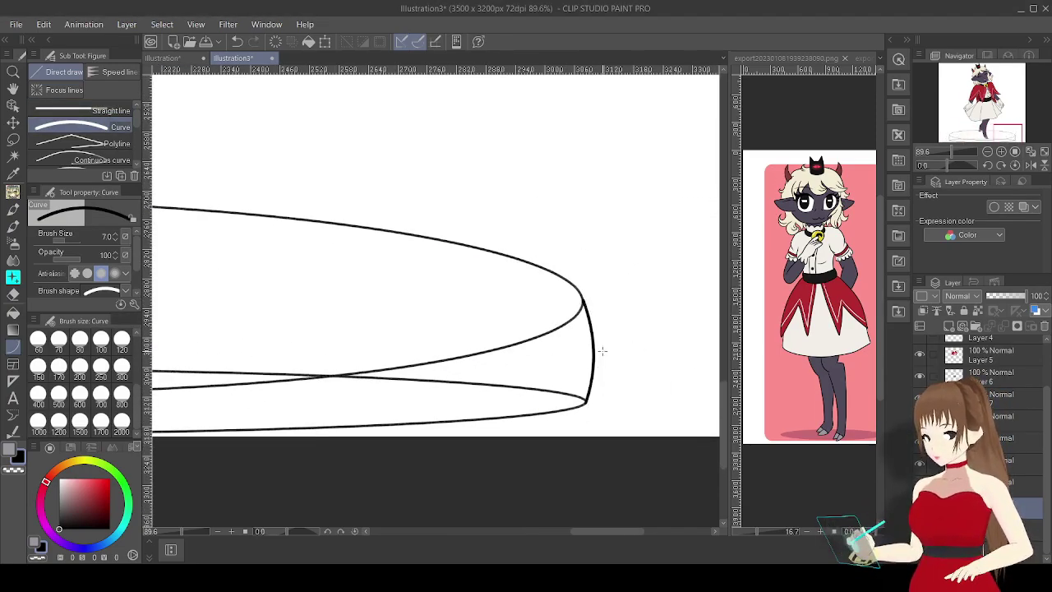
Erase the lower ellipse's rear arc so that only the platform's front edge and top outline are left.
{"action": "scroll", "coordinate": [444, 357], "scroll_direction": "left", "scroll_amount": 5}
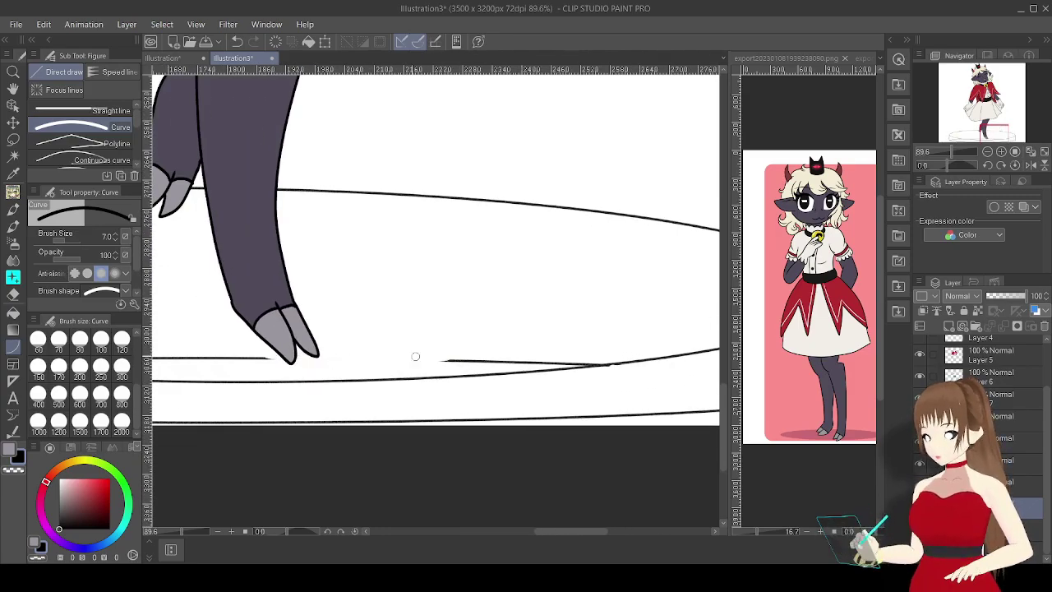
{"action": "key", "text": "p"}
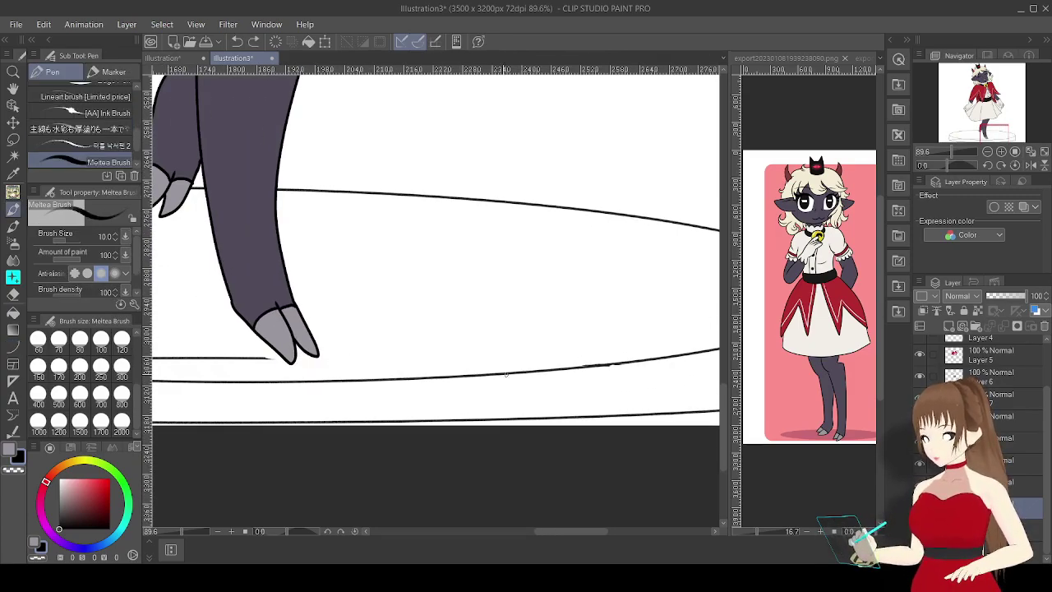
{"action": "key", "text": "bracketleft"}
{"action": "key", "text": "bracketleft"}
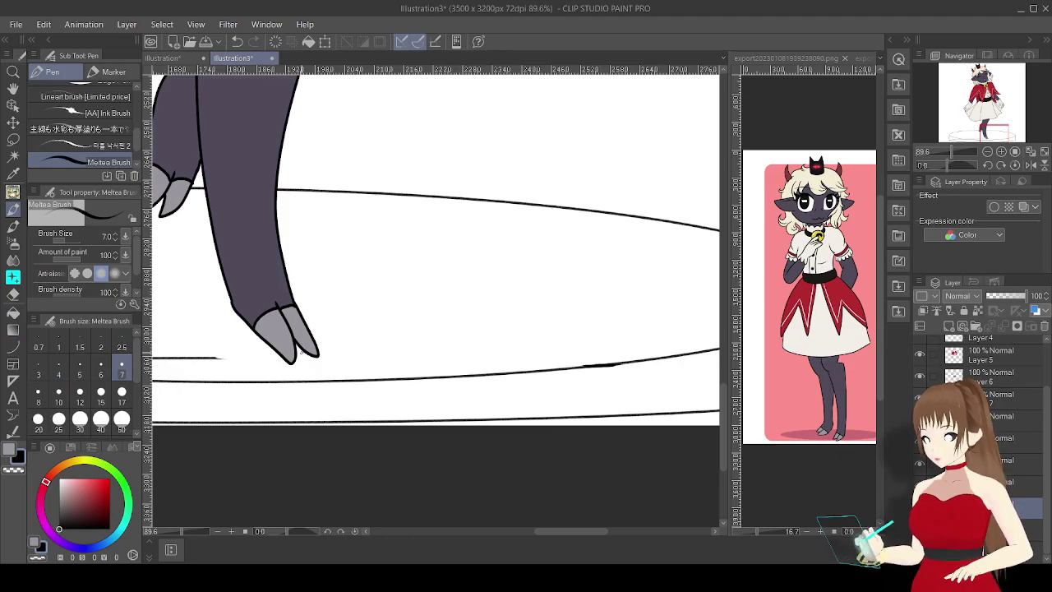
{"action": "scroll", "coordinate": [302, 351], "scroll_direction": "left", "scroll_amount": 7}
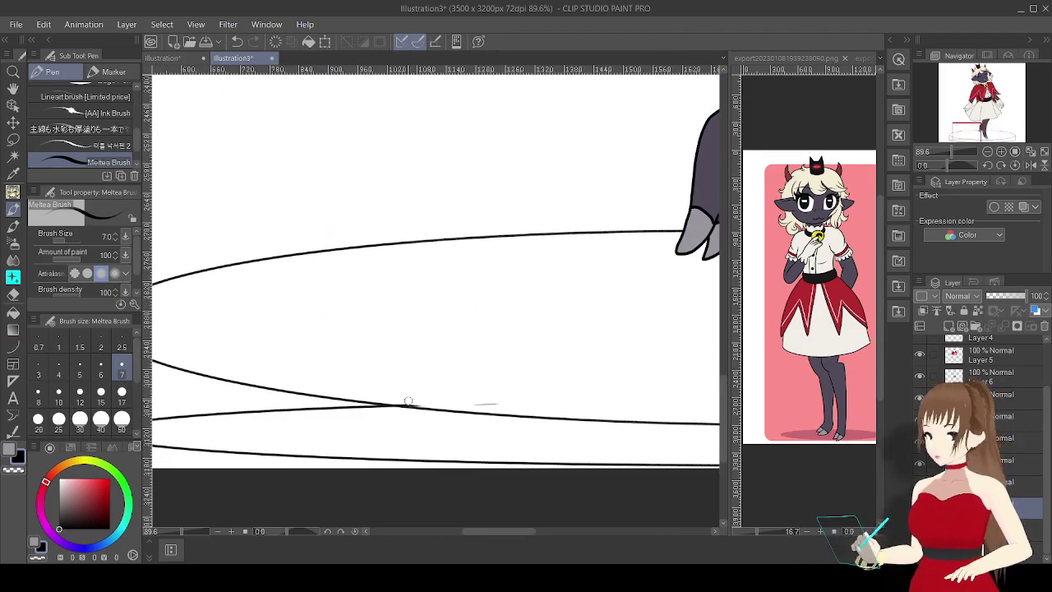
{"action": "key", "text": "ctrl+z"}
{"action": "scroll", "coordinate": [376, 404], "scroll_direction": "left", "scroll_amount": 10}
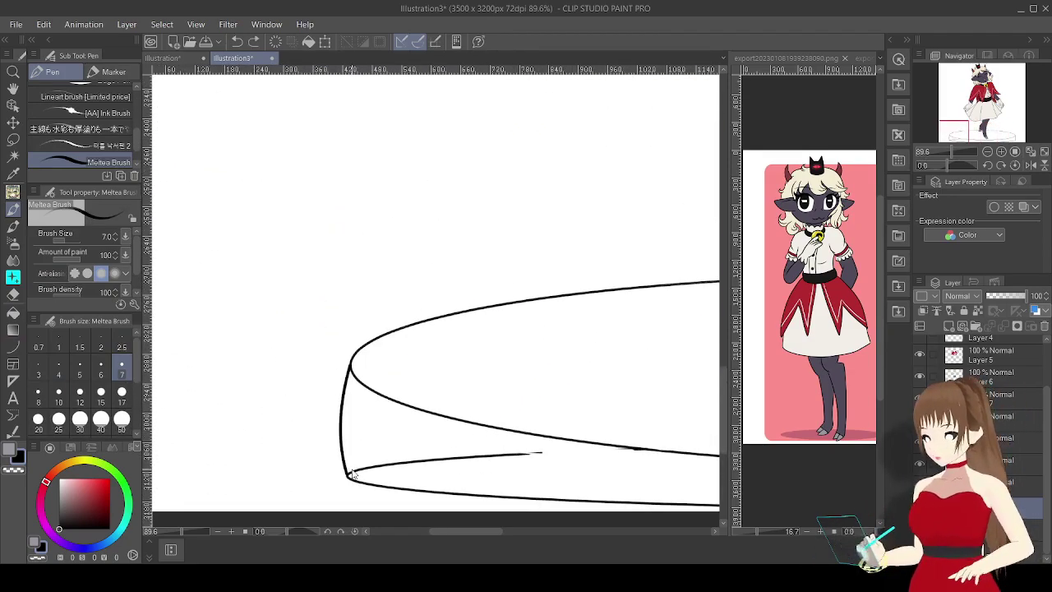
{"action": "left_click_drag", "start_coordinate": [352, 470], "coordinate": [542, 452]}
{"action": "scroll", "coordinate": [543, 452], "scroll_direction": "down", "scroll_amount": 5}
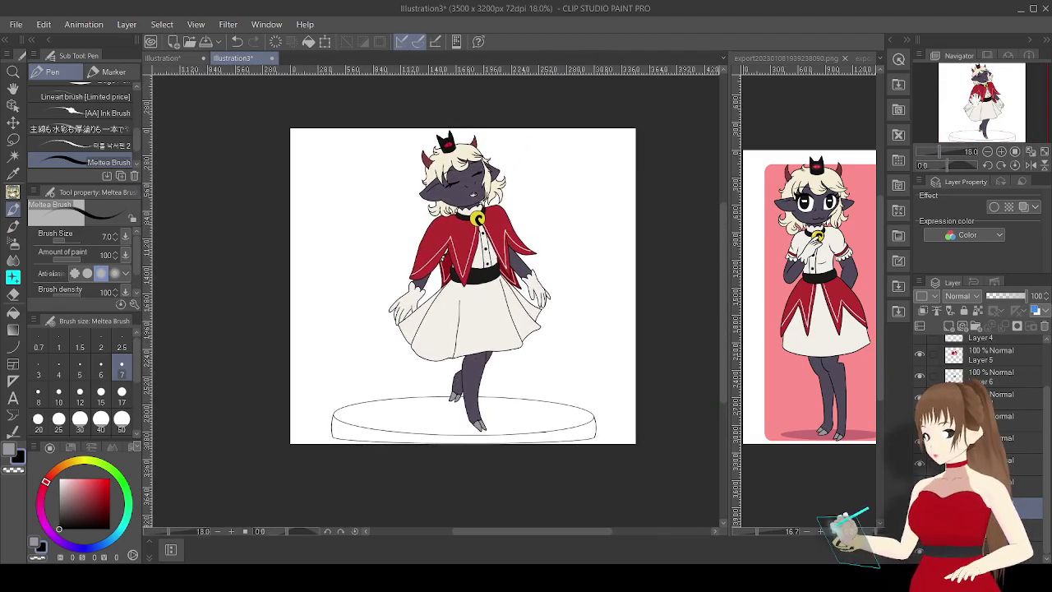
Try to fill the whole platform with one dark grey (V 34), and undo the fill.
{"action": "key", "text": "w"}
{"action": "left_click", "coordinate": [575, 429]}
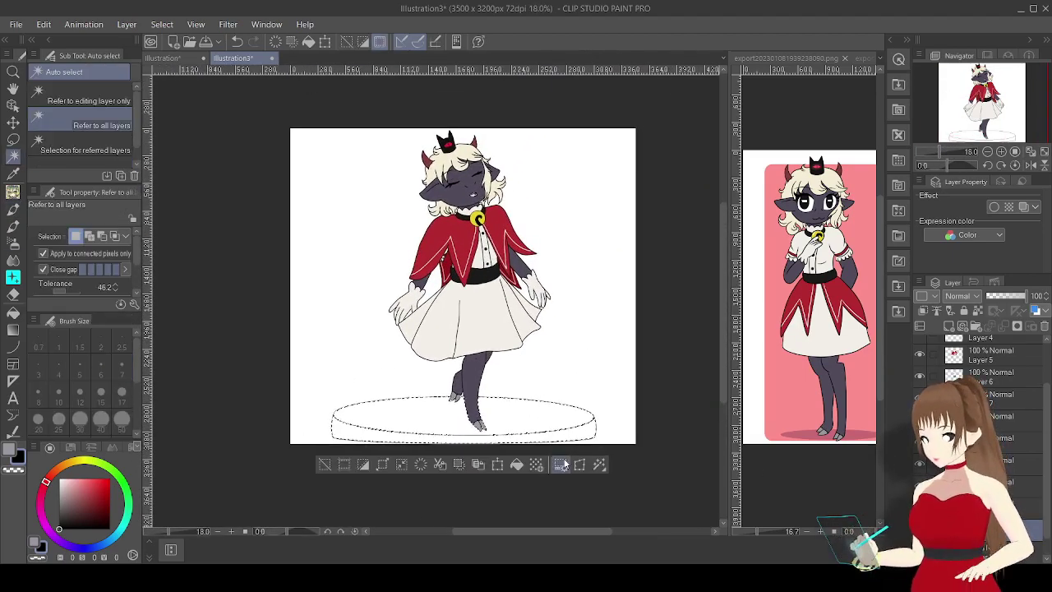
{"action": "left_click", "coordinate": [517, 464]}
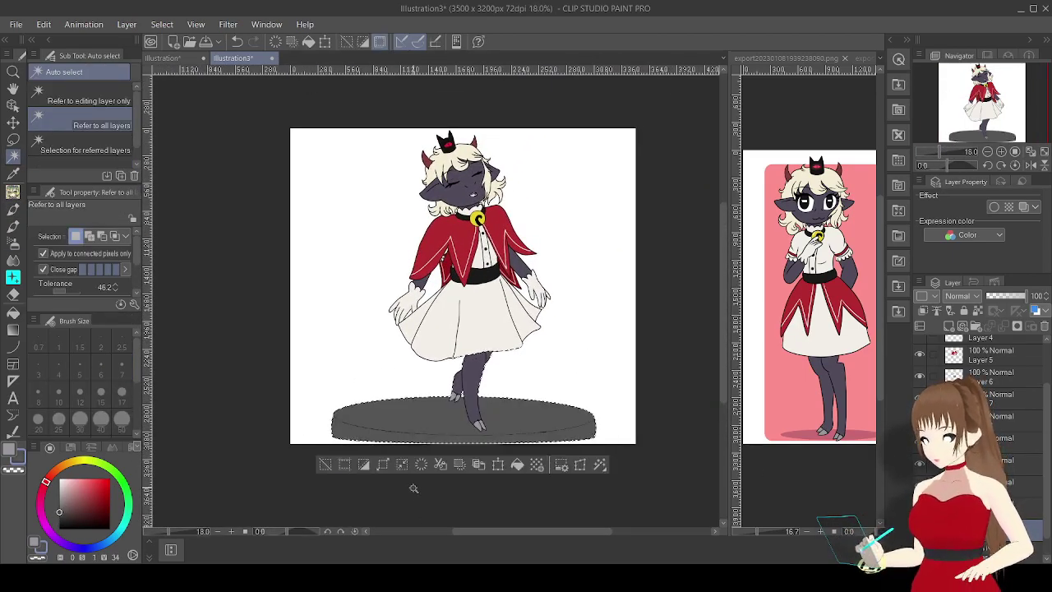
{"action": "key", "text": "ctrl+z"}
Fill the platform's side with dark grey and its top surface with lighter grey (V 47), and clear the selection.
{"action": "left_click", "coordinate": [398, 426]}
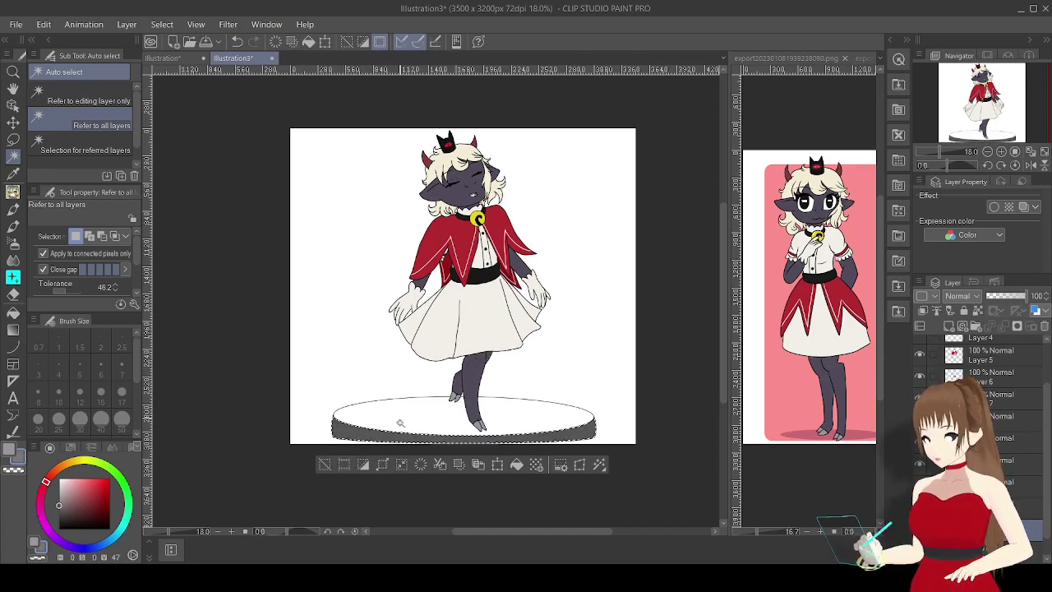
{"action": "left_click", "coordinate": [498, 423]}
{"action": "left_click", "coordinate": [517, 464]}
{"action": "left_click", "coordinate": [327, 464]}
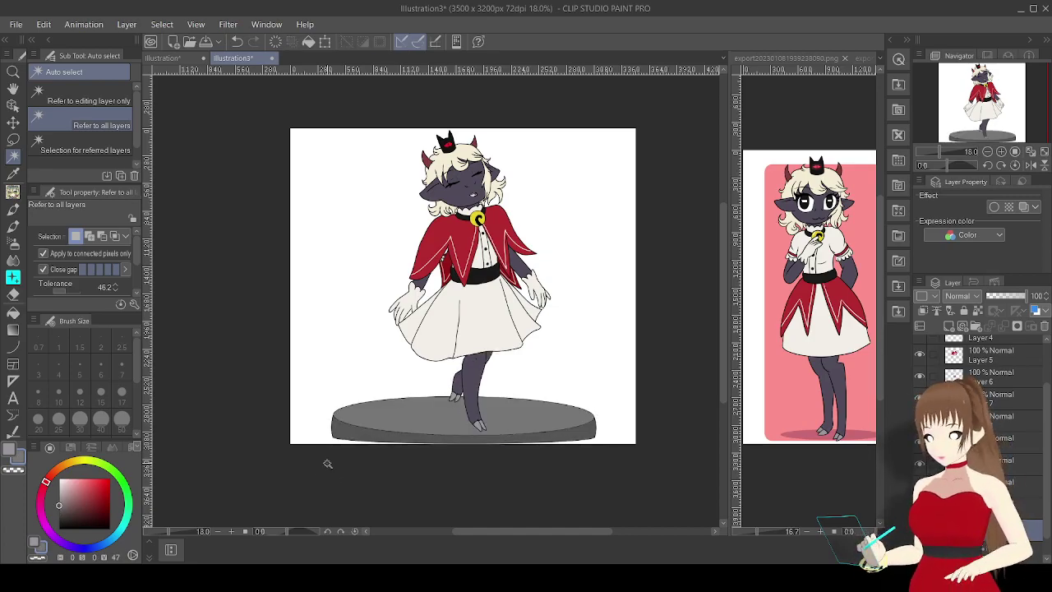
Place the downloaded Magic Circle 3 material on the canvas behind the character.
{"action": "left_click", "coordinate": [898, 84]}
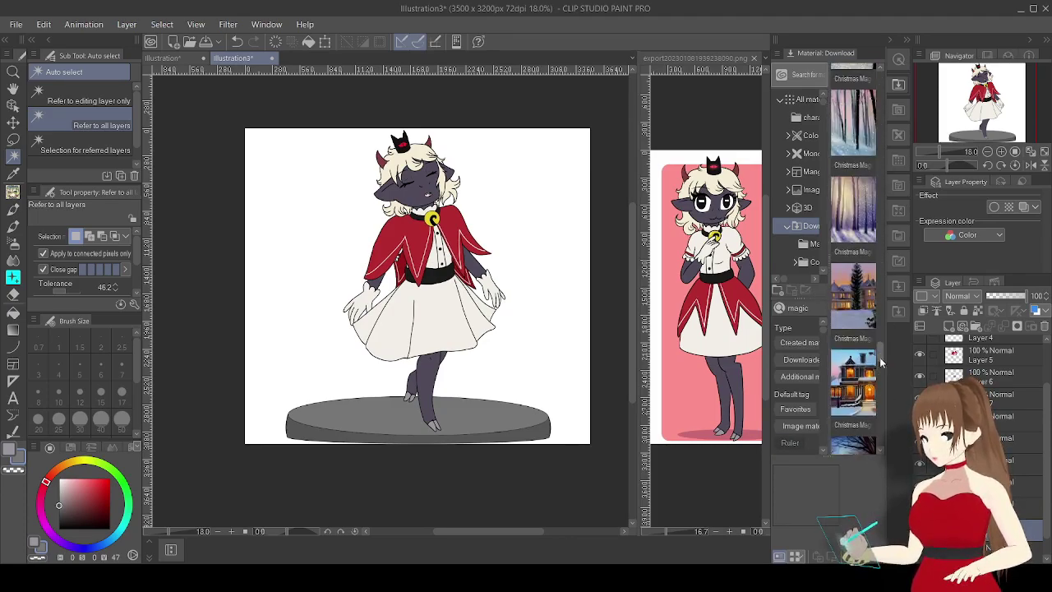
{"action": "left_click", "coordinate": [853, 230]}
{"action": "left_click_drag", "start_coordinate": [853, 230], "coordinate": [428, 307]}
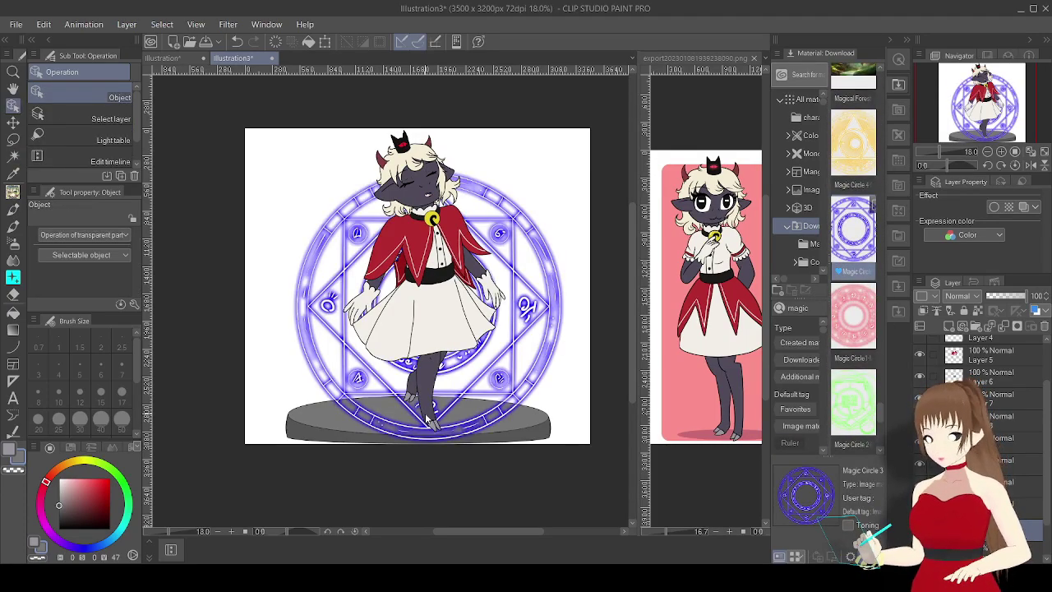
Transform the magic circle by flattening it vertically to fit the platform's top surface.
{"action": "key", "text": "ctrl+t"}
{"action": "left_click_drag", "start_coordinate": [419, 176], "coordinate": [419, 400]}
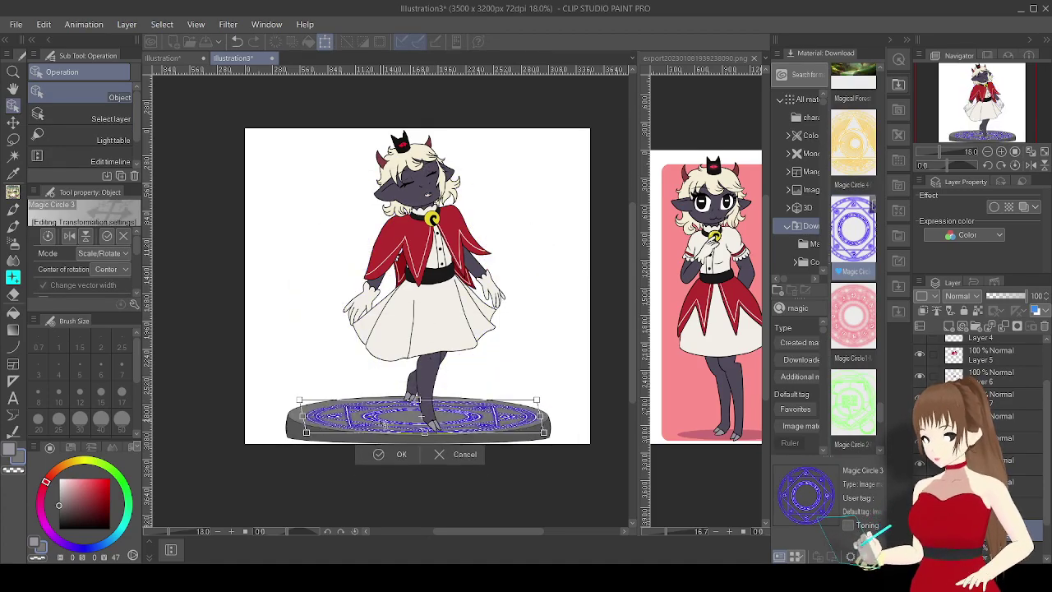
{"action": "left_click", "coordinate": [401, 454]}
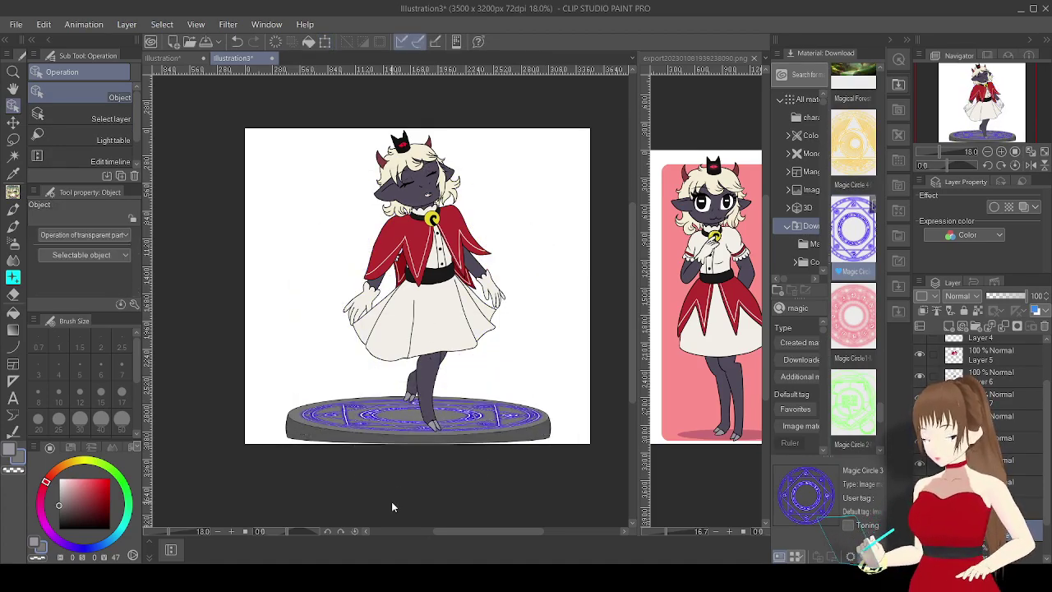
Shift the magic circle's hue from blue to pinkish red.
{"action": "key", "text": "ctrl+u"}
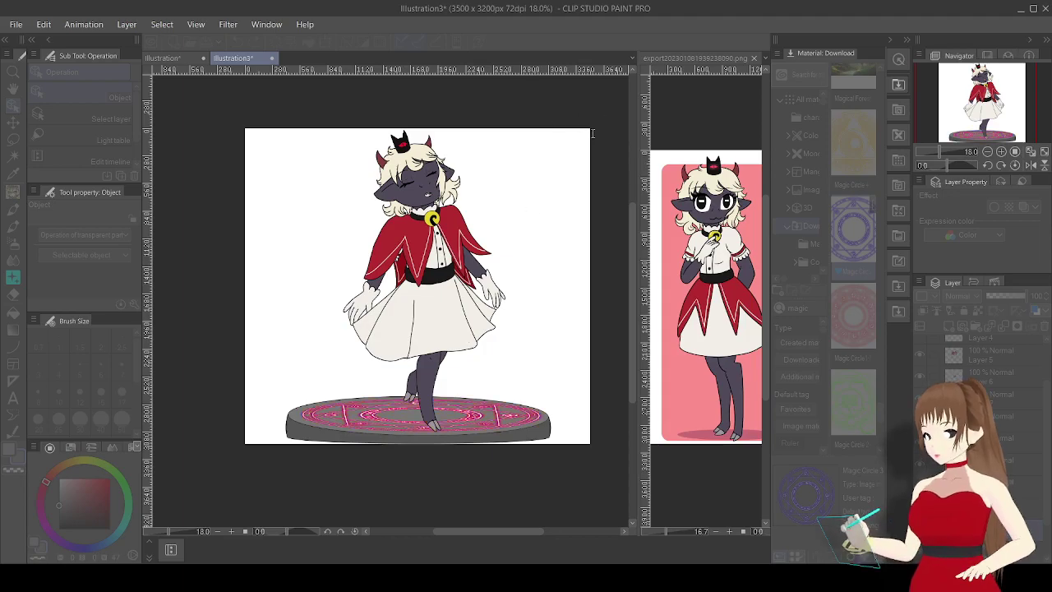
{"action": "key", "text": "Return"}
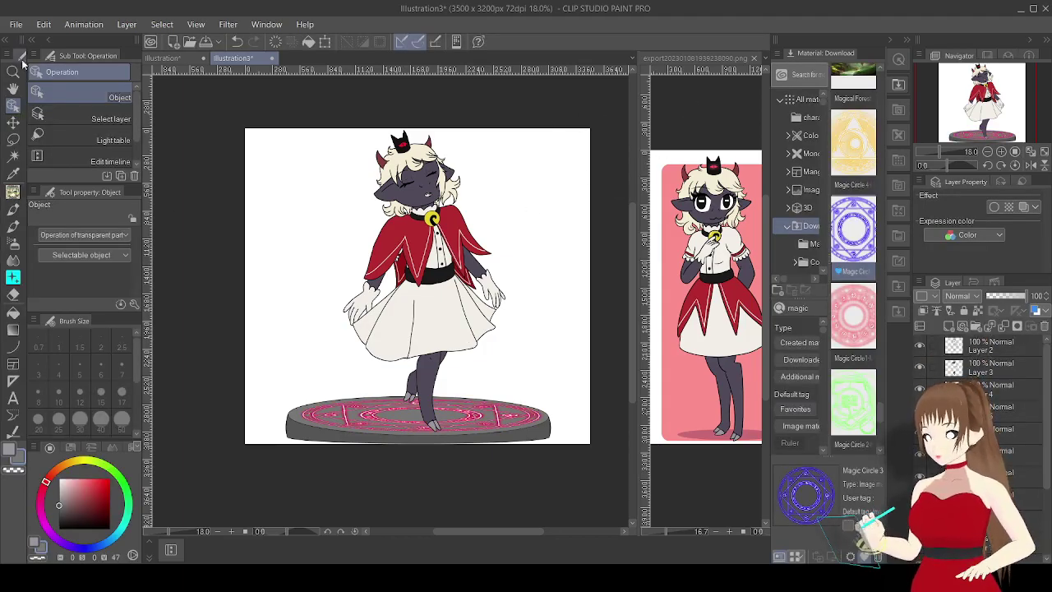
Extend the canvas upward to 3500 x 3322 px to add space above the character's head.
{"action": "key", "text": "ctrl+alt+c"}
{"action": "mouse_move", "coordinate": [417, 129]}
{"action": "left_mouse_down"}
{"action": "mouse_move", "coordinate": [417, 101]}
{"action": "mouse_move", "coordinate": [418, 117]}
{"action": "left_mouse_up"}
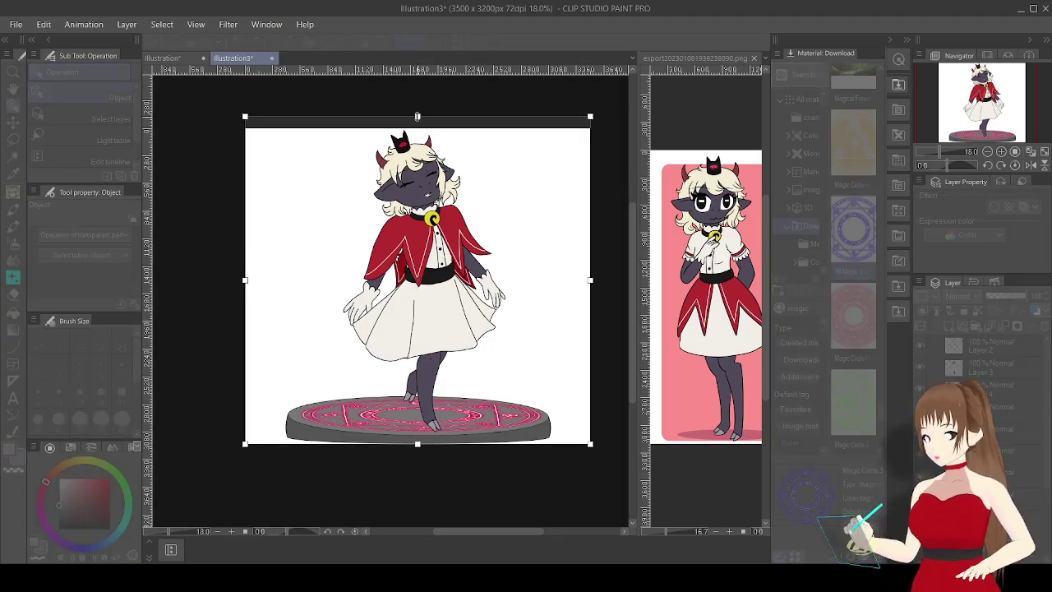
{"action": "key", "text": "Return"}
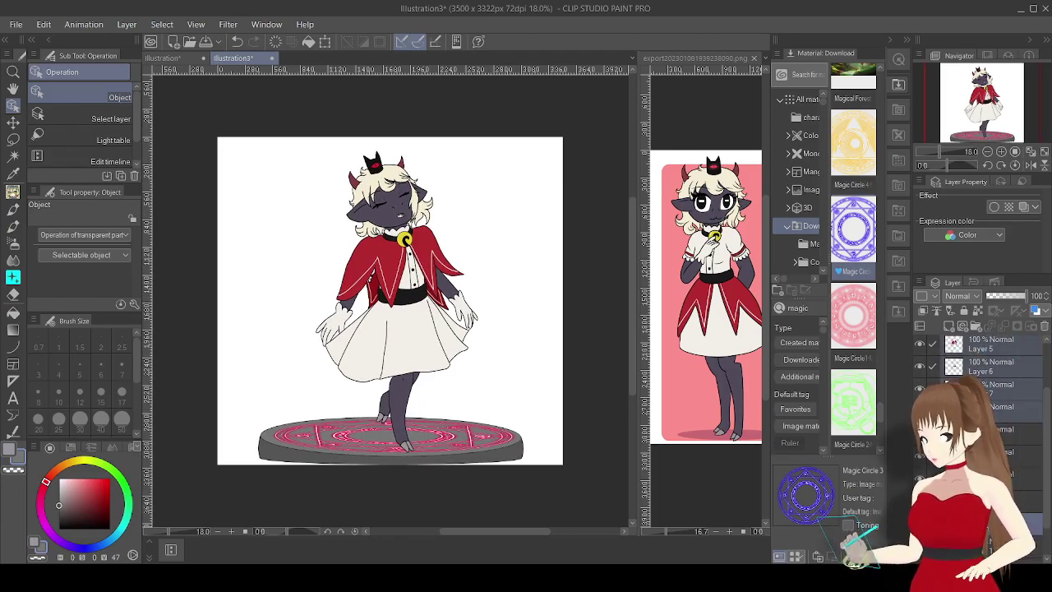
Move all the character's layers slightly up on the platform.
{"action": "left_click", "coordinate": [13, 121]}
{"action": "scroll", "coordinate": [986, 362], "scroll_direction": "up", "scroll_amount": 3}
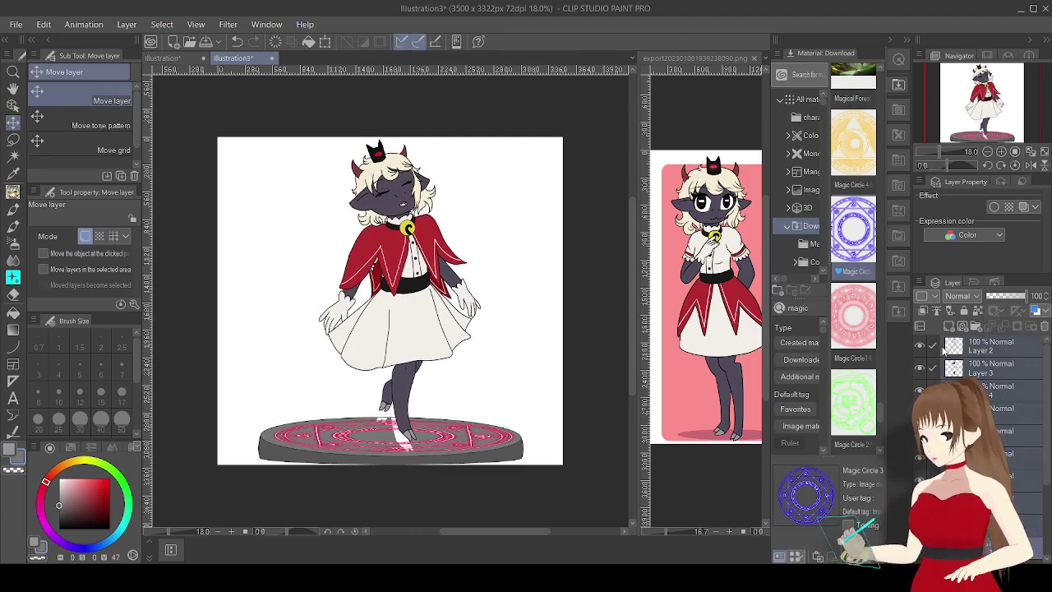
{"action": "scroll", "coordinate": [939, 351], "scroll_direction": "down", "scroll_amount": 3}
Fill the white gap left under the character's foot on the platform, and hide the material library.
{"action": "key", "text": "b"}
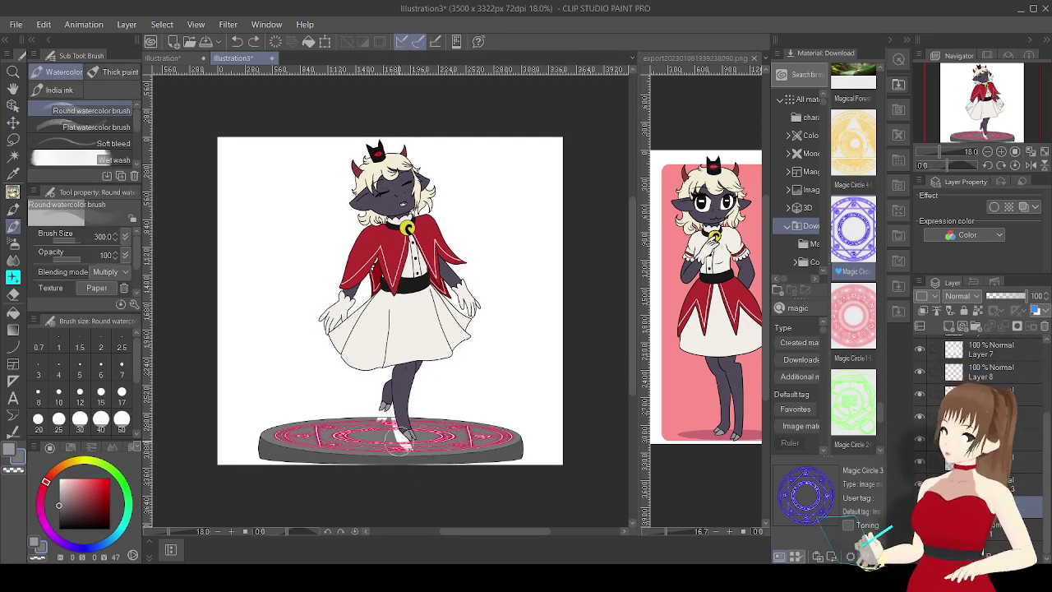
{"action": "key", "text": "p"}
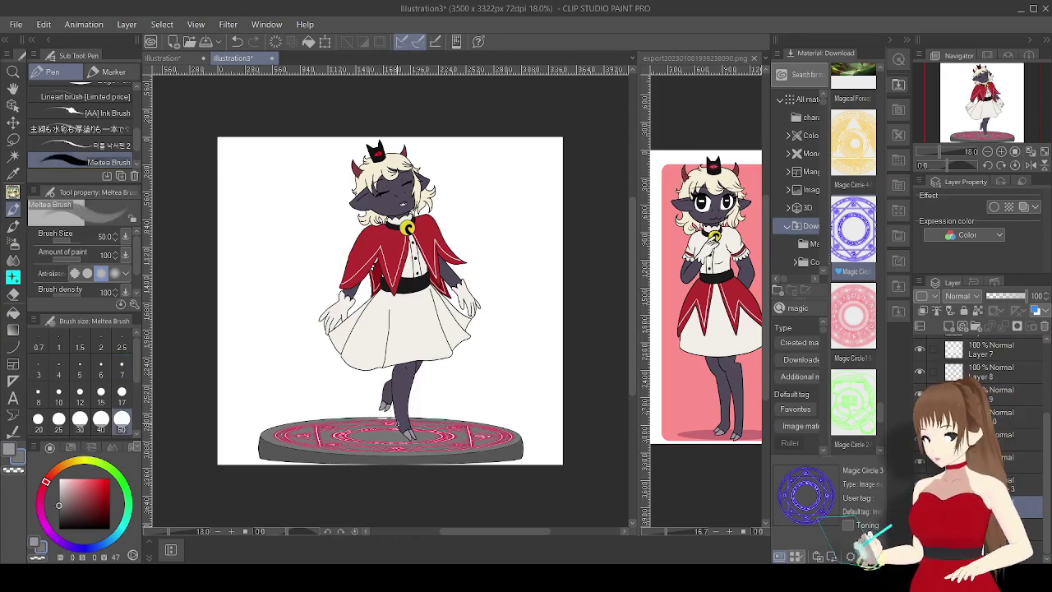
{"action": "scroll", "coordinate": [410, 431], "scroll_direction": "up", "scroll_amount": 5}
{"action": "scroll", "coordinate": [234, 354], "scroll_direction": "down", "scroll_amount": 5}
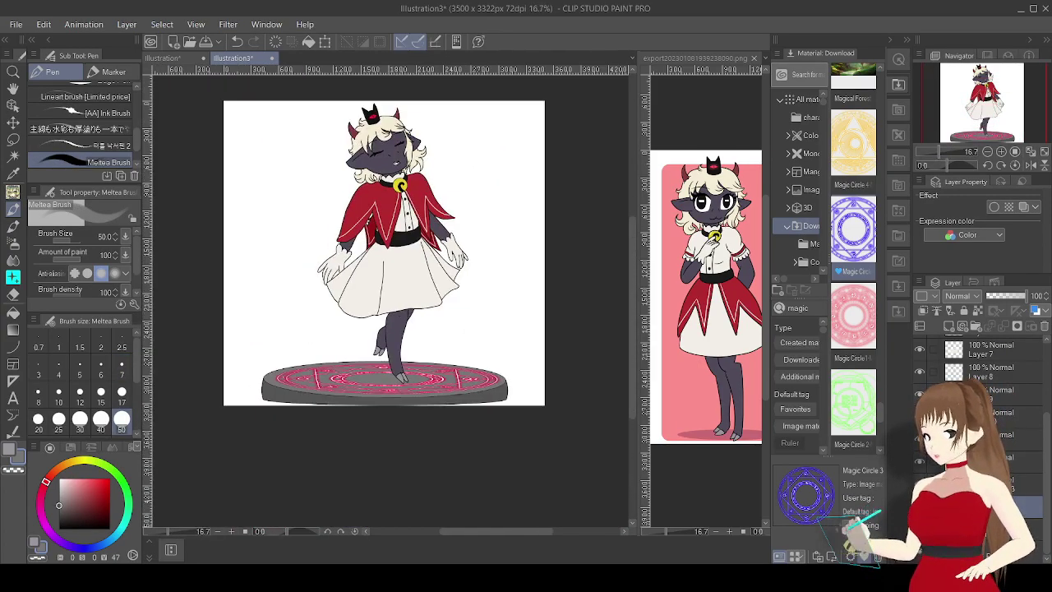
{"action": "key", "text": "F9"}
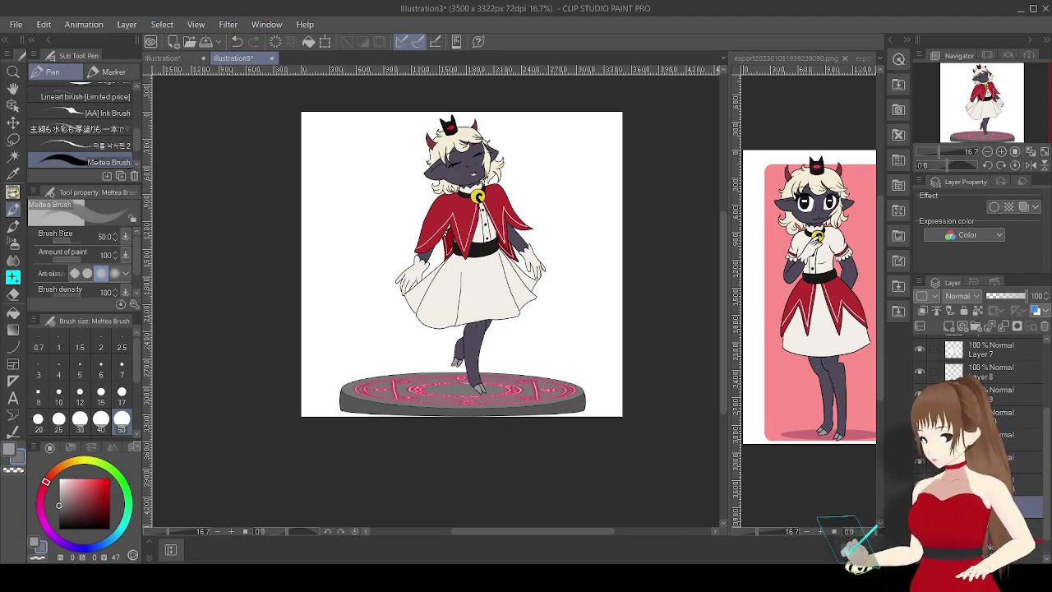
{"action": "mouse_move", "coordinate": [321, 336]}
{"action": "left_mouse_down"}
{"action": "mouse_move", "coordinate": [305, 352]}
{"action": "mouse_move", "coordinate": [379, 346]}
{"action": "mouse_move", "coordinate": [329, 399]}
{"action": "mouse_move", "coordinate": [439, 370]}
{"action": "mouse_move", "coordinate": [604, 403]}
{"action": "mouse_move", "coordinate": [559, 415]}
{"action": "left_mouse_up"}
{"action": "key", "text": "ctrl+z"}
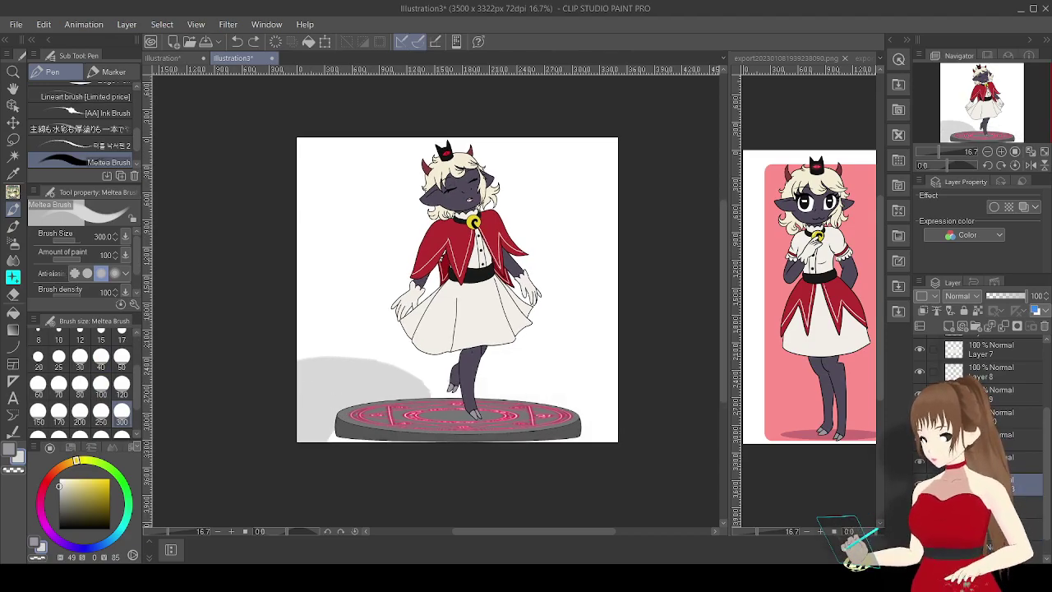
{"action": "key", "text": "ctrl+z"}
{"action": "mouse_move", "coordinate": [332, 452]}
{"action": "left_mouse_down"}
{"action": "mouse_move", "coordinate": [444, 390]}
{"action": "mouse_move", "coordinate": [333, 466]}
{"action": "left_mouse_up"}
{"action": "key", "text": "ctrl+z"}
Paint light grey mist (V 85) behind the platform and over its lower edge, adding thin darker contour strokes (V 77, size 17).
{"action": "mouse_move", "coordinate": [444, 382]}
{"action": "left_mouse_down"}
{"action": "mouse_move", "coordinate": [316, 427]}
{"action": "mouse_move", "coordinate": [542, 448]}
{"action": "mouse_move", "coordinate": [612, 402]}
{"action": "mouse_move", "coordinate": [545, 364]}
{"action": "mouse_move", "coordinate": [280, 485]}
{"action": "left_mouse_up"}
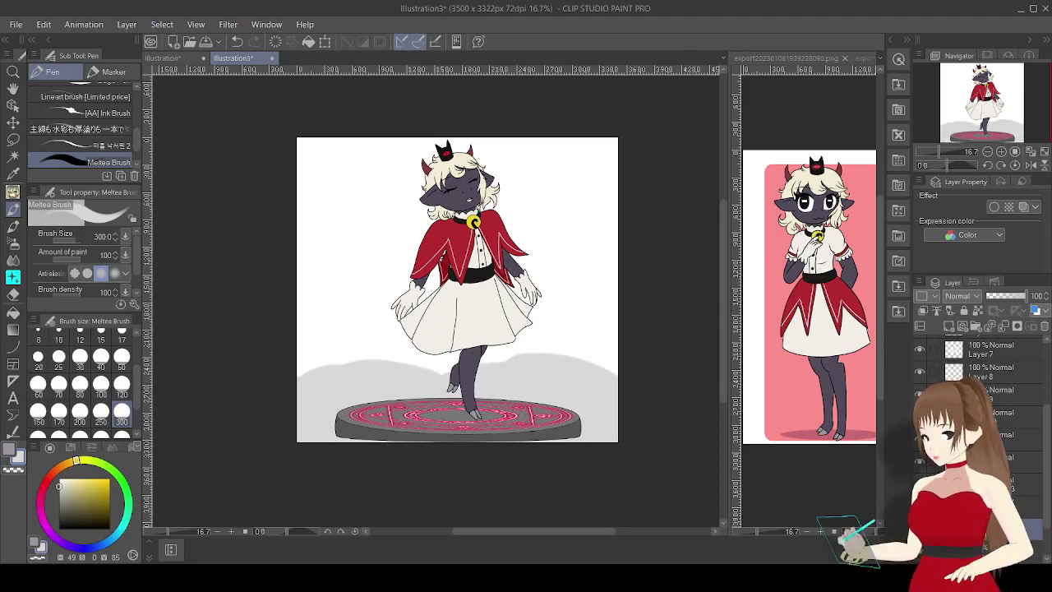
{"action": "left_click", "coordinate": [122, 386]}
{"action": "scroll", "coordinate": [358, 448], "scroll_direction": "up", "scroll_amount": 3}
{"action": "mouse_move", "coordinate": [319, 420]}
{"action": "left_mouse_down"}
{"action": "mouse_move", "coordinate": [294, 425]}
{"action": "mouse_move", "coordinate": [567, 424]}
{"action": "left_mouse_up"}
{"action": "mouse_move", "coordinate": [473, 423]}
{"action": "left_mouse_down"}
{"action": "mouse_move", "coordinate": [301, 387]}
{"action": "mouse_move", "coordinate": [309, 439]}
{"action": "mouse_move", "coordinate": [626, 410]}
{"action": "mouse_move", "coordinate": [629, 424]}
{"action": "left_mouse_up"}
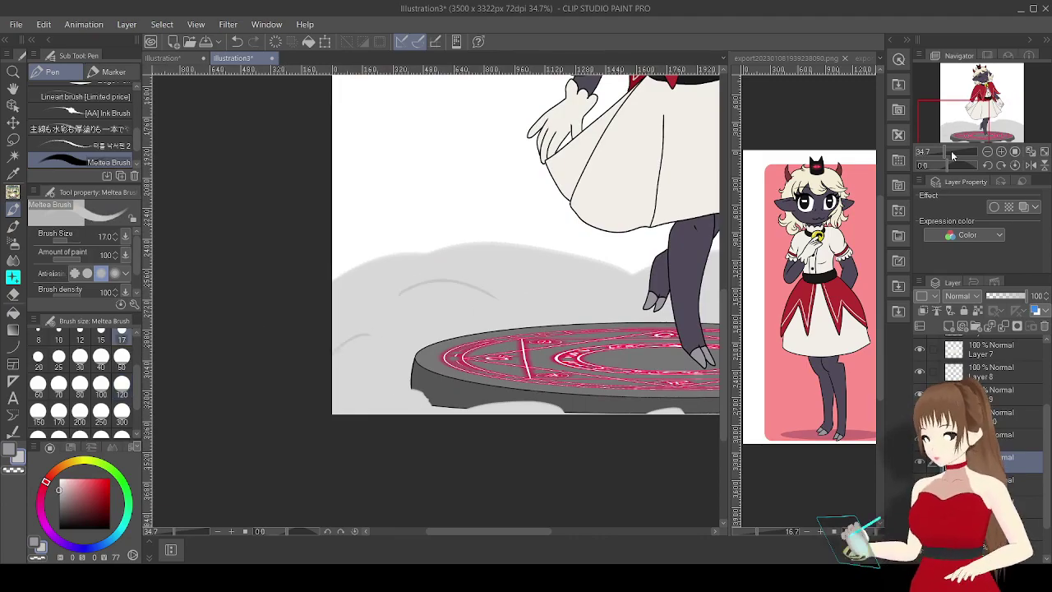
Draw one large chain on each side of the character with the Chain decoration brush at size 300.
{"action": "scroll", "coordinate": [639, 324], "scroll_direction": "down", "scroll_amount": 2}
{"action": "left_click", "coordinate": [963, 105]}
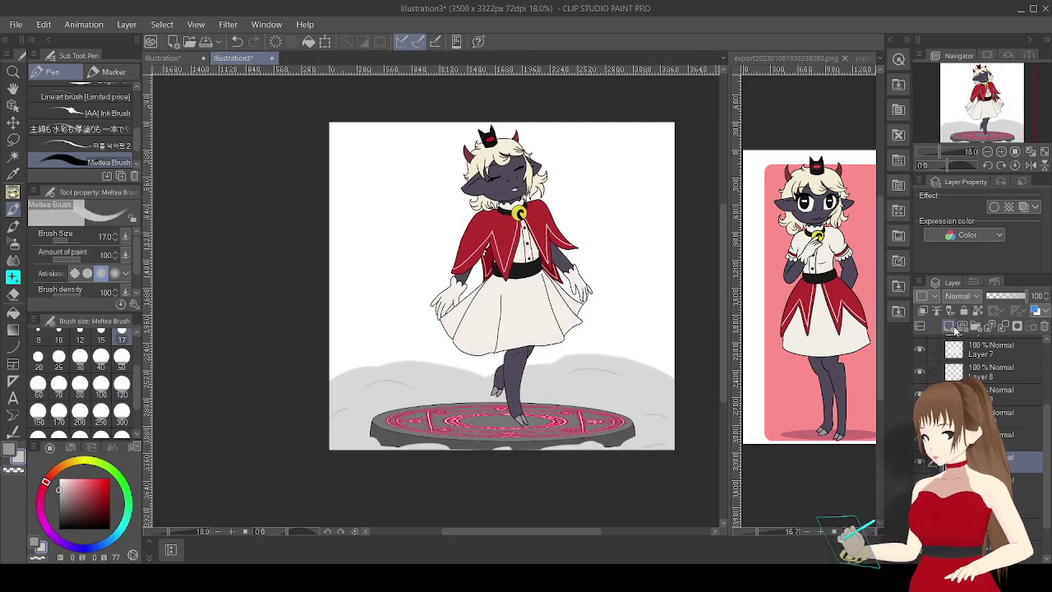
{"action": "left_click", "coordinate": [13, 278]}
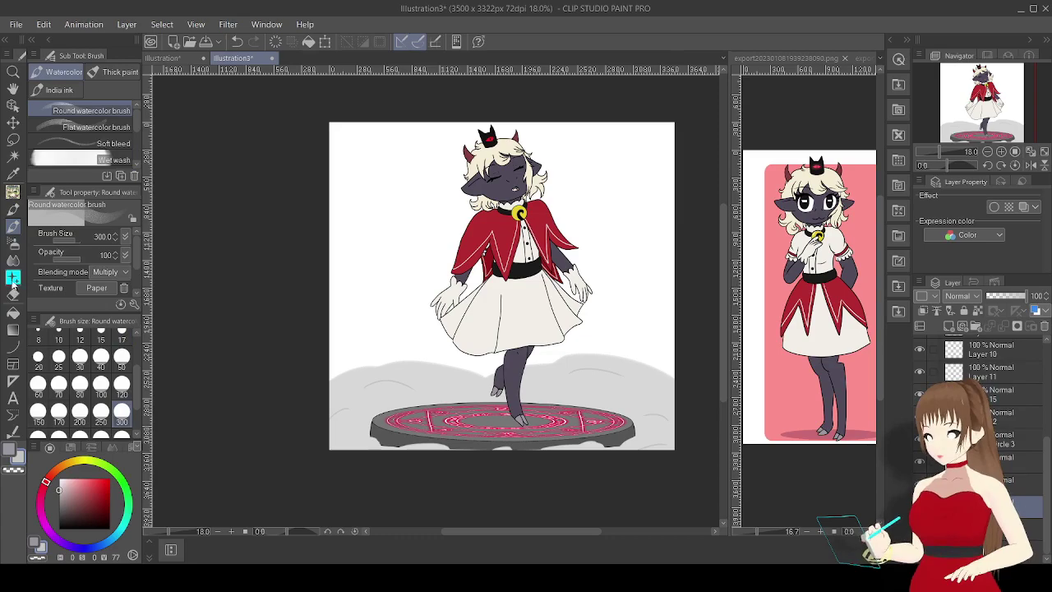
{"action": "left_click", "coordinate": [10, 278]}
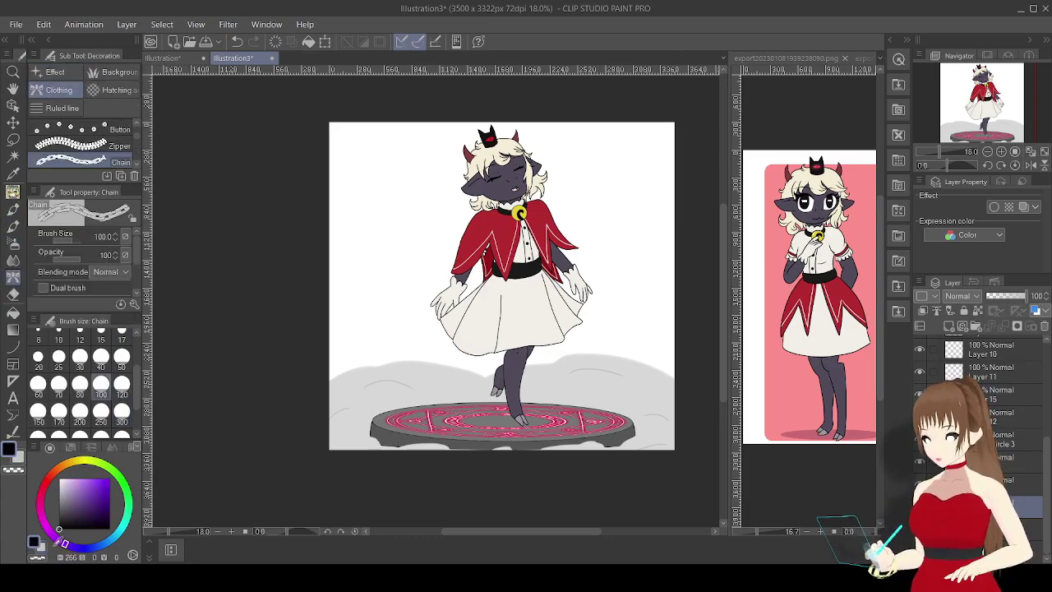
{"action": "left_click", "coordinate": [58, 500]}
{"action": "scroll", "coordinate": [82, 387], "scroll_direction": "down", "scroll_amount": 3}
{"action": "left_click", "coordinate": [122, 366]}
{"action": "left_click_drag", "start_coordinate": [340, 377], "coordinate": [372, 121]}
{"action": "left_click_drag", "start_coordinate": [674, 379], "coordinate": [610, 123]}
Draw four thin background chains, two on each side of the character, with the Chain brush at size 80.
{"action": "left_click", "coordinate": [79, 338]}
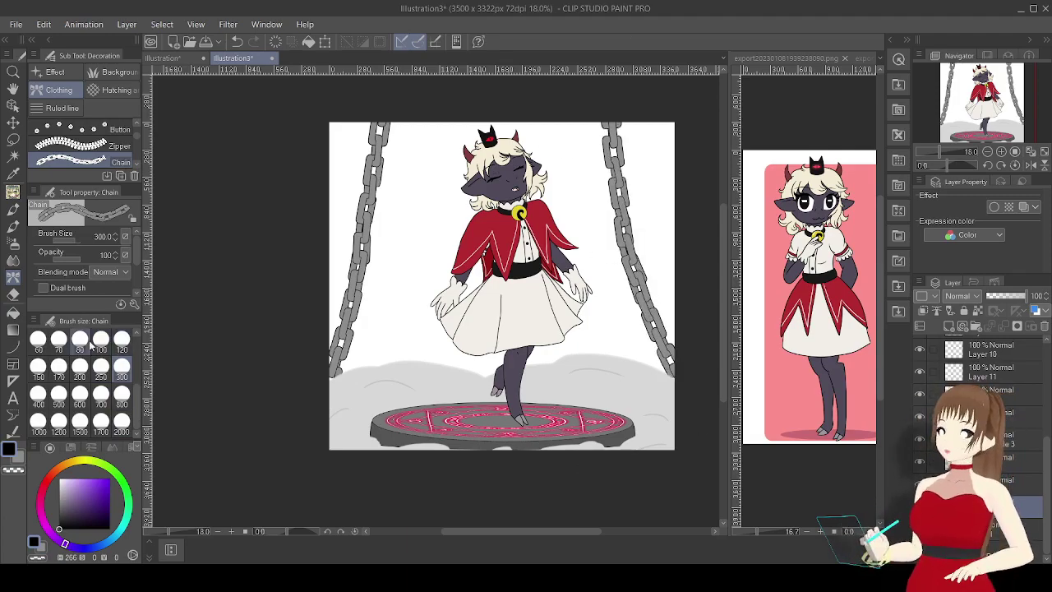
{"action": "left_click_drag", "start_coordinate": [346, 123], "coordinate": [332, 272]}
{"action": "left_click_drag", "start_coordinate": [653, 123], "coordinate": [686, 247]}
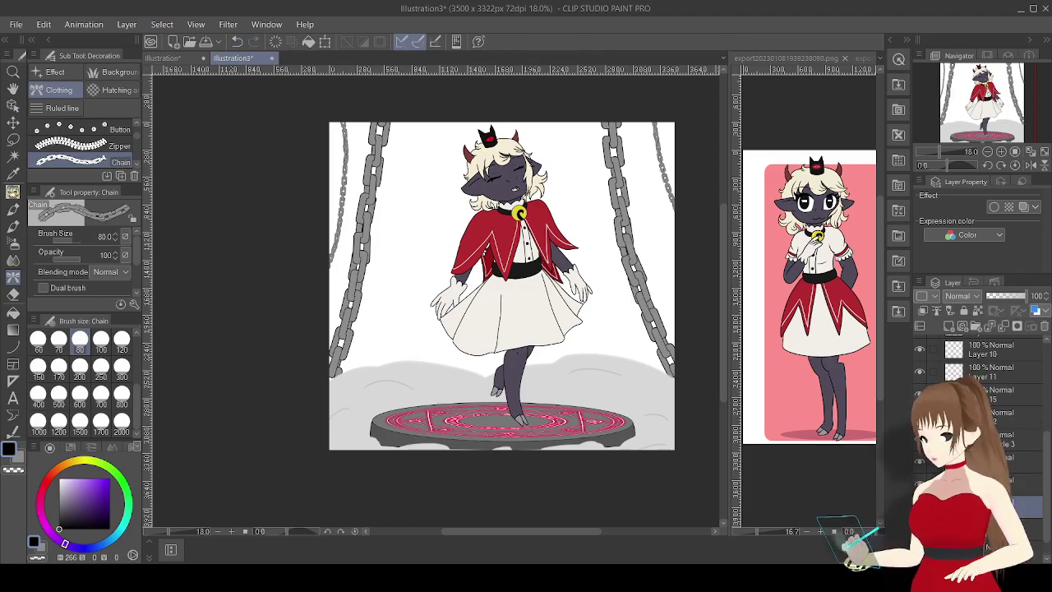
{"action": "left_click_drag", "start_coordinate": [415, 362], "coordinate": [333, 132]}
{"action": "left_click_drag", "start_coordinate": [632, 123], "coordinate": [573, 355]}
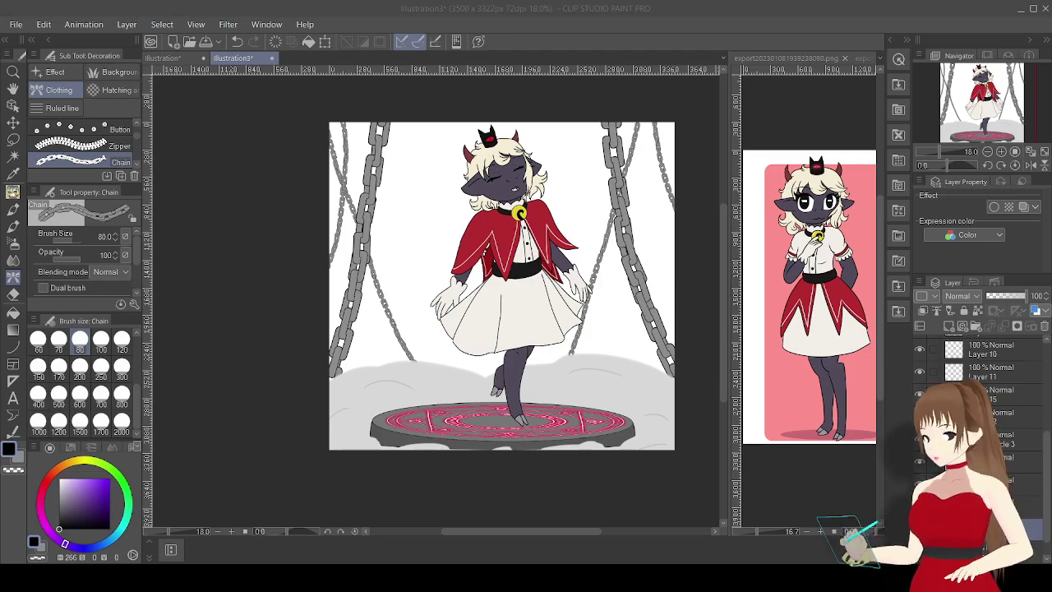
Apply a blur filter to the thin background chains, and lasso-select the outermost ones for a separate blur.
{"action": "left_click", "coordinate": [474, 271]}
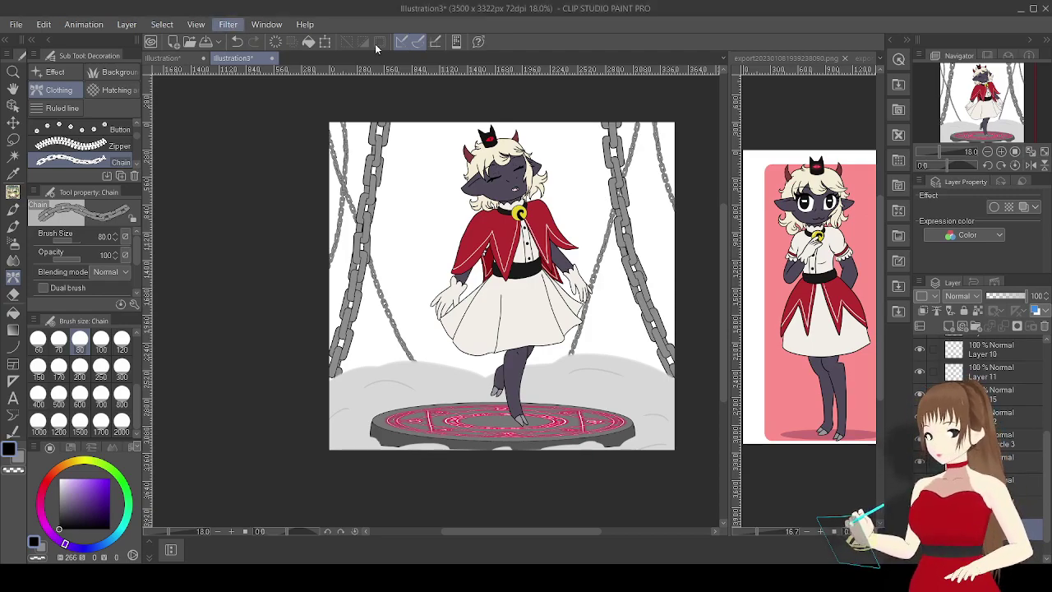
{"action": "key", "text": "Return"}
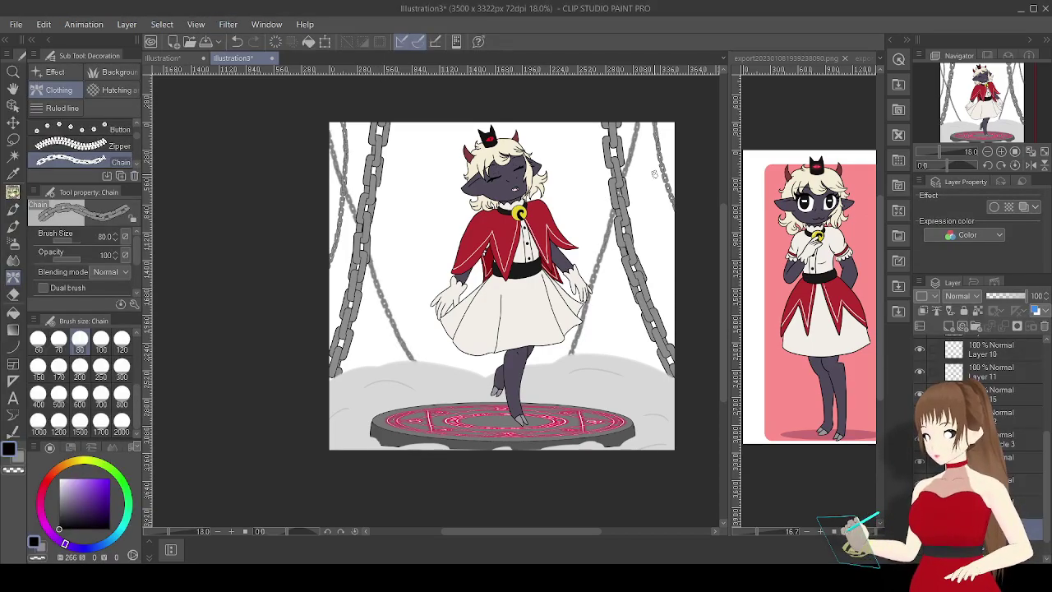
{"action": "key", "text": "m"}
{"action": "left_click_drag", "start_coordinate": [349, 117], "coordinate": [328, 283]}
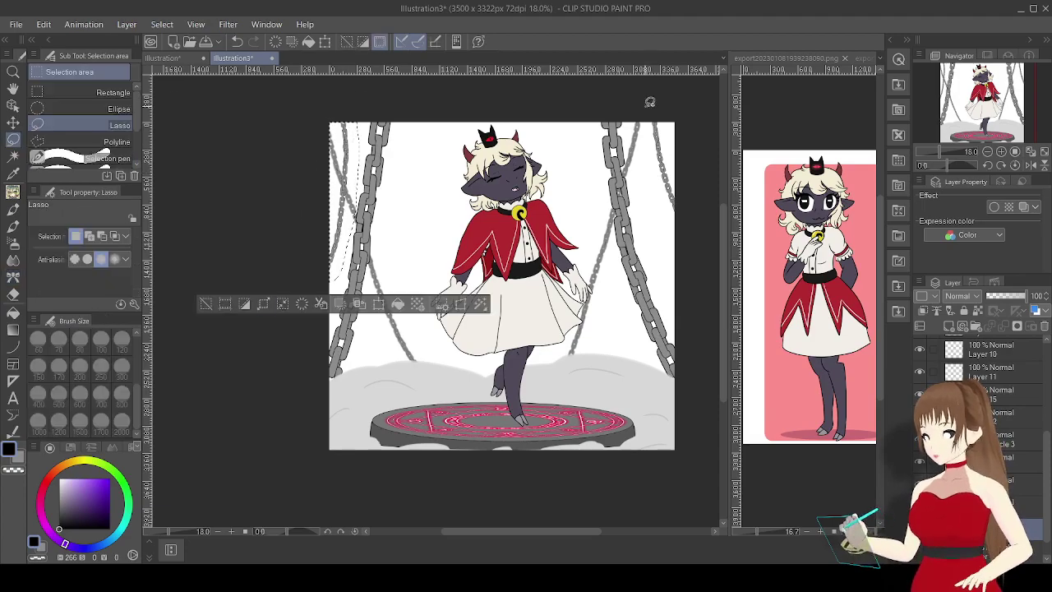
{"action": "left_click_drag", "start_coordinate": [657, 124], "coordinate": [674, 271]}
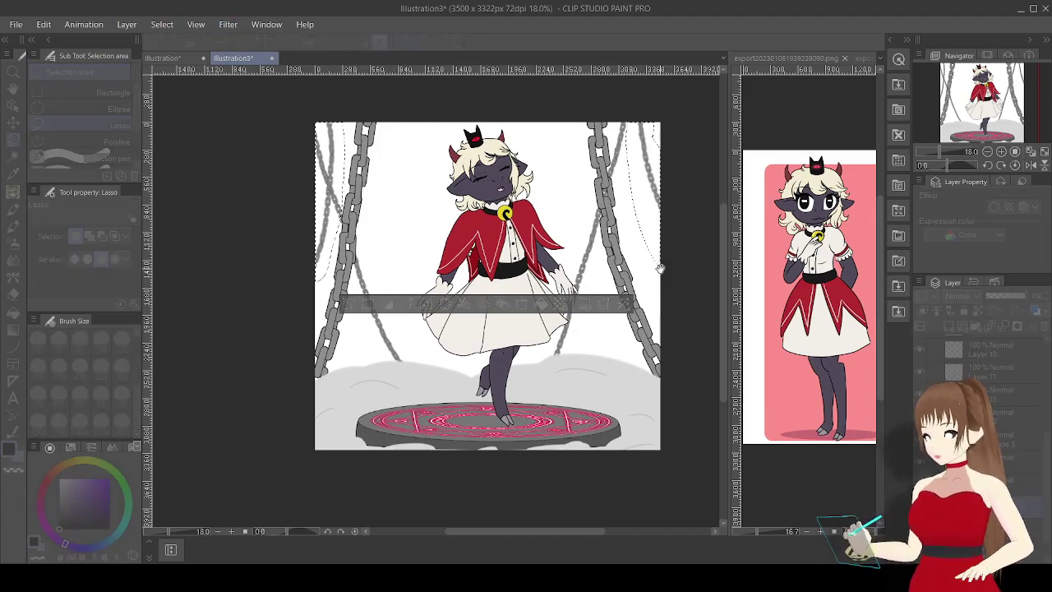
{"action": "left_click", "coordinate": [353, 296]}
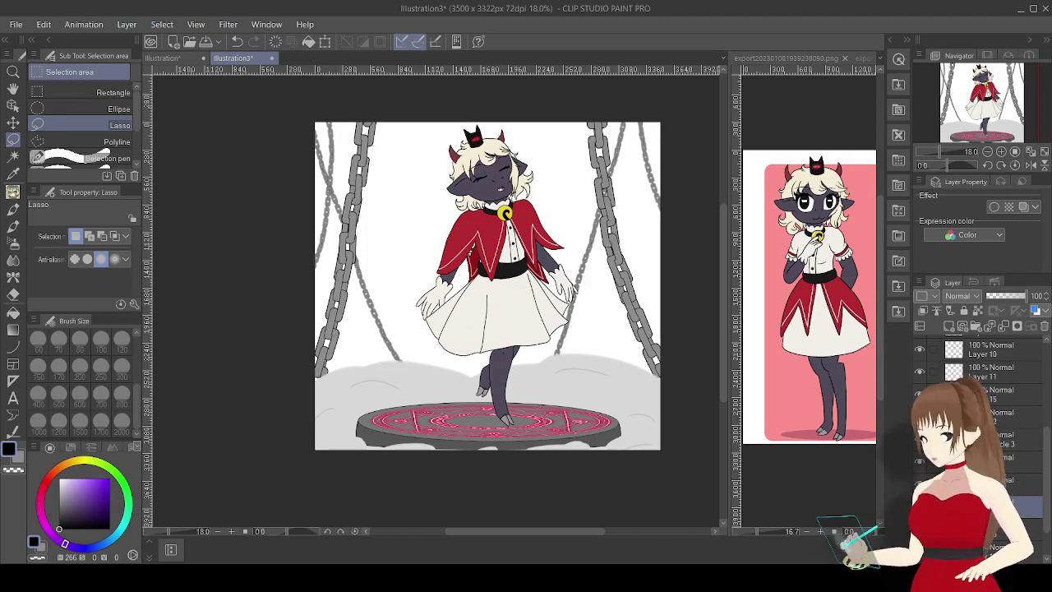
Shade the outer edge of the large left chain in dark blue (H 253, S 70, V 17) with the Soft airbrush at size 40.
{"action": "left_click", "coordinate": [106, 516]}
{"action": "scroll", "coordinate": [411, 206], "scroll_direction": "up", "scroll_amount": 5}
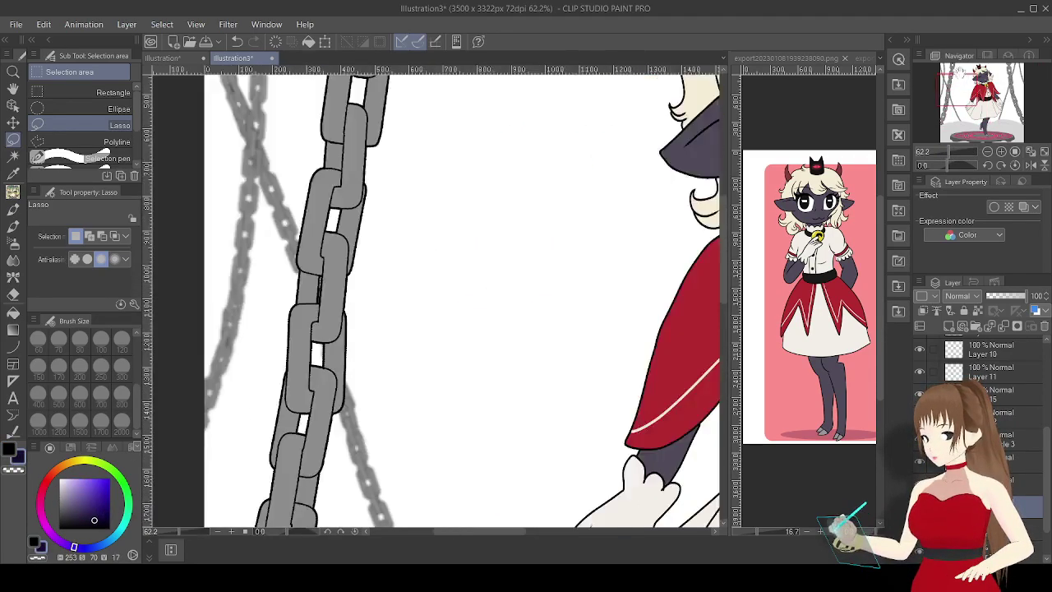
{"action": "key", "text": "b"}
{"action": "left_click_drag", "start_coordinate": [474, 160], "coordinate": [447, 370]}
{"action": "scroll", "coordinate": [448, 370], "scroll_direction": "down", "scroll_amount": 2}
{"action": "mouse_move", "coordinate": [440, 296]}
{"action": "left_mouse_down"}
{"action": "mouse_move", "coordinate": [419, 428]}
{"action": "mouse_move", "coordinate": [452, 271]}
{"action": "left_mouse_up"}
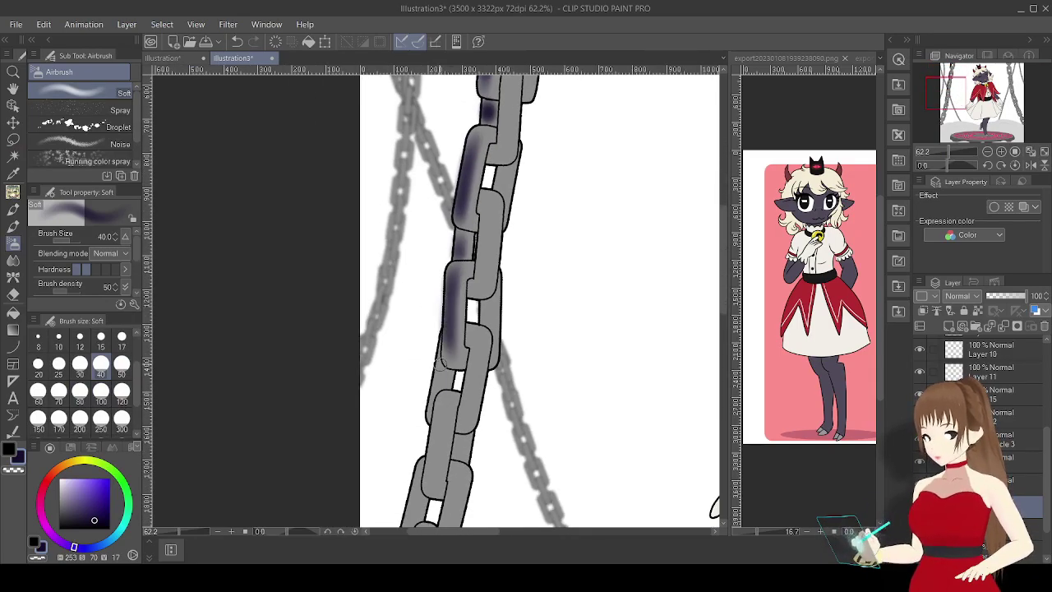
{"action": "left_click_drag", "start_coordinate": [436, 365], "coordinate": [431, 476]}
{"action": "scroll", "coordinate": [431, 477], "scroll_direction": "down", "scroll_amount": 3}
{"action": "mouse_move", "coordinate": [505, 271]}
{"action": "left_mouse_down"}
{"action": "mouse_move", "coordinate": [501, 415]}
{"action": "mouse_move", "coordinate": [460, 472]}
{"action": "left_mouse_up"}
{"action": "scroll", "coordinate": [473, 276], "scroll_direction": "down", "scroll_amount": 1}
{"action": "left_click_drag", "start_coordinate": [473, 239], "coordinate": [456, 366]}
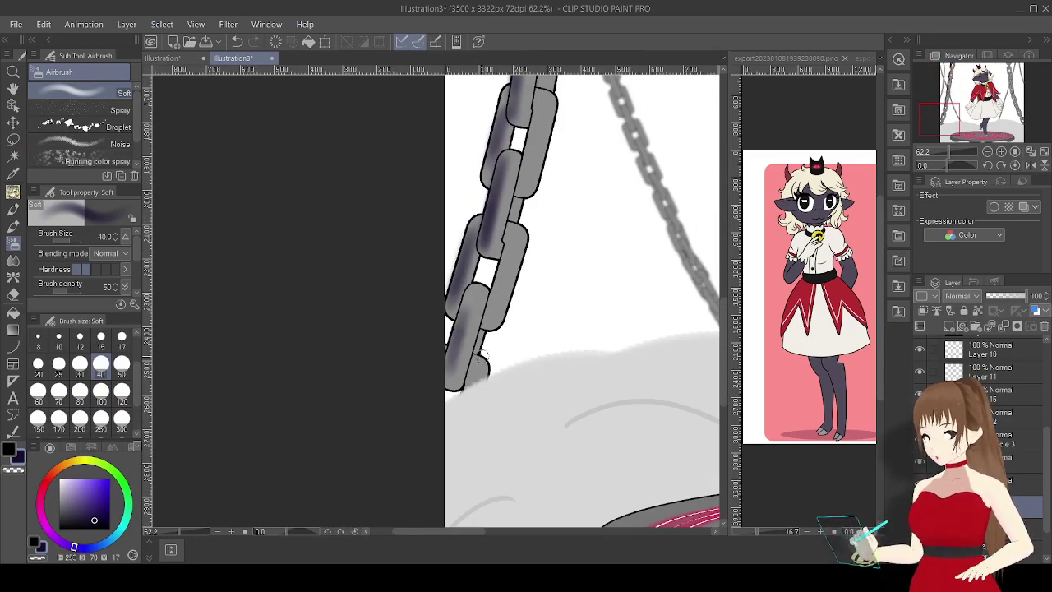
Shade the links of the thin left chains in dark blue with the Soft airbrush at size 17.
{"action": "scroll", "coordinate": [456, 366], "scroll_direction": "up", "scroll_amount": 4}
{"action": "left_click", "coordinate": [122, 337]}
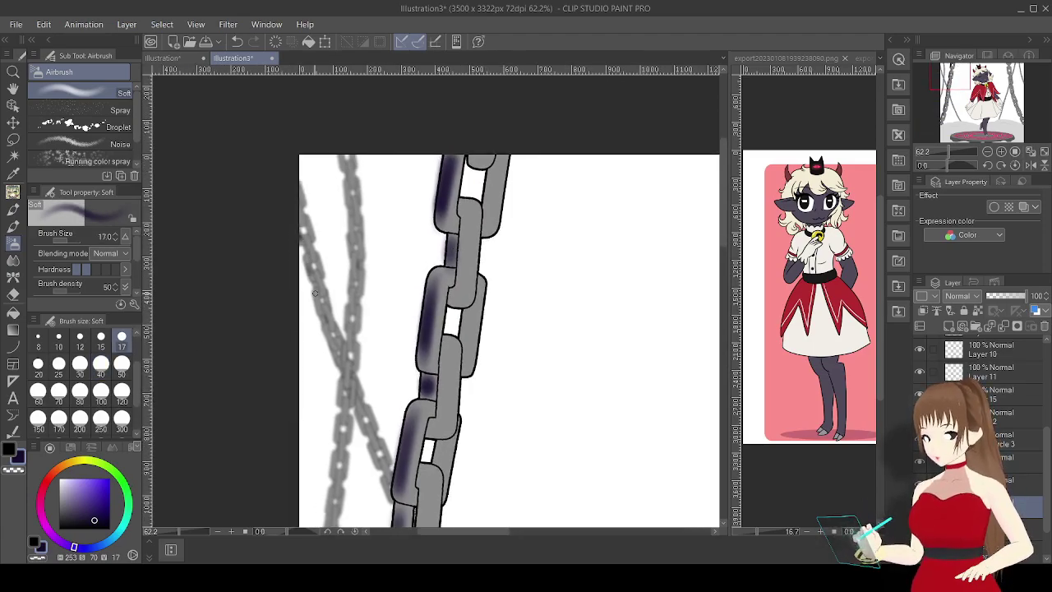
{"action": "scroll", "coordinate": [337, 460], "scroll_direction": "down", "scroll_amount": 3}
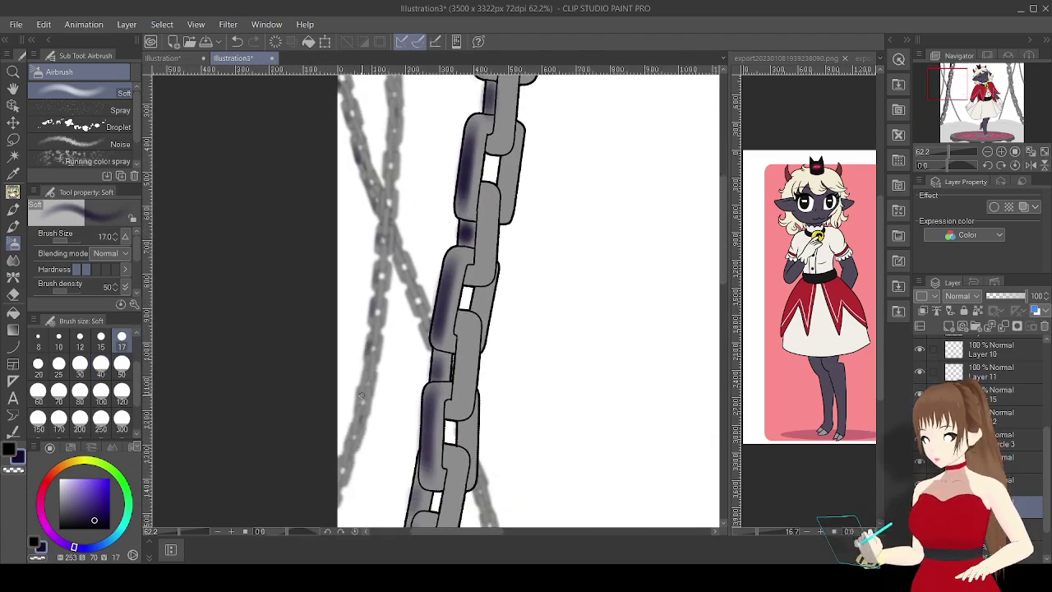
{"action": "left_click_drag", "start_coordinate": [463, 222], "coordinate": [464, 245]}
{"action": "scroll", "coordinate": [572, 192], "scroll_direction": "up", "scroll_amount": 3}
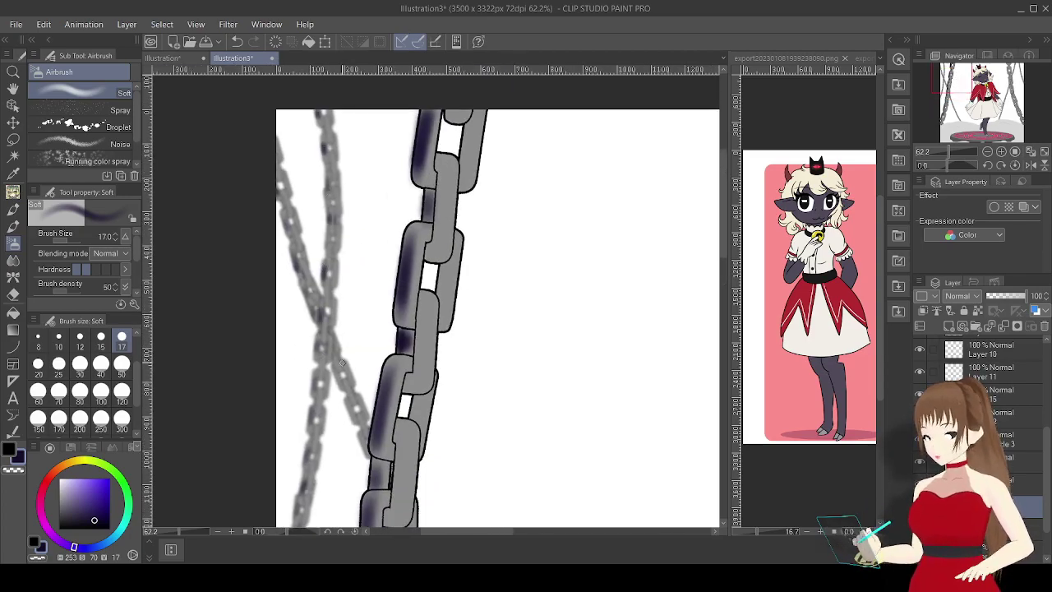
Shade the outer edge of the large right chain link by link in dark blue with the Soft airbrush at size 50.
{"action": "scroll", "coordinate": [347, 404], "scroll_direction": "right", "scroll_amount": 10}
{"action": "scroll", "coordinate": [491, 246], "scroll_direction": "up", "scroll_amount": 2}
{"action": "left_click", "coordinate": [122, 365]}
{"action": "left_click_drag", "start_coordinate": [460, 173], "coordinate": [464, 238]}
{"action": "mouse_move", "coordinate": [489, 247]}
{"action": "left_mouse_down"}
{"action": "mouse_move", "coordinate": [477, 321]}
{"action": "mouse_move", "coordinate": [509, 440]}
{"action": "left_mouse_up"}
{"action": "scroll", "coordinate": [493, 370], "scroll_direction": "down", "scroll_amount": 3}
{"action": "left_click_drag", "start_coordinate": [475, 279], "coordinate": [505, 332]}
{"action": "left_click_drag", "start_coordinate": [505, 415], "coordinate": [531, 473]}
{"action": "scroll", "coordinate": [518, 370], "scroll_direction": "down", "scroll_amount": 3}
{"action": "left_click_drag", "start_coordinate": [511, 294], "coordinate": [559, 444]}
{"action": "scroll", "coordinate": [534, 370], "scroll_direction": "down", "scroll_amount": 3}
{"action": "left_click_drag", "start_coordinate": [505, 251], "coordinate": [542, 316]}
{"action": "left_click_drag", "start_coordinate": [549, 366], "coordinate": [571, 415]}
{"action": "scroll", "coordinate": [575, 288], "scroll_direction": "down", "scroll_amount": 3}
Shade the links of the thin right chains in dark blue with the Soft airbrush at size 17.
{"action": "scroll", "coordinate": [534, 329], "scroll_direction": "up", "scroll_amount": 10}
{"action": "left_click", "coordinate": [122, 337]}
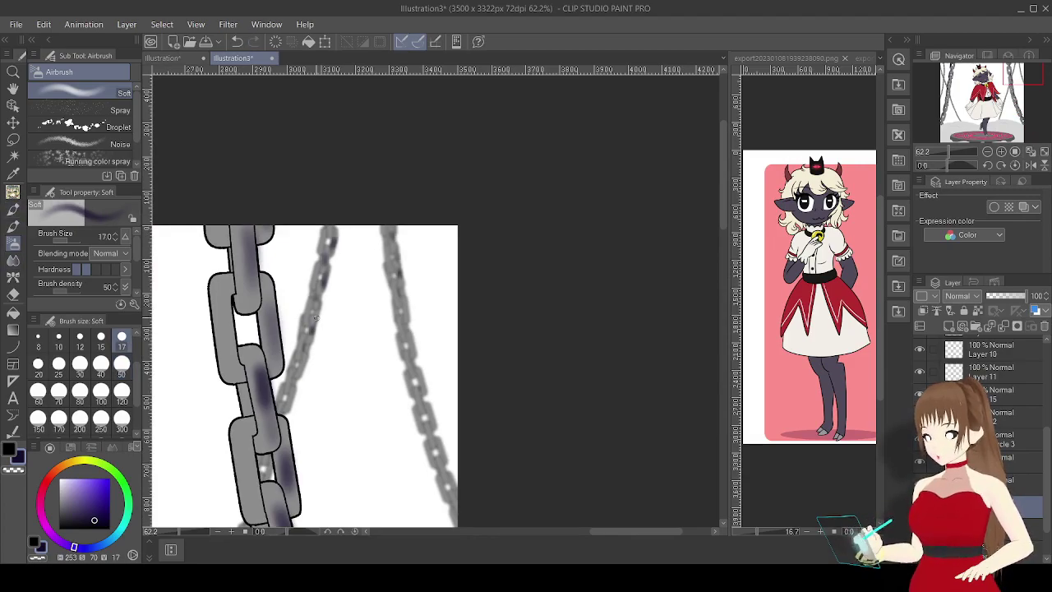
{"action": "left_click_drag", "start_coordinate": [430, 410], "coordinate": [436, 426]}
{"action": "left_click_drag", "start_coordinate": [1023, 89], "coordinate": [1024, 96]}
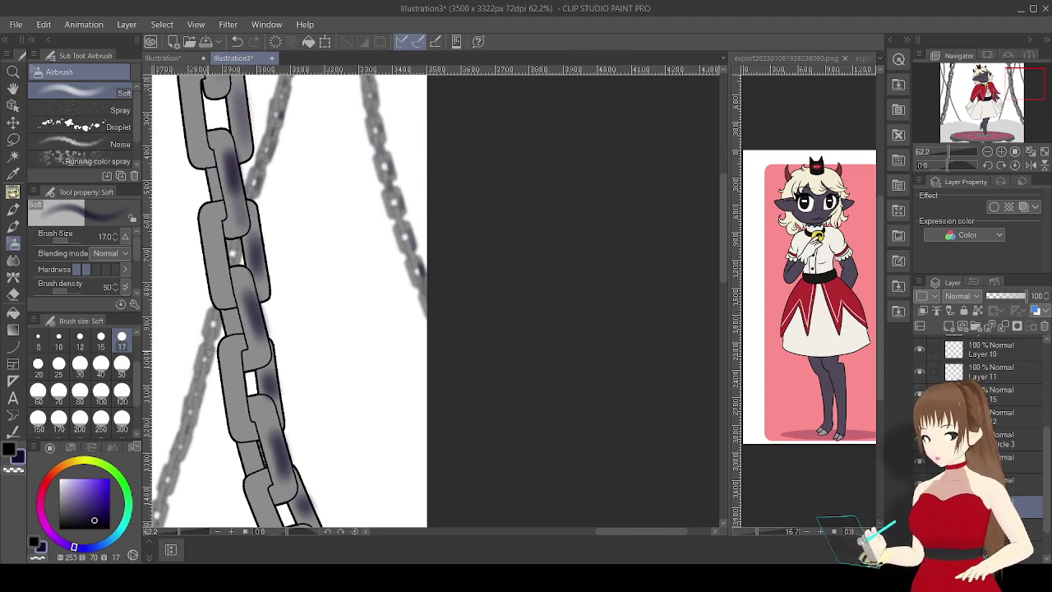
{"action": "left_click_drag", "start_coordinate": [1019, 105], "coordinate": [1016, 108]}
{"action": "left_click_drag", "start_coordinate": [321, 372], "coordinate": [359, 302]}
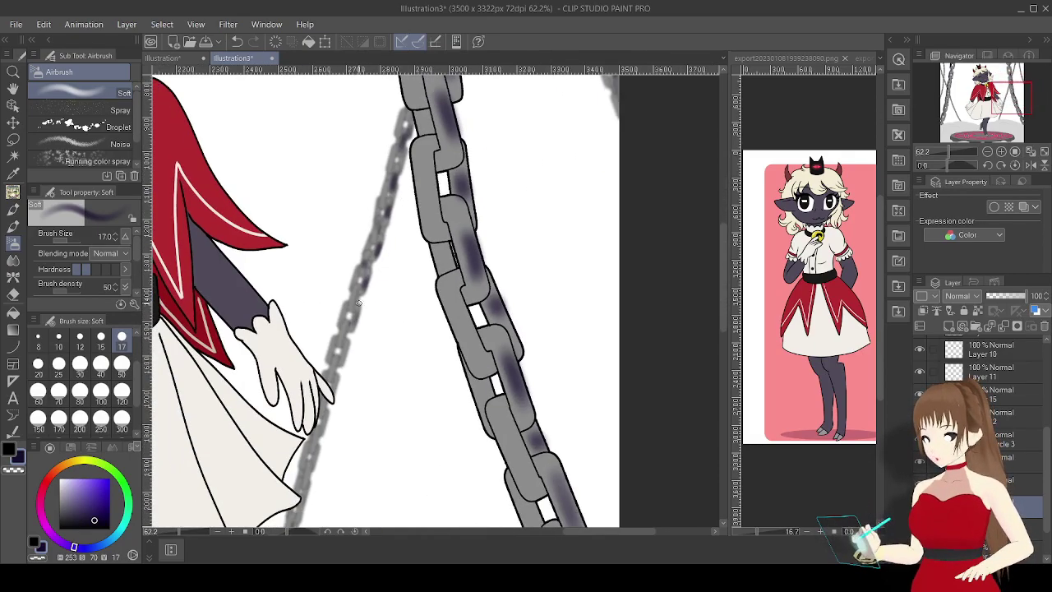
{"action": "left_click_drag", "start_coordinate": [297, 522], "coordinate": [628, 138]}
Set the chain shading layer to Multiply blending at 67% opacity.
{"action": "scroll", "coordinate": [591, 233], "scroll_direction": "down", "scroll_amount": 5}
{"action": "left_click_drag", "start_coordinate": [592, 232], "coordinate": [528, 328]}
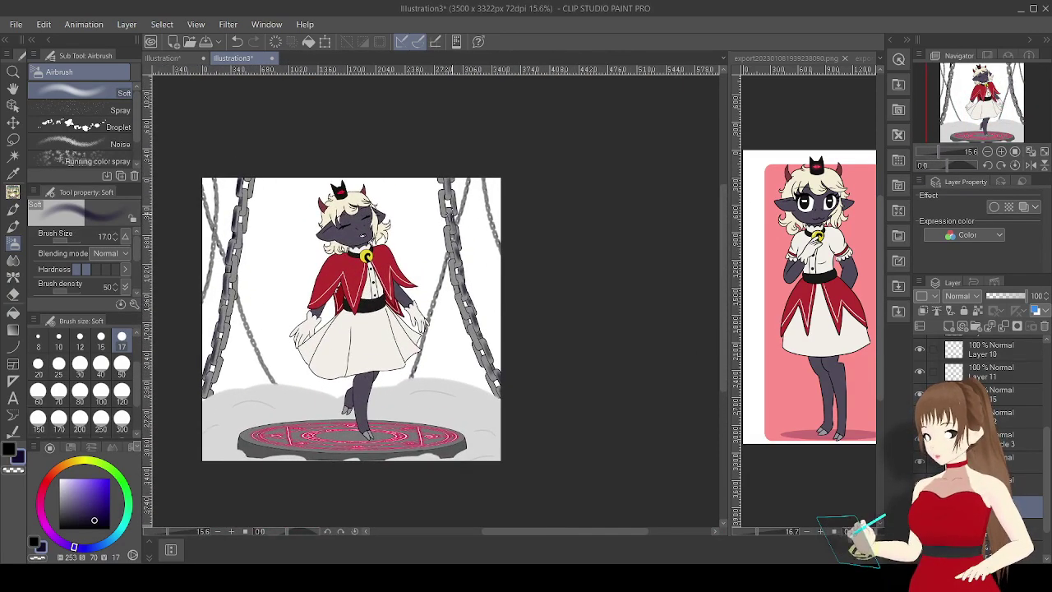
{"action": "left_click", "coordinate": [58, 363]}
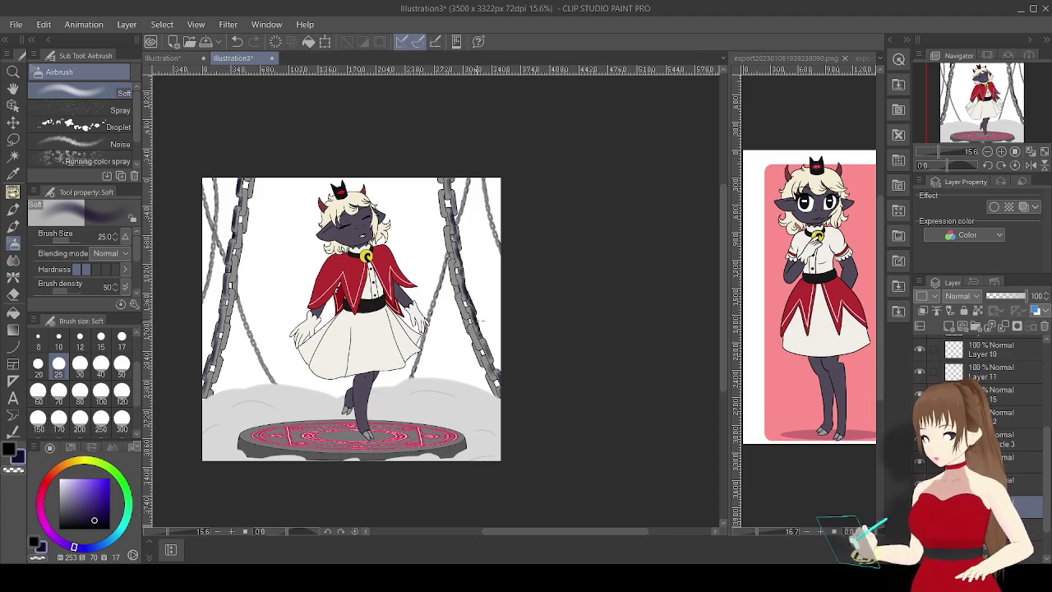
{"action": "left_click_drag", "start_coordinate": [1019, 300], "coordinate": [1013, 300]}
Soften the dark blue shading on both large chains with the Blur tool at size 50.
{"action": "left_click", "coordinate": [13, 260]}
{"action": "scroll", "coordinate": [467, 101], "scroll_direction": "up", "scroll_amount": 5}
{"action": "scroll", "coordinate": [292, 165], "scroll_direction": "down", "scroll_amount": 1}
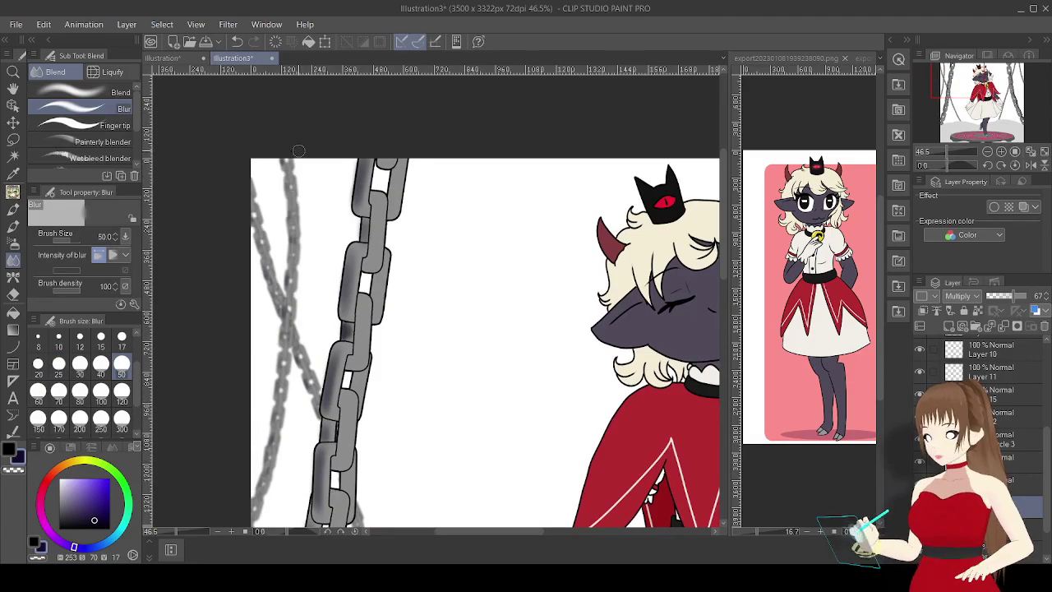
{"action": "scroll", "coordinate": [335, 375], "scroll_direction": "down", "scroll_amount": 3}
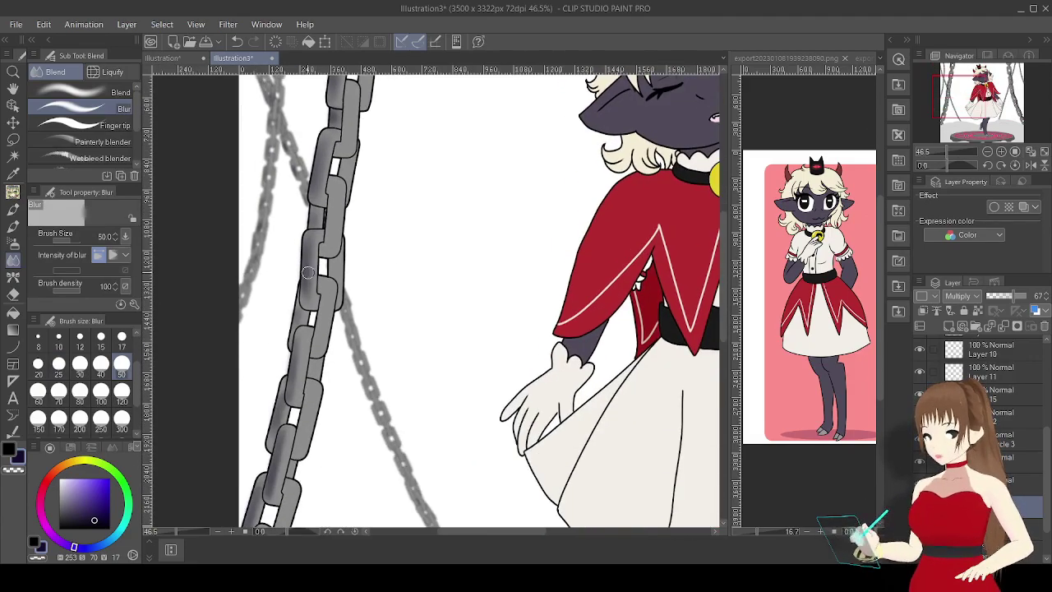
{"action": "scroll", "coordinate": [312, 320], "scroll_direction": "down", "scroll_amount": 2}
{"action": "scroll", "coordinate": [313, 399], "scroll_direction": "right", "scroll_amount": 5}
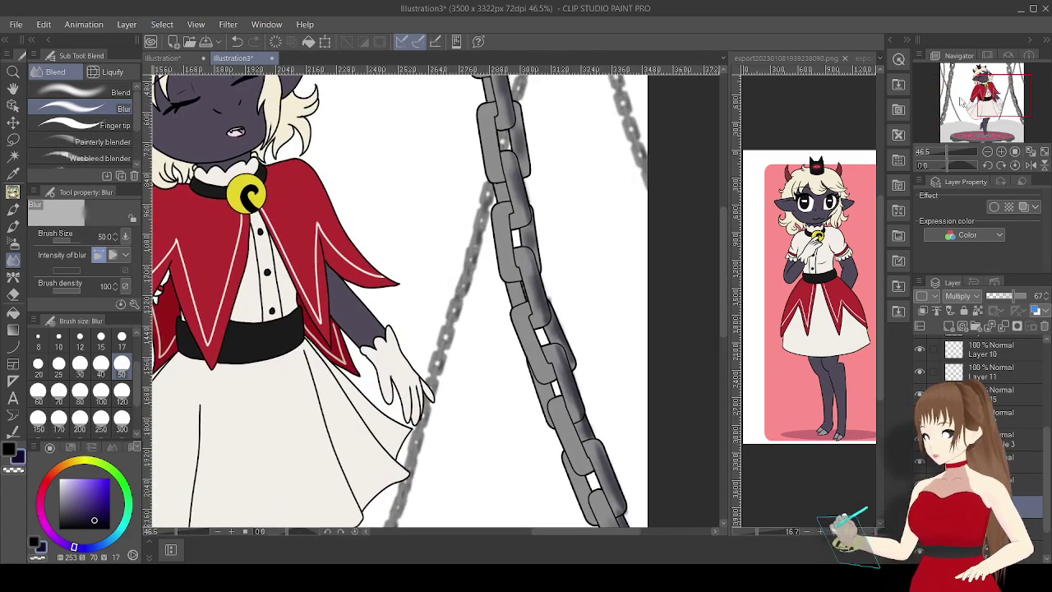
{"action": "scroll", "coordinate": [436, 246], "scroll_direction": "down", "scroll_amount": 5}
{"action": "scroll", "coordinate": [435, 245], "scroll_direction": "up", "scroll_amount": 8}
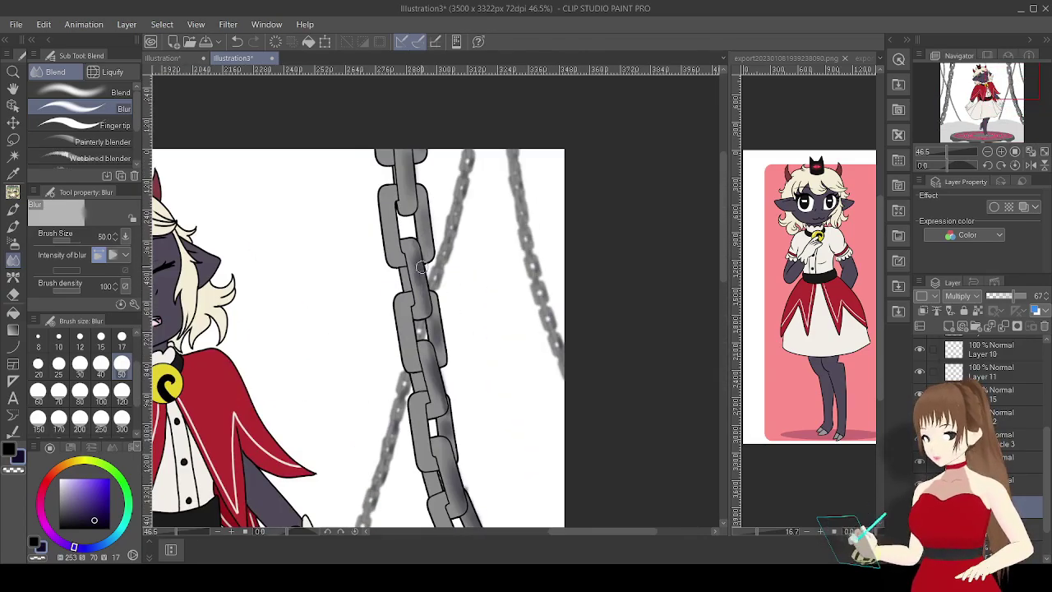
{"action": "scroll", "coordinate": [935, 138], "scroll_direction": "down", "scroll_amount": 5}
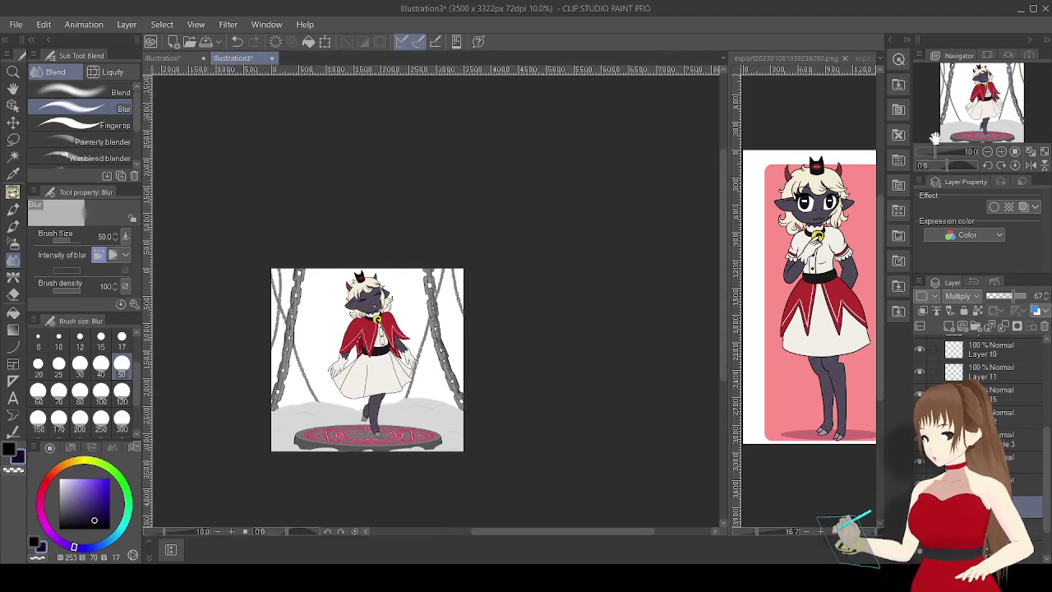
Airbrush pale yellow-green highlights along the inner edge of the large right chain on a separate layer with the Soft airbrush at size 25.
{"action": "scroll", "coordinate": [982, 103], "scroll_direction": "up", "scroll_amount": 5}
{"action": "left_click_drag", "start_coordinate": [103, 469], "coordinate": [95, 460]}
{"action": "left_click", "coordinate": [72, 476]}
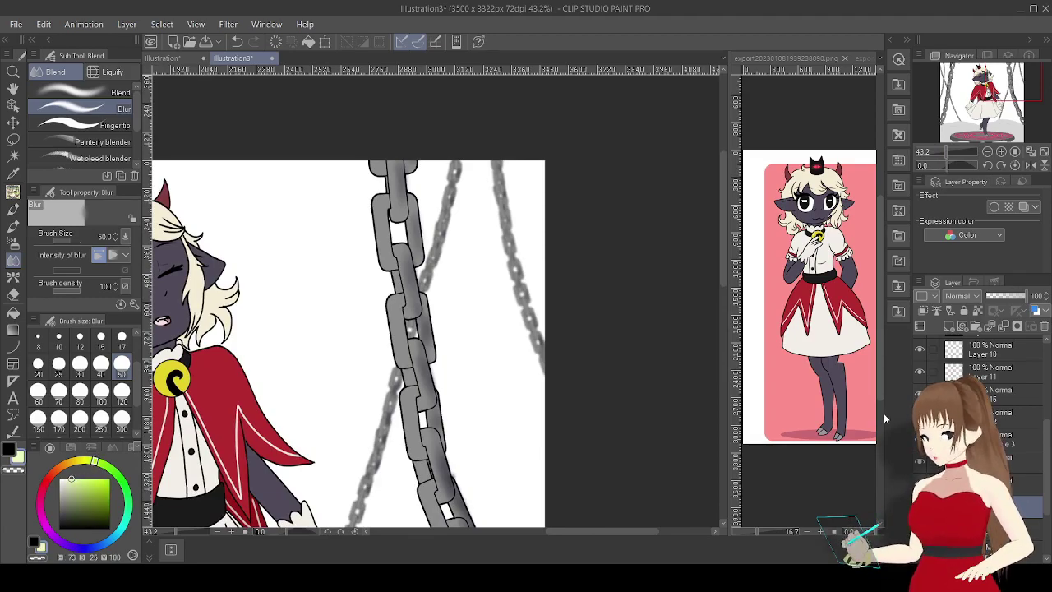
{"action": "left_click", "coordinate": [14, 244]}
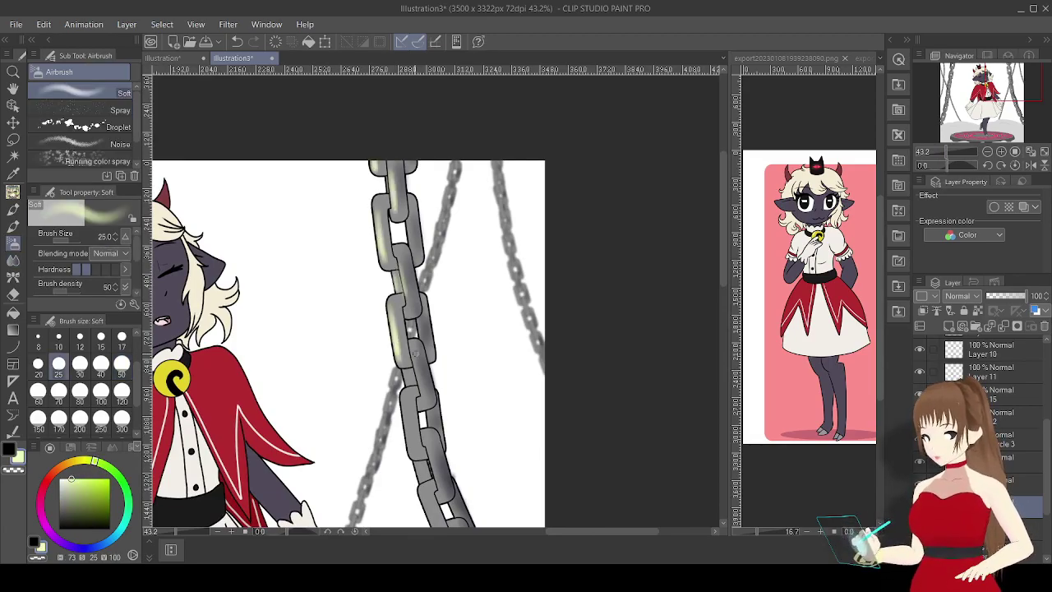
{"action": "scroll", "coordinate": [353, 329], "scroll_direction": "down", "scroll_amount": 2}
{"action": "scroll", "coordinate": [353, 329], "scroll_direction": "down", "scroll_amount": 2}
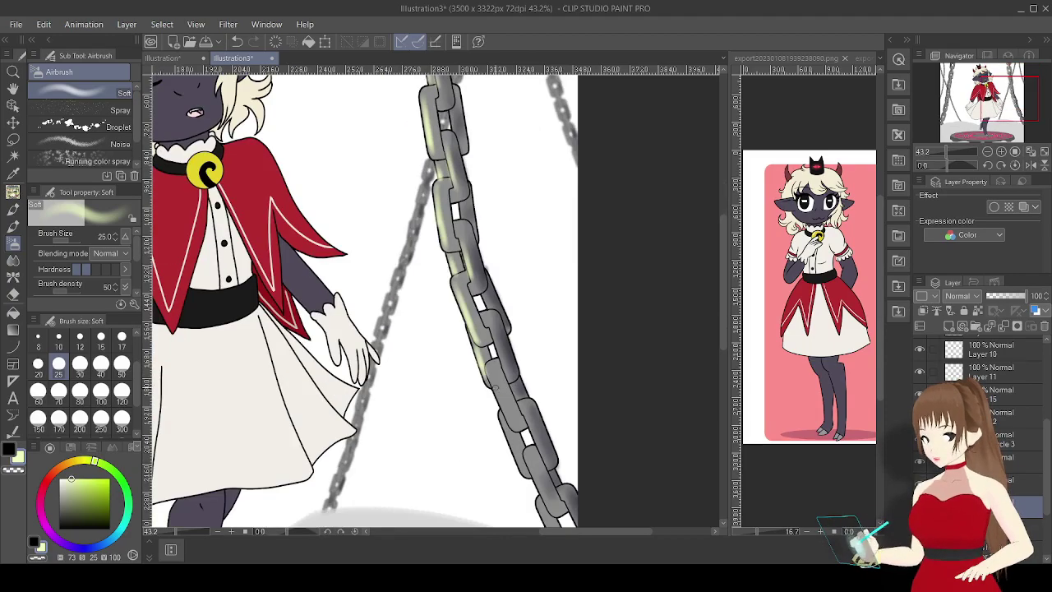
{"action": "scroll", "coordinate": [353, 329], "scroll_direction": "down", "scroll_amount": 3}
{"action": "scroll", "coordinate": [354, 328], "scroll_direction": "up", "scroll_amount": 3}
Airbrush pale yellow-green highlights along the inner edge of the large left chain with the Soft airbrush at size 25.
{"action": "key", "text": "h"}
{"action": "scroll", "coordinate": [450, 205], "scroll_direction": "up", "scroll_amount": 4}
{"action": "scroll", "coordinate": [450, 206], "scroll_direction": "left", "scroll_amount": 3}
{"action": "left_click_drag", "start_coordinate": [450, 206], "coordinate": [421, 393]}
{"action": "scroll", "coordinate": [470, 343], "scroll_direction": "down", "scroll_amount": 2}
{"action": "scroll", "coordinate": [460, 329], "scroll_direction": "down", "scroll_amount": 3}
{"action": "scroll", "coordinate": [460, 329], "scroll_direction": "left", "scroll_amount": 2}
{"action": "mouse_move", "coordinate": [478, 290]}
{"action": "left_mouse_down"}
{"action": "mouse_move", "coordinate": [458, 387]}
{"action": "mouse_move", "coordinate": [476, 210]}
{"action": "left_mouse_up"}
{"action": "scroll", "coordinate": [436, 300], "scroll_direction": "down", "scroll_amount": 3}
{"action": "scroll", "coordinate": [435, 300], "scroll_direction": "right", "scroll_amount": 2}
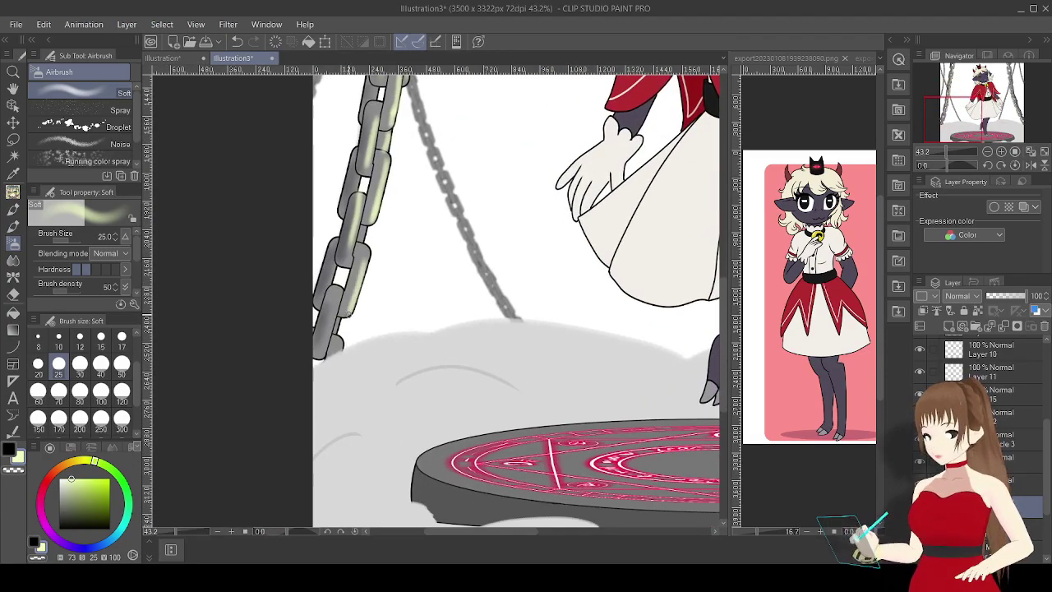
{"action": "left_click_drag", "start_coordinate": [332, 261], "coordinate": [329, 345]}
Blend the yellow-green highlights on the large left chain with the Blur tool at size 50.
{"action": "scroll", "coordinate": [393, 387], "scroll_direction": "up", "scroll_amount": 6}
{"action": "key", "text": "j"}
{"action": "left_click_drag", "start_coordinate": [406, 235], "coordinate": [374, 411]}
{"action": "left_click_drag", "start_coordinate": [392, 328], "coordinate": [392, 401]}
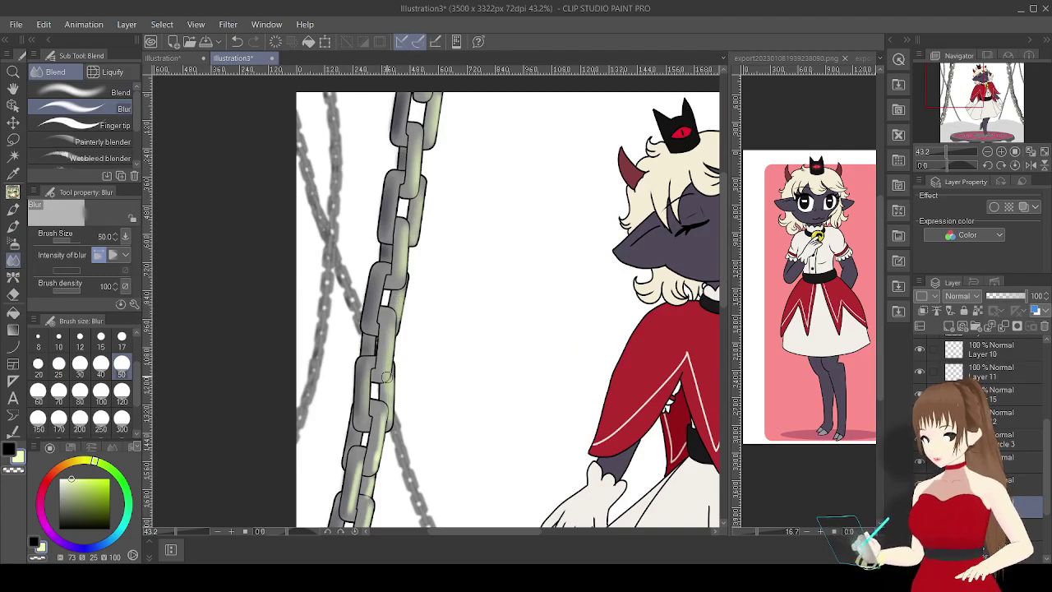
{"action": "left_click_drag", "start_coordinate": [357, 461], "coordinate": [353, 505]}
{"action": "scroll", "coordinate": [353, 506], "scroll_direction": "down", "scroll_amount": 2}
{"action": "mouse_move", "coordinate": [394, 342]}
{"action": "left_mouse_down"}
{"action": "mouse_move", "coordinate": [371, 440]}
{"action": "mouse_move", "coordinate": [338, 474]}
{"action": "left_mouse_up"}
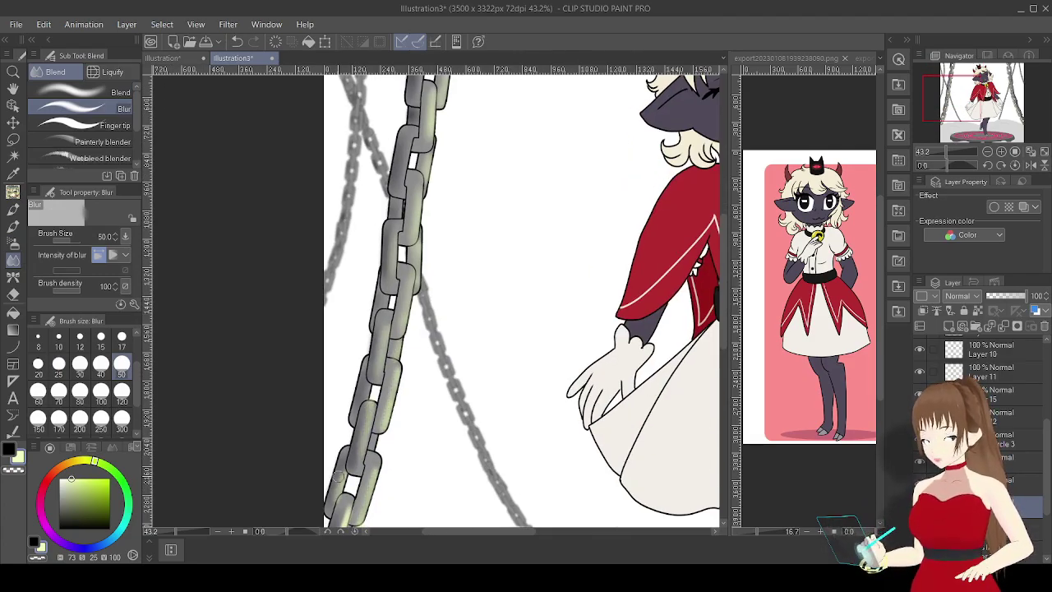
{"action": "scroll", "coordinate": [365, 417], "scroll_direction": "down", "scroll_amount": 3}
Touch up and blur the yellow-green highlights on the large right chain, and set the highlight layer to Glow dodge blending.
{"action": "scroll", "coordinate": [383, 376], "scroll_direction": "up", "scroll_amount": 5}
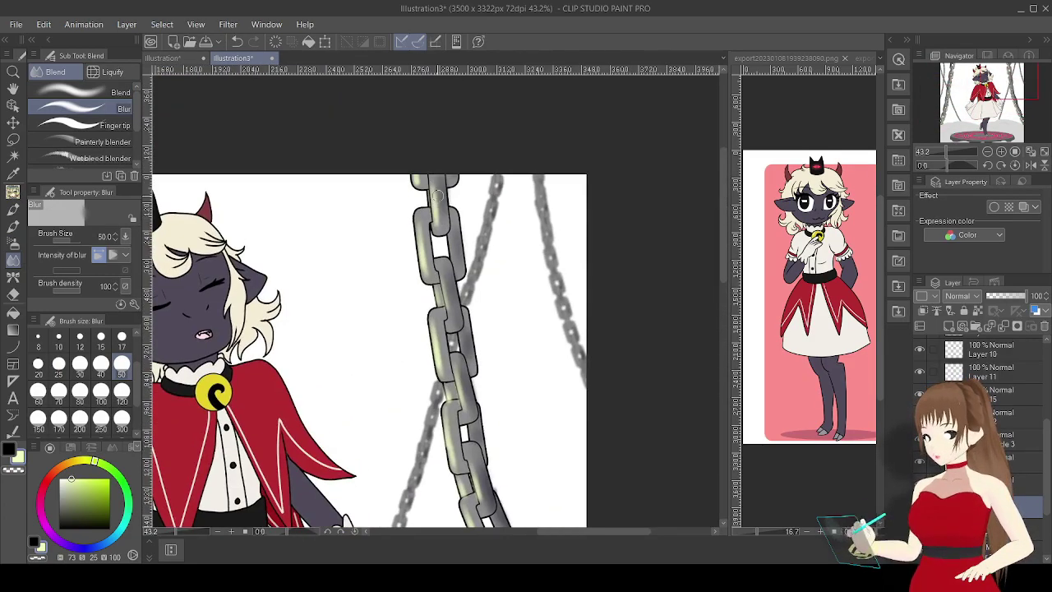
{"action": "scroll", "coordinate": [465, 489], "scroll_direction": "down", "scroll_amount": 3}
{"action": "left_click_drag", "start_coordinate": [481, 366], "coordinate": [530, 509]}
{"action": "key", "text": "b"}
{"action": "key", "text": "j"}
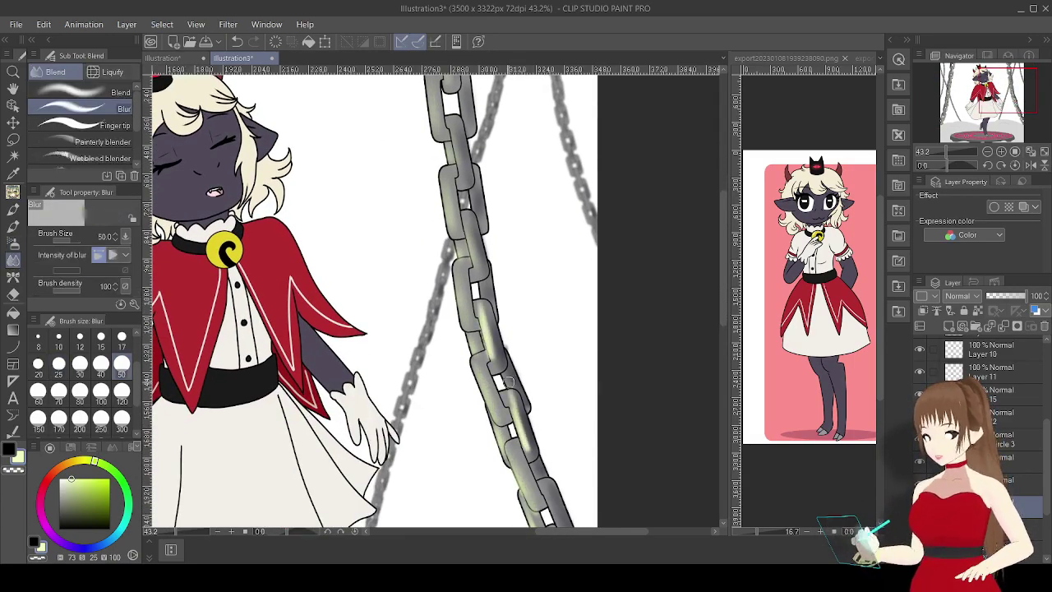
{"action": "scroll", "coordinate": [511, 340], "scroll_direction": "down", "scroll_amount": 3}
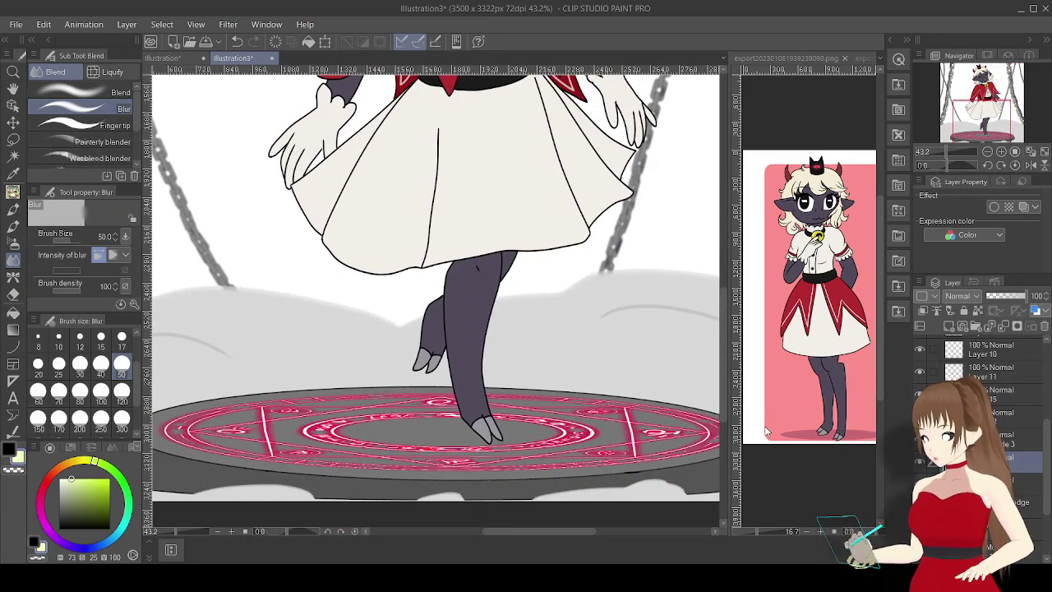
Lasso-select the area of the magic circle, following its front rim and reaching up to the lower part of the skirt.
{"action": "key", "text": "ctrl+minus"}
{"action": "key", "text": "ctrl+minus"}
{"action": "key", "text": "ctrl+minus"}
{"action": "key", "text": "m"}
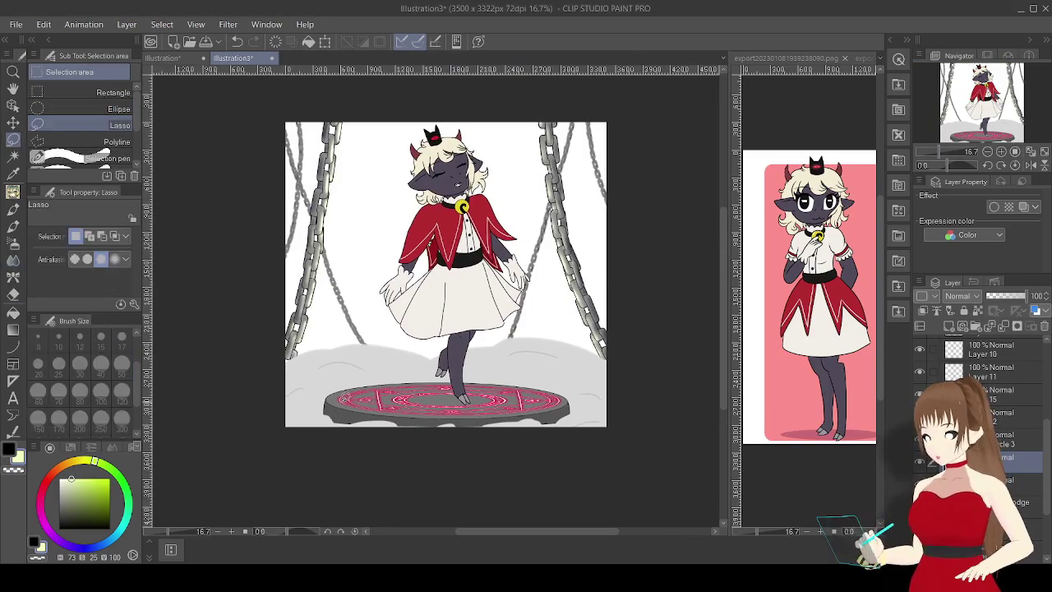
{"action": "left_click_drag", "start_coordinate": [327, 374], "coordinate": [327, 375]}
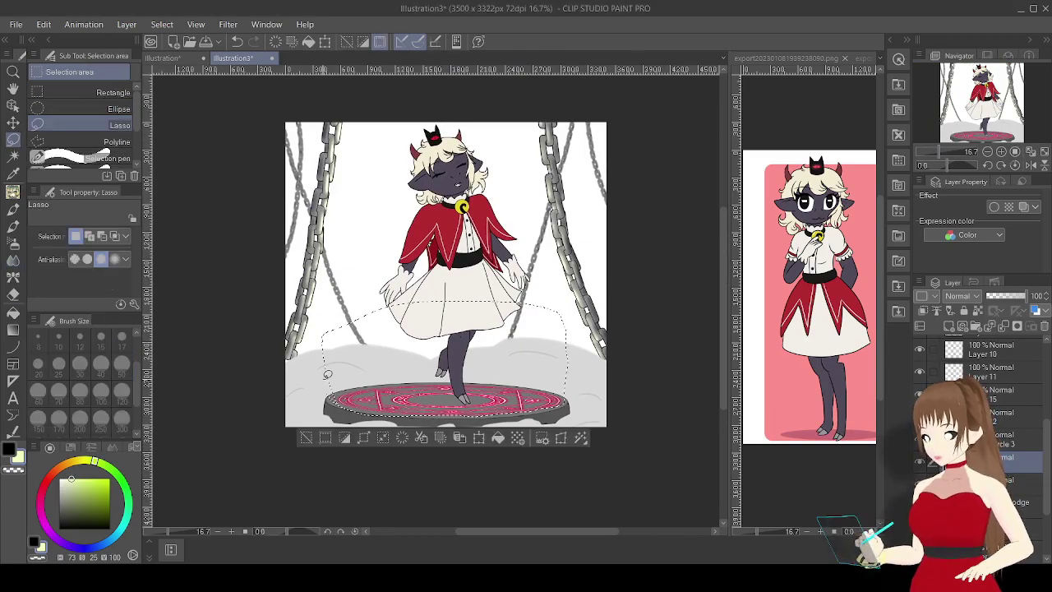
Fill the selection on a new layer with a red Foreground to transparent gradient that fades upward from the magic circle.
{"action": "key", "text": "ctrl+shift+n"}
{"action": "left_click", "coordinate": [789, 379]}
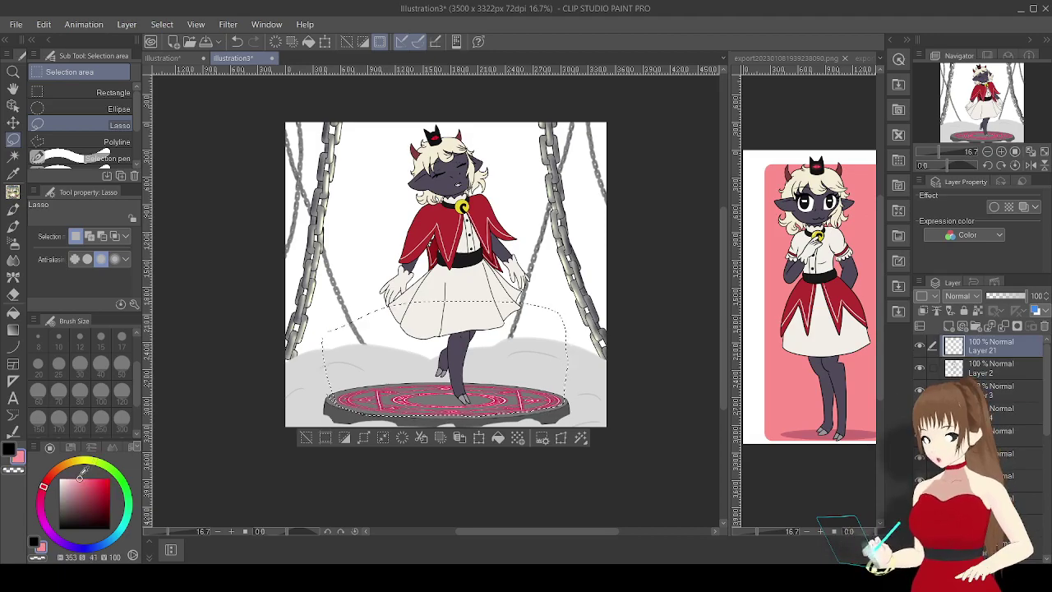
{"action": "left_click", "coordinate": [13, 329]}
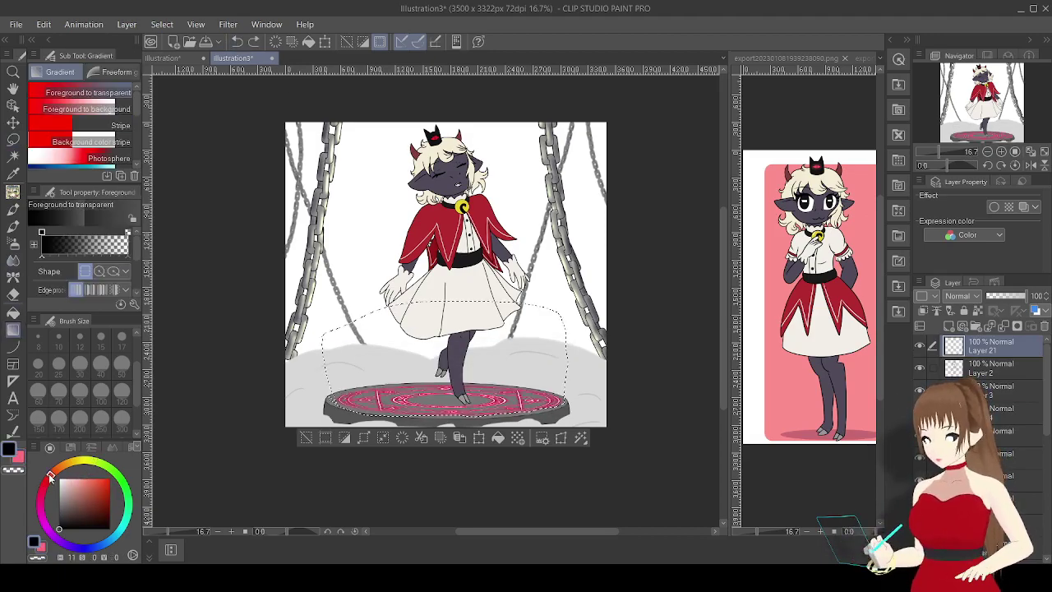
{"action": "left_click_drag", "start_coordinate": [444, 415], "coordinate": [444, 321]}
{"action": "left_click", "coordinate": [95, 485]}
{"action": "left_click_drag", "start_coordinate": [444, 415], "coordinate": [444, 321]}
Set the red gradient layer to Add (Glow), deselect, and soften the glow's edges with the Blur tool at size 300.
{"action": "left_click", "coordinate": [958, 296]}
{"action": "left_click", "coordinate": [965, 252]}
{"action": "key", "text": "ctrl+d"}
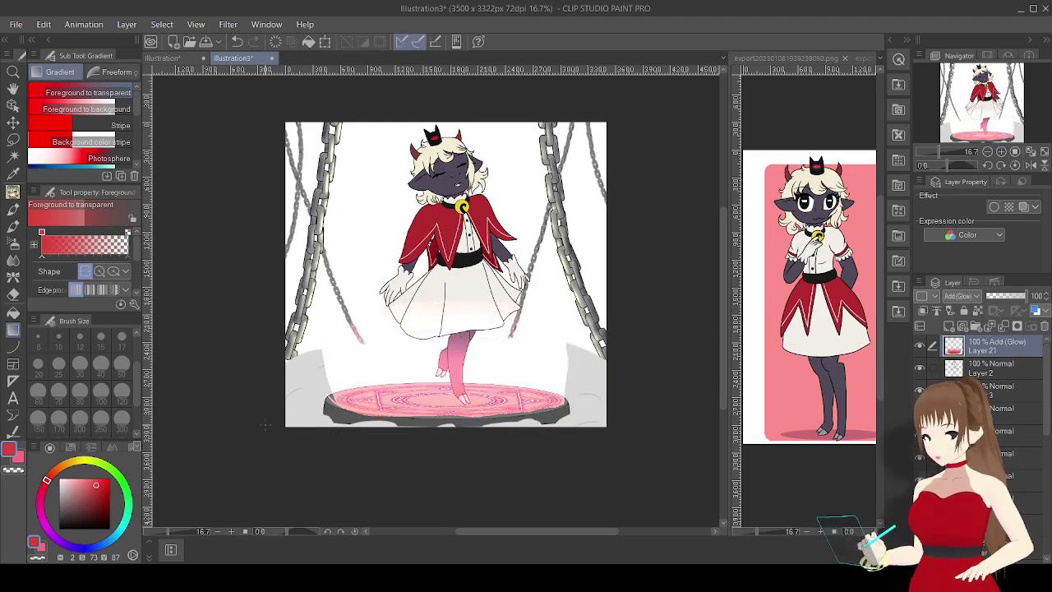
{"action": "key", "text": "j"}
{"action": "mouse_move", "coordinate": [333, 400]}
{"action": "left_mouse_down"}
{"action": "mouse_move", "coordinate": [485, 415]}
{"action": "mouse_move", "coordinate": [567, 403]}
{"action": "left_mouse_up"}
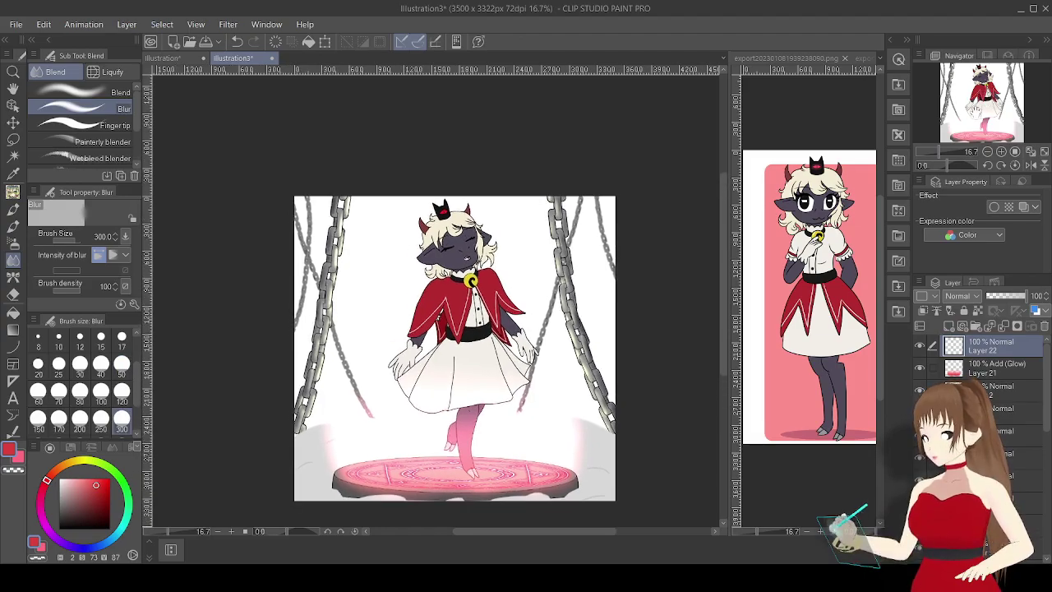
Airbrush red light on a new layer over the skirt folds, forearms and lower cape edges with the Soft airbrush at size 50.
{"action": "scroll", "coordinate": [435, 321], "scroll_direction": "up", "scroll_amount": 5}
{"action": "left_click", "coordinate": [14, 243]}
{"action": "left_click_drag", "start_coordinate": [354, 271], "coordinate": [353, 387]}
{"action": "mouse_move", "coordinate": [545, 263]}
{"action": "left_mouse_down"}
{"action": "mouse_move", "coordinate": [528, 340]}
{"action": "mouse_move", "coordinate": [373, 250]}
{"action": "left_mouse_up"}
{"action": "left_click_drag", "start_coordinate": [539, 185], "coordinate": [542, 263]}
{"action": "key", "text": "ctrl+z"}
{"action": "left_click", "coordinate": [121, 374]}
{"action": "left_click_drag", "start_coordinate": [493, 140], "coordinate": [547, 254]}
{"action": "left_click_drag", "start_coordinate": [547, 156], "coordinate": [567, 263]}
{"action": "mouse_move", "coordinate": [345, 247]}
{"action": "left_mouse_down"}
{"action": "mouse_move", "coordinate": [522, 278]}
{"action": "mouse_move", "coordinate": [600, 309]}
{"action": "left_mouse_up"}
{"action": "mouse_move", "coordinate": [378, 271]}
{"action": "left_mouse_down"}
{"action": "mouse_move", "coordinate": [274, 315]}
{"action": "mouse_move", "coordinate": [177, 571]}
{"action": "left_mouse_up"}
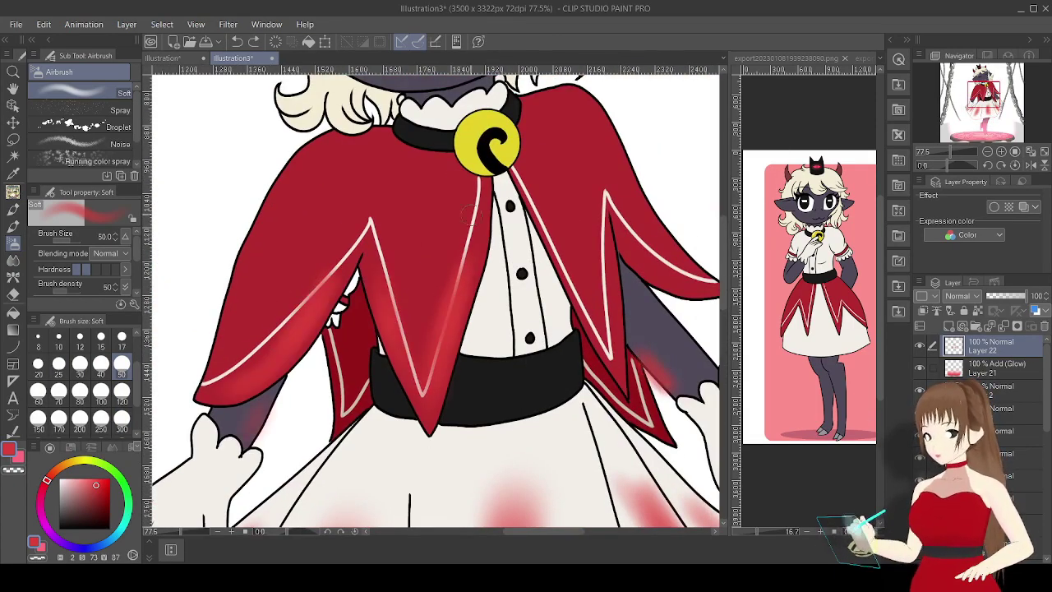
{"action": "left_click_drag", "start_coordinate": [652, 377], "coordinate": [493, 136]}
Airbrush red light on the bell, chin, ears, horns and hair tips with the Soft airbrush at size 25.
{"action": "key", "text": "bracketleft"}
{"action": "key", "text": "bracketleft"}
{"action": "key", "text": "bracketleft"}
{"action": "left_click_drag", "start_coordinate": [545, 165], "coordinate": [549, 210]}
{"action": "left_click", "coordinate": [983, 80]}
{"action": "left_click_drag", "start_coordinate": [435, 316], "coordinate": [516, 300]}
{"action": "left_click_drag", "start_coordinate": [268, 283], "coordinate": [322, 297]}
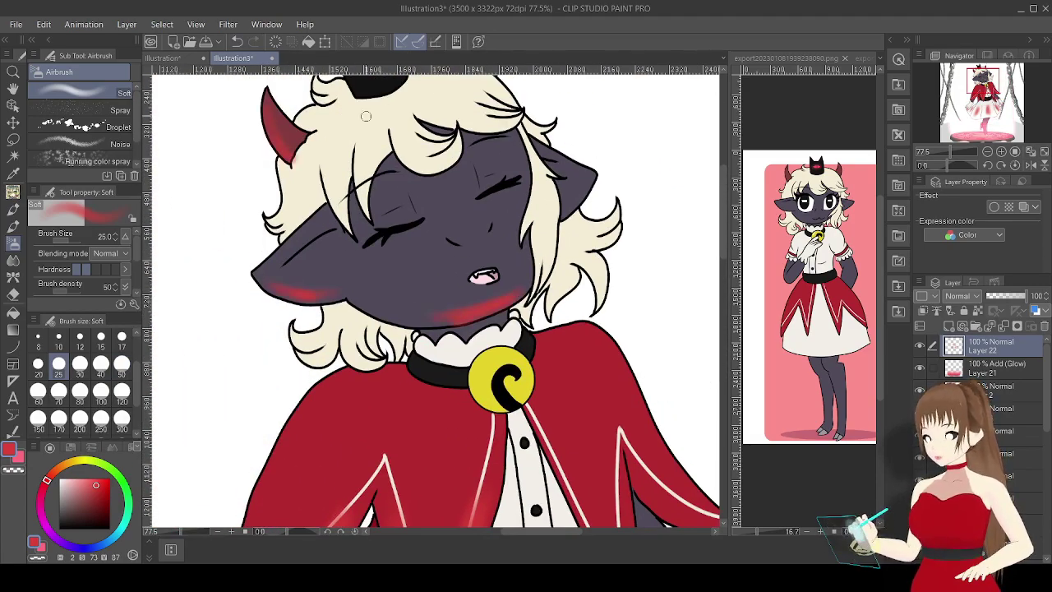
{"action": "left_click_drag", "start_coordinate": [315, 120], "coordinate": [263, 298]}
{"action": "left_click_drag", "start_coordinate": [275, 222], "coordinate": [310, 272]}
{"action": "mouse_move", "coordinate": [526, 363]}
{"action": "left_mouse_down"}
{"action": "mouse_move", "coordinate": [533, 424]}
{"action": "mouse_move", "coordinate": [494, 478]}
{"action": "mouse_move", "coordinate": [622, 245]}
{"action": "left_mouse_up"}
{"action": "left_click_drag", "start_coordinate": [435, 271], "coordinate": [493, 259]}
Set the character's red light layer to Glow dodge at 60% opacity and soften it with the Blur tool at size 120.
{"action": "left_click_drag", "start_coordinate": [950, 151], "coordinate": [878, 165]}
{"action": "left_click", "coordinate": [957, 296]}
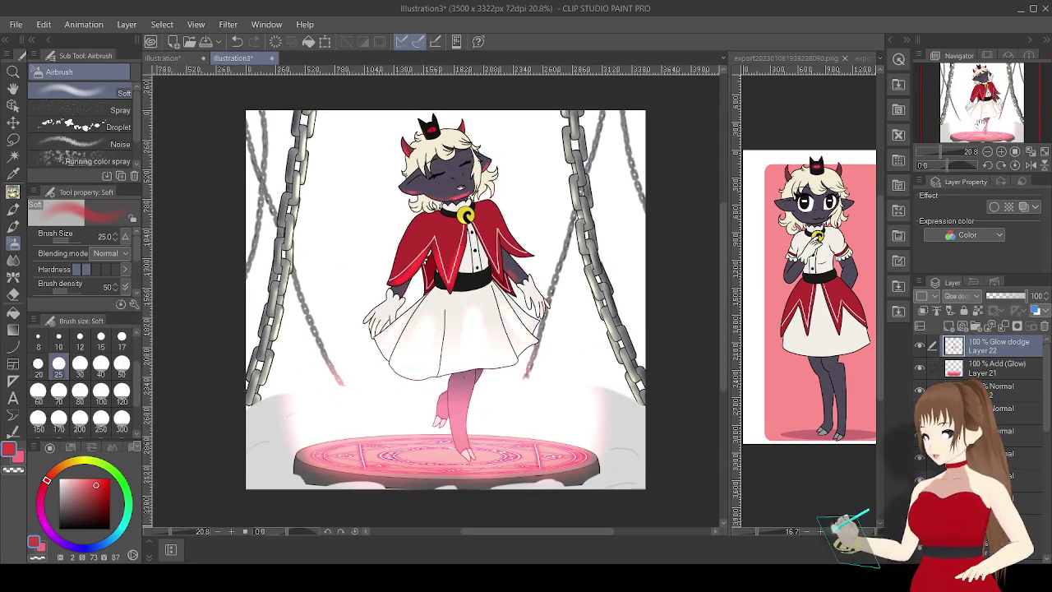
{"action": "key", "text": "j"}
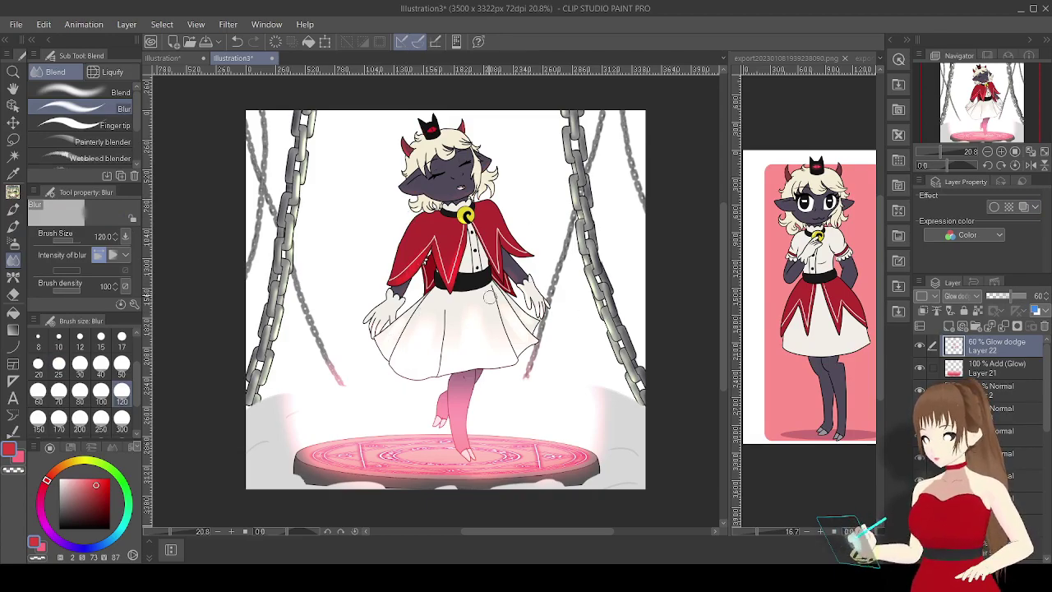
Fill the background behind the chains and mist with a dark blue-grey (H 236, S 5, V 34).
{"action": "left_click", "coordinate": [562, 470], "text": "ctrl+shift"}
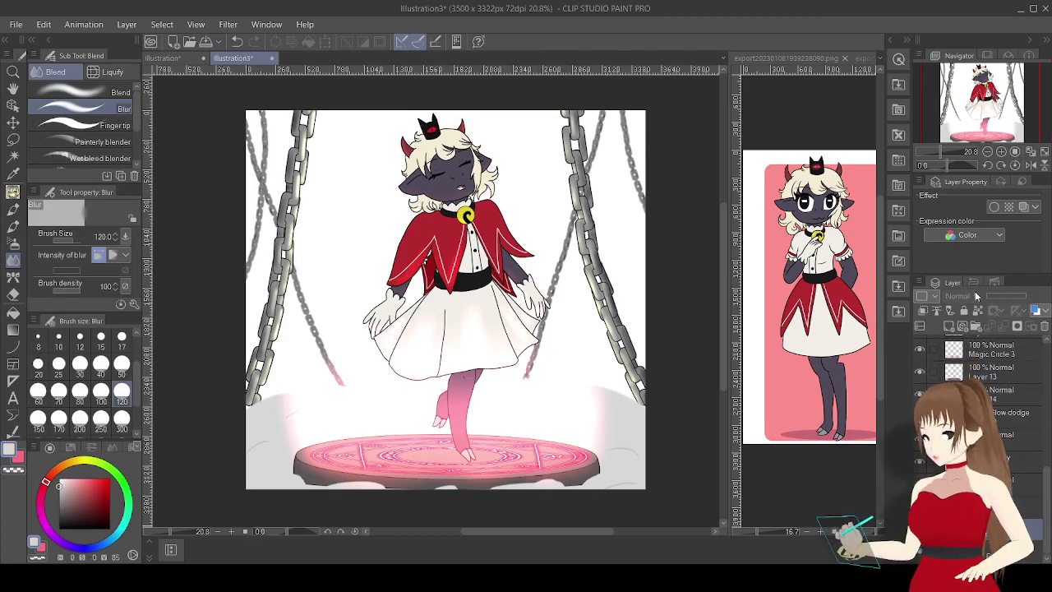
{"action": "left_click", "coordinate": [85, 546]}
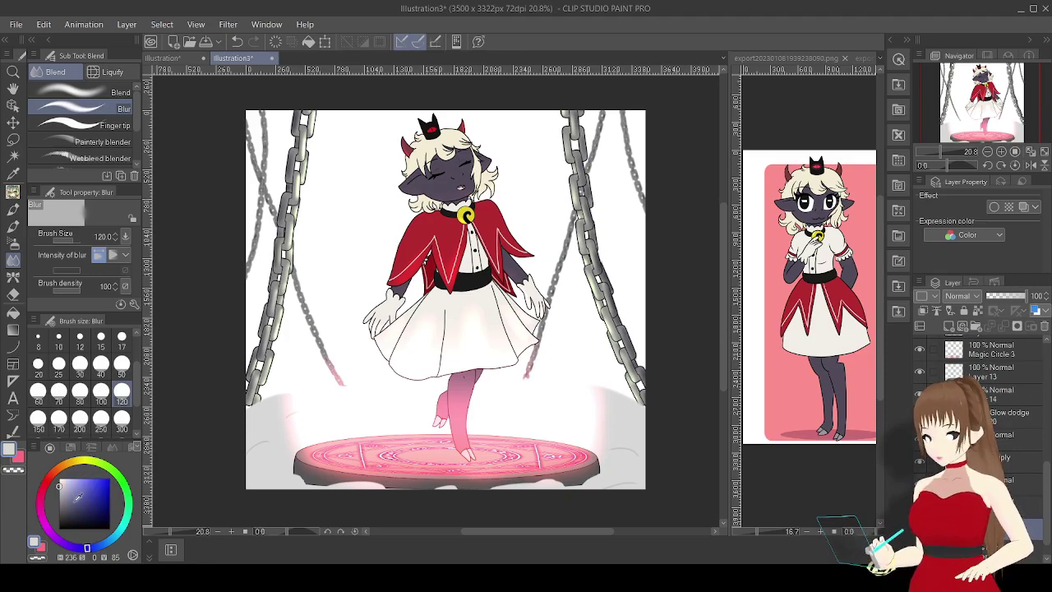
{"action": "left_click", "coordinate": [310, 43]}
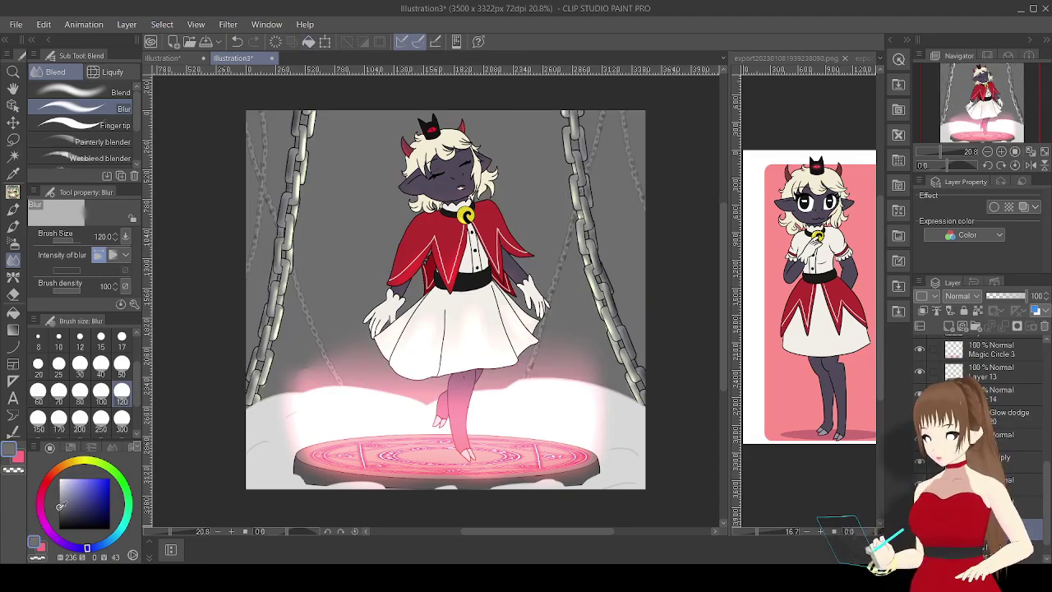
{"action": "left_click", "coordinate": [309, 44]}
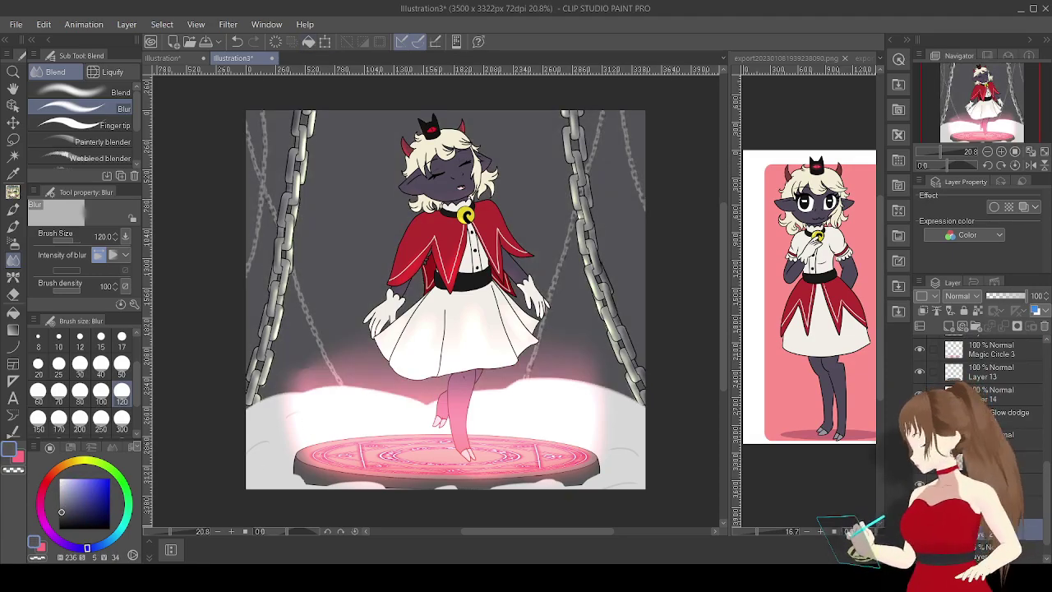
Fill a new layer above the artwork and below the glow layers with dark blue, set to Multiply blending.
{"action": "scroll", "coordinate": [978, 394], "scroll_direction": "down", "scroll_amount": 2}
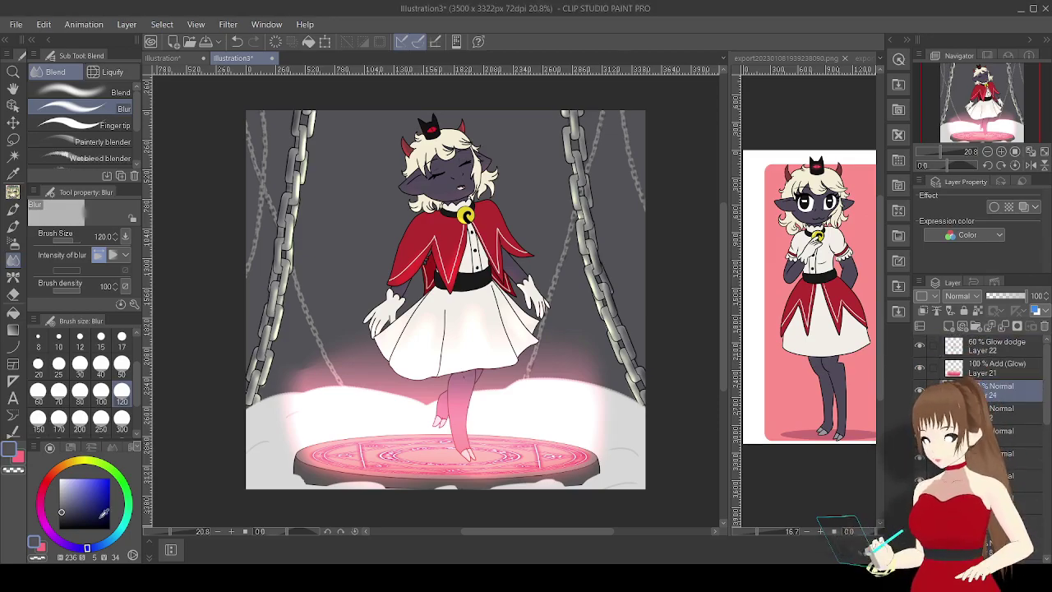
{"action": "left_click", "coordinate": [309, 43]}
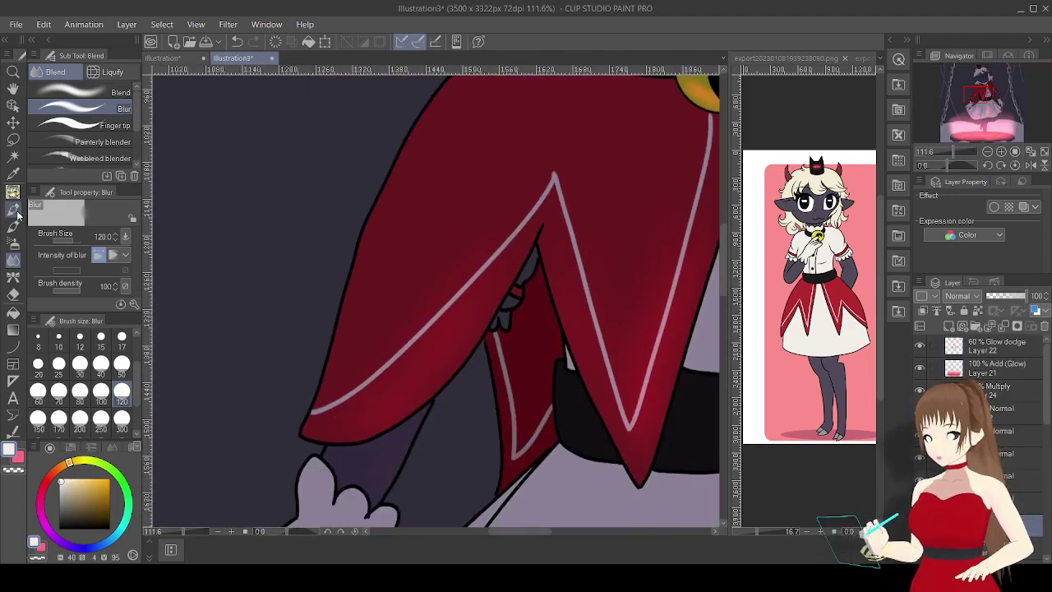
Paint the gap beneath the cape off-white and the fangs white with the Meltea Brush at size 17.
{"action": "left_click", "coordinate": [13, 210]}
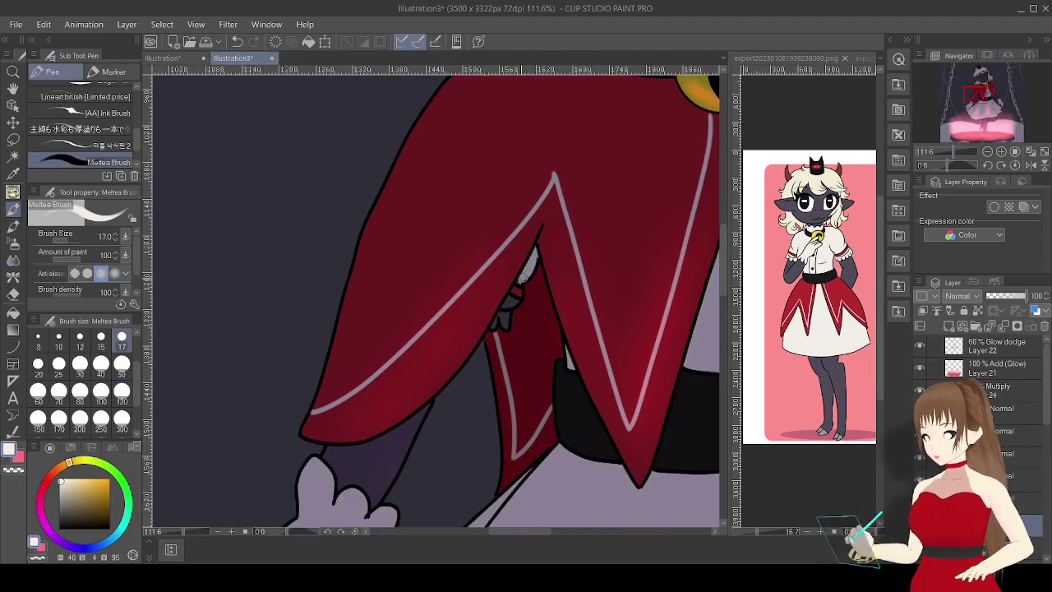
{"action": "scroll", "coordinate": [493, 322], "scroll_direction": "down", "scroll_amount": 6}
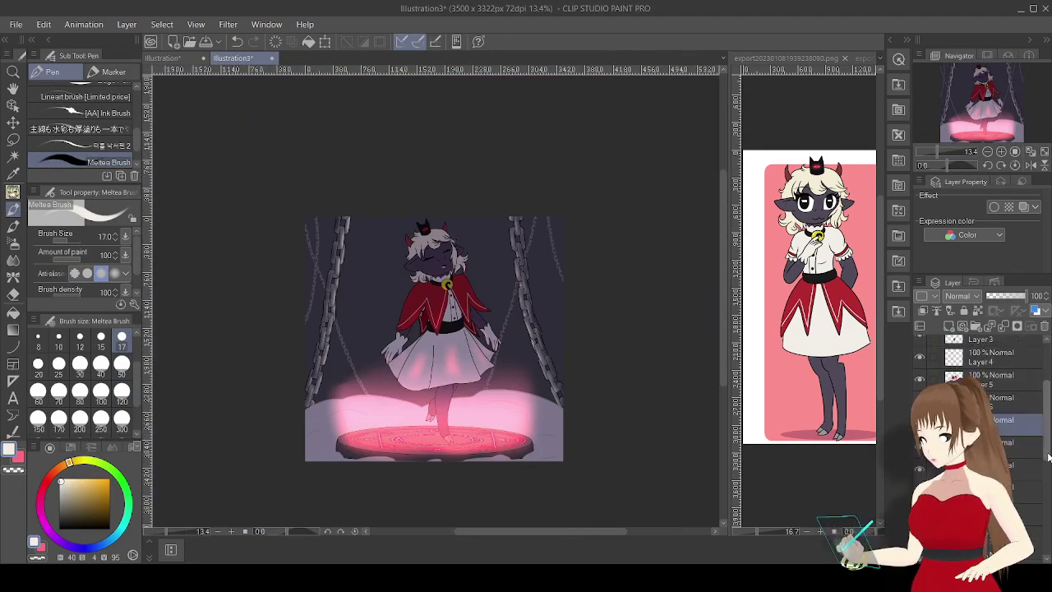
{"action": "scroll", "coordinate": [448, 303], "scroll_direction": "up", "scroll_amount": 7}
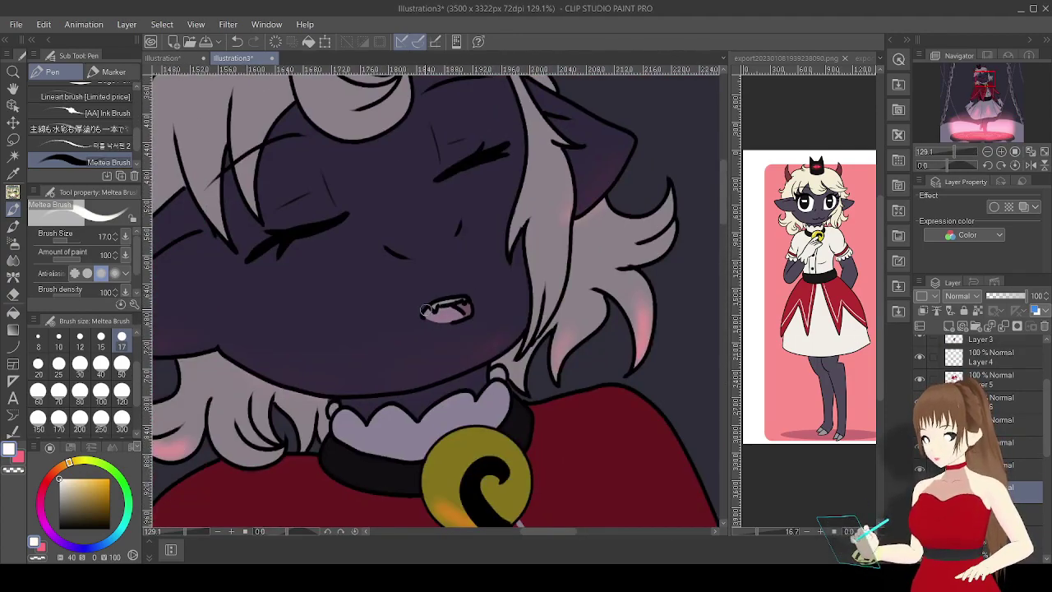
On the Glow dodge layer, airbrush pink light (H 358, S 51, V 100) at size 25 along the jaw, ear and side hair tips.
{"action": "left_click_drag", "start_coordinate": [1044, 417], "coordinate": [1044, 362]}
{"action": "left_click", "coordinate": [995, 346]}
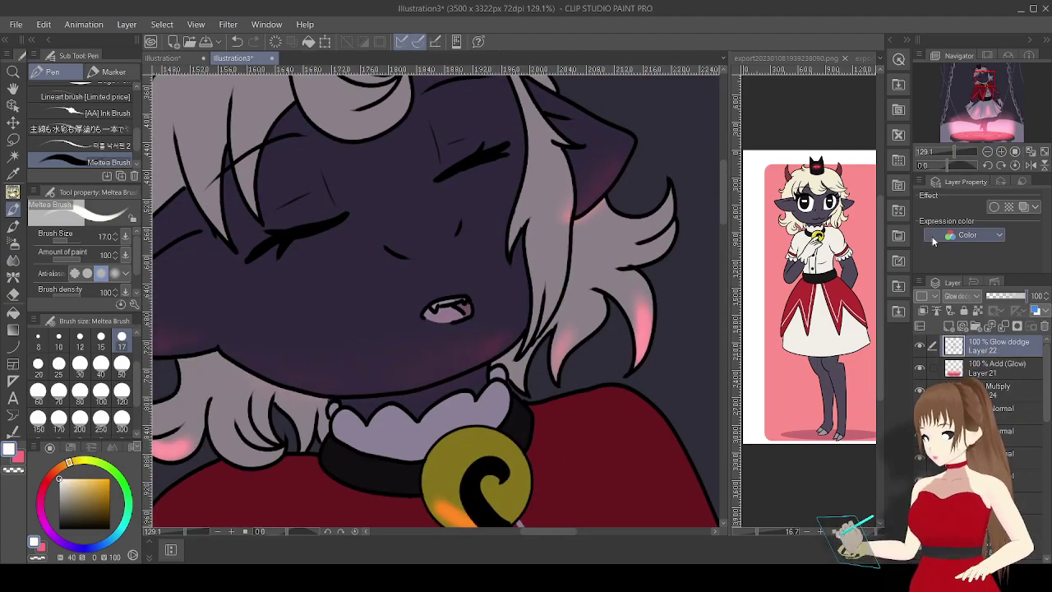
{"action": "left_click", "coordinate": [48, 484]}
{"action": "left_click", "coordinate": [84, 477]}
{"action": "key", "text": "b"}
{"action": "left_click_drag", "start_coordinate": [506, 345], "coordinate": [349, 382]}
{"action": "left_click_drag", "start_coordinate": [604, 306], "coordinate": [567, 349]}
{"action": "mouse_move", "coordinate": [632, 146]}
{"action": "left_mouse_down"}
{"action": "mouse_move", "coordinate": [576, 206]}
{"action": "mouse_move", "coordinate": [792, 282]}
{"action": "left_mouse_up"}
{"action": "left_click_drag", "start_coordinate": [325, 177], "coordinate": [345, 131]}
{"action": "left_click_drag", "start_coordinate": [633, 164], "coordinate": [567, 202]}
{"action": "left_click_drag", "start_coordinate": [481, 222], "coordinate": [435, 313]}
{"action": "left_click_drag", "start_coordinate": [559, 375], "coordinate": [536, 229]}
{"action": "mouse_move", "coordinate": [358, 261]}
{"action": "left_mouse_down"}
{"action": "mouse_move", "coordinate": [296, 250]}
{"action": "mouse_move", "coordinate": [575, 306]}
{"action": "left_mouse_up"}
{"action": "mouse_move", "coordinate": [460, 361]}
{"action": "left_mouse_down"}
{"action": "mouse_move", "coordinate": [141, 361]}
{"action": "mouse_move", "coordinate": [156, 365]}
{"action": "left_mouse_up"}
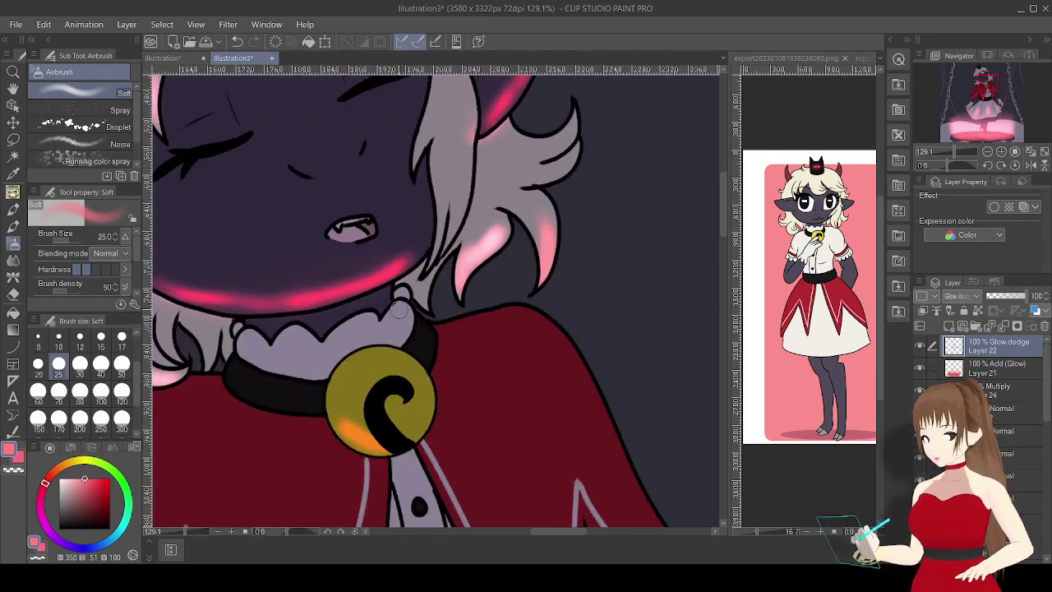
Airbrush the same pink light onto the collar, nose, bang tips, horns and base of the crown at size 25.
{"action": "left_click_drag", "start_coordinate": [386, 321], "coordinate": [409, 304]}
{"action": "left_click_drag", "start_coordinate": [468, 161], "coordinate": [448, 246]}
{"action": "left_click_drag", "start_coordinate": [353, 162], "coordinate": [537, 263]}
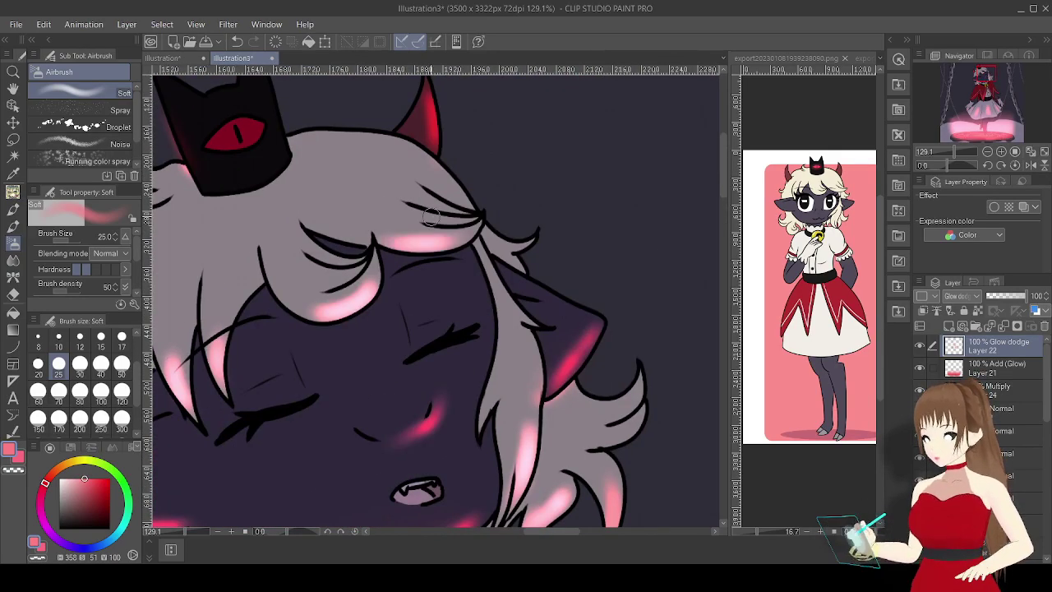
{"action": "left_click_drag", "start_coordinate": [471, 231], "coordinate": [761, 144]}
{"action": "scroll", "coordinate": [450, 214], "scroll_direction": "down", "scroll_amount": 3}
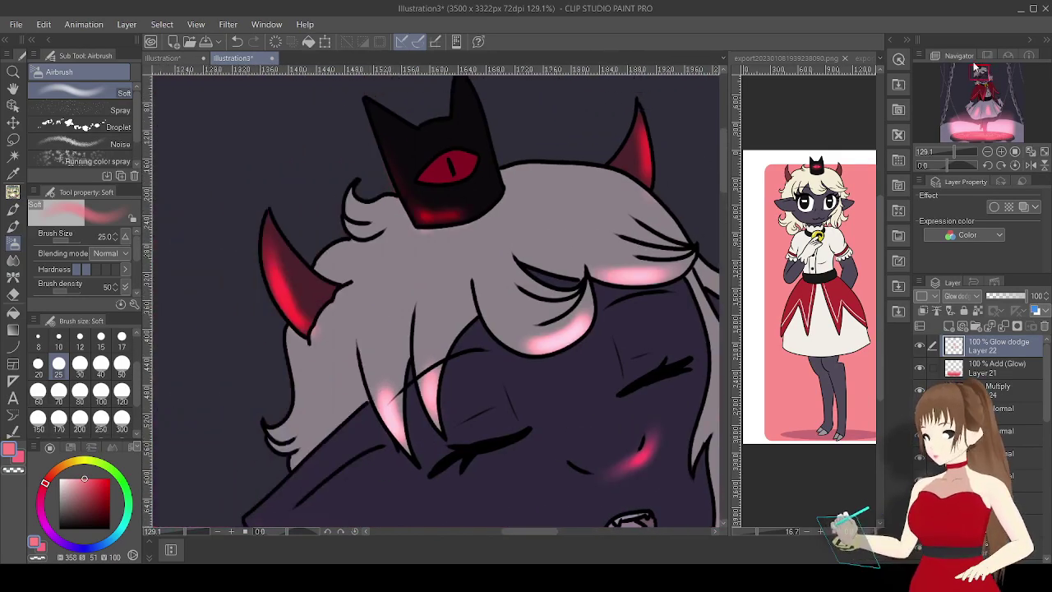
Airbrush broad pink light onto the skirt's panels at size 300, continuing on its side folds at size 120.
{"action": "left_click_drag", "start_coordinate": [450, 460], "coordinate": [451, 132]}
{"action": "left_click_drag", "start_coordinate": [345, 444], "coordinate": [353, 329]}
{"action": "mouse_move", "coordinate": [329, 460]}
{"action": "left_mouse_down"}
{"action": "mouse_move", "coordinate": [376, 356]}
{"action": "mouse_move", "coordinate": [247, 423]}
{"action": "left_mouse_up"}
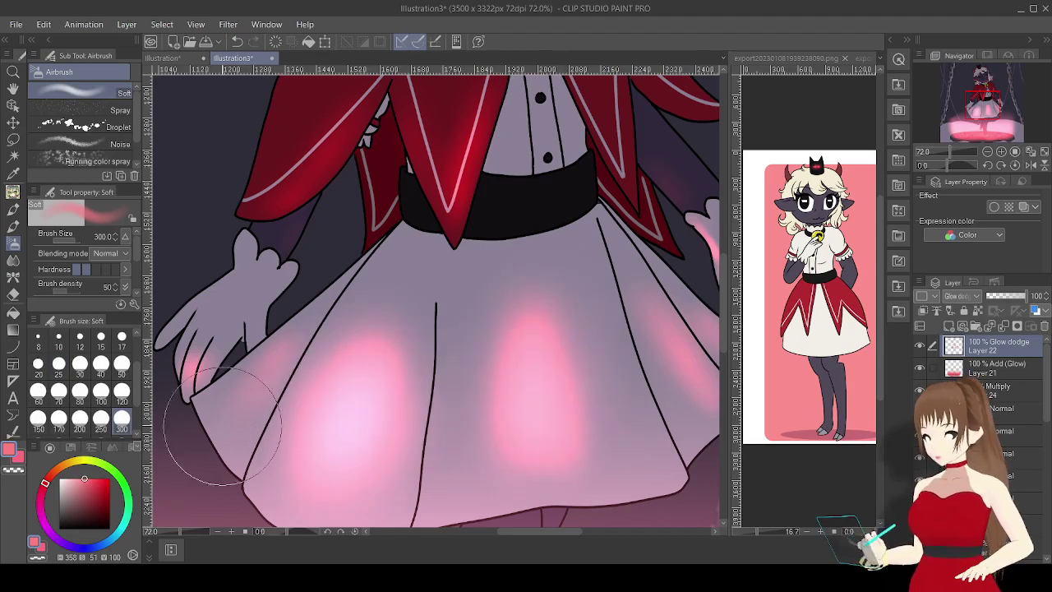
{"action": "left_click", "coordinate": [122, 401]}
{"action": "left_click_drag", "start_coordinate": [650, 288], "coordinate": [674, 378]}
{"action": "left_click_drag", "start_coordinate": [674, 370], "coordinate": [424, 304]}
Airbrush pink light onto the belt, cape and legs at size 50.
{"action": "left_click", "coordinate": [122, 374]}
{"action": "left_click_drag", "start_coordinate": [427, 234], "coordinate": [477, 279]}
{"action": "mouse_move", "coordinate": [247, 164]}
{"action": "left_mouse_down"}
{"action": "mouse_move", "coordinate": [320, 152]}
{"action": "mouse_move", "coordinate": [369, 341]}
{"action": "left_mouse_up"}
{"action": "left_click_drag", "start_coordinate": [386, 304], "coordinate": [509, 230]}
{"action": "left_click_drag", "start_coordinate": [657, 460], "coordinate": [658, 156]}
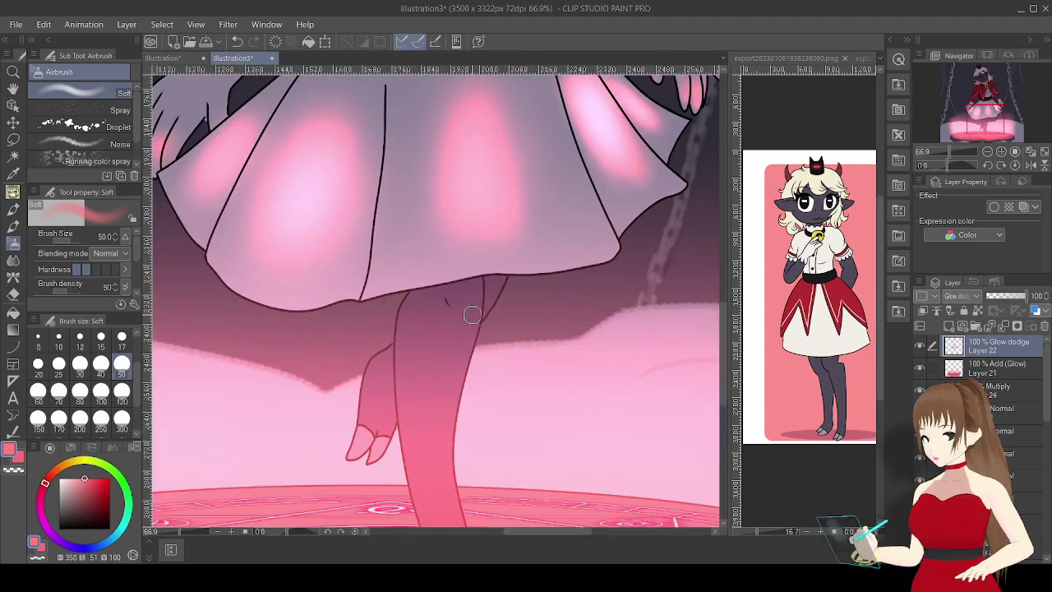
{"action": "left_click_drag", "start_coordinate": [457, 329], "coordinate": [460, 428]}
{"action": "left_click_drag", "start_coordinate": [494, 411], "coordinate": [493, 247]}
{"action": "left_click_drag", "start_coordinate": [534, 189], "coordinate": [547, 354]}
{"action": "left_click_drag", "start_coordinate": [485, 214], "coordinate": [493, 263]}
{"action": "scroll", "coordinate": [485, 246], "scroll_direction": "down", "scroll_amount": 1}
Extend the pink glow across the skirt's front panel to the hem and soften the skirt highlights with Blur at size 120.
{"action": "mouse_move", "coordinate": [448, 98]}
{"action": "left_mouse_down"}
{"action": "mouse_move", "coordinate": [448, 341]}
{"action": "mouse_move", "coordinate": [394, 214]}
{"action": "left_mouse_up"}
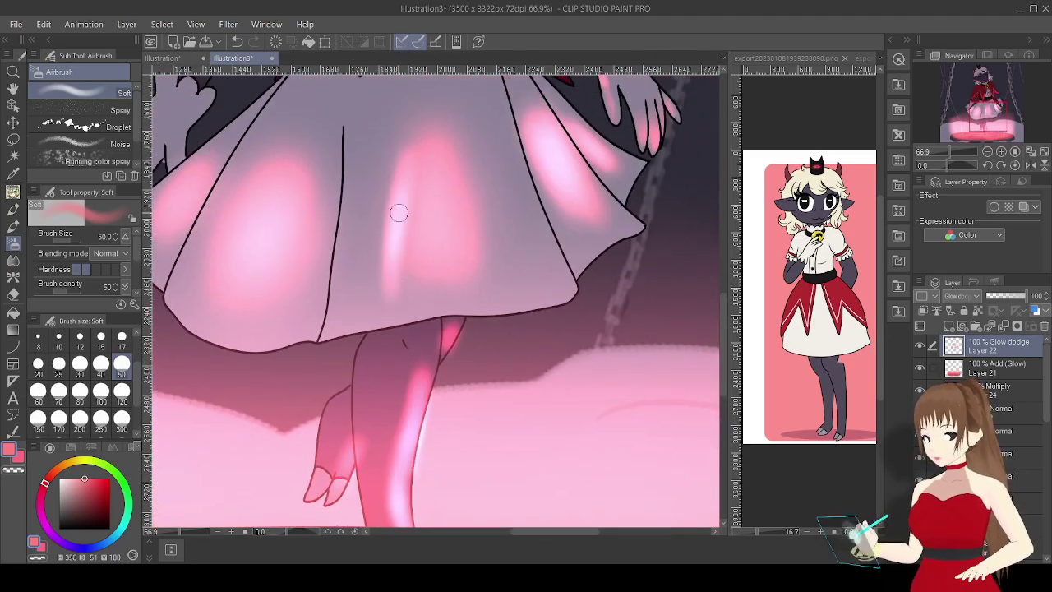
{"action": "left_click_drag", "start_coordinate": [399, 164], "coordinate": [477, 304]}
{"action": "left_click_drag", "start_coordinate": [411, 230], "coordinate": [485, 313]}
{"action": "key", "text": "j"}
{"action": "mouse_move", "coordinate": [403, 164]}
{"action": "left_mouse_down"}
{"action": "mouse_move", "coordinate": [466, 288]}
{"action": "mouse_move", "coordinate": [402, 280]}
{"action": "left_mouse_up"}
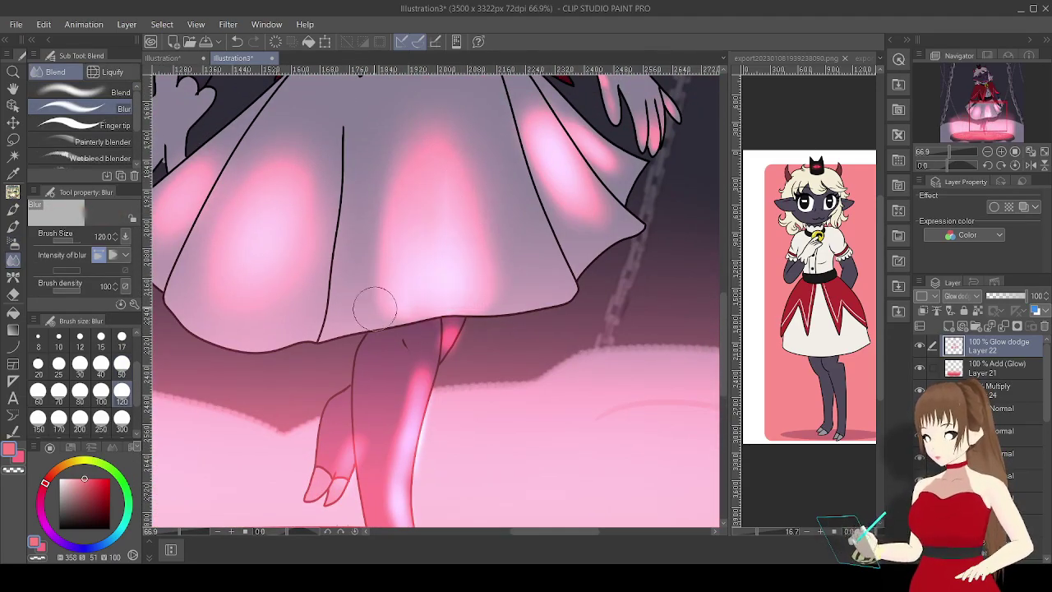
{"action": "left_click_drag", "start_coordinate": [570, 224], "coordinate": [567, 131]}
{"action": "left_click_drag", "start_coordinate": [415, 118], "coordinate": [218, 282]}
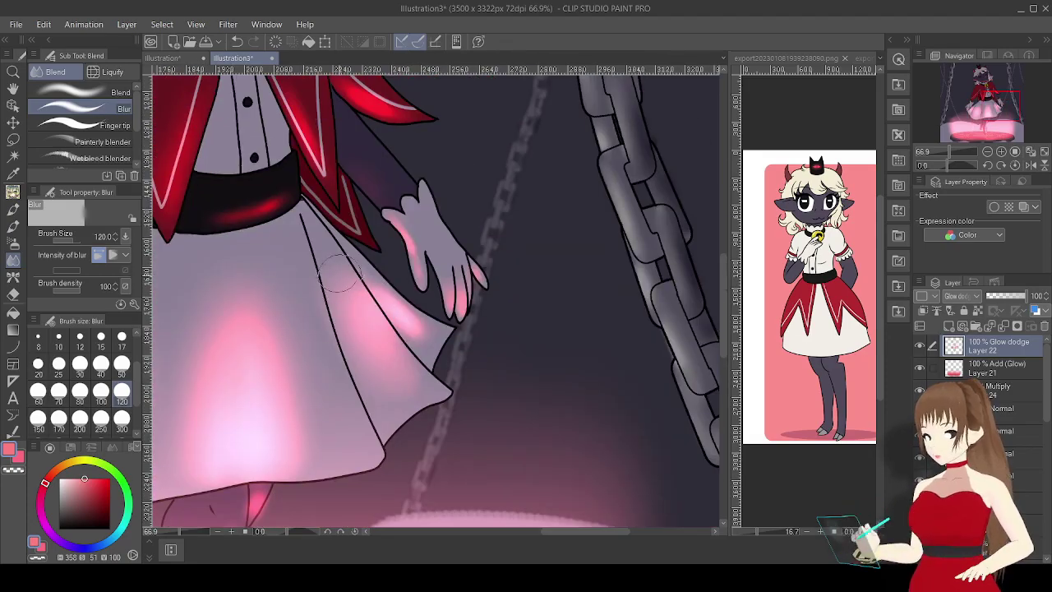
Soften the pink highlights on the belt, hand, arm, ears, horns and face with the Blur tool at size 40.
{"action": "left_click", "coordinate": [121, 336]}
{"action": "key", "text": "bracketright"}
{"action": "key", "text": "bracketright"}
{"action": "key", "text": "bracketright"}
{"action": "key", "text": "bracketright"}
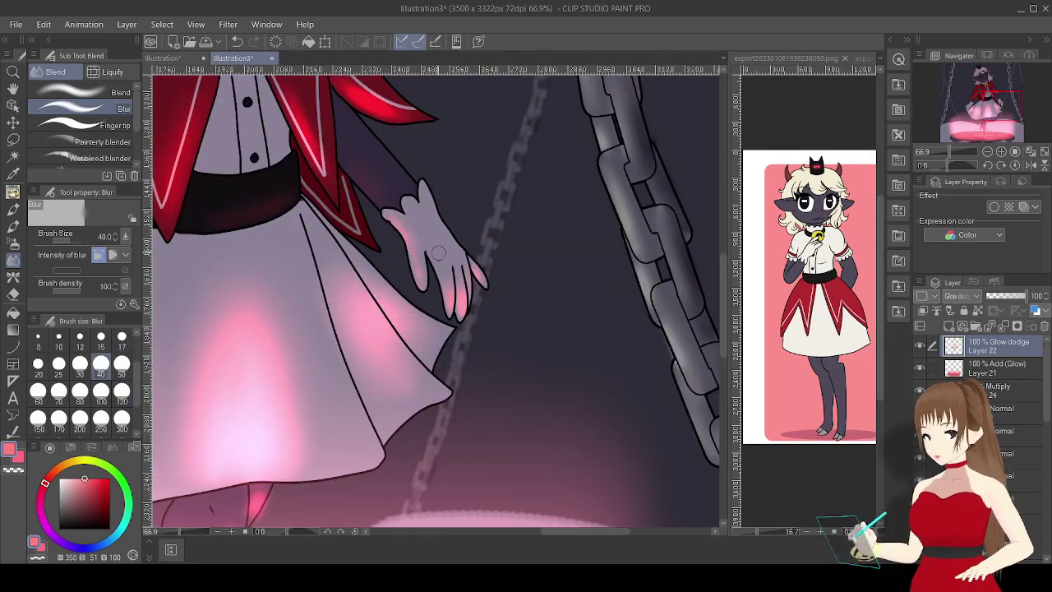
{"action": "mouse_move", "coordinate": [386, 198]}
{"action": "left_mouse_down"}
{"action": "mouse_move", "coordinate": [353, 168]}
{"action": "mouse_move", "coordinate": [377, 195]}
{"action": "left_mouse_up"}
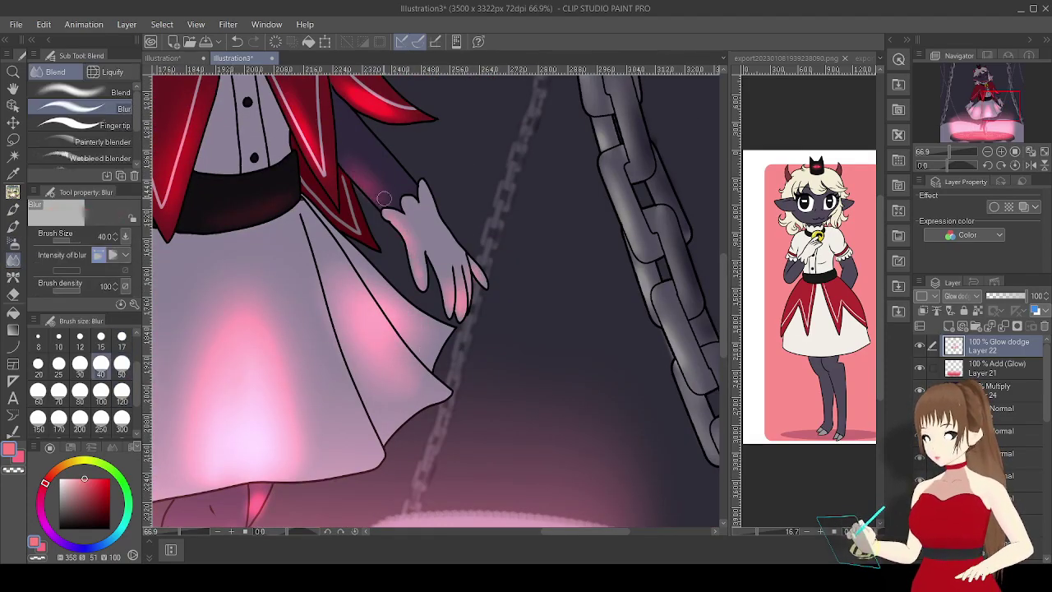
{"action": "left_click_drag", "start_coordinate": [943, 107], "coordinate": [941, 87]}
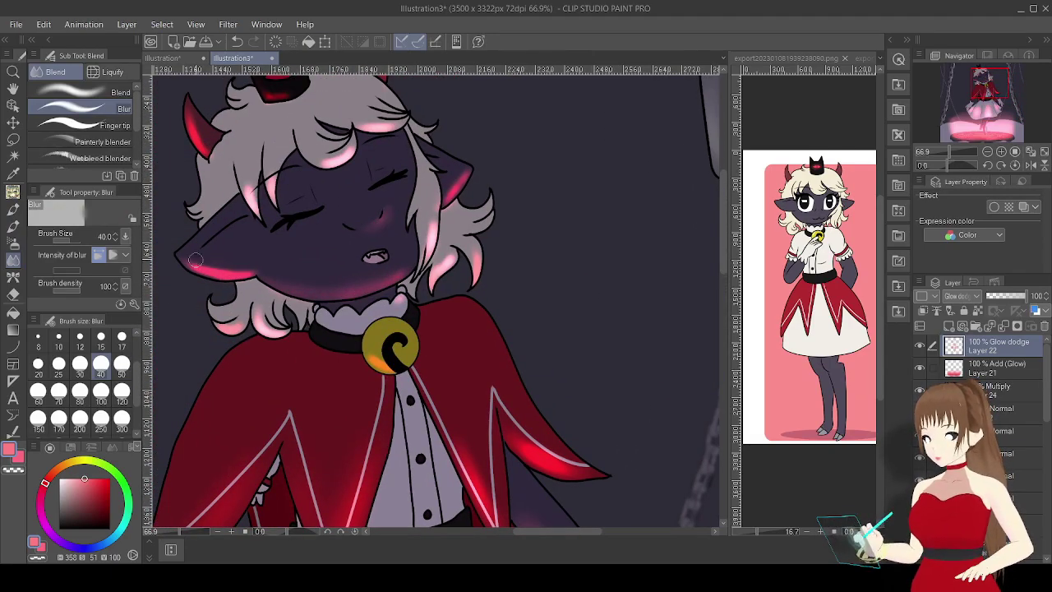
{"action": "left_click_drag", "start_coordinate": [183, 256], "coordinate": [246, 276]}
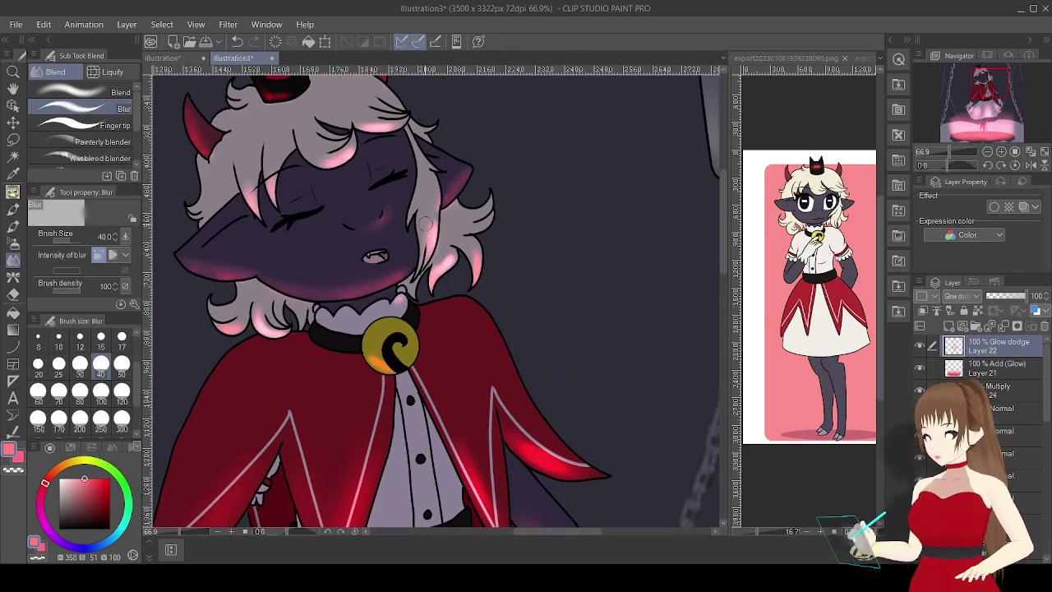
{"action": "mouse_move", "coordinate": [978, 97]}
{"action": "left_mouse_down"}
{"action": "mouse_move", "coordinate": [978, 138]}
{"action": "mouse_move", "coordinate": [976, 99]}
{"action": "left_mouse_up"}
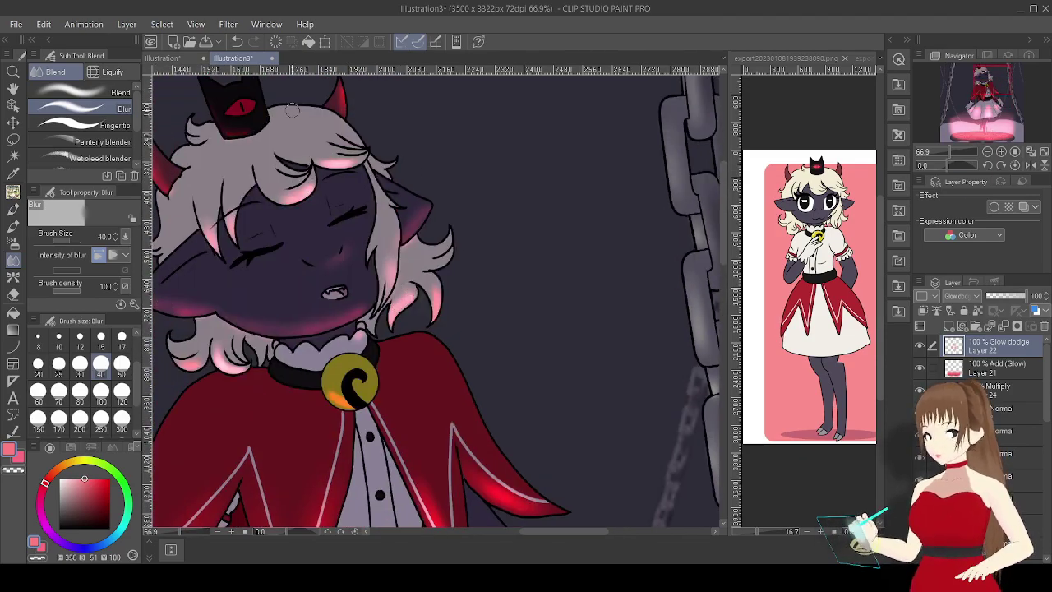
Soften the pink highlights on both legs with the Blur tool at size 120.
{"action": "key", "text": "e"}
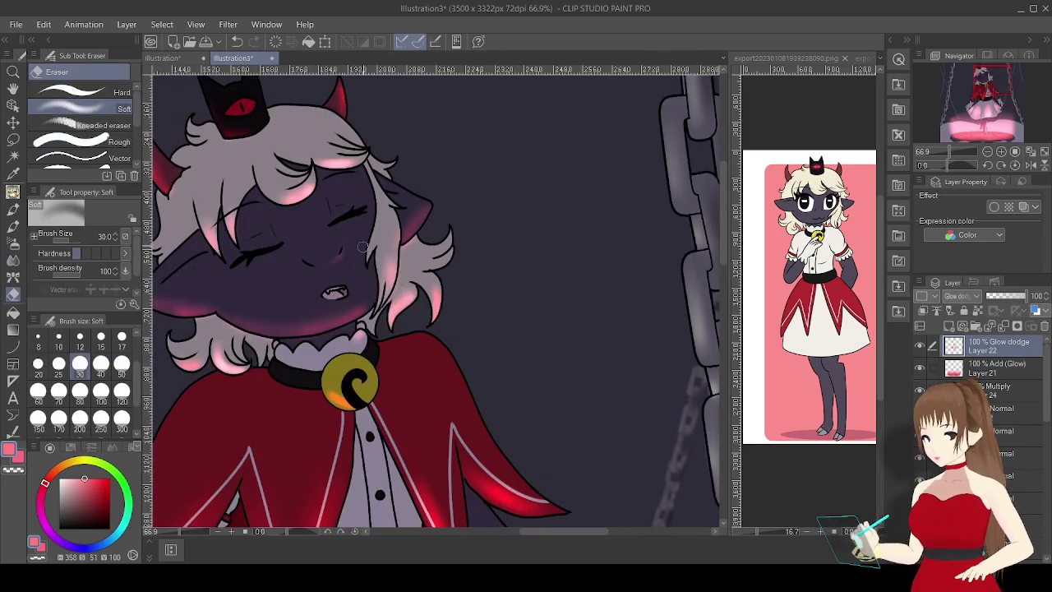
{"action": "scroll", "coordinate": [460, 300], "scroll_direction": "down", "scroll_amount": 5}
{"action": "scroll", "coordinate": [395, 444], "scroll_direction": "up", "scroll_amount": 6}
{"action": "key", "text": "j"}
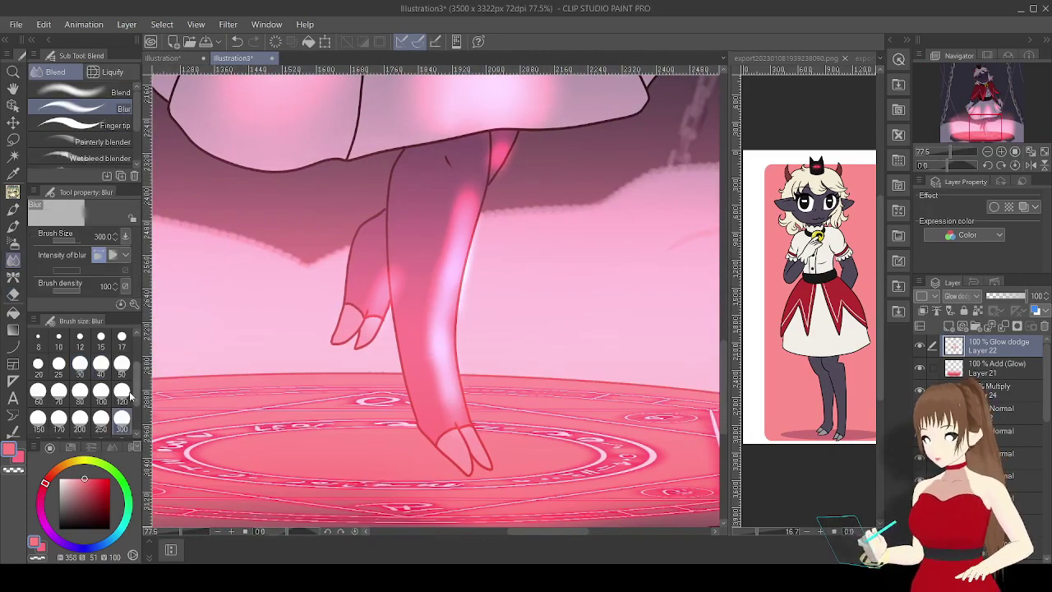
{"action": "left_click", "coordinate": [122, 401]}
{"action": "left_click_drag", "start_coordinate": [457, 193], "coordinate": [467, 454]}
{"action": "left_click_drag", "start_coordinate": [491, 196], "coordinate": [510, 161]}
Airbrush bright highlights onto the hooves at size 17 and soften them with the Blur tool.
{"action": "key", "text": "b"}
{"action": "left_click_drag", "start_coordinate": [456, 437], "coordinate": [468, 468]}
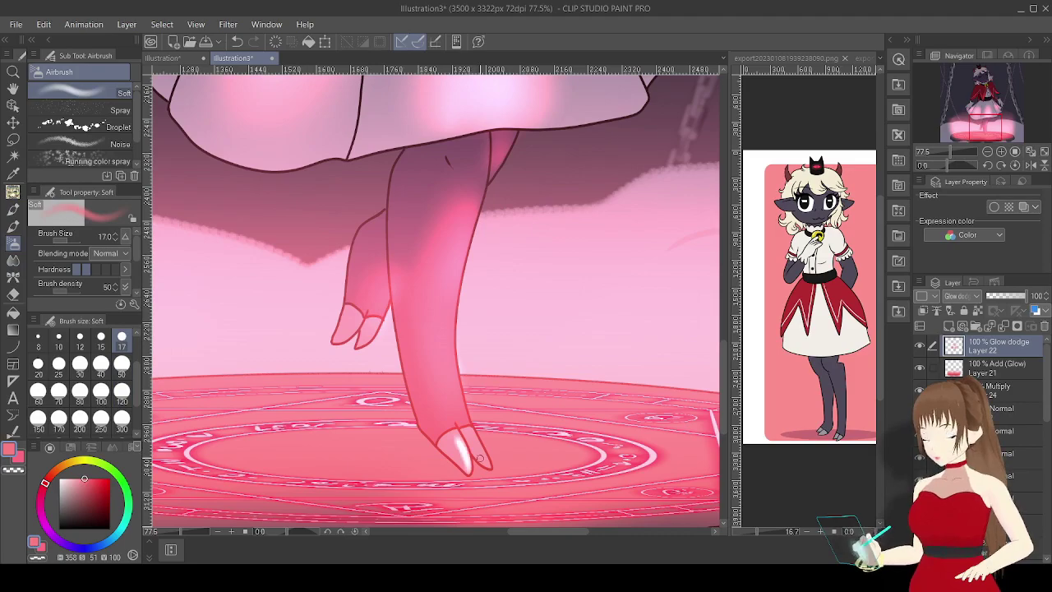
{"action": "key", "text": "j"}
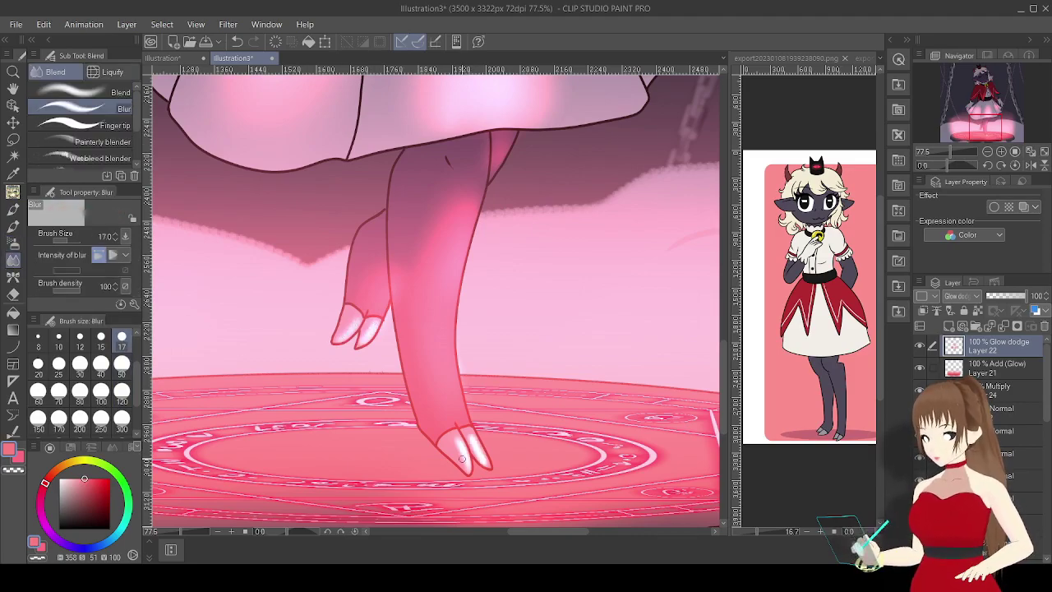
{"action": "left_click", "coordinate": [984, 78]}
{"action": "left_click", "coordinate": [122, 363]}
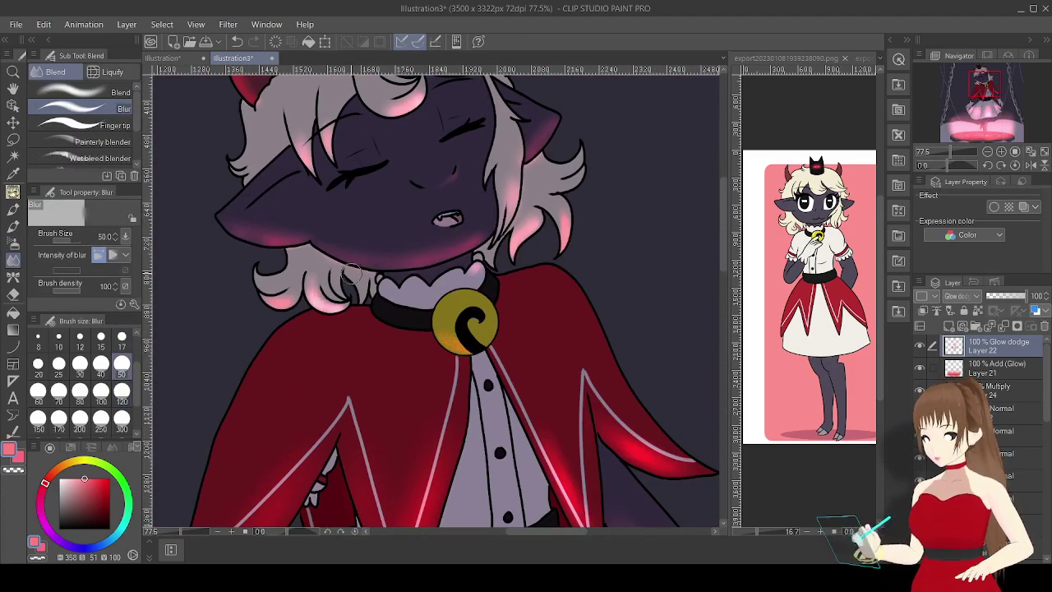
{"action": "left_click_drag", "start_coordinate": [972, 82], "coordinate": [972, 93]}
{"action": "mouse_move", "coordinate": [963, 152]}
{"action": "left_mouse_down"}
{"action": "mouse_move", "coordinate": [942, 163]}
{"action": "mouse_move", "coordinate": [949, 150]}
{"action": "left_mouse_up"}
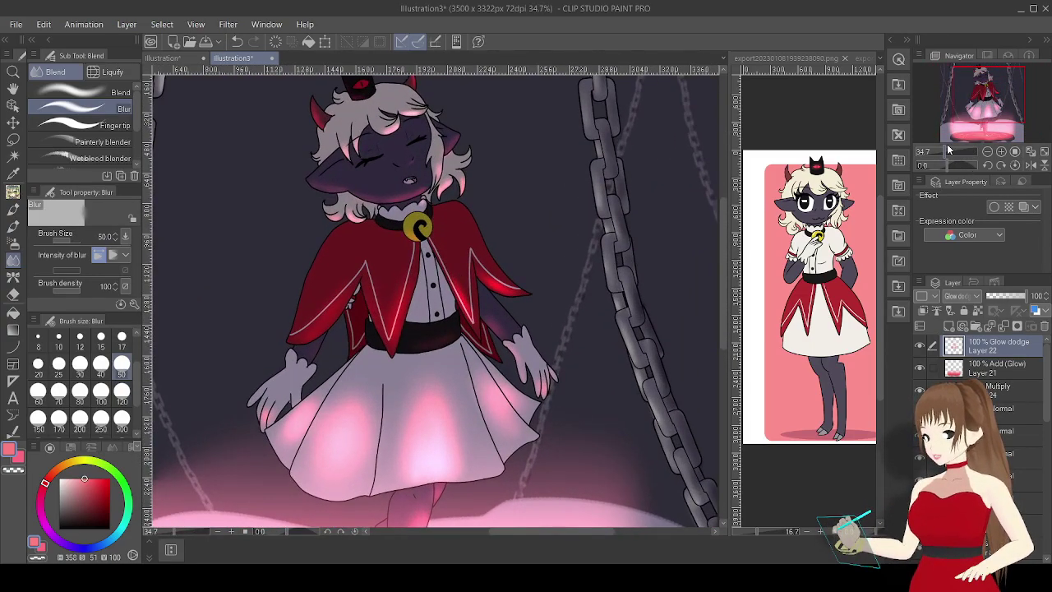
On the Normal layer, airbrush dark purple shadows (H 261, S 86, V 22) on the cape, skirt folds and ear at size 50.
{"action": "left_click", "coordinate": [1011, 430]}
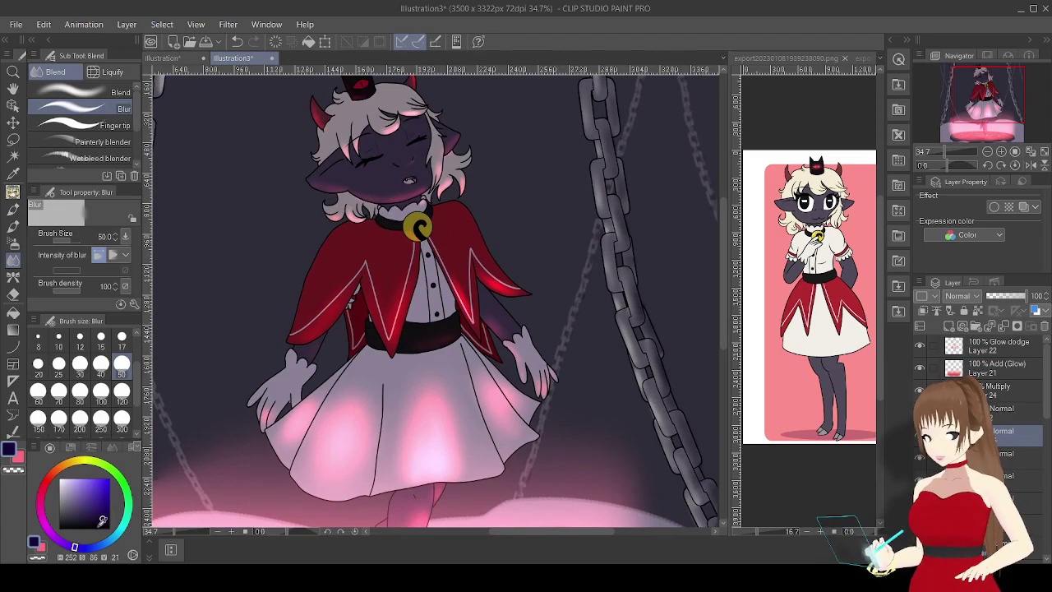
{"action": "left_click", "coordinate": [14, 242]}
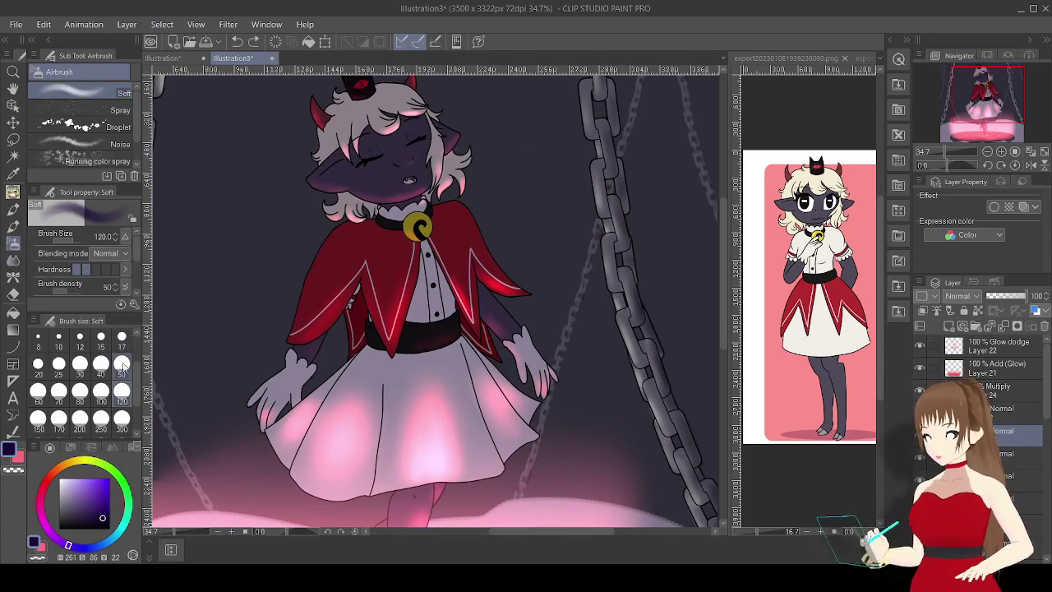
{"action": "mouse_move", "coordinate": [268, 380]}
{"action": "left_mouse_down"}
{"action": "mouse_move", "coordinate": [305, 403]}
{"action": "mouse_move", "coordinate": [330, 444]}
{"action": "left_mouse_up"}
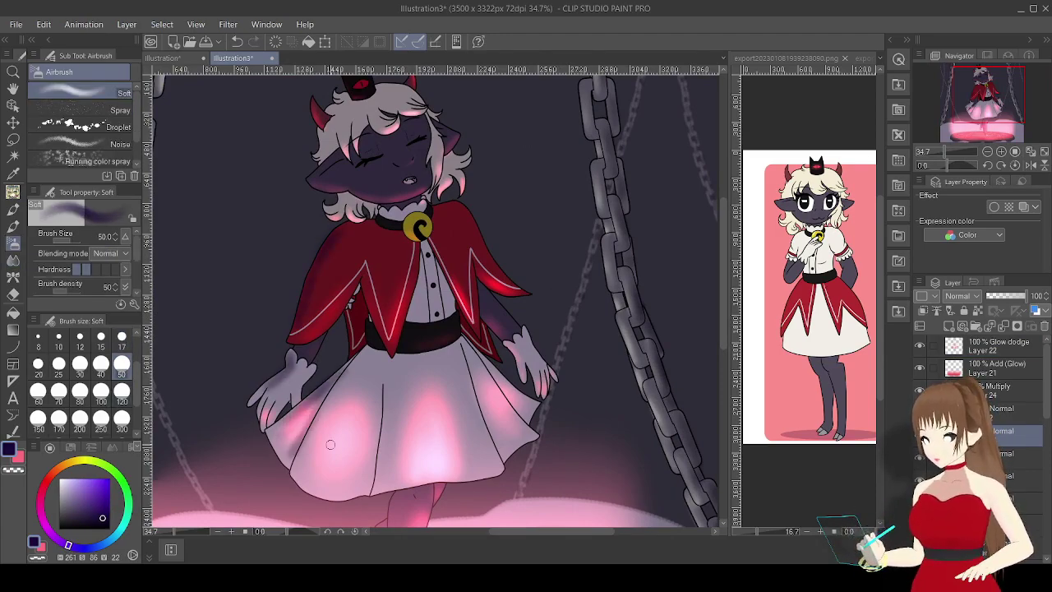
{"action": "mouse_move", "coordinate": [344, 378]}
{"action": "left_mouse_down"}
{"action": "mouse_move", "coordinate": [379, 429]}
{"action": "mouse_move", "coordinate": [527, 402]}
{"action": "left_mouse_up"}
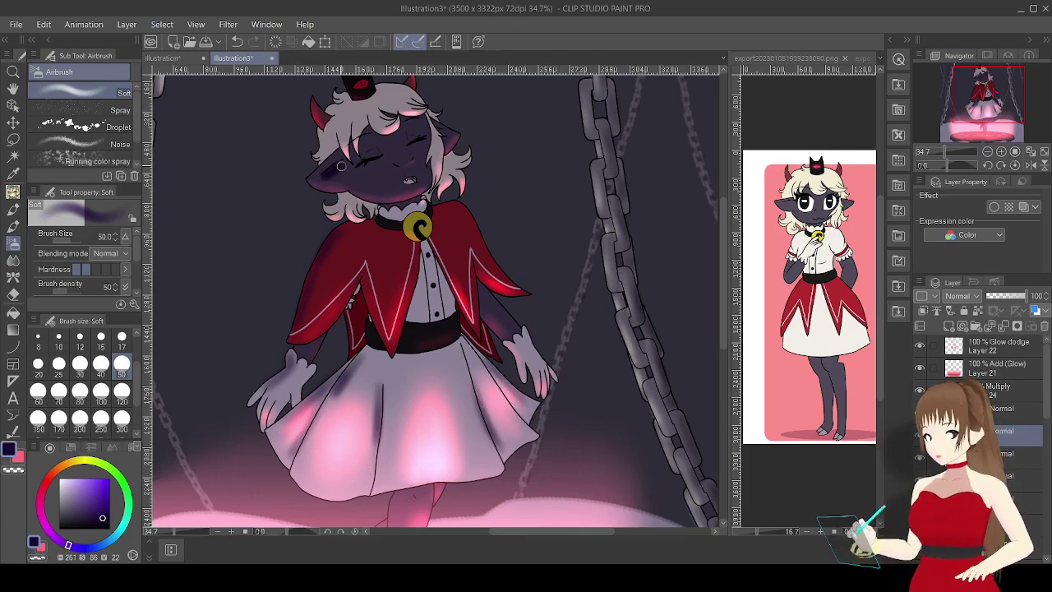
Airbrush dark purple shadows on the forehead below the bangs, the face and the crown's points at size 17.
{"action": "left_click", "coordinate": [122, 336]}
{"action": "scroll", "coordinate": [256, 230], "scroll_direction": "up", "scroll_amount": 8}
{"action": "mouse_move", "coordinate": [436, 349]}
{"action": "left_mouse_down"}
{"action": "mouse_move", "coordinate": [512, 305]}
{"action": "mouse_move", "coordinate": [493, 324]}
{"action": "left_mouse_up"}
{"action": "mouse_move", "coordinate": [501, 222]}
{"action": "left_mouse_down"}
{"action": "mouse_move", "coordinate": [432, 144]}
{"action": "mouse_move", "coordinate": [494, 74]}
{"action": "mouse_move", "coordinate": [240, 382]}
{"action": "mouse_move", "coordinate": [228, 370]}
{"action": "left_mouse_up"}
{"action": "left_click_drag", "start_coordinate": [222, 78], "coordinate": [243, 185]}
{"action": "left_click_drag", "start_coordinate": [156, 139], "coordinate": [223, 181]}
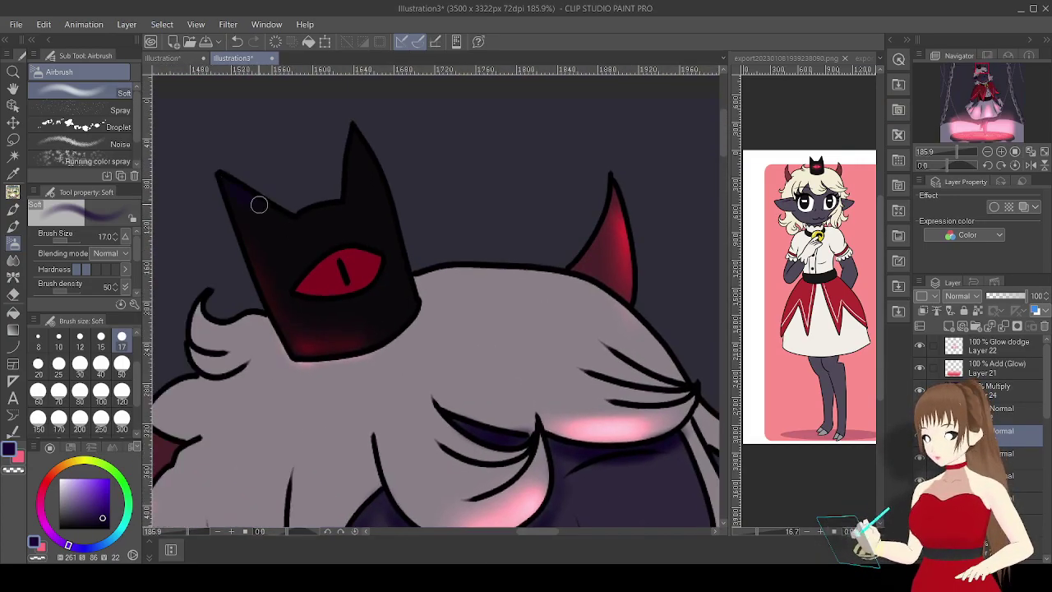
Shade the hair beneath the crown and above the large ear with dark purple airbrush strands at size 12.
{"action": "scroll", "coordinate": [974, 119], "scroll_direction": "down", "scroll_amount": 4}
{"action": "left_click", "coordinate": [80, 336]}
{"action": "left_click_drag", "start_coordinate": [360, 240], "coordinate": [349, 319]}
{"action": "left_click_drag", "start_coordinate": [343, 193], "coordinate": [329, 304]}
{"action": "left_click_drag", "start_coordinate": [379, 194], "coordinate": [376, 288]}
{"action": "mouse_move", "coordinate": [401, 202]}
{"action": "left_mouse_down"}
{"action": "mouse_move", "coordinate": [385, 248]}
{"action": "mouse_move", "coordinate": [322, 166]}
{"action": "left_mouse_up"}
{"action": "mouse_move", "coordinate": [366, 218]}
{"action": "left_mouse_down"}
{"action": "mouse_move", "coordinate": [353, 182]}
{"action": "mouse_move", "coordinate": [309, 271]}
{"action": "left_mouse_up"}
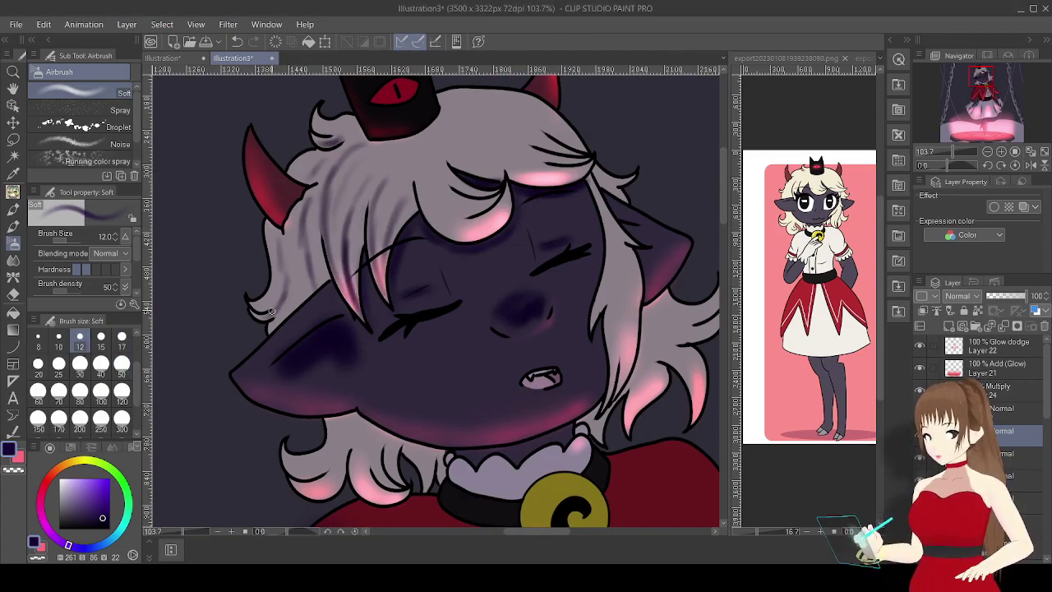
Continue the dark purple hair strands at size 12 on the lower curls, long side lock, bangs and top of the head.
{"action": "left_click_drag", "start_coordinate": [342, 419], "coordinate": [290, 473]}
{"action": "mouse_move", "coordinate": [367, 437]}
{"action": "left_mouse_down"}
{"action": "mouse_move", "coordinate": [372, 427]}
{"action": "mouse_move", "coordinate": [373, 451]}
{"action": "left_mouse_up"}
{"action": "left_click_drag", "start_coordinate": [427, 480], "coordinate": [441, 481]}
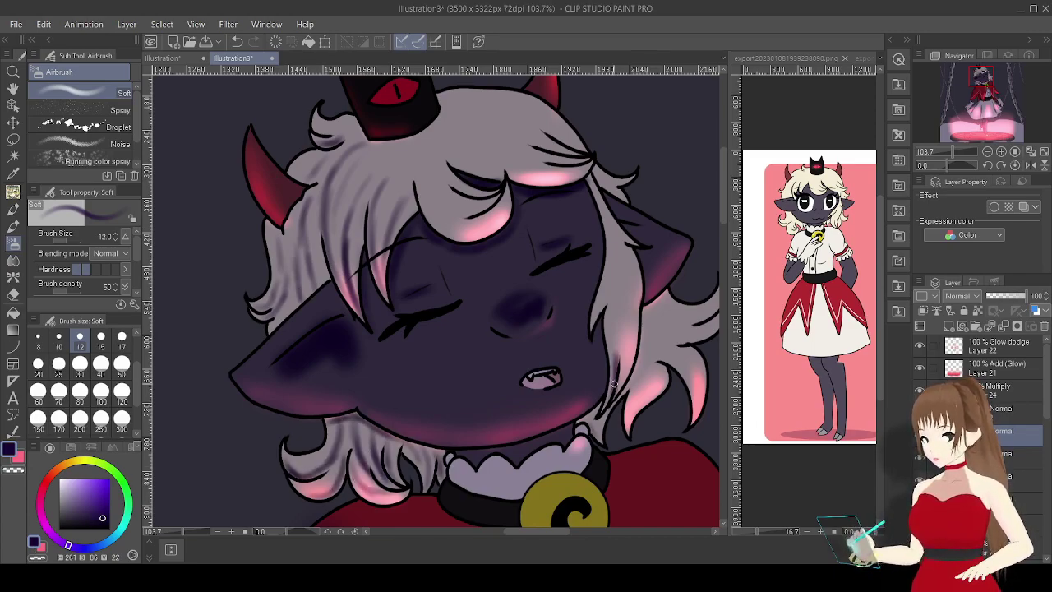
{"action": "left_click_drag", "start_coordinate": [604, 306], "coordinate": [612, 316]}
{"action": "left_click_drag", "start_coordinate": [621, 247], "coordinate": [629, 378]}
{"action": "mouse_move", "coordinate": [475, 199]}
{"action": "left_mouse_down"}
{"action": "mouse_move", "coordinate": [370, 329]}
{"action": "mouse_move", "coordinate": [345, 333]}
{"action": "mouse_move", "coordinate": [367, 318]}
{"action": "left_mouse_up"}
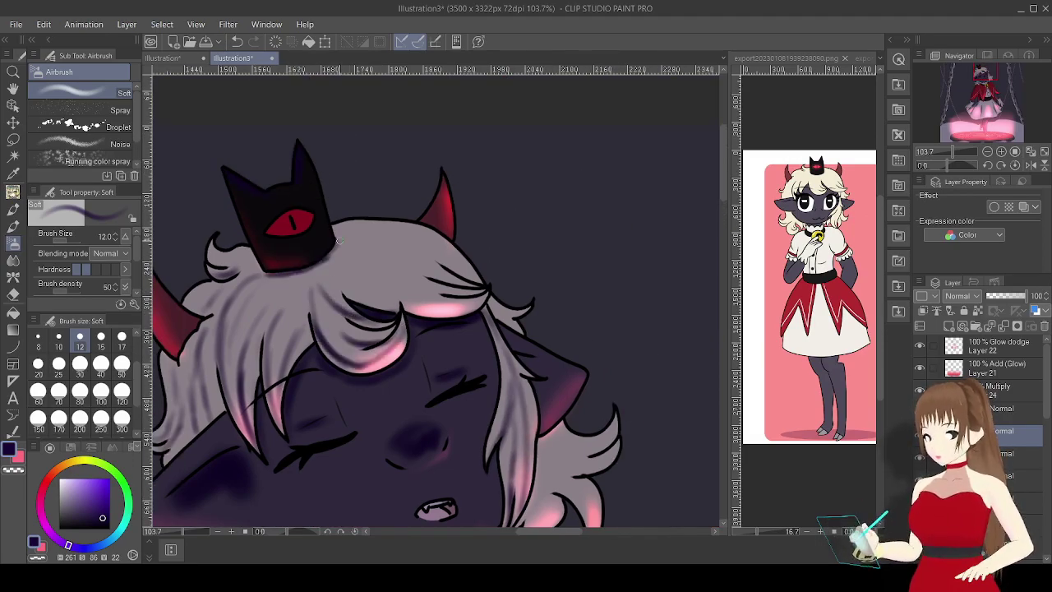
{"action": "left_click_drag", "start_coordinate": [423, 282], "coordinate": [443, 309]}
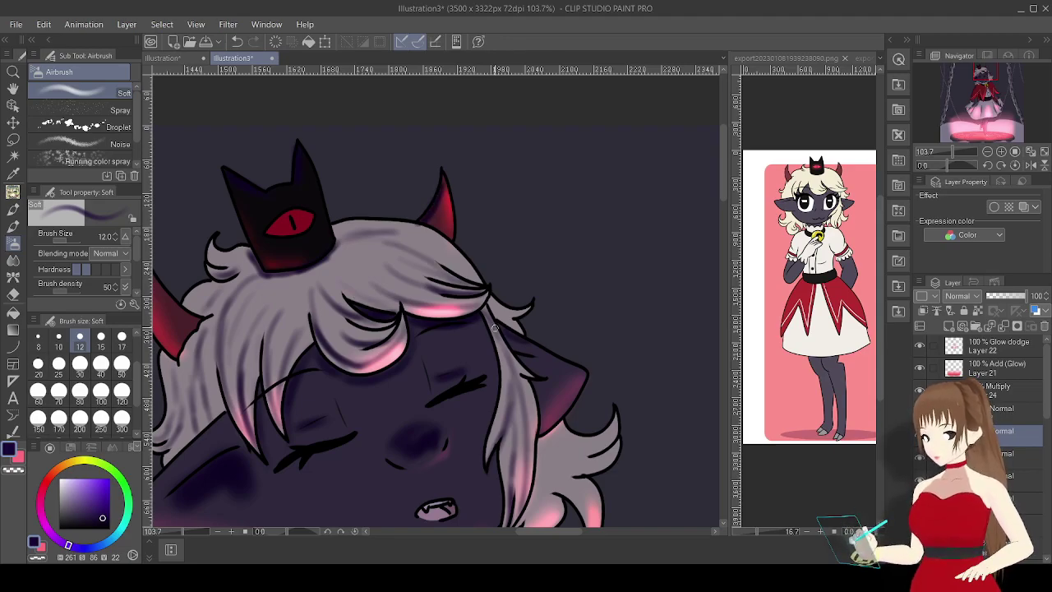
Shade the neck and collar frill below the chin at size 12 and the upper part of the bell with a larger airbrush.
{"action": "mouse_move", "coordinate": [983, 64]}
{"action": "left_mouse_down"}
{"action": "mouse_move", "coordinate": [975, 71]}
{"action": "mouse_move", "coordinate": [986, 74]}
{"action": "left_mouse_up"}
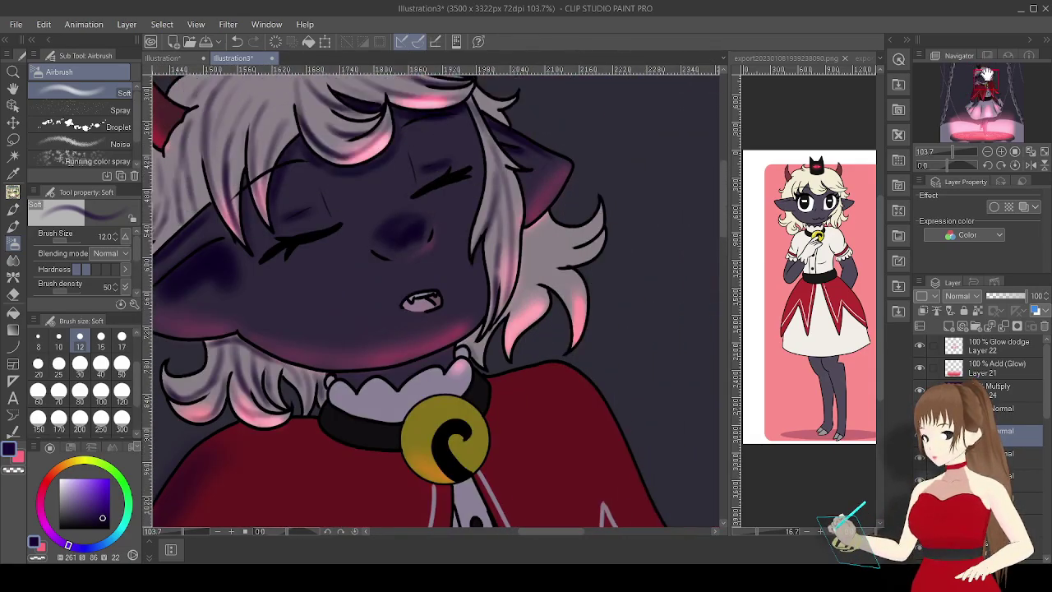
{"action": "left_click_drag", "start_coordinate": [430, 352], "coordinate": [335, 380]}
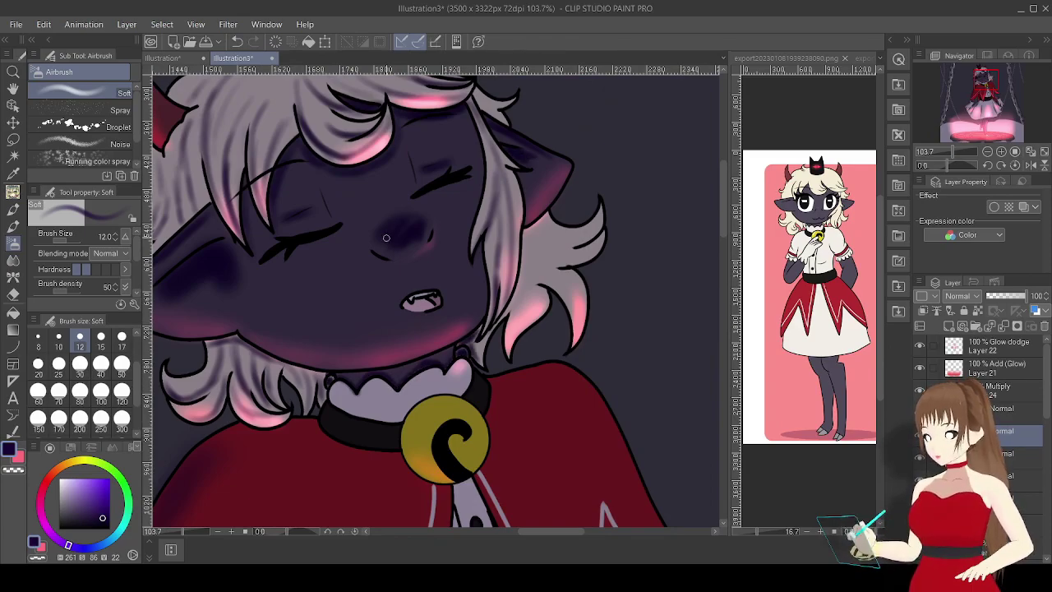
{"action": "scroll", "coordinate": [408, 220], "scroll_direction": "down", "scroll_amount": 5}
{"action": "key", "text": "bracketright"}
{"action": "key", "text": "bracketright"}
{"action": "key", "text": "bracketright"}
{"action": "key", "text": "bracketright"}
{"action": "key", "text": "bracketright"}
{"action": "key", "text": "bracketright"}
{"action": "key", "text": "bracketright"}
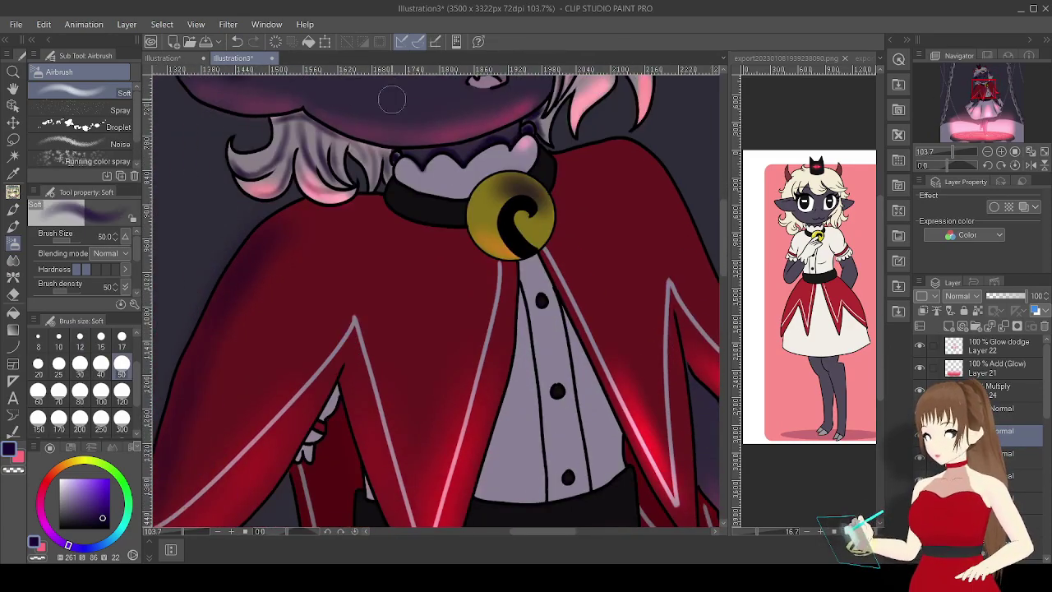
Airbrush dark purple shadows on the cape's shoulders and notch and across the shirt front at size 30.
{"action": "key", "text": "bracketleft"}
{"action": "key", "text": "bracketleft"}
{"action": "left_click_drag", "start_coordinate": [386, 205], "coordinate": [206, 336]}
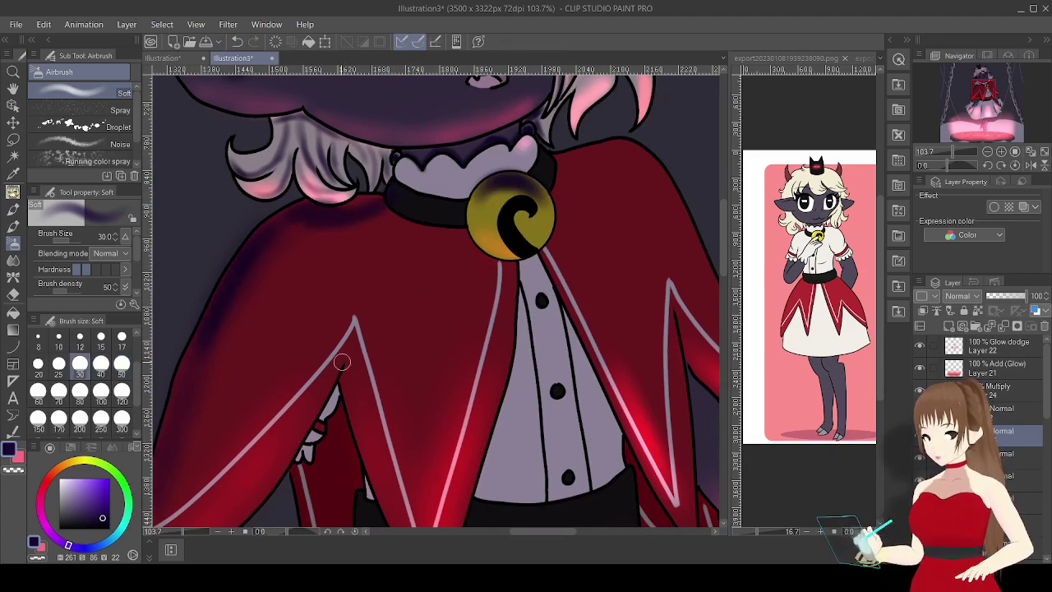
{"action": "scroll", "coordinate": [394, 238], "scroll_direction": "right", "scroll_amount": 3}
{"action": "mouse_move", "coordinate": [428, 148]}
{"action": "left_mouse_down"}
{"action": "mouse_move", "coordinate": [474, 440]}
{"action": "mouse_move", "coordinate": [427, 372]}
{"action": "left_mouse_up"}
{"action": "scroll", "coordinate": [423, 329], "scroll_direction": "down", "scroll_amount": 3}
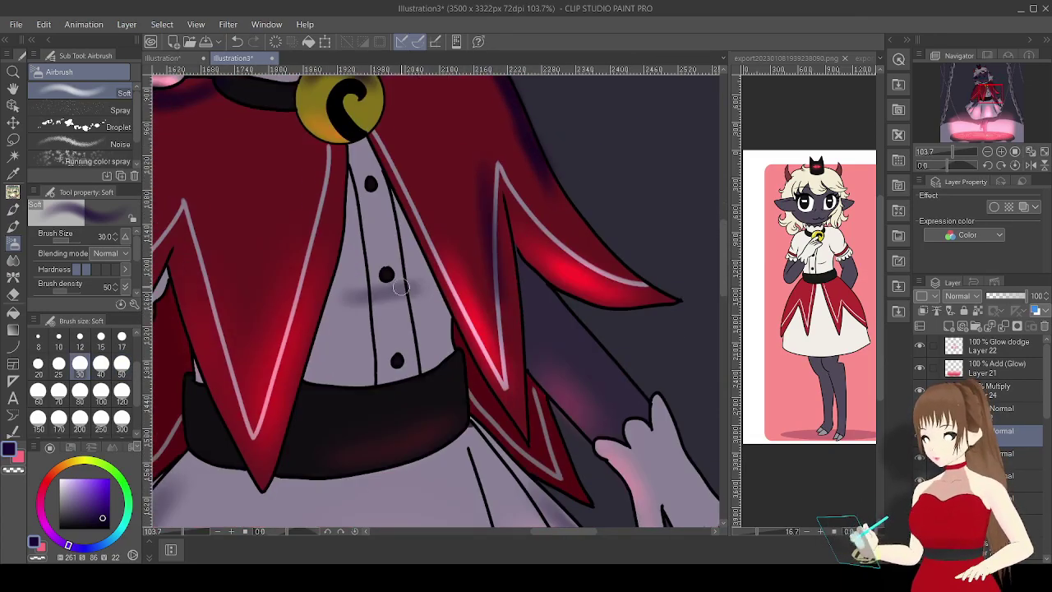
Shade the shirt's edges alongside the cape's opening with the dark purple airbrush at size 17.
{"action": "left_click", "coordinate": [121, 337]}
{"action": "mouse_move", "coordinate": [351, 156]}
{"action": "left_mouse_down"}
{"action": "mouse_move", "coordinate": [316, 362]}
{"action": "mouse_move", "coordinate": [291, 432]}
{"action": "left_mouse_up"}
{"action": "mouse_move", "coordinate": [374, 143]}
{"action": "left_mouse_down"}
{"action": "mouse_move", "coordinate": [444, 312]}
{"action": "mouse_move", "coordinate": [362, 148]}
{"action": "mouse_move", "coordinate": [459, 339]}
{"action": "left_mouse_up"}
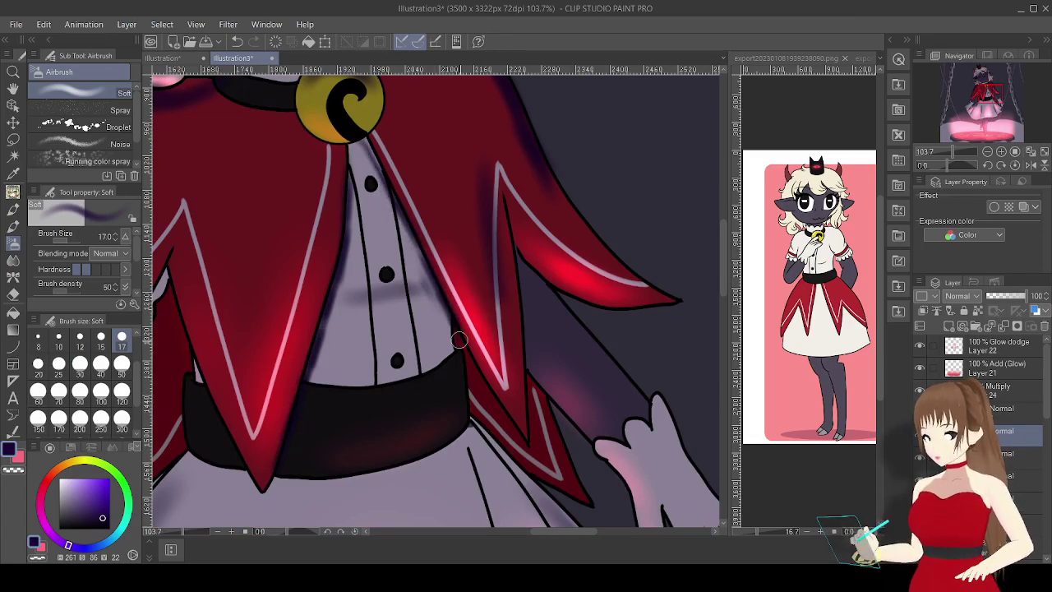
Blur the dark purple shadows on the shirt front and along the cape's edges at size 50.
{"action": "key", "text": "j"}
{"action": "mouse_move", "coordinate": [346, 189]}
{"action": "left_mouse_down"}
{"action": "mouse_move", "coordinate": [435, 283]}
{"action": "mouse_move", "coordinate": [298, 422]}
{"action": "mouse_move", "coordinate": [316, 329]}
{"action": "left_mouse_up"}
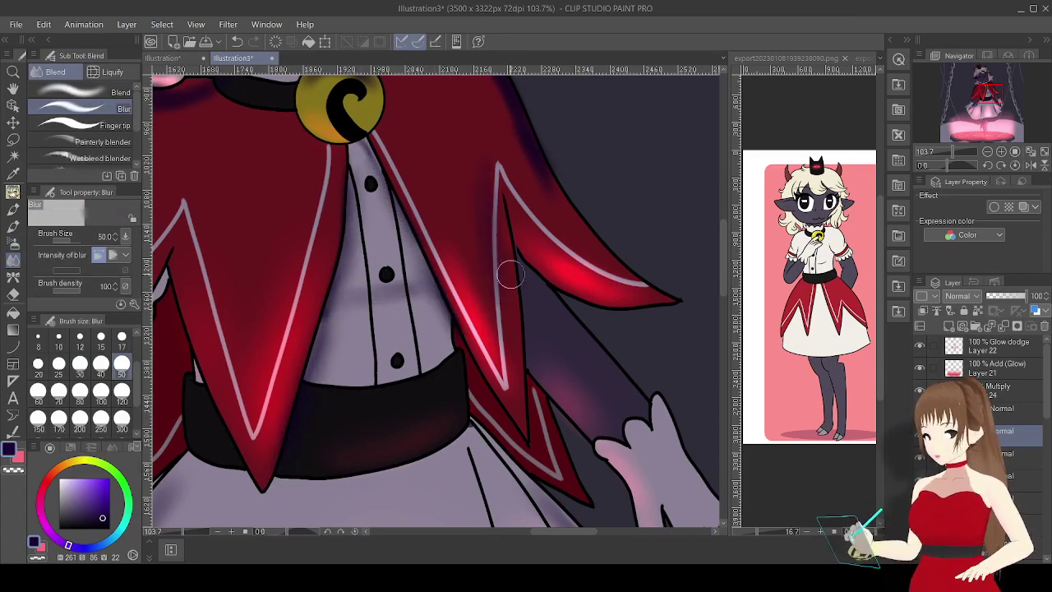
{"action": "left_click_drag", "start_coordinate": [503, 180], "coordinate": [368, 483]}
Soften the shadows on the hair, crown, forehead and brow area with the Blur tool at size 30.
{"action": "left_click_drag", "start_coordinate": [161, 198], "coordinate": [411, 277]}
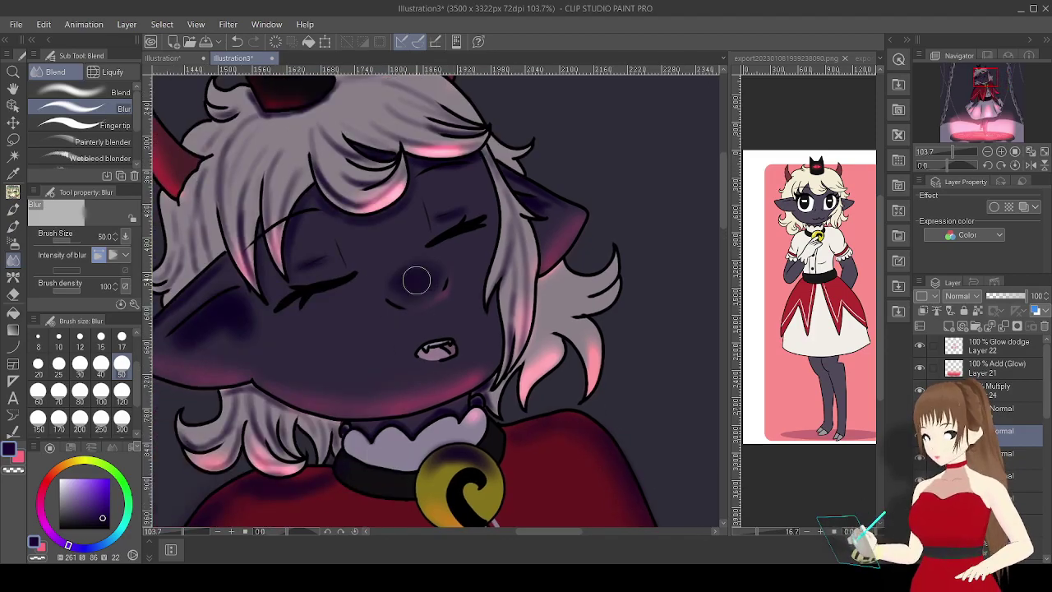
{"action": "left_click_drag", "start_coordinate": [206, 315], "coordinate": [401, 315]}
{"action": "key", "text": "bracketleft"}
{"action": "key", "text": "bracketleft"}
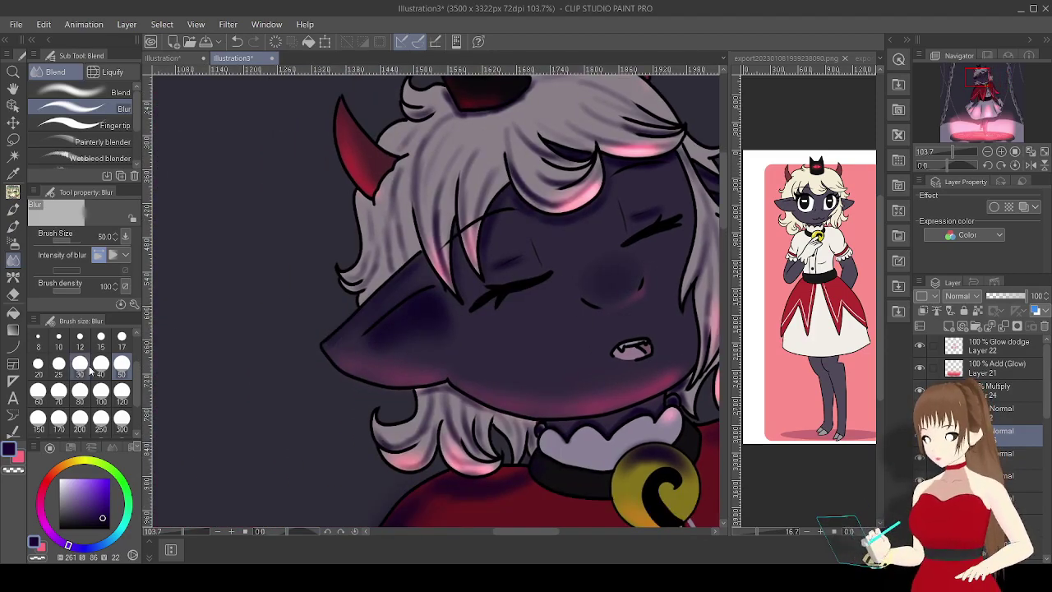
{"action": "mouse_move", "coordinate": [429, 233]}
{"action": "left_mouse_down"}
{"action": "mouse_move", "coordinate": [477, 190]}
{"action": "mouse_move", "coordinate": [559, 168]}
{"action": "mouse_move", "coordinate": [534, 139]}
{"action": "mouse_move", "coordinate": [640, 105]}
{"action": "mouse_move", "coordinate": [580, 201]}
{"action": "mouse_move", "coordinate": [403, 260]}
{"action": "left_mouse_up"}
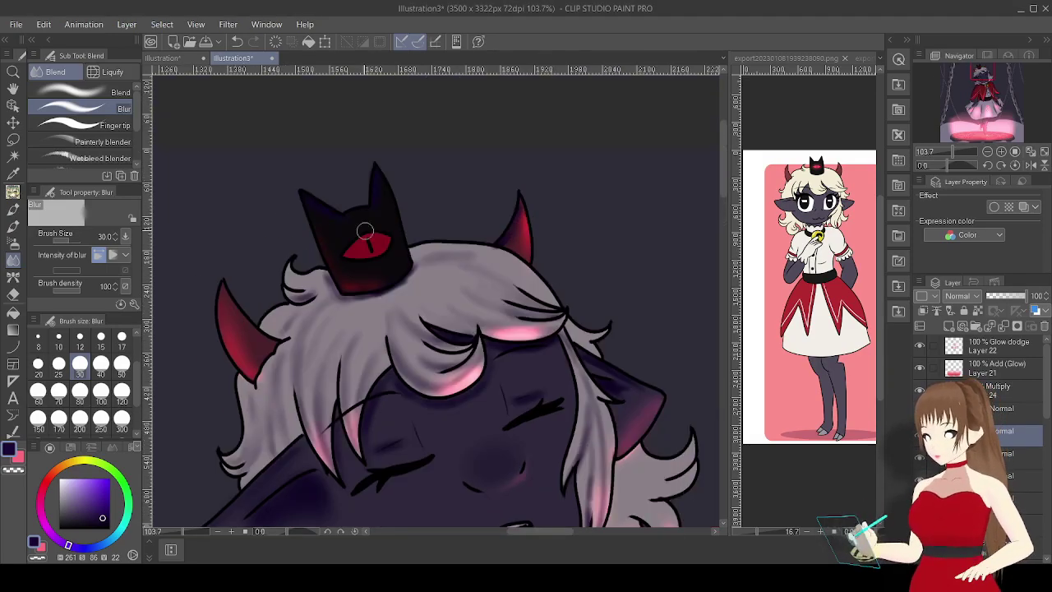
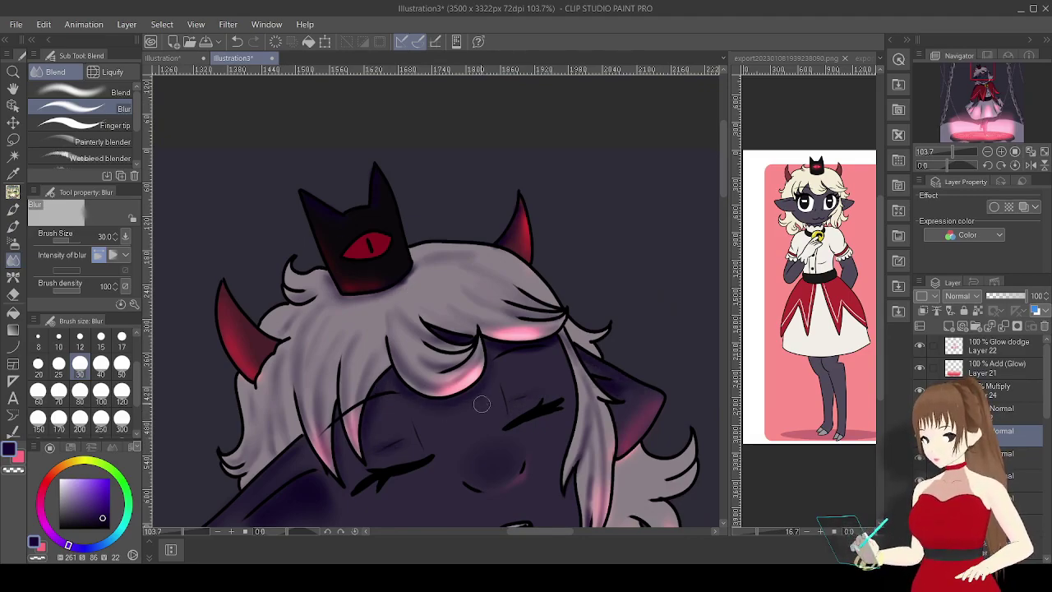
{"action": "left_click_drag", "start_coordinate": [627, 305], "coordinate": [508, 97]}
{"action": "mouse_move", "coordinate": [481, 212]}
{"action": "left_mouse_down"}
{"action": "mouse_move", "coordinate": [480, 345]}
{"action": "mouse_move", "coordinate": [490, 246]}
{"action": "left_mouse_up"}
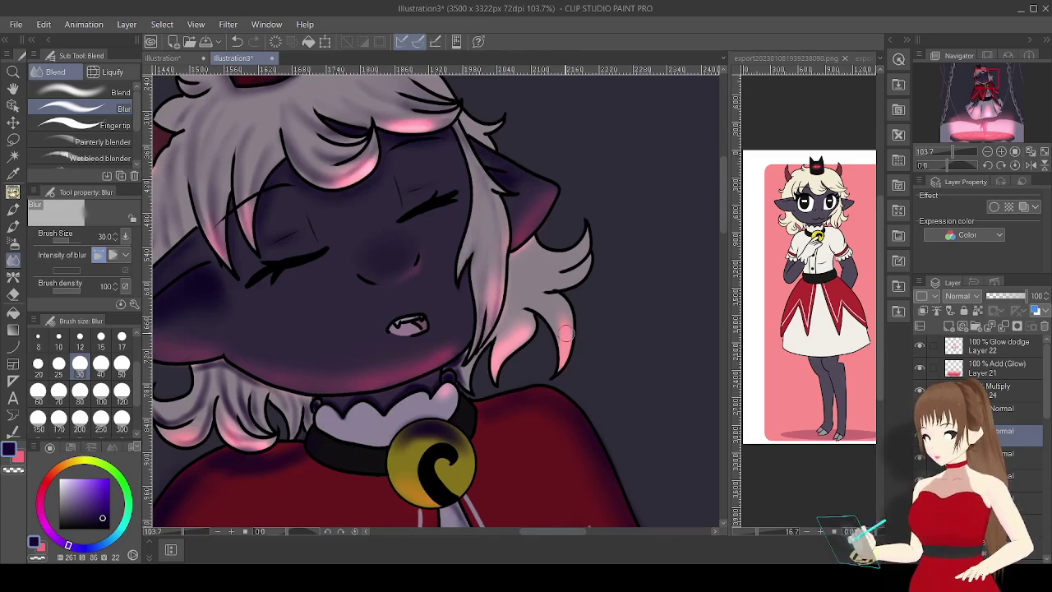
Airbrush dark purple strands onto the flicked curls below the ear at size 12.
{"action": "key", "text": "b"}
{"action": "mouse_move", "coordinate": [508, 352]}
{"action": "left_mouse_down"}
{"action": "mouse_move", "coordinate": [561, 319]}
{"action": "mouse_move", "coordinate": [575, 246]}
{"action": "mouse_move", "coordinate": [526, 276]}
{"action": "mouse_move", "coordinate": [519, 328]}
{"action": "left_mouse_up"}
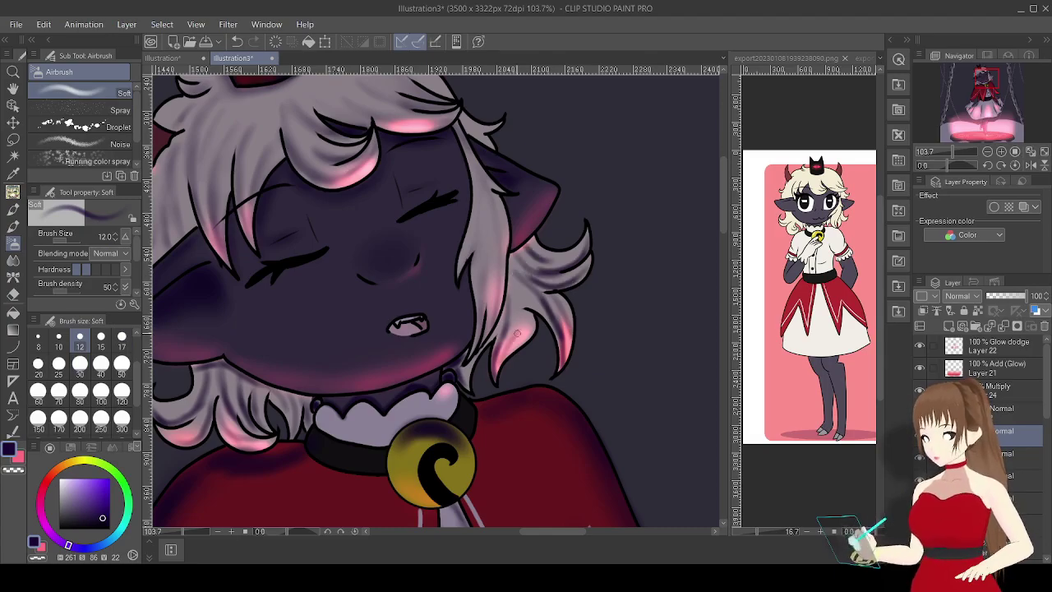
Airbrush dark purple shadows on the glove's cuff, wrist edge and between the fingers of the hand holding the skirt at size 12.
{"action": "scroll", "coordinate": [443, 296], "scroll_direction": "down", "scroll_amount": 3}
{"action": "left_click_drag", "start_coordinate": [443, 370], "coordinate": [410, 136]}
{"action": "scroll", "coordinate": [446, 216], "scroll_direction": "up", "scroll_amount": 3}
{"action": "left_click_drag", "start_coordinate": [402, 172], "coordinate": [403, 238]}
{"action": "left_click_drag", "start_coordinate": [571, 304], "coordinate": [546, 358]}
{"action": "mouse_move", "coordinate": [559, 329]}
{"action": "left_mouse_down"}
{"action": "mouse_move", "coordinate": [514, 148]}
{"action": "mouse_move", "coordinate": [378, 271]}
{"action": "left_mouse_up"}
{"action": "mouse_move", "coordinate": [378, 246]}
{"action": "left_mouse_down"}
{"action": "mouse_move", "coordinate": [410, 312]}
{"action": "mouse_move", "coordinate": [468, 378]}
{"action": "left_mouse_up"}
{"action": "mouse_move", "coordinate": [405, 293]}
{"action": "left_mouse_down"}
{"action": "mouse_move", "coordinate": [434, 395]}
{"action": "mouse_move", "coordinate": [427, 345]}
{"action": "mouse_move", "coordinate": [429, 436]}
{"action": "mouse_move", "coordinate": [401, 424]}
{"action": "left_mouse_up"}
{"action": "left_click_drag", "start_coordinate": [411, 355], "coordinate": [412, 432]}
{"action": "mouse_move", "coordinate": [366, 313]}
{"action": "left_mouse_down"}
{"action": "mouse_move", "coordinate": [363, 386]}
{"action": "mouse_move", "coordinate": [575, 247]}
{"action": "left_mouse_up"}
{"action": "left_click_drag", "start_coordinate": [402, 232], "coordinate": [333, 328]}
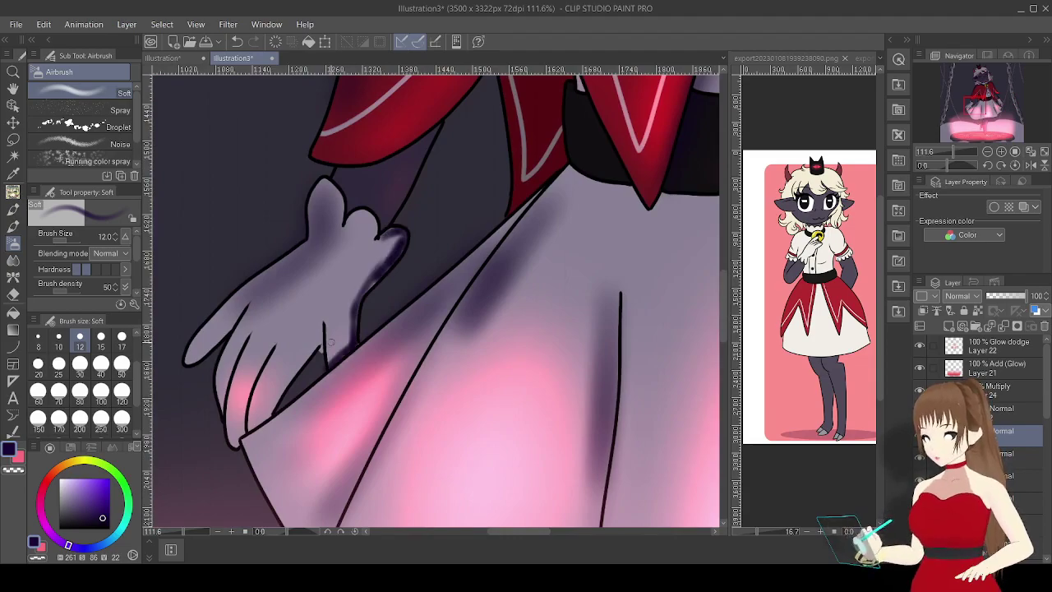
{"action": "key", "text": "ctrl+z"}
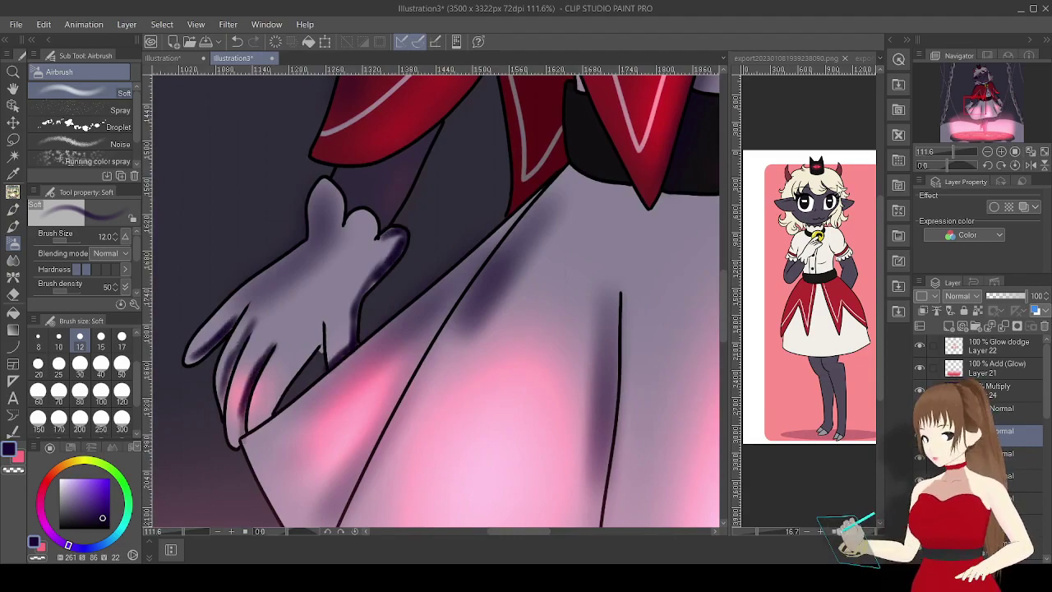
Blur the glove's shadows at size 30 and airbrush dark purple onto the forearm above the cuff.
{"action": "key", "text": "j"}
{"action": "left_click_drag", "start_coordinate": [374, 275], "coordinate": [341, 355]}
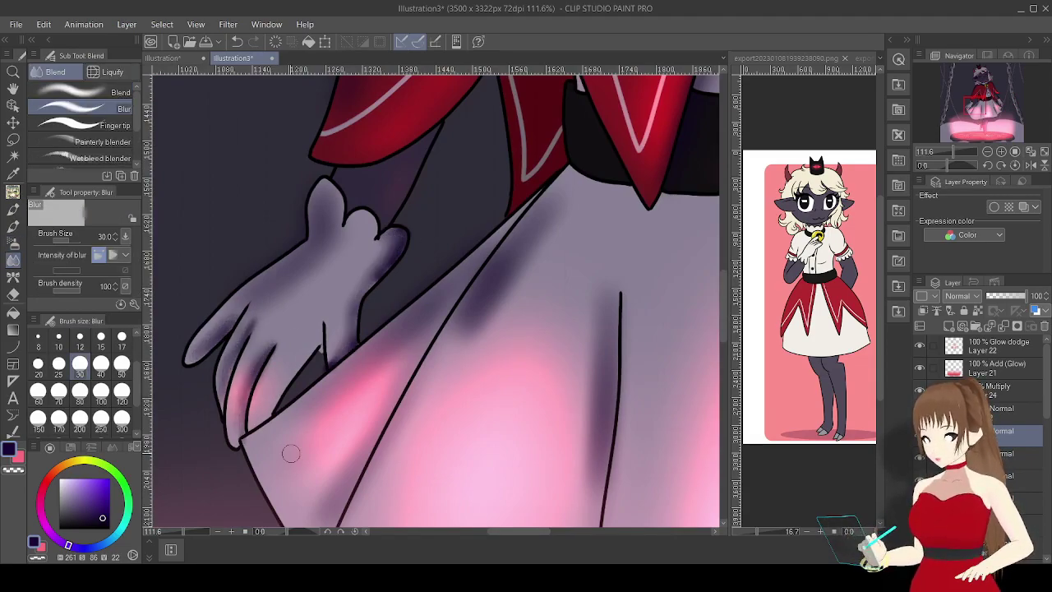
{"action": "key", "text": "b"}
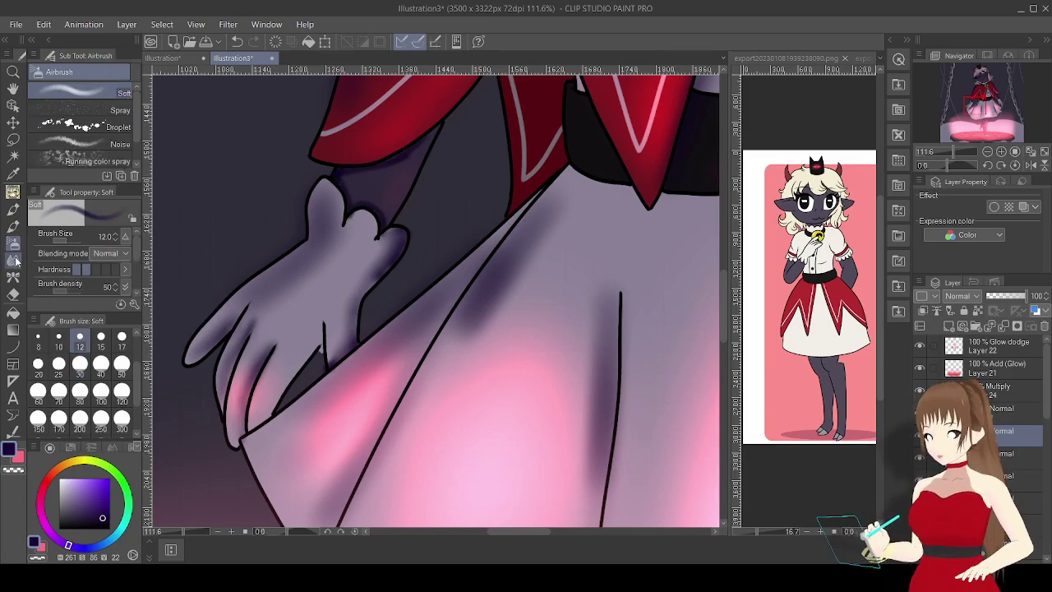
{"action": "key", "text": "j"}
Blur the shadows on the neck, collar frill and flicked side curls at size 15.
{"action": "scroll", "coordinate": [386, 189], "scroll_direction": "down", "scroll_amount": 3}
{"action": "left_click_drag", "start_coordinate": [466, 111], "coordinate": [466, 210]}
{"action": "scroll", "coordinate": [435, 270], "scroll_direction": "up", "scroll_amount": 5}
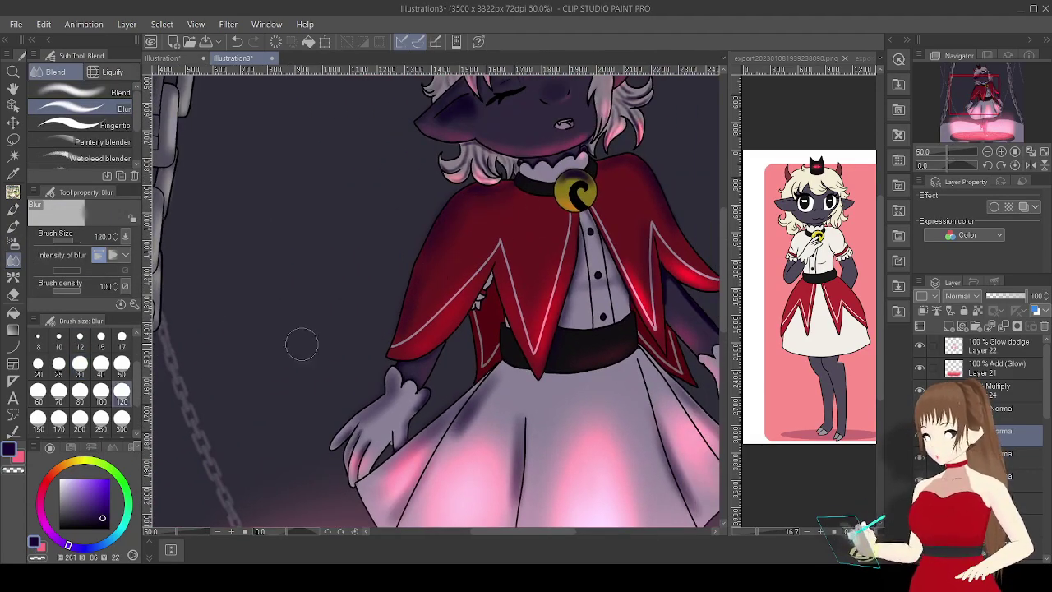
{"action": "key", "text": "bracketleft"}
{"action": "key", "text": "bracketleft"}
{"action": "key", "text": "bracketleft"}
{"action": "key", "text": "bracketleft"}
{"action": "key", "text": "bracketleft"}
{"action": "key", "text": "bracketleft"}
{"action": "key", "text": "bracketleft"}
{"action": "key", "text": "bracketleft"}
{"action": "key", "text": "bracketleft"}
{"action": "key", "text": "bracketleft"}
{"action": "key", "text": "bracketleft"}
{"action": "left_click_drag", "start_coordinate": [237, 335], "coordinate": [282, 307]}
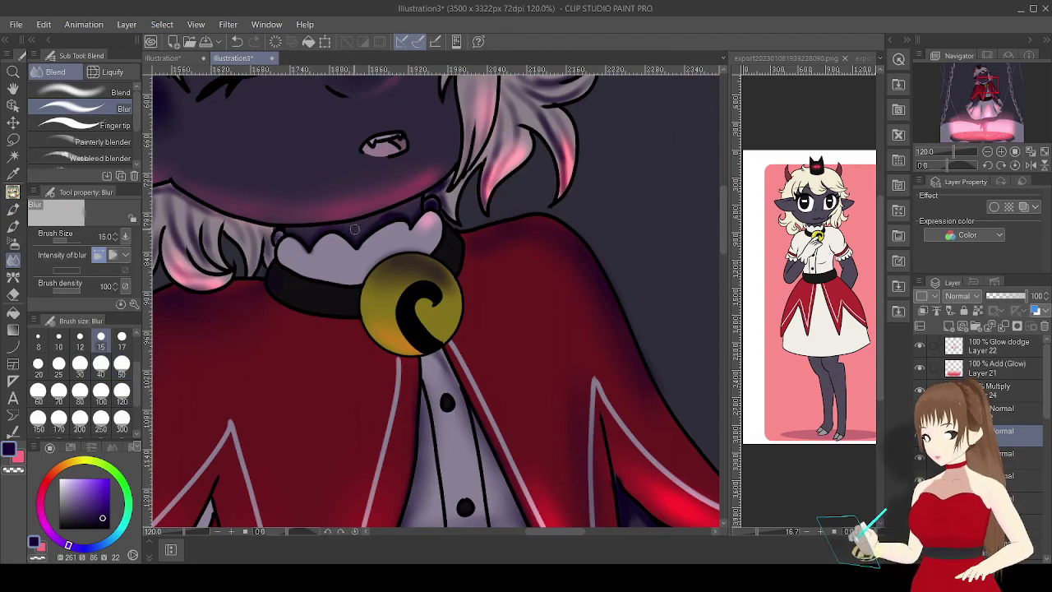
{"action": "left_click_drag", "start_coordinate": [500, 102], "coordinate": [422, 285]}
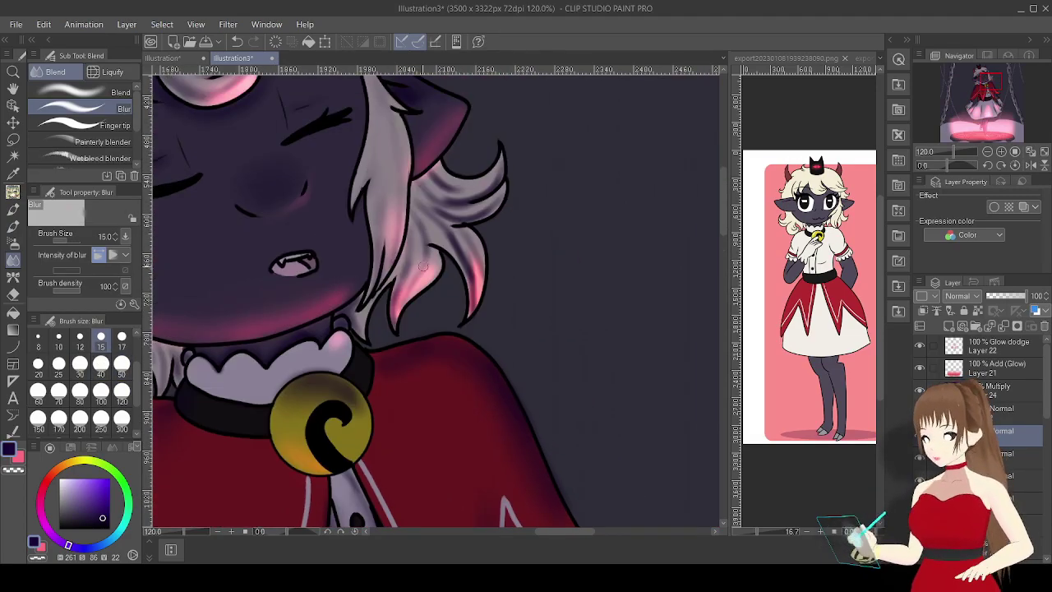
Clean up the dark hair shading around the ears and curls with the Soft eraser at size 17.
{"action": "key", "text": "e"}
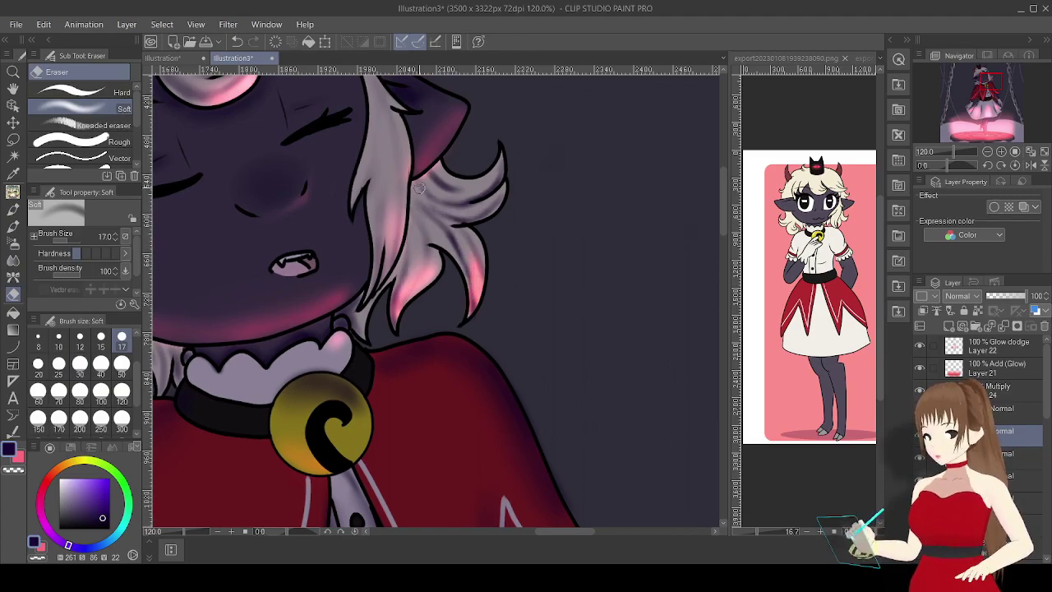
{"action": "left_click_drag", "start_coordinate": [189, 98], "coordinate": [456, 271]}
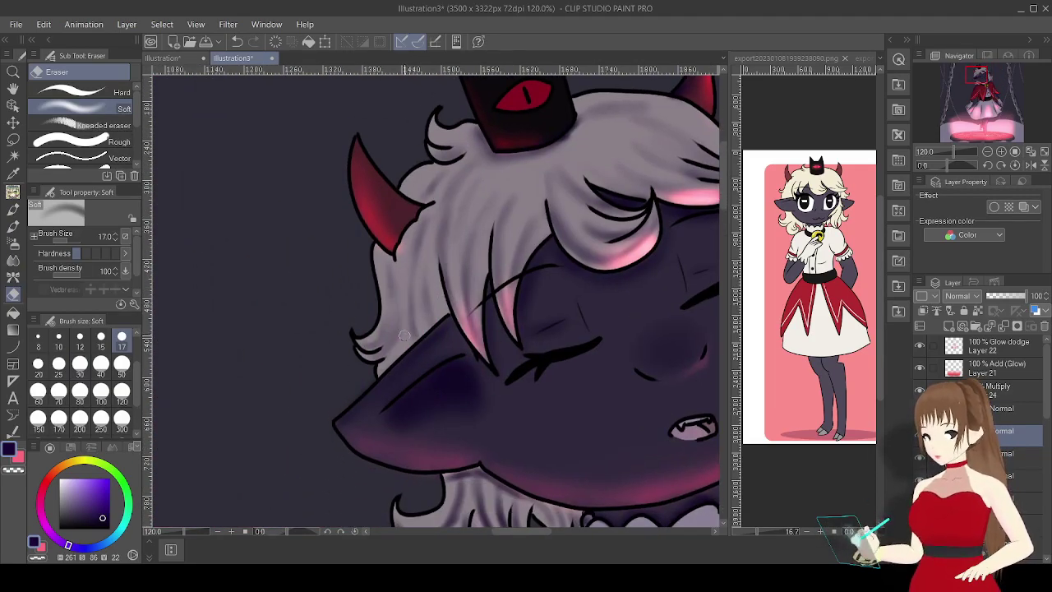
{"action": "mouse_move", "coordinate": [387, 279]}
{"action": "left_mouse_down"}
{"action": "mouse_move", "coordinate": [147, 304]}
{"action": "mouse_move", "coordinate": [132, 354]}
{"action": "left_mouse_up"}
Airbrush dark purple shadow strokes into the hair locks framing the face, using the Soft airbrush at size 12.
{"action": "key", "text": "b"}
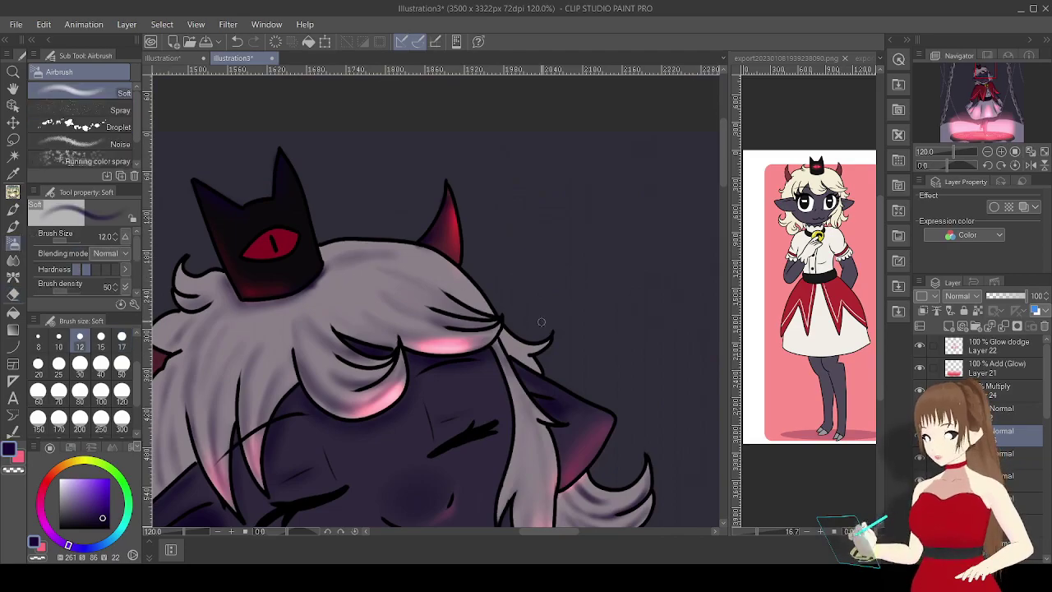
{"action": "left_click_drag", "start_coordinate": [575, 342], "coordinate": [503, 128]}
{"action": "left_click_drag", "start_coordinate": [431, 148], "coordinate": [457, 374]}
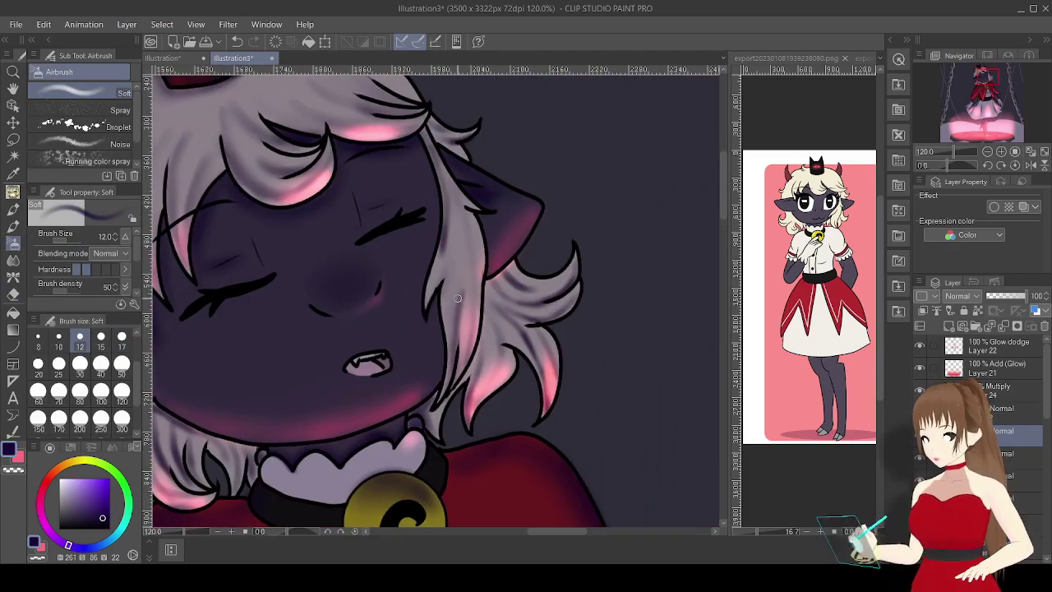
{"action": "left_click_drag", "start_coordinate": [465, 201], "coordinate": [446, 394]}
{"action": "left_click_drag", "start_coordinate": [461, 227], "coordinate": [467, 328]}
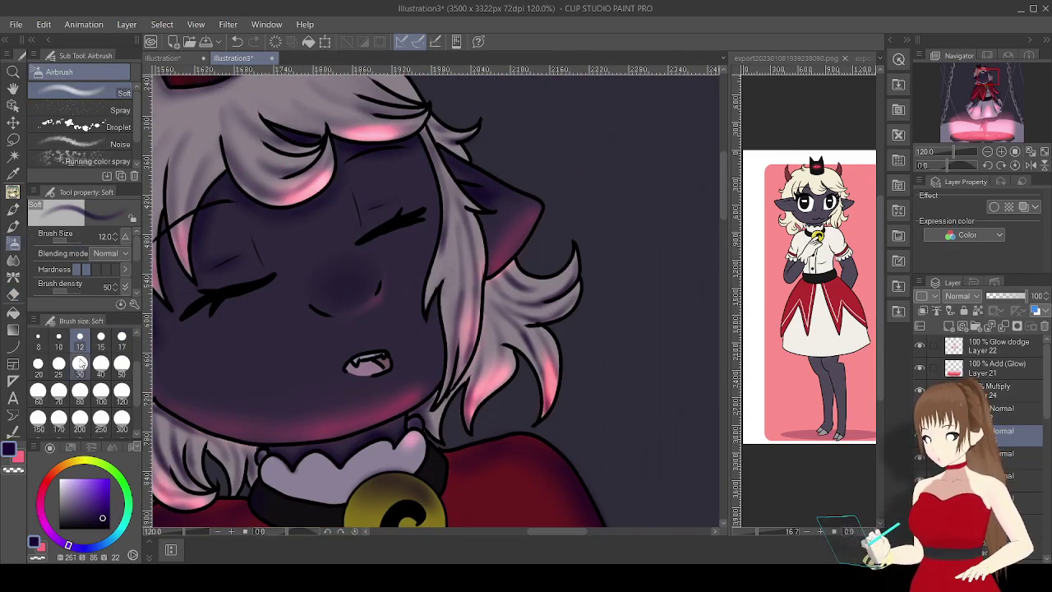
Blur the shadows around the face and hair on the Multiply layer, using Blur at brush size 17.
{"action": "key", "text": "j"}
{"action": "scroll", "coordinate": [368, 305], "scroll_direction": "down", "scroll_amount": 5}
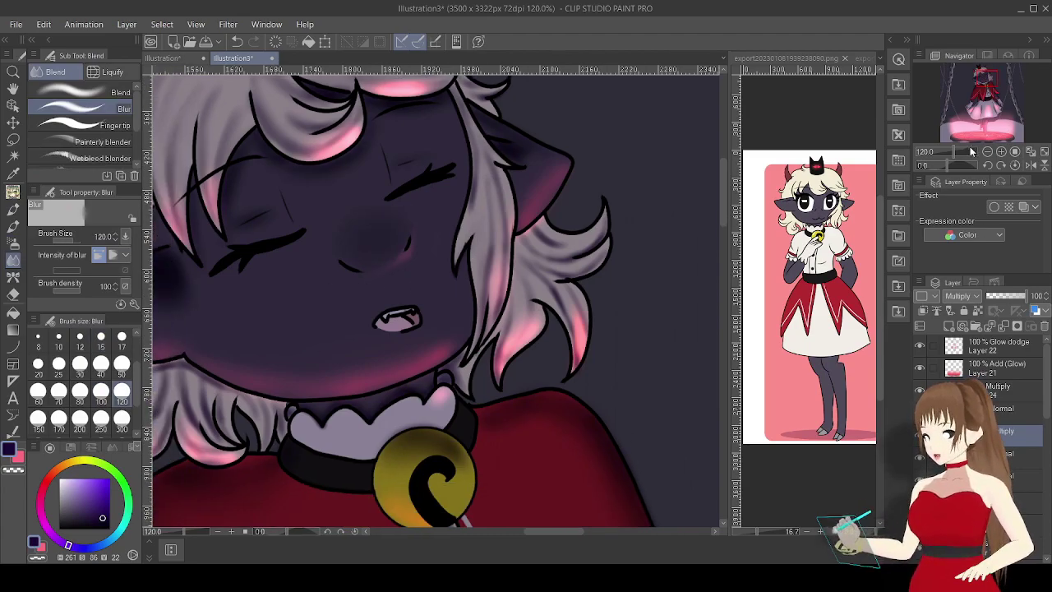
{"action": "scroll", "coordinate": [428, 283], "scroll_direction": "up", "scroll_amount": 5}
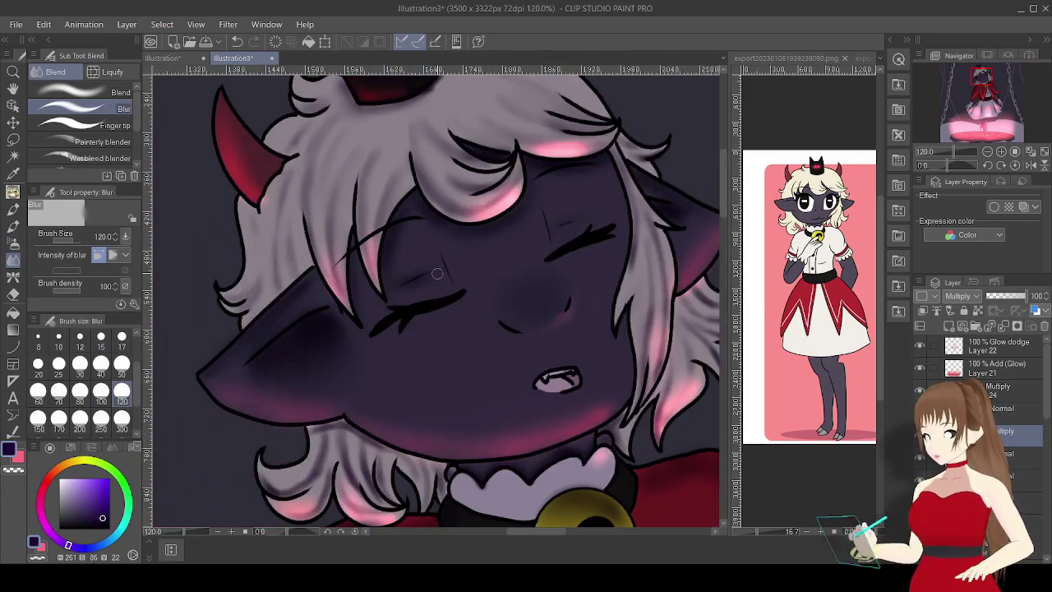
{"action": "left_click", "coordinate": [122, 336]}
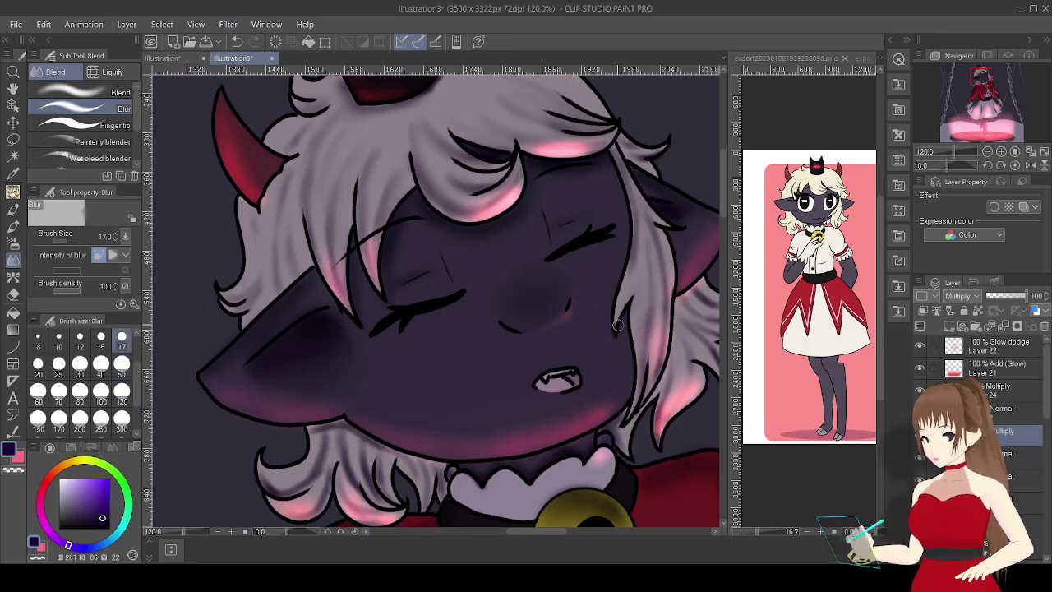
Blur the dark fold shadows on the white skirt at brush size 120.
{"action": "scroll", "coordinate": [443, 296], "scroll_direction": "down", "scroll_amount": 6}
{"action": "scroll", "coordinate": [460, 312], "scroll_direction": "up", "scroll_amount": 3}
{"action": "left_click", "coordinate": [122, 401]}
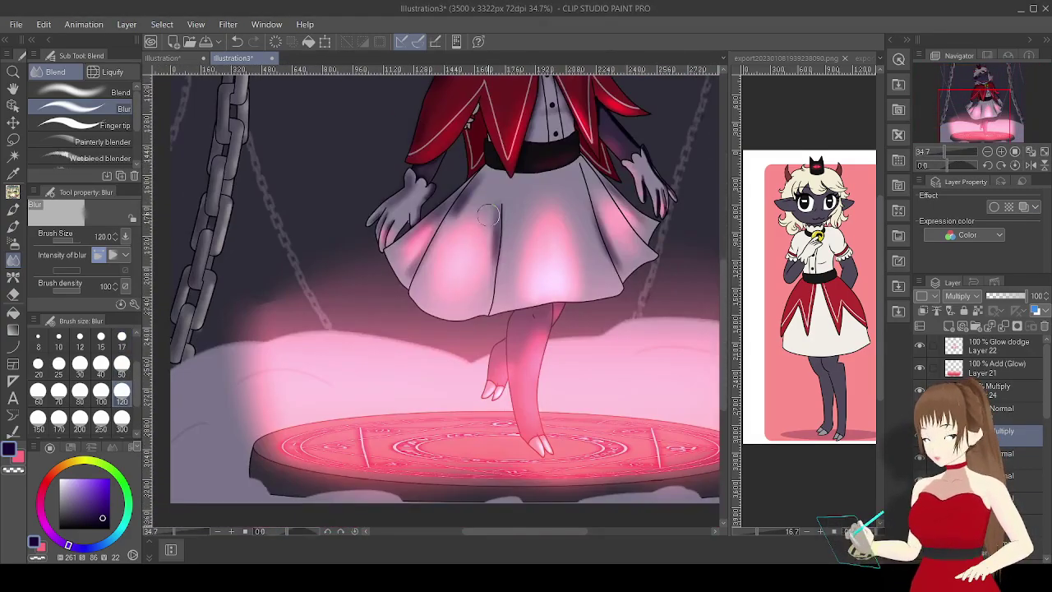
{"action": "left_click_drag", "start_coordinate": [613, 255], "coordinate": [600, 213]}
{"action": "mouse_move", "coordinate": [586, 251]}
{"action": "left_mouse_down"}
{"action": "mouse_move", "coordinate": [628, 244]}
{"action": "mouse_move", "coordinate": [702, 269]}
{"action": "left_mouse_up"}
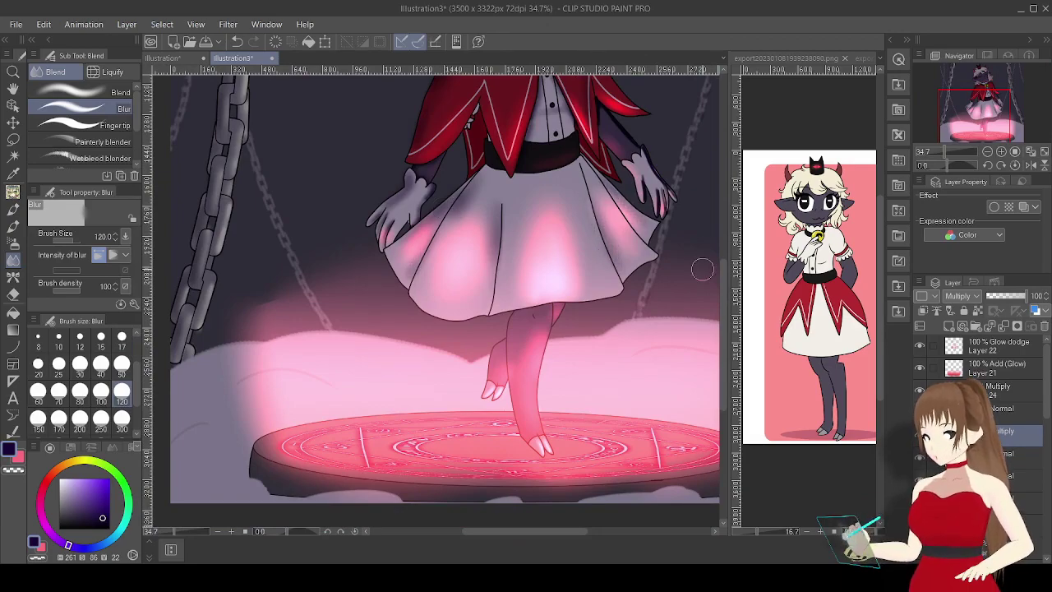
Pick a light pink and airbrush soft glow highlights across the skirt on the Glow dodge Layer 22.
{"action": "left_click", "coordinate": [44, 486]}
{"action": "left_click", "coordinate": [82, 478]}
{"action": "left_click", "coordinate": [13, 243]}
{"action": "left_click_drag", "start_coordinate": [579, 280], "coordinate": [587, 214]}
{"action": "left_click_drag", "start_coordinate": [613, 246], "coordinate": [575, 236]}
{"action": "mouse_move", "coordinate": [473, 238]}
{"action": "left_mouse_down"}
{"action": "mouse_move", "coordinate": [478, 276]}
{"action": "mouse_move", "coordinate": [571, 240]}
{"action": "mouse_move", "coordinate": [637, 251]}
{"action": "left_mouse_up"}
Blend the skirt's pink glow with Blur at size 300 and check it against the whole illustration.
{"action": "key", "text": "j"}
{"action": "left_click", "coordinate": [941, 153]}
{"action": "left_click", "coordinate": [941, 158]}
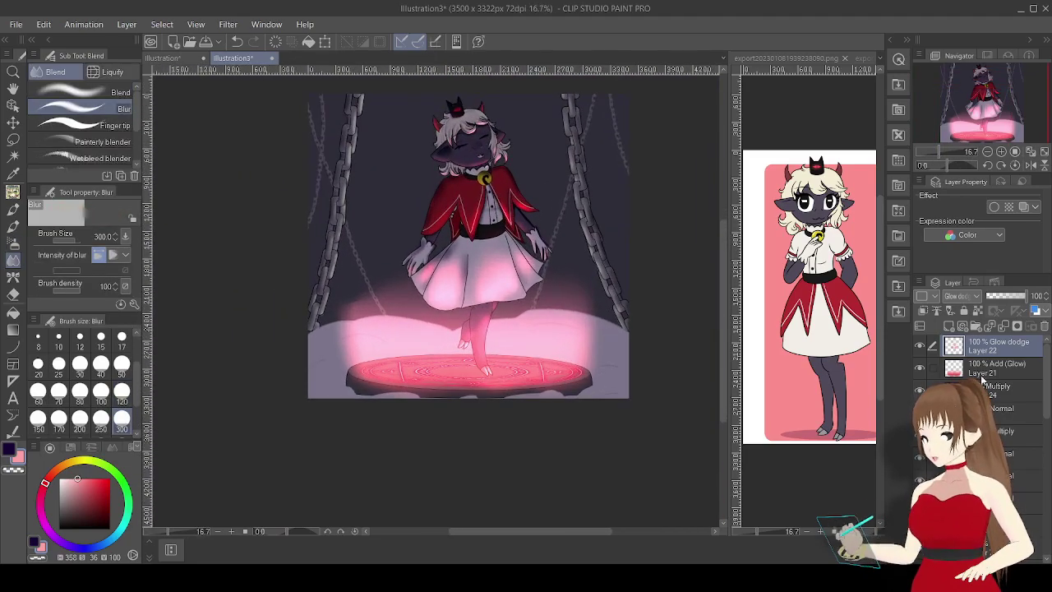
Adjust the hue, saturation and luminosity of the lower Glow dodge layer so the chains take a pinker tint.
{"action": "scroll", "coordinate": [1033, 518], "scroll_direction": "down", "scroll_amount": 3}
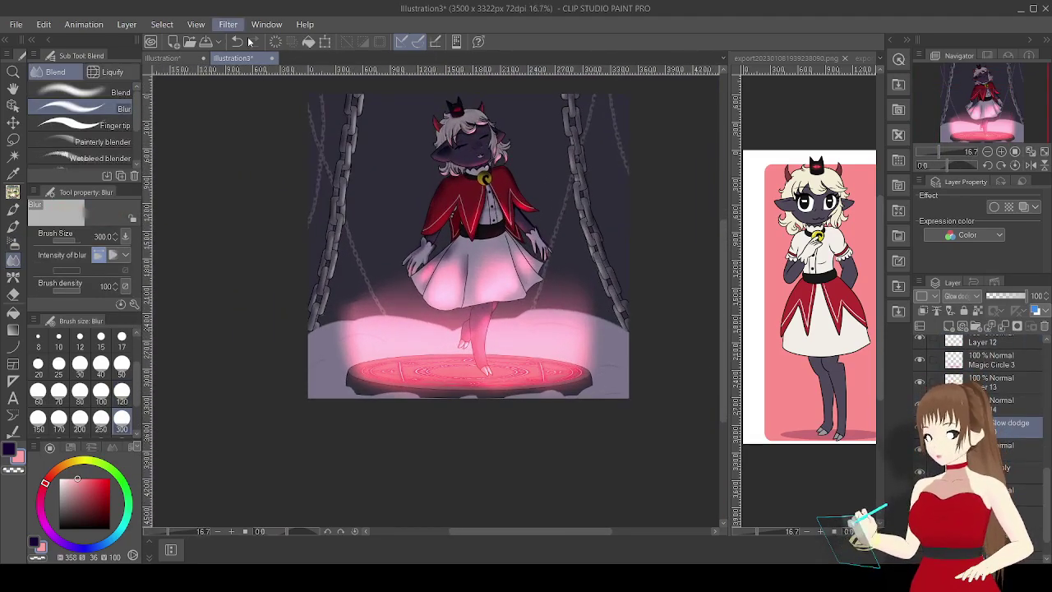
{"action": "key", "text": "ctrl+u"}
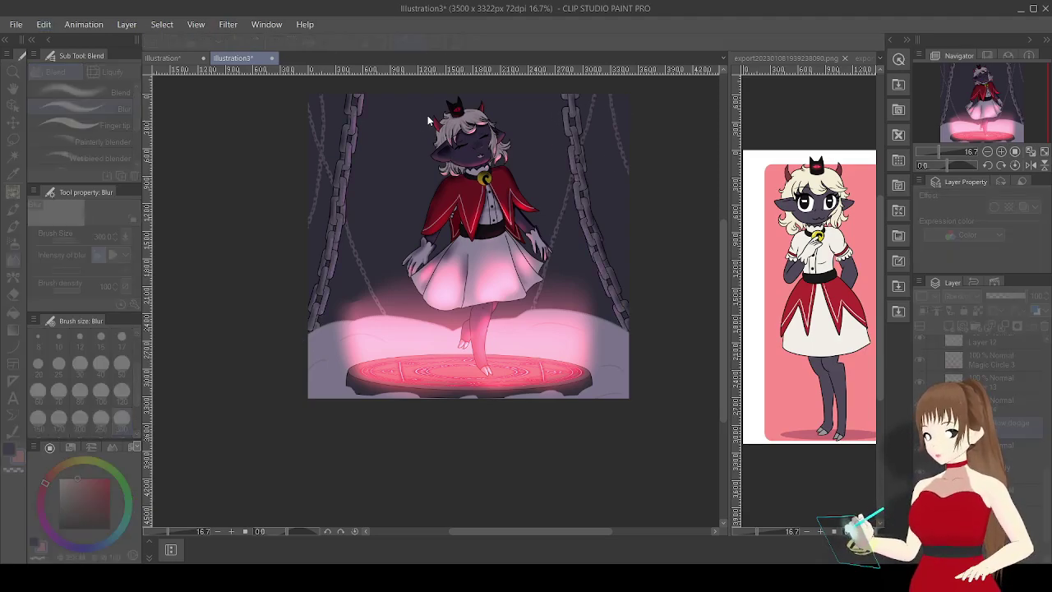
{"action": "key", "text": "Return"}
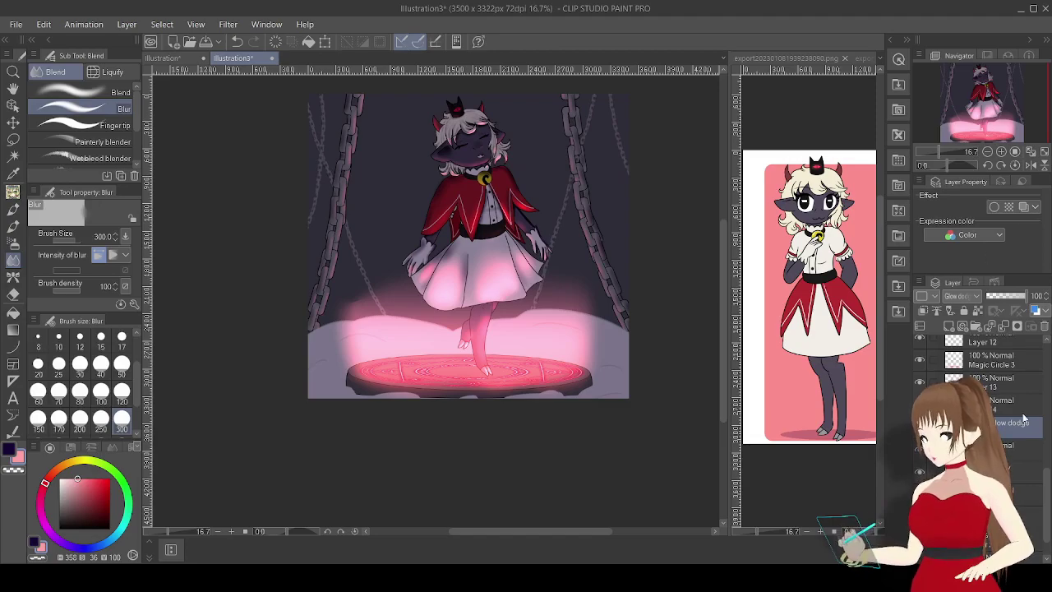
Blur the shadow on the arm just below the cape on the Multiply layer, using brush size 50.
{"action": "scroll", "coordinate": [1007, 401], "scroll_direction": "down", "scroll_amount": 3}
{"action": "left_click_drag", "start_coordinate": [947, 156], "coordinate": [961, 153]}
{"action": "key", "text": "["}
{"action": "key", "text": "["}
{"action": "key", "text": "["}
{"action": "key", "text": "["}
{"action": "key", "text": "["}
{"action": "key", "text": "["}
{"action": "key", "text": "["}
{"action": "key", "text": "["}
{"action": "key", "text": "["}
{"action": "key", "text": "["}
{"action": "key", "text": "["}
{"action": "key", "text": "["}
{"action": "key", "text": "["}
{"action": "key", "text": "["}
{"action": "key", "text": "["}
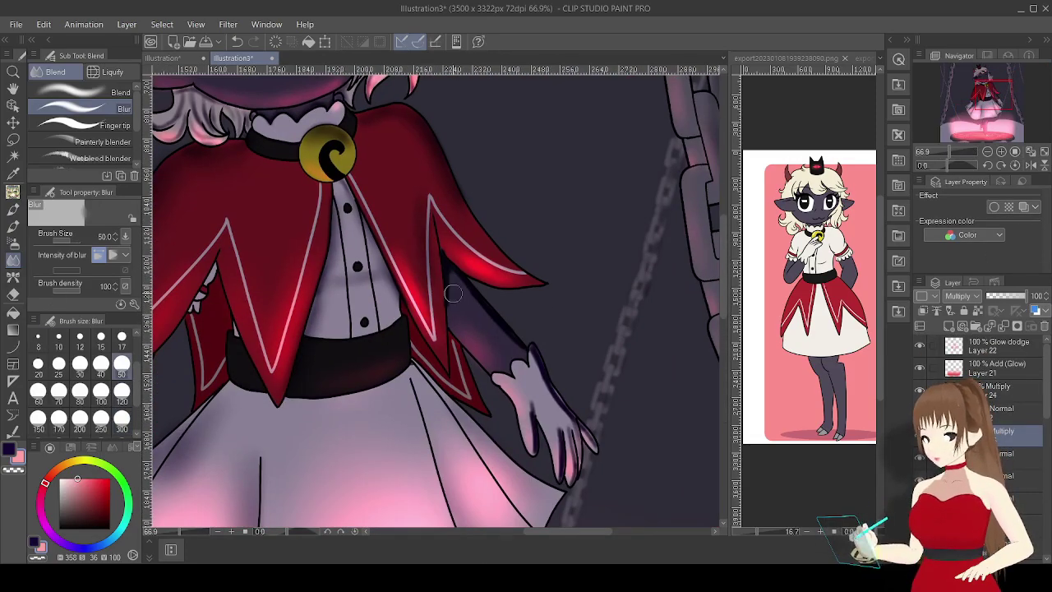
{"action": "key", "text": "]"}
{"action": "key", "text": "]"}
{"action": "key", "text": "]"}
{"action": "key", "text": "]"}
{"action": "key", "text": "]"}
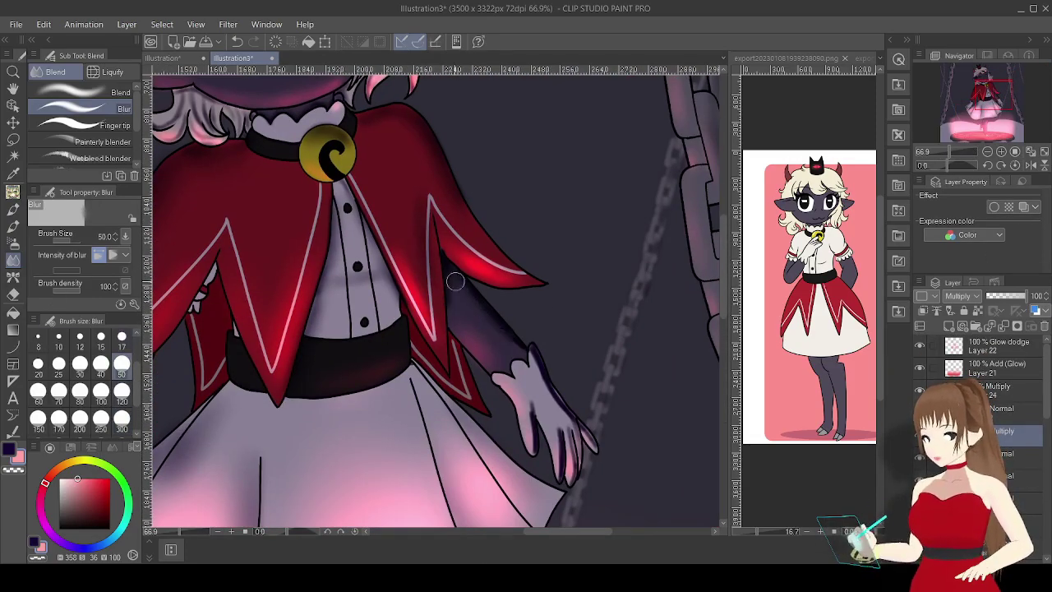
Reduce the Blur brush to size 17 and soften the shading on the cape and its lining.
{"action": "key", "text": "["}
{"action": "key", "text": "["}
{"action": "key", "text": "["}
{"action": "key", "text": "["}
{"action": "key", "text": "["}
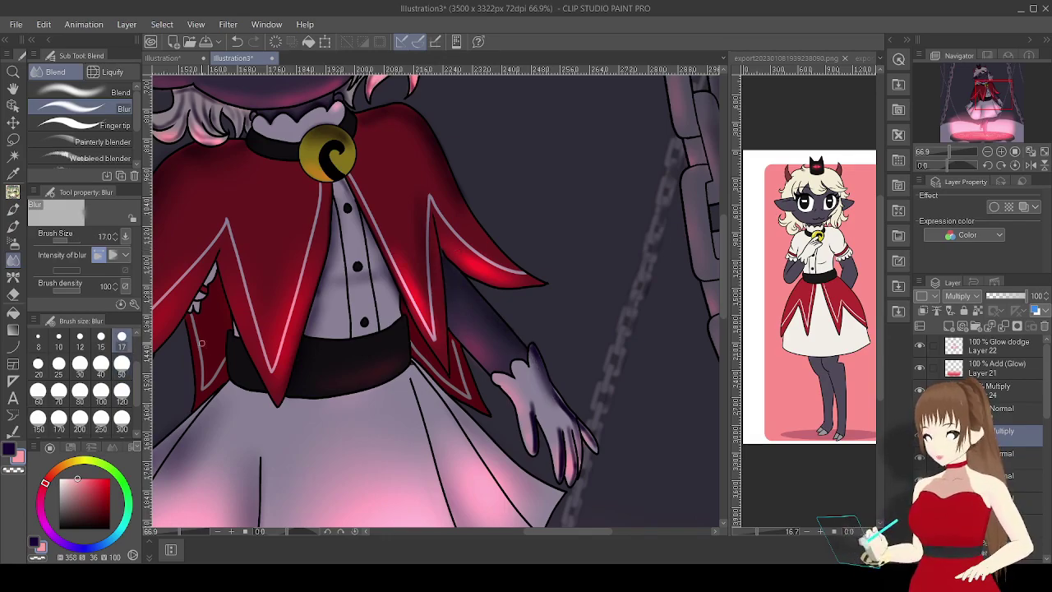
Blur the shadows on the gloved hand's cuff and fingers at brush size 40.
{"action": "left_click", "coordinate": [100, 364]}
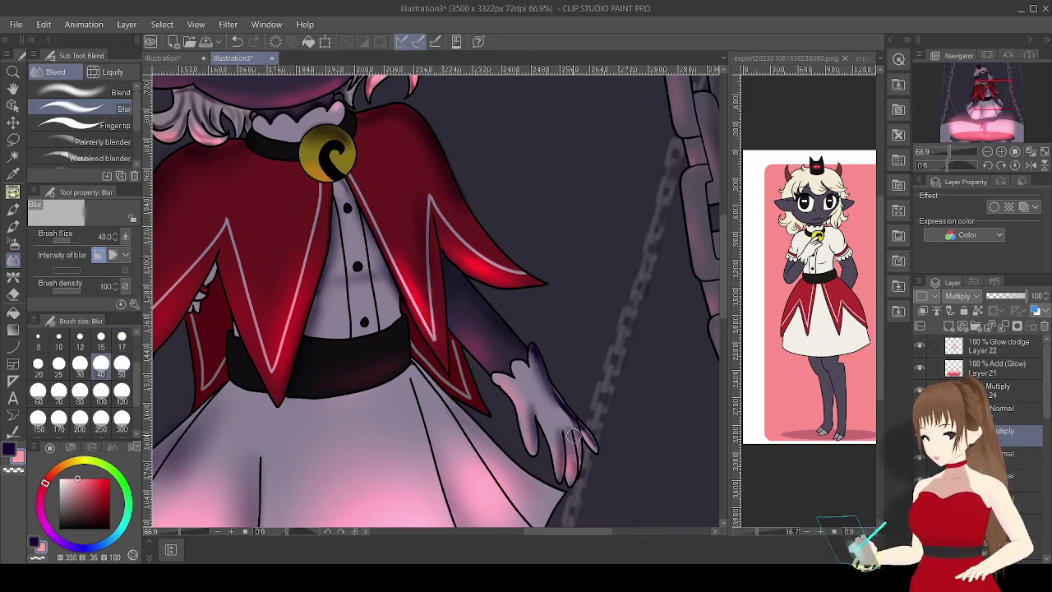
{"action": "left_click_drag", "start_coordinate": [560, 406], "coordinate": [532, 369]}
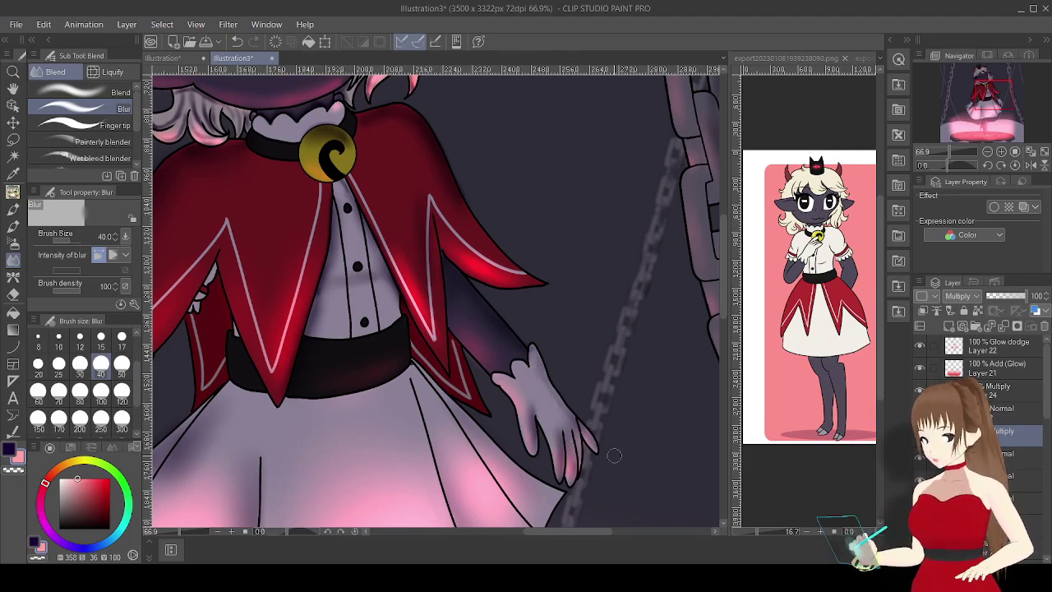
{"action": "scroll", "coordinate": [366, 327], "scroll_direction": "up", "scroll_amount": 5}
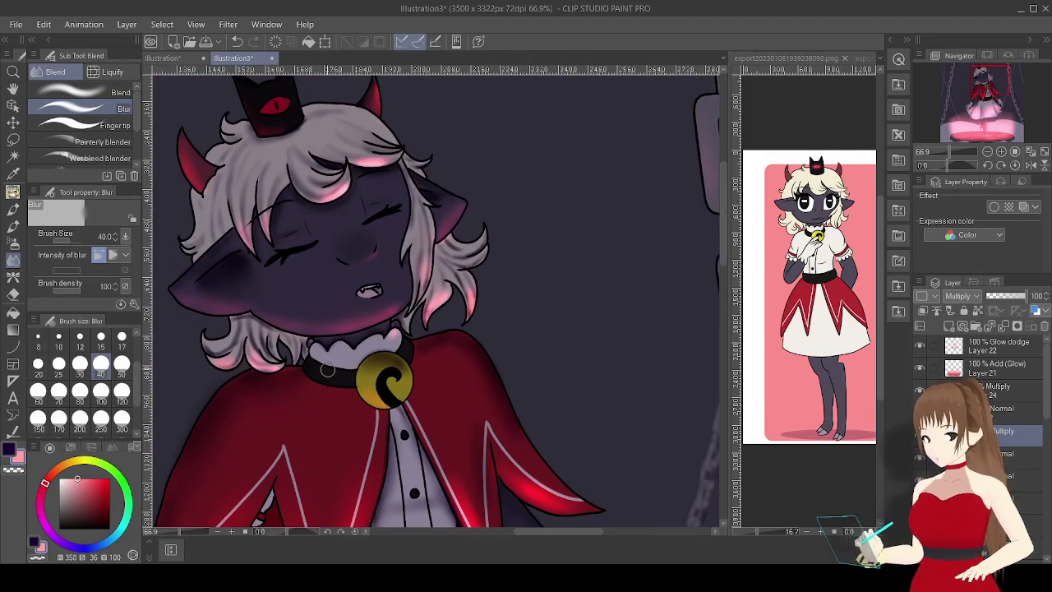
Select both red cape lining areas beside the waist with Auto select referring to all layers.
{"action": "scroll", "coordinate": [245, 126], "scroll_direction": "down", "scroll_amount": 7}
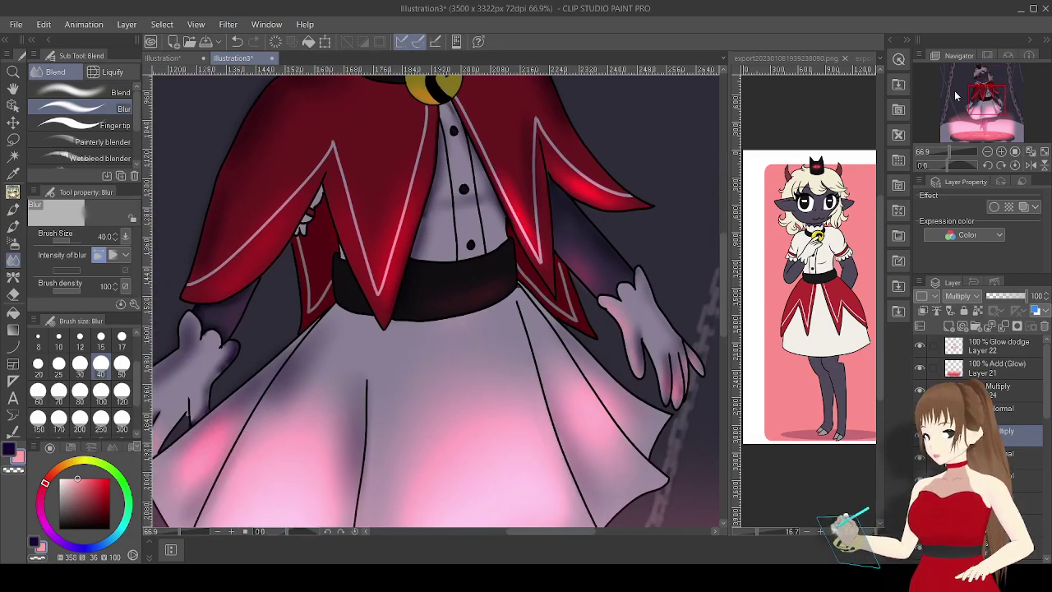
{"action": "key", "text": "b"}
{"action": "key", "text": "m"}
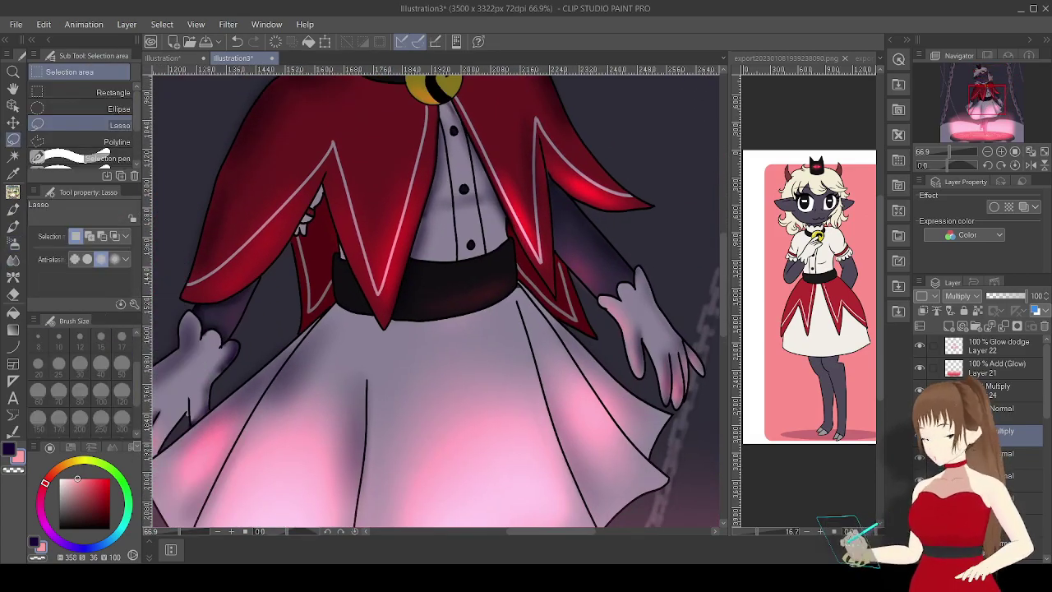
{"action": "key", "text": "w"}
{"action": "left_click", "coordinate": [316, 271]}
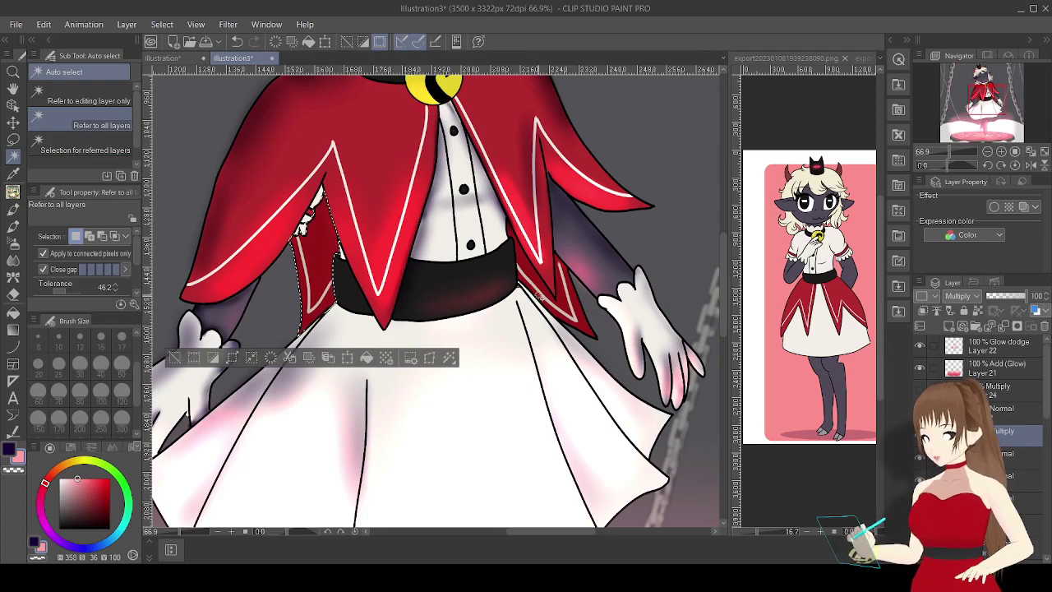
{"action": "left_click", "coordinate": [563, 296], "text": "shift"}
Airbrush dark purple shadows onto the selected cape lining at size 120, deselect, and shade and blur the neighbouring sleeve frill.
{"action": "left_click", "coordinate": [13, 243]}
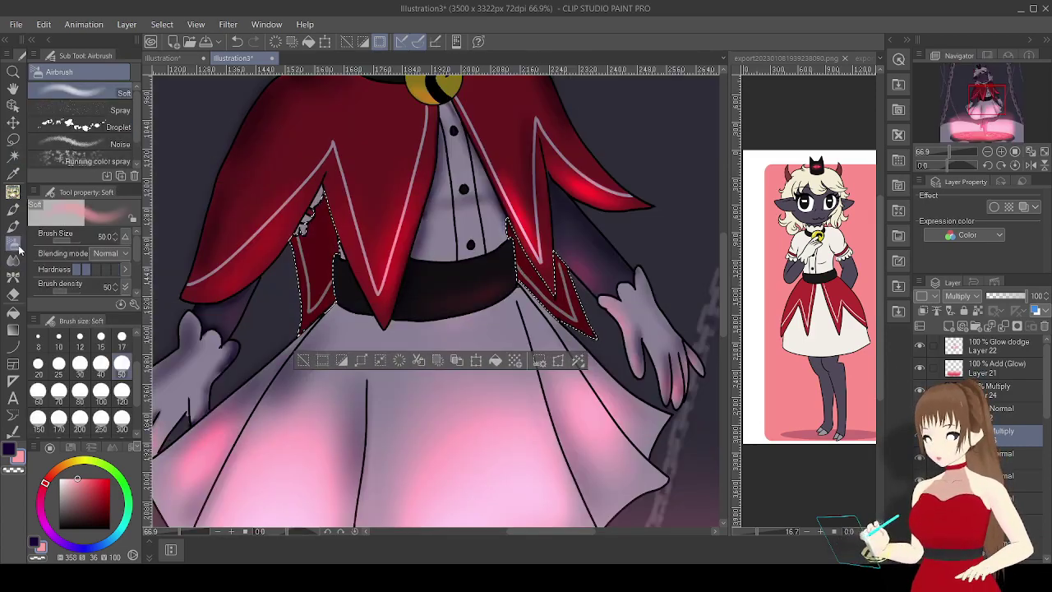
{"action": "left_click", "coordinate": [122, 401]}
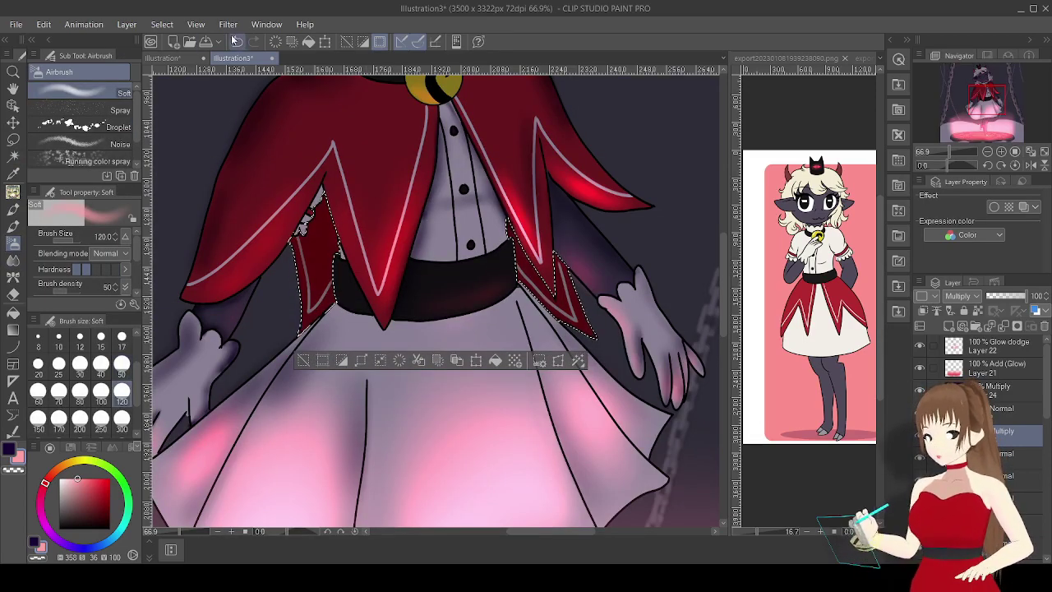
{"action": "left_click", "coordinate": [304, 246], "text": "alt"}
{"action": "mouse_move", "coordinate": [543, 271]}
{"action": "left_mouse_down"}
{"action": "mouse_move", "coordinate": [328, 206]}
{"action": "mouse_move", "coordinate": [305, 247]}
{"action": "left_mouse_up"}
{"action": "key", "text": "ctrl+d"}
{"action": "left_click", "coordinate": [121, 336]}
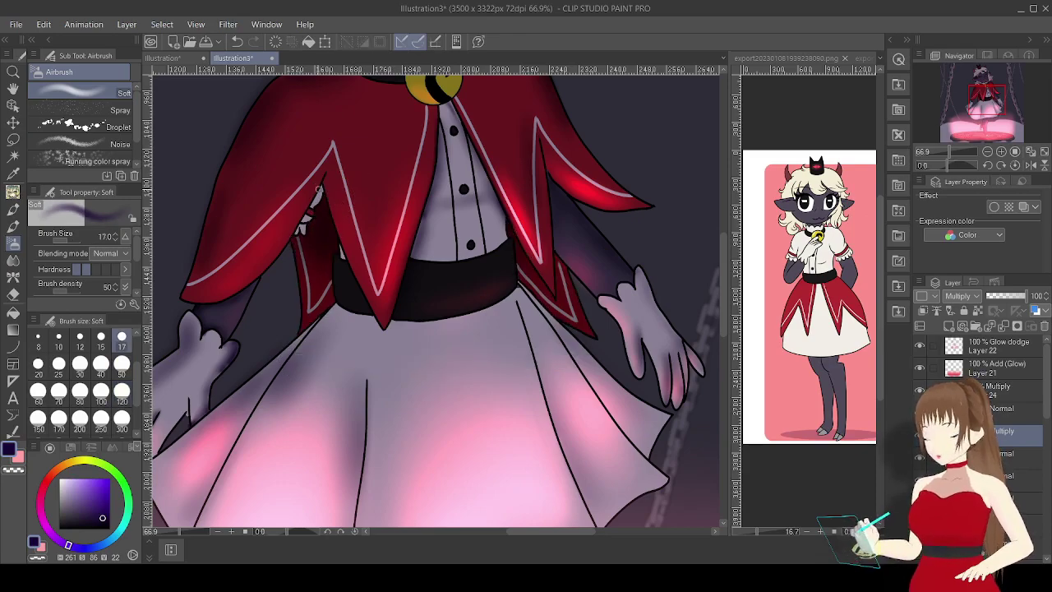
{"action": "key", "text": "j"}
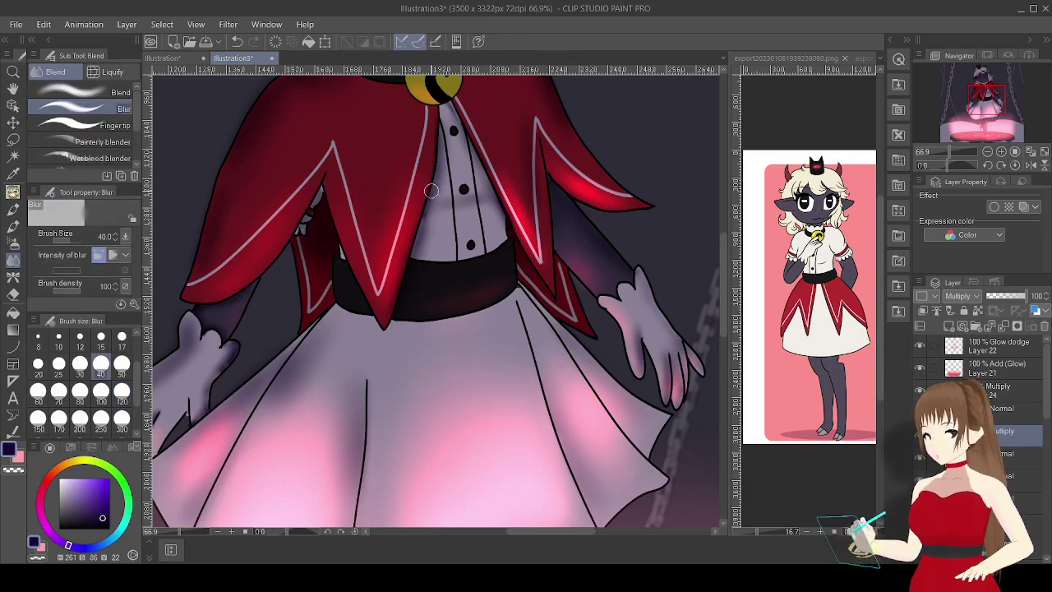
Airbrush a pink glow onto the white buttoned shirt on Glow dodge Layer 22 and blend it with Blur.
{"action": "left_click", "coordinate": [996, 345]}
{"action": "left_click", "coordinate": [257, 439], "text": "alt"}
{"action": "key", "text": "b"}
{"action": "left_click_drag", "start_coordinate": [448, 185], "coordinate": [468, 188]}
{"action": "mouse_move", "coordinate": [456, 253]}
{"action": "left_mouse_down"}
{"action": "mouse_move", "coordinate": [467, 182]}
{"action": "mouse_move", "coordinate": [457, 178]}
{"action": "mouse_move", "coordinate": [493, 238]}
{"action": "mouse_move", "coordinate": [462, 177]}
{"action": "mouse_move", "coordinate": [467, 152]}
{"action": "left_mouse_up"}
{"action": "key", "text": "j"}
{"action": "scroll", "coordinate": [469, 152], "scroll_direction": "down", "scroll_amount": 2}
{"action": "scroll", "coordinate": [940, 147], "scroll_direction": "down", "scroll_amount": 3}
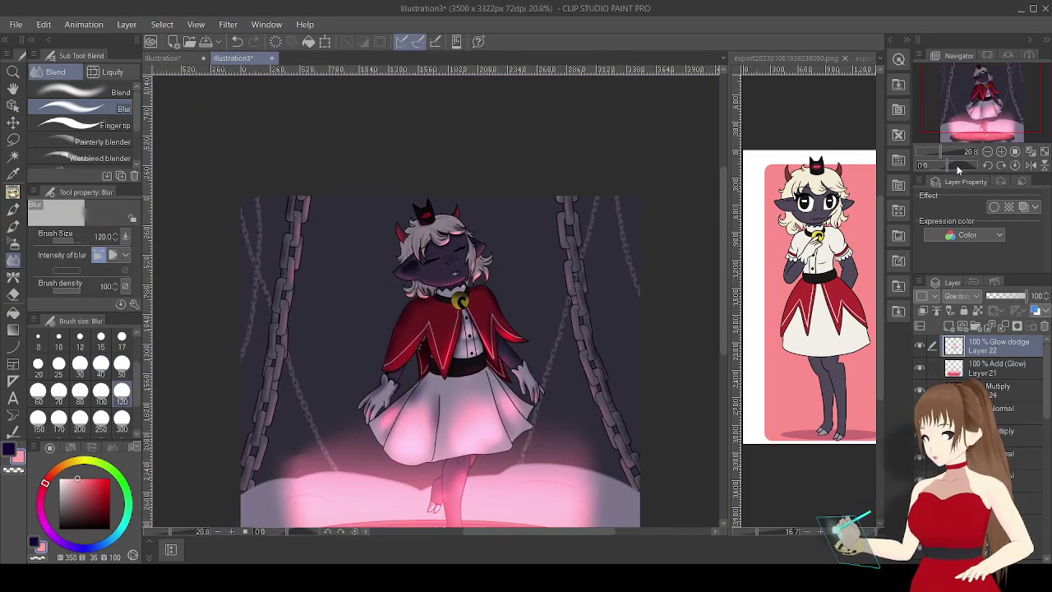
Blur the shadows in the hair and bangs below the crown on the Multiply layer at size 17.
{"action": "left_click", "coordinate": [1015, 431]}
{"action": "scroll", "coordinate": [495, 234], "scroll_direction": "up", "scroll_amount": 5}
{"action": "mouse_move", "coordinate": [496, 234]}
{"action": "left_mouse_down"}
{"action": "mouse_move", "coordinate": [490, 296]}
{"action": "mouse_move", "coordinate": [508, 237]}
{"action": "left_mouse_up"}
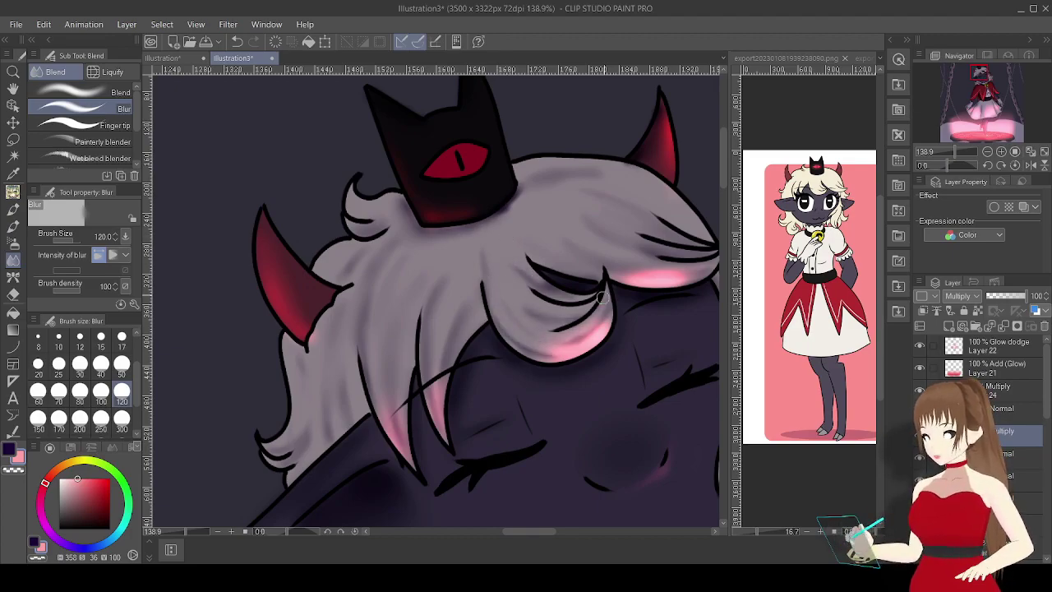
{"action": "left_click", "coordinate": [121, 336]}
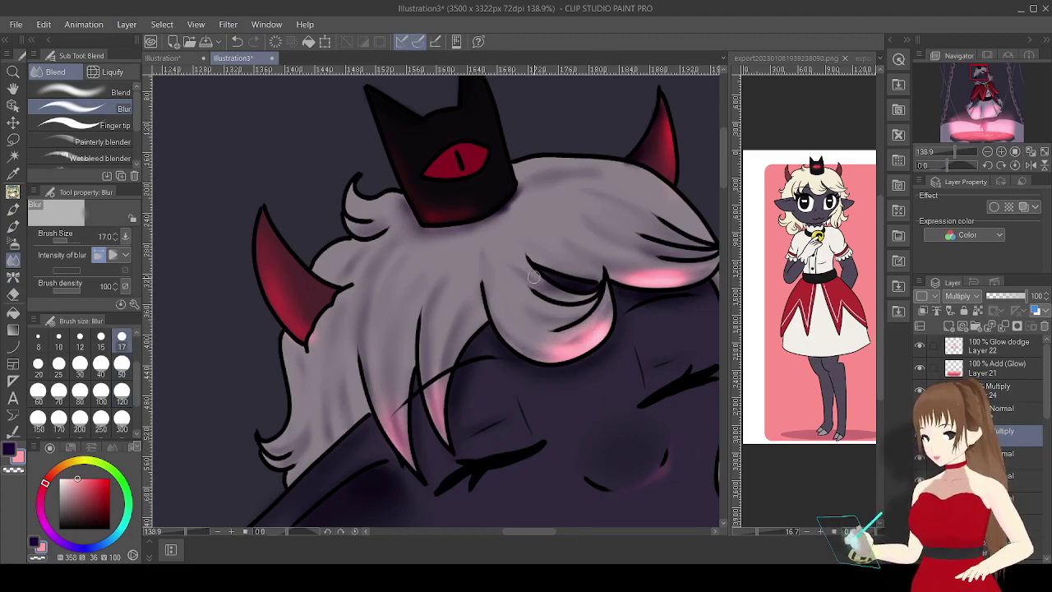
Create a new layer at the top of the stack and set its blending mode to Add (Glow).
{"action": "scroll", "coordinate": [697, 235], "scroll_direction": "down", "scroll_amount": 5}
{"action": "key", "text": "ctrl+shift+n"}
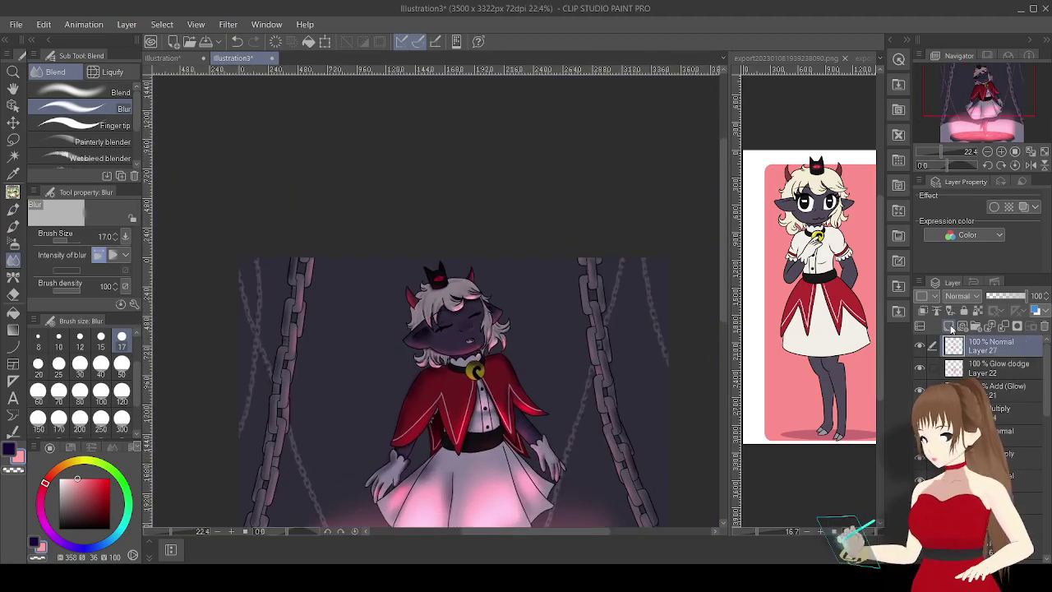
{"action": "key", "text": "b"}
{"action": "scroll", "coordinate": [457, 190], "scroll_direction": "up", "scroll_amount": 4}
{"action": "mouse_move", "coordinate": [435, 205]}
{"action": "left_mouse_down"}
{"action": "mouse_move", "coordinate": [457, 190]}
{"action": "mouse_move", "coordinate": [427, 230]}
{"action": "left_mouse_up"}
{"action": "key", "text": "ctrl+z"}
{"action": "key", "text": "x"}
{"action": "left_click", "coordinate": [958, 295]}
{"action": "left_click", "coordinate": [970, 493]}
Select Glow dodge Layer 22 and blend the pink glow on the crown with Blur.
{"action": "key", "text": "x"}
{"action": "key", "text": "j"}
{"action": "left_click", "coordinate": [997, 368]}
{"action": "scroll", "coordinate": [986, 103], "scroll_direction": "down", "scroll_amount": 2}
{"action": "scroll", "coordinate": [988, 101], "scroll_direction": "up", "scroll_amount": 3}
{"action": "left_click", "coordinate": [989, 100]}
Blur the dark shading inside the ears on the Multiply layer, stepping the brush from size 50 to 30.
{"action": "left_click", "coordinate": [1010, 454]}
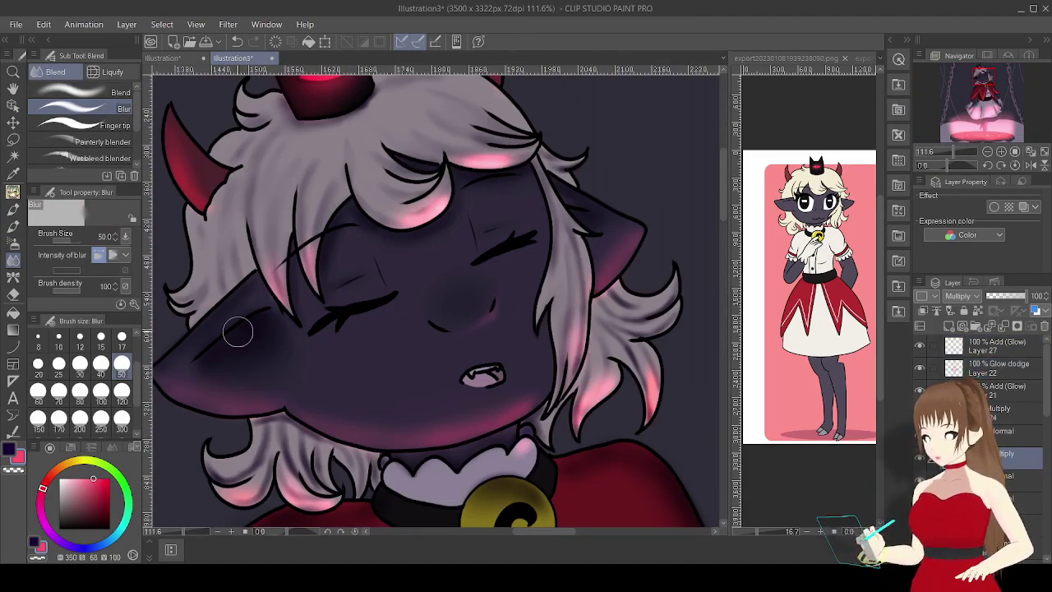
{"action": "key", "text": "bracketleft"}
{"action": "key", "text": "bracketleft"}
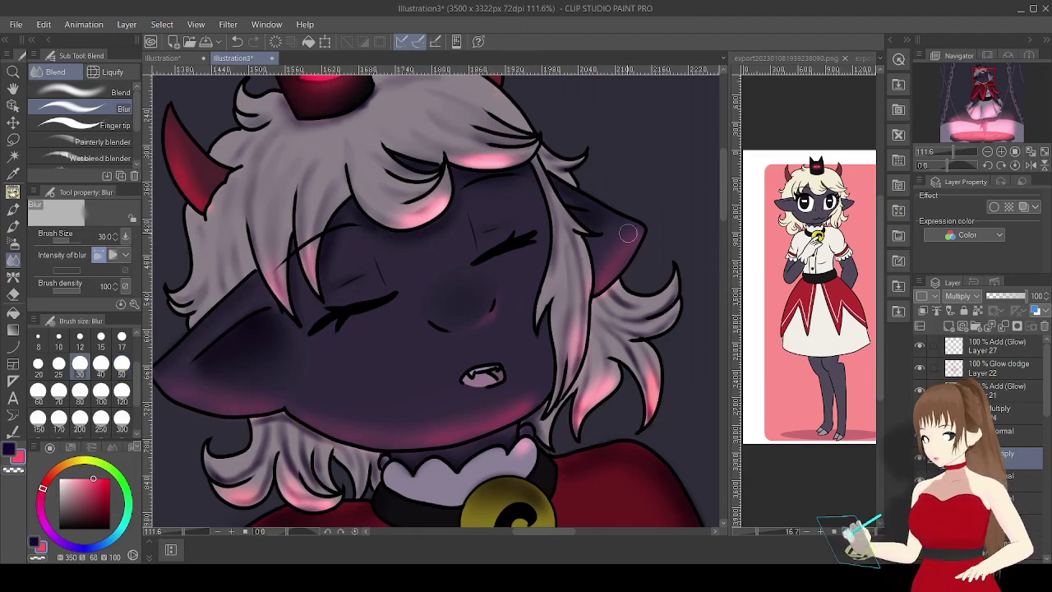
Work a soft pink glow into the area under the nose on Glow dodge Layer 22.
{"action": "left_click", "coordinate": [434, 357], "text": "ctrl+shift"}
{"action": "left_click_drag", "start_coordinate": [450, 337], "coordinate": [504, 315]}
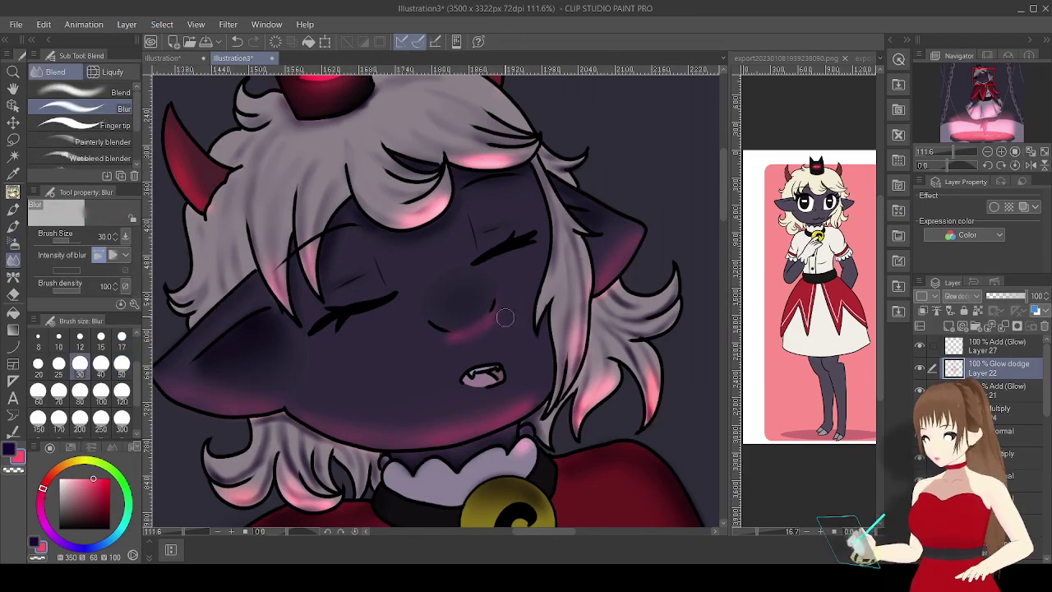
Return to the Multiply layer and soften the shadows in the hair strands beside the smaller ear with a smaller Blur brush.
{"action": "left_click", "coordinate": [664, 373], "text": "ctrl+shift"}
{"action": "key", "text": "bracketleft"}
{"action": "mouse_move", "coordinate": [585, 290]}
{"action": "left_mouse_down"}
{"action": "mouse_move", "coordinate": [572, 358]}
{"action": "mouse_move", "coordinate": [602, 313]}
{"action": "mouse_move", "coordinate": [613, 319]}
{"action": "mouse_move", "coordinate": [598, 290]}
{"action": "mouse_move", "coordinate": [672, 289]}
{"action": "left_mouse_up"}
{"action": "mouse_move", "coordinate": [595, 290]}
{"action": "left_mouse_down"}
{"action": "mouse_move", "coordinate": [654, 25]}
{"action": "mouse_move", "coordinate": [654, 213]}
{"action": "left_mouse_up"}
Airbrush dark shading into the hair beside the collar and touch up the pink glow on the golden bell's lower edge.
{"action": "key", "text": "b"}
{"action": "left_click_drag", "start_coordinate": [455, 481], "coordinate": [455, 411]}
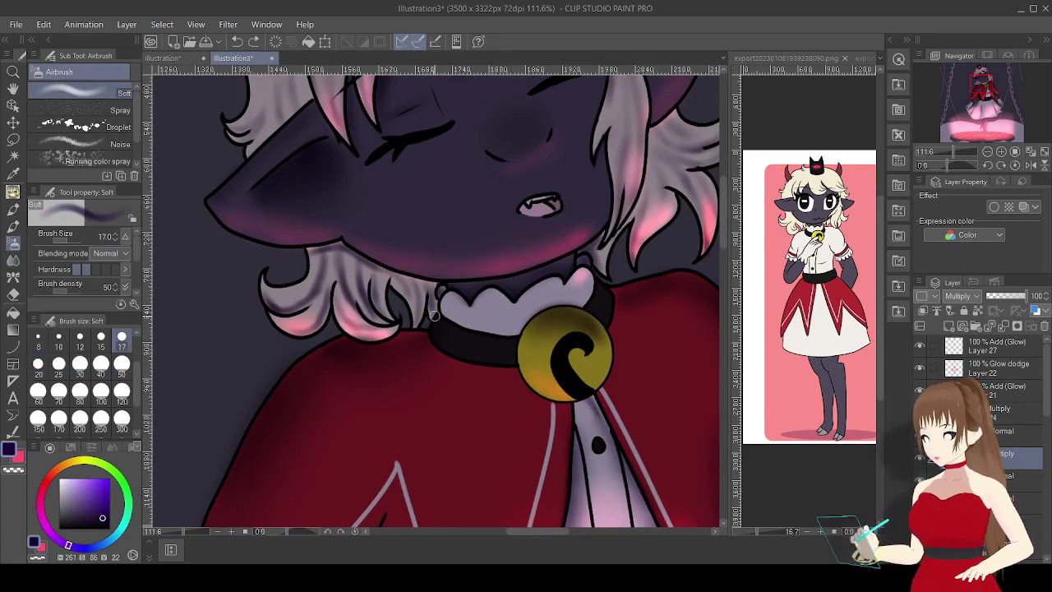
{"action": "left_click", "coordinate": [430, 322], "text": "alt"}
{"action": "left_click", "coordinate": [536, 375], "text": "ctrl+shift"}
{"action": "mouse_move", "coordinate": [536, 375]}
{"action": "left_mouse_down"}
{"action": "mouse_move", "coordinate": [538, 384]}
{"action": "mouse_move", "coordinate": [533, 362]}
{"action": "left_mouse_up"}
{"action": "key", "text": "j"}
Airbrush a pale pink highlight on the bell's lower edge on a new Add (Glow) layer above Layer 22.
{"action": "left_click", "coordinate": [960, 344]}
{"action": "left_click", "coordinate": [956, 329]}
{"action": "left_click", "coordinate": [13, 243]}
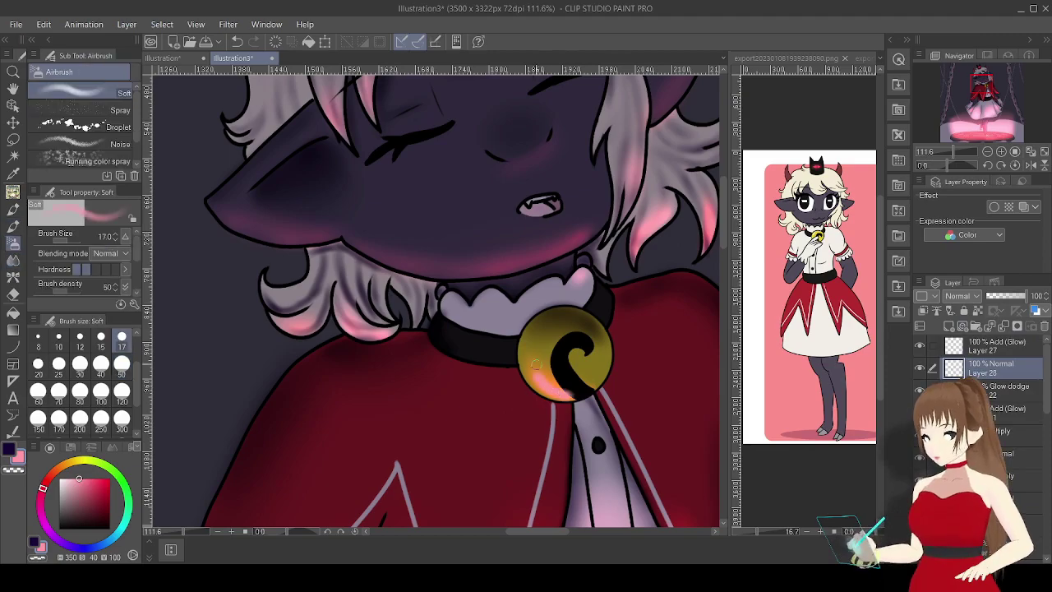
{"action": "left_click", "coordinate": [962, 296]}
{"action": "left_click_drag", "start_coordinate": [538, 206], "coordinate": [455, 420]}
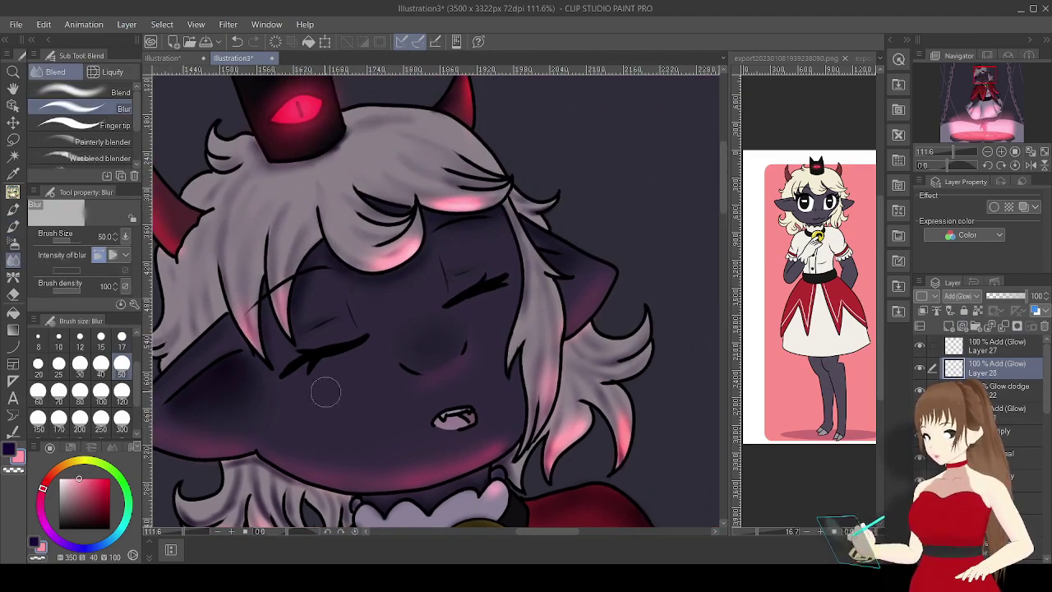
Airbrush bright pink highlights on the fringe tips, eyelids, nose and jawline on Layer 28 and blur them at size 50.
{"action": "left_click_drag", "start_coordinate": [385, 265], "coordinate": [418, 235]}
{"action": "left_click_drag", "start_coordinate": [297, 276], "coordinate": [273, 329]}
{"action": "left_click_drag", "start_coordinate": [259, 305], "coordinate": [240, 350]}
{"action": "left_click_drag", "start_coordinate": [482, 276], "coordinate": [454, 292]}
{"action": "left_click_drag", "start_coordinate": [361, 331], "coordinate": [329, 343]}
{"action": "left_click_drag", "start_coordinate": [469, 353], "coordinate": [423, 380]}
{"action": "left_click_drag", "start_coordinate": [271, 459], "coordinate": [428, 485]}
{"action": "key", "text": "j"}
{"action": "mouse_move", "coordinate": [493, 353]}
{"action": "left_mouse_down"}
{"action": "mouse_move", "coordinate": [459, 350]}
{"action": "mouse_move", "coordinate": [464, 380]}
{"action": "mouse_move", "coordinate": [426, 384]}
{"action": "left_mouse_up"}
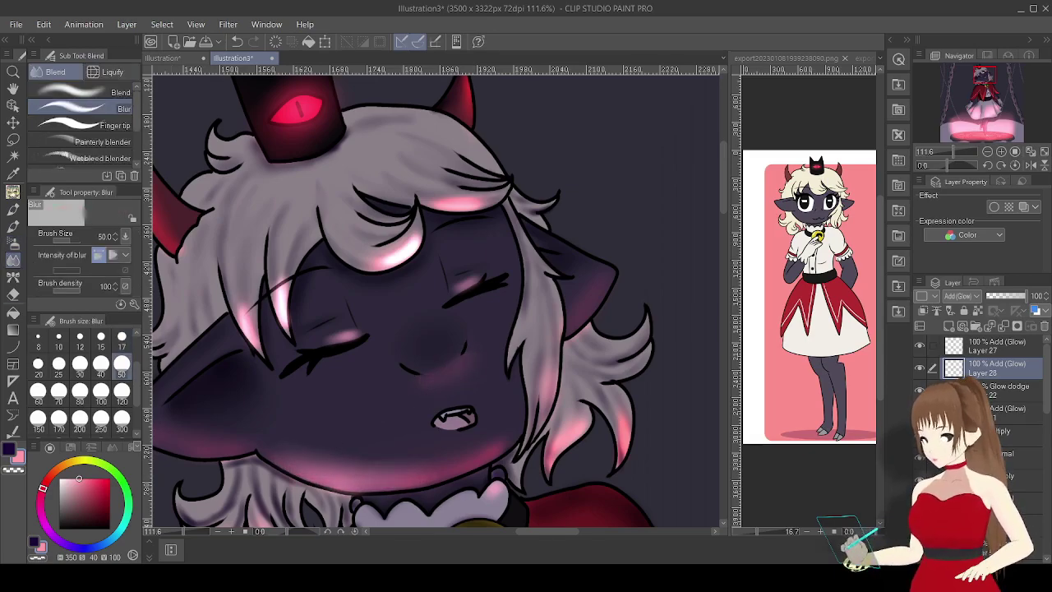
Blur the nose shading on the Multiply layer, the eyelid highlights on Layer 28 and the under-nose glow on Layer 22.
{"action": "left_click", "coordinate": [1019, 479]}
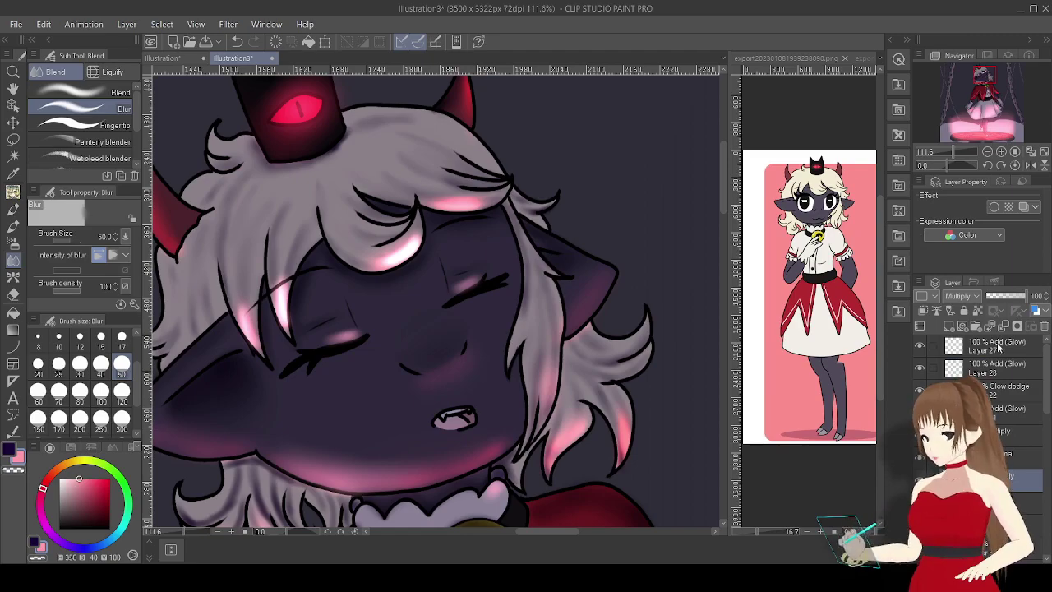
{"action": "left_click", "coordinate": [970, 367]}
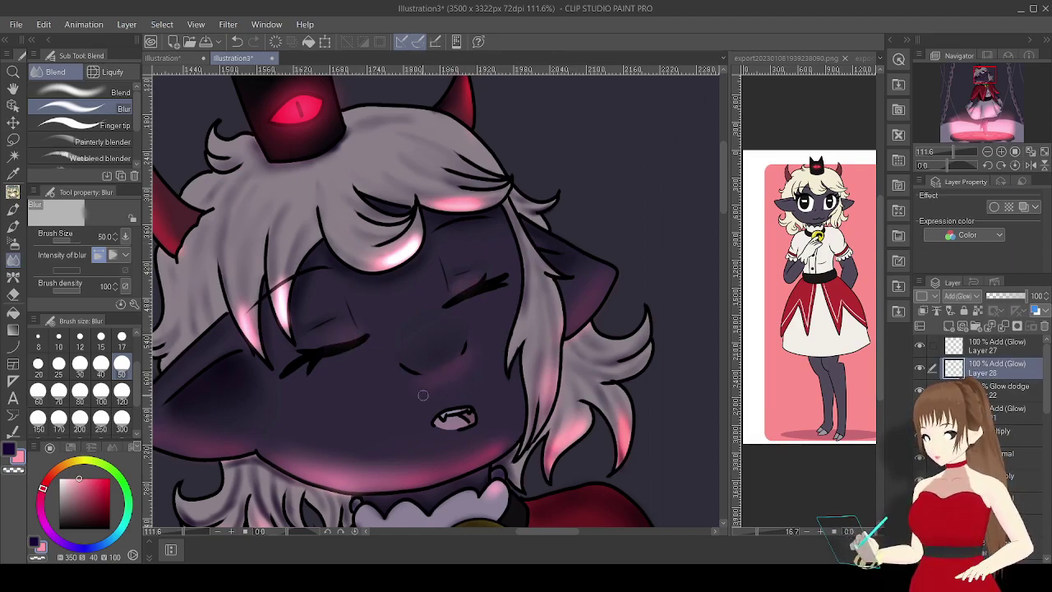
{"action": "key", "text": "alt+bracketleft"}
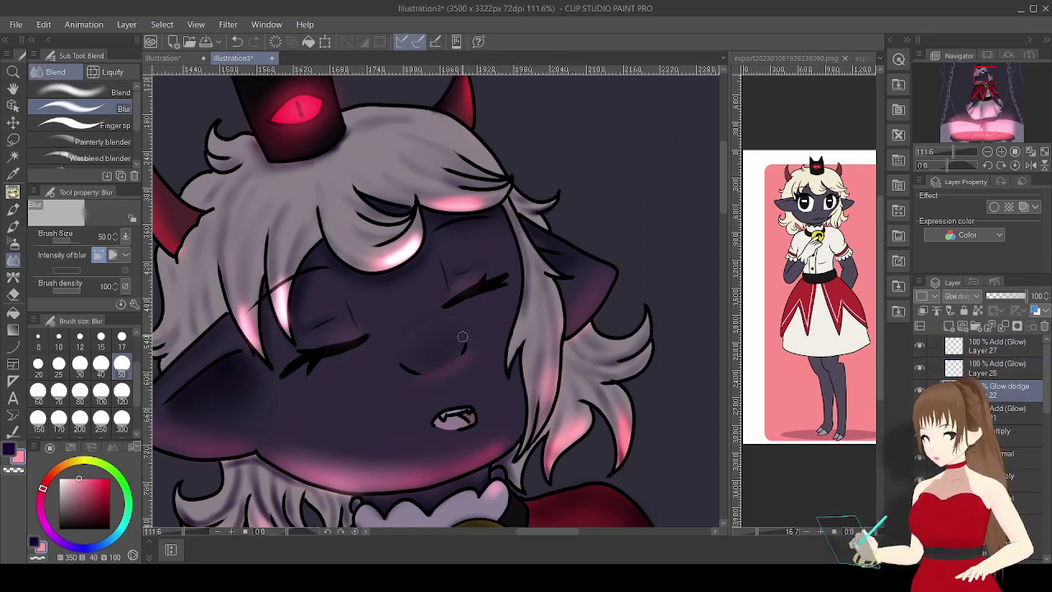
{"action": "left_click", "coordinate": [1019, 367]}
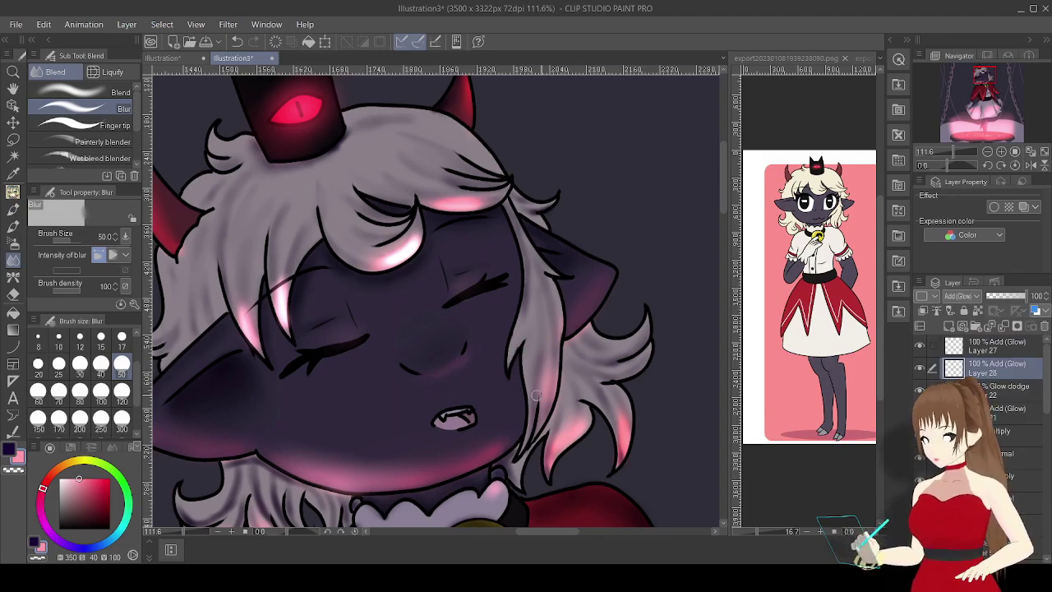
Airbrush bright rim highlights along the cape edges, glove fingers and skirt hem on Layer 28 with a size 17 Soft airbrush.
{"action": "scroll", "coordinate": [431, 411], "scroll_direction": "down", "scroll_amount": 5}
{"action": "scroll", "coordinate": [461, 345], "scroll_direction": "up", "scroll_amount": 3}
{"action": "key", "text": "b"}
{"action": "left_click_drag", "start_coordinate": [488, 248], "coordinate": [403, 319]}
{"action": "mouse_move", "coordinate": [388, 431]}
{"action": "left_mouse_down"}
{"action": "mouse_move", "coordinate": [362, 466]}
{"action": "mouse_move", "coordinate": [436, 156]}
{"action": "left_mouse_up"}
{"action": "mouse_move", "coordinate": [447, 215]}
{"action": "left_mouse_down"}
{"action": "mouse_move", "coordinate": [492, 288]}
{"action": "mouse_move", "coordinate": [536, 310]}
{"action": "mouse_move", "coordinate": [600, 312]}
{"action": "left_mouse_up"}
{"action": "mouse_move", "coordinate": [600, 313]}
{"action": "left_mouse_down"}
{"action": "mouse_move", "coordinate": [386, 337]}
{"action": "mouse_move", "coordinate": [465, 302]}
{"action": "mouse_move", "coordinate": [531, 296]}
{"action": "left_mouse_up"}
{"action": "left_click_drag", "start_coordinate": [460, 305], "coordinate": [637, 273]}
{"action": "left_click_drag", "start_coordinate": [567, 294], "coordinate": [598, 287]}
{"action": "mouse_move", "coordinate": [690, 212]}
{"action": "left_mouse_down"}
{"action": "mouse_move", "coordinate": [649, 244]}
{"action": "mouse_move", "coordinate": [608, 320]}
{"action": "left_mouse_up"}
{"action": "left_click_drag", "start_coordinate": [664, 285], "coordinate": [640, 235]}
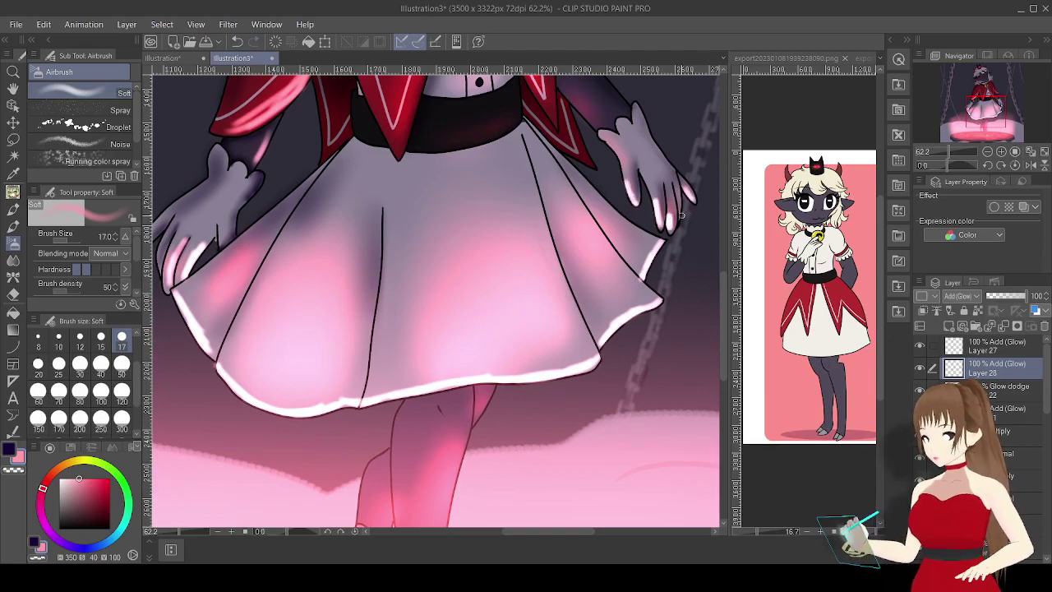
Airbrush highlights along the belt's lower edge, the cape's inner edge and around the shirt buttons, redoing unwanted strokes.
{"action": "mouse_move", "coordinate": [414, 147]}
{"action": "left_mouse_down"}
{"action": "mouse_move", "coordinate": [538, 120]}
{"action": "mouse_move", "coordinate": [483, 135]}
{"action": "left_mouse_up"}
{"action": "key", "text": "ctrl+z"}
{"action": "key", "text": "ctrl+z"}
{"action": "left_click_drag", "start_coordinate": [561, 108], "coordinate": [422, 339]}
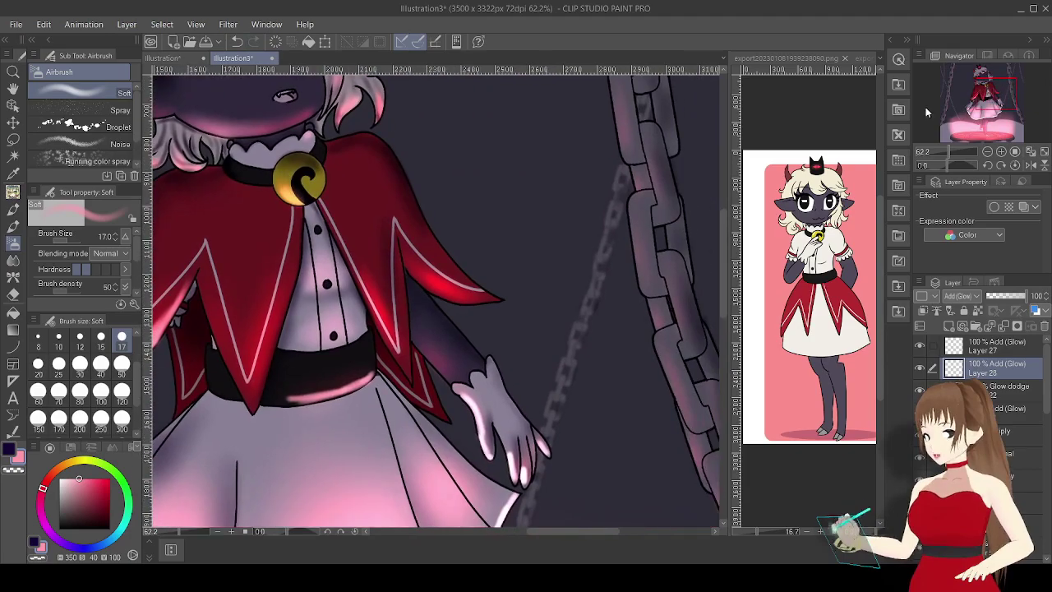
{"action": "left_click", "coordinate": [237, 41]}
{"action": "left_click", "coordinate": [254, 41]}
{"action": "mouse_move", "coordinate": [345, 251]}
{"action": "left_mouse_down"}
{"action": "mouse_move", "coordinate": [398, 359]}
{"action": "mouse_move", "coordinate": [444, 292]}
{"action": "left_mouse_up"}
{"action": "left_click_drag", "start_coordinate": [992, 101], "coordinate": [985, 89]}
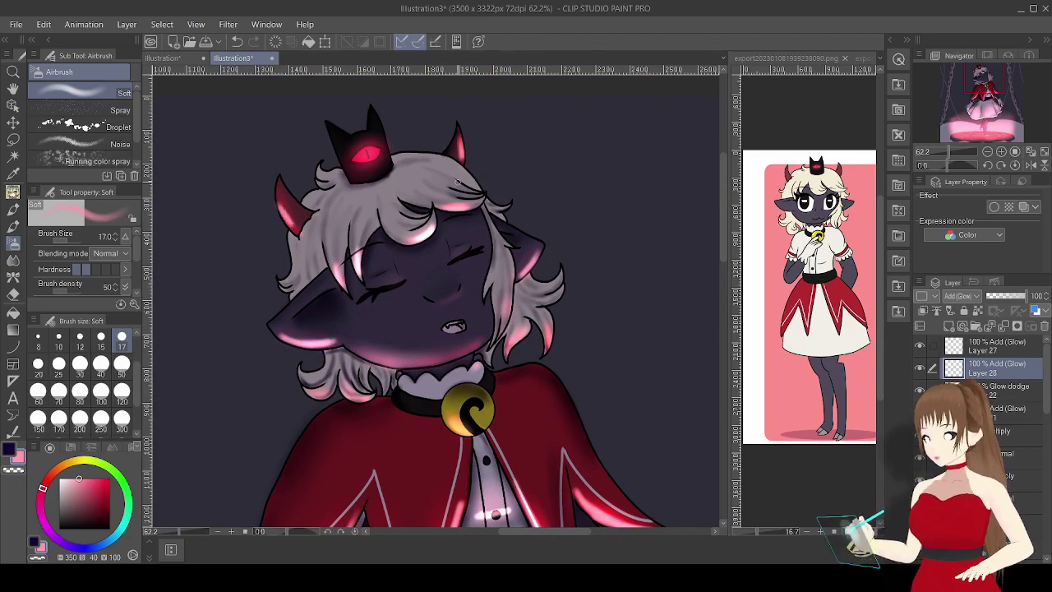
{"action": "left_click_drag", "start_coordinate": [985, 89], "coordinate": [992, 99]}
{"action": "left_click_drag", "start_coordinate": [473, 230], "coordinate": [562, 364]}
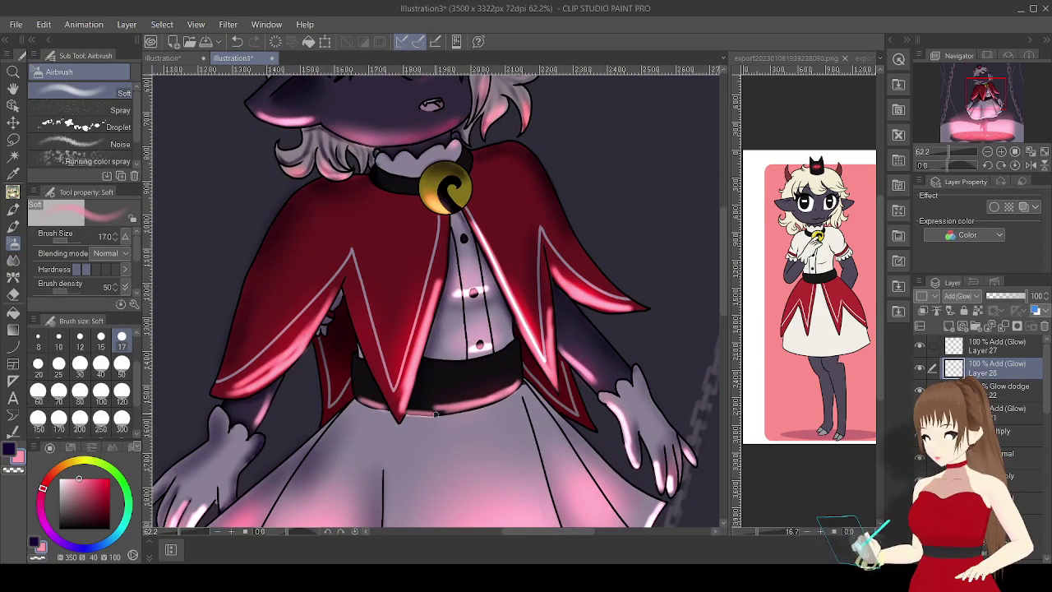
Soften the highlights on the cape edges, belt and glove beside the chain with Blur at size 50.
{"action": "key", "text": "j"}
{"action": "mouse_move", "coordinate": [329, 403]}
{"action": "left_mouse_down"}
{"action": "mouse_move", "coordinate": [238, 329]}
{"action": "mouse_move", "coordinate": [255, 415]}
{"action": "left_mouse_up"}
{"action": "left_click_drag", "start_coordinate": [517, 386], "coordinate": [383, 404]}
{"action": "mouse_move", "coordinate": [436, 212]}
{"action": "left_mouse_down"}
{"action": "mouse_move", "coordinate": [547, 366]}
{"action": "mouse_move", "coordinate": [612, 296]}
{"action": "mouse_move", "coordinate": [579, 366]}
{"action": "mouse_move", "coordinate": [559, 319]}
{"action": "left_mouse_up"}
{"action": "mouse_move", "coordinate": [613, 403]}
{"action": "left_mouse_down"}
{"action": "mouse_move", "coordinate": [633, 464]}
{"action": "mouse_move", "coordinate": [677, 493]}
{"action": "left_mouse_up"}
Blur the other glove's shading on the Multiply layer and its finger highlights and the skirt hem highlight on Layer 28.
{"action": "left_click", "coordinate": [949, 110]}
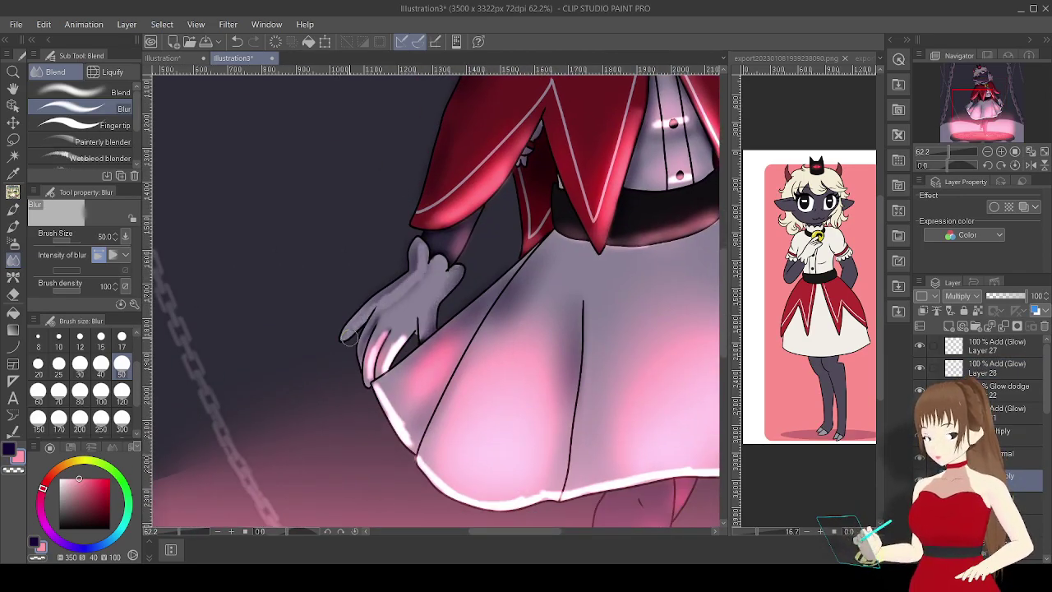
{"action": "left_click", "coordinate": [1020, 368]}
{"action": "left_click_drag", "start_coordinate": [380, 349], "coordinate": [447, 429]}
{"action": "mouse_move", "coordinate": [380, 392]}
{"action": "left_mouse_down"}
{"action": "mouse_move", "coordinate": [498, 475]}
{"action": "mouse_move", "coordinate": [383, 318]}
{"action": "mouse_move", "coordinate": [531, 324]}
{"action": "mouse_move", "coordinate": [664, 304]}
{"action": "mouse_move", "coordinate": [536, 301]}
{"action": "mouse_move", "coordinate": [379, 321]}
{"action": "left_mouse_up"}
{"action": "left_click_drag", "start_coordinate": [586, 198], "coordinate": [564, 234]}
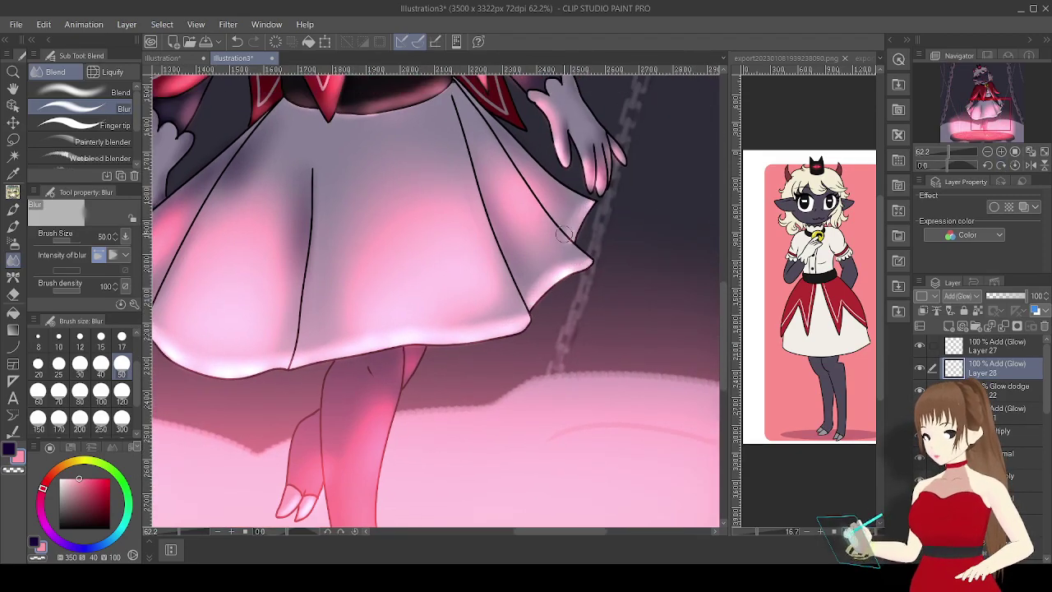
Airbrush a bright highlight down the edge of the front leg and on the toes, and soften it with Blur.
{"action": "left_click", "coordinate": [992, 97]}
{"action": "key", "text": "b"}
{"action": "left_click_drag", "start_coordinate": [485, 160], "coordinate": [462, 280]}
{"action": "left_click_drag", "start_coordinate": [475, 222], "coordinate": [471, 387]}
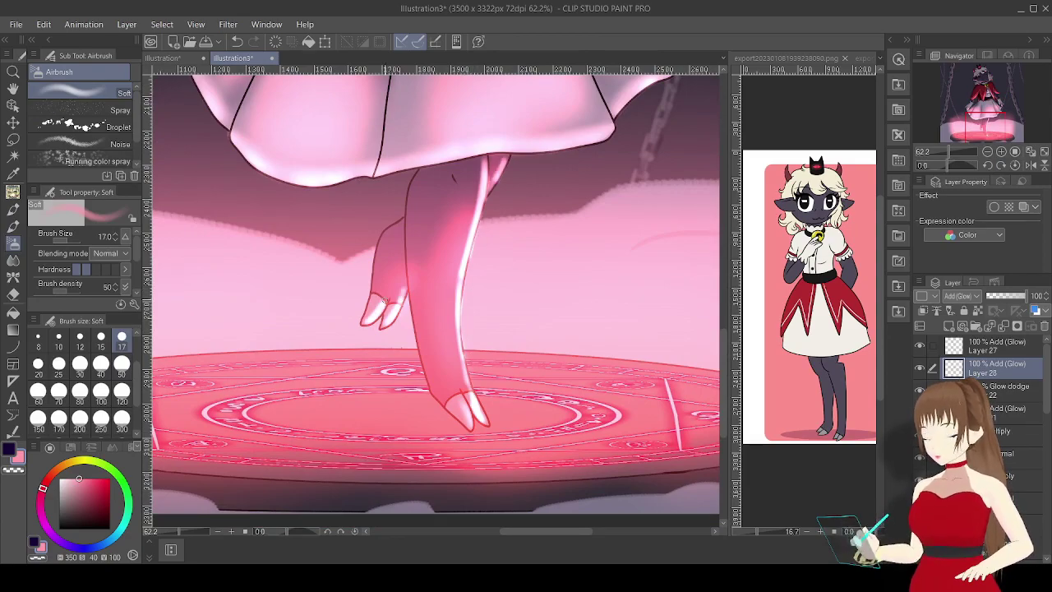
{"action": "left_click_drag", "start_coordinate": [444, 382], "coordinate": [465, 424]}
{"action": "key", "text": "j"}
{"action": "mouse_move", "coordinate": [473, 189]}
{"action": "left_mouse_down"}
{"action": "mouse_move", "coordinate": [452, 263]}
{"action": "mouse_move", "coordinate": [462, 409]}
{"action": "mouse_move", "coordinate": [485, 442]}
{"action": "left_mouse_up"}
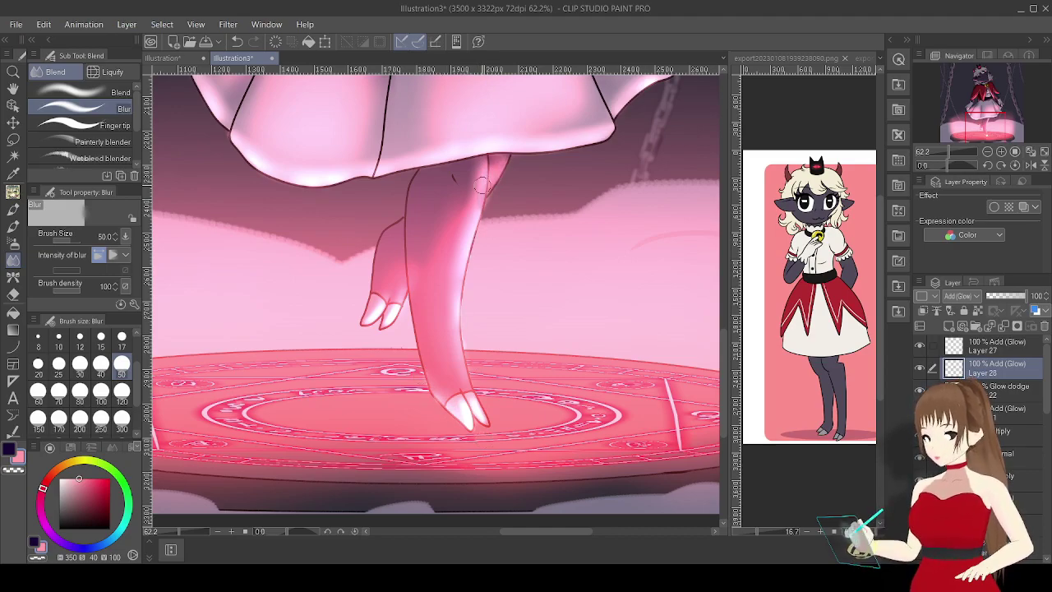
Blur the highlights around the shirt buttons on Layer 28.
{"action": "scroll", "coordinate": [490, 178], "scroll_direction": "up", "scroll_amount": 10}
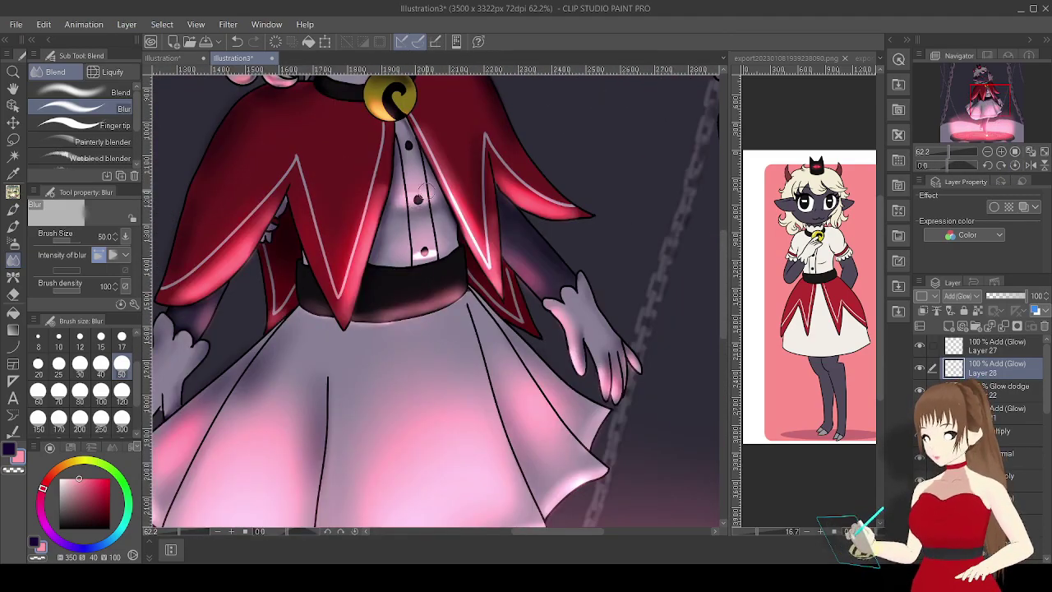
{"action": "mouse_move", "coordinate": [418, 198]}
{"action": "left_mouse_down"}
{"action": "mouse_move", "coordinate": [415, 272]}
{"action": "mouse_move", "coordinate": [427, 304]}
{"action": "mouse_move", "coordinate": [386, 314]}
{"action": "mouse_move", "coordinate": [452, 300]}
{"action": "left_mouse_up"}
{"action": "scroll", "coordinate": [276, 289], "scroll_direction": "down", "scroll_amount": 5}
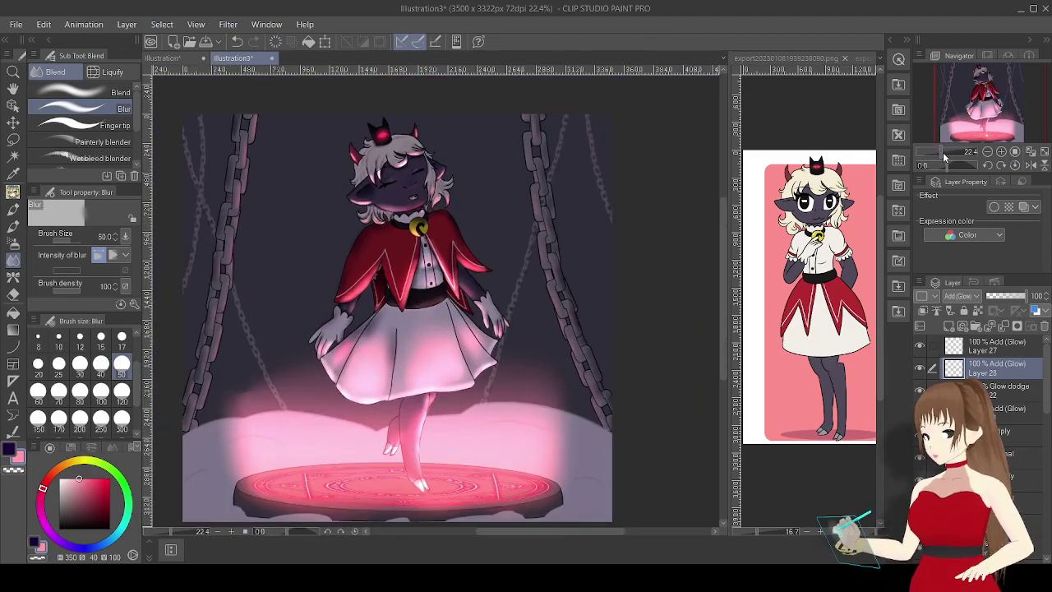
Soften the shadows in the hair below the larger ear on the Multiply layer with Blur at size 40.
{"action": "scroll", "coordinate": [380, 231], "scroll_direction": "up", "scroll_amount": 3}
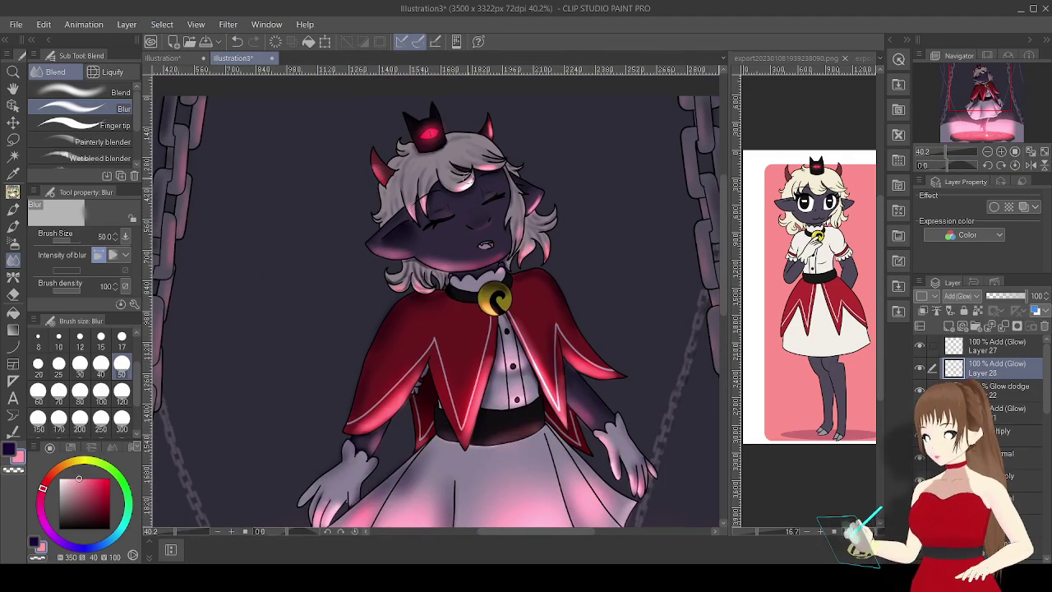
{"action": "key", "text": "b"}
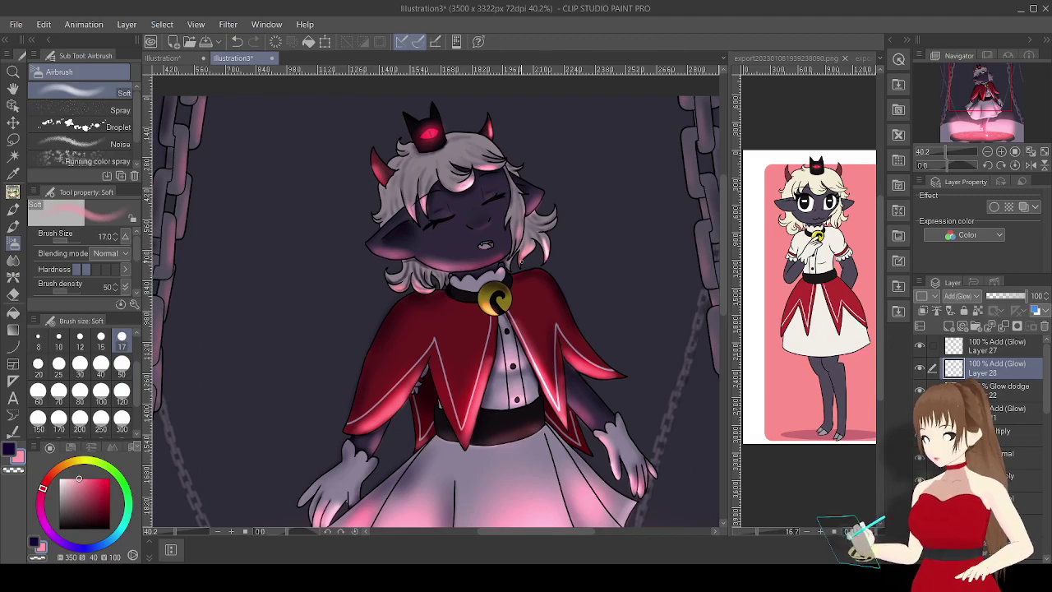
{"action": "key", "text": "j"}
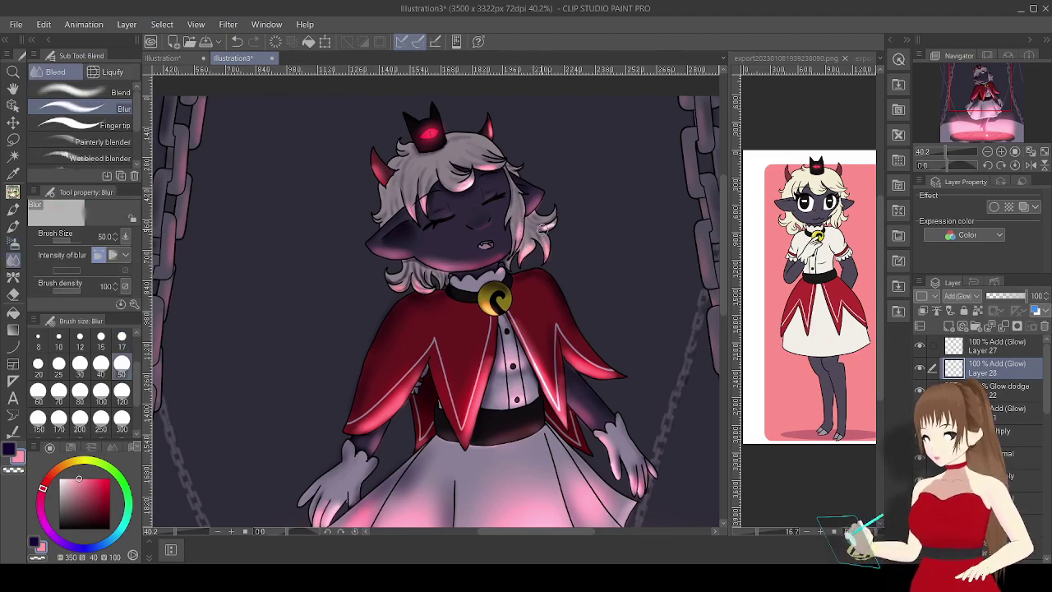
{"action": "left_click", "coordinate": [438, 283], "text": "ctrl+shift"}
{"action": "left_click", "coordinate": [100, 364]}
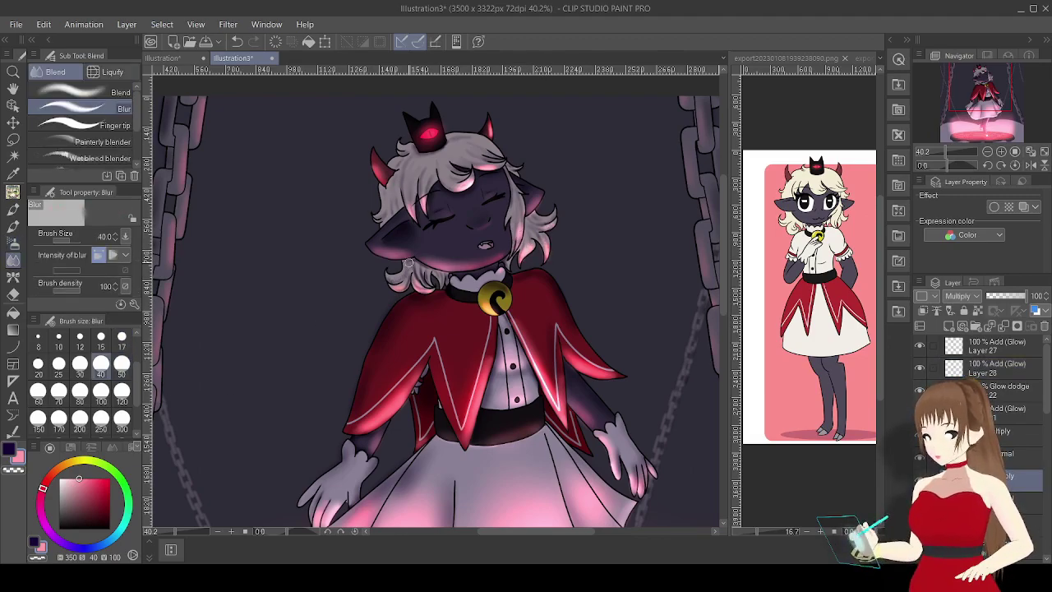
{"action": "scroll", "coordinate": [426, 252], "scroll_direction": "up", "scroll_amount": 7}
{"action": "mouse_move", "coordinate": [337, 279]}
{"action": "left_mouse_down"}
{"action": "mouse_move", "coordinate": [345, 322]}
{"action": "mouse_move", "coordinate": [395, 370]}
{"action": "mouse_move", "coordinate": [379, 350]}
{"action": "mouse_move", "coordinate": [411, 345]}
{"action": "mouse_move", "coordinate": [460, 362]}
{"action": "mouse_move", "coordinate": [402, 312]}
{"action": "mouse_move", "coordinate": [511, 326]}
{"action": "left_mouse_up"}
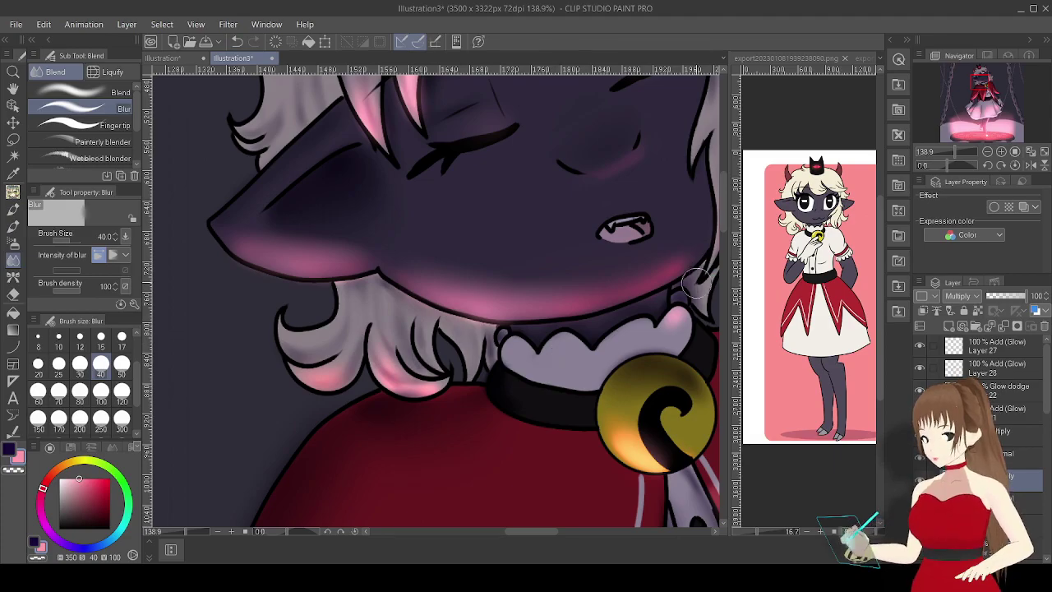
{"action": "scroll", "coordinate": [694, 285], "scroll_direction": "down", "scroll_amount": 7}
{"action": "left_click", "coordinate": [990, 368]}
{"action": "left_click", "coordinate": [1008, 391]}
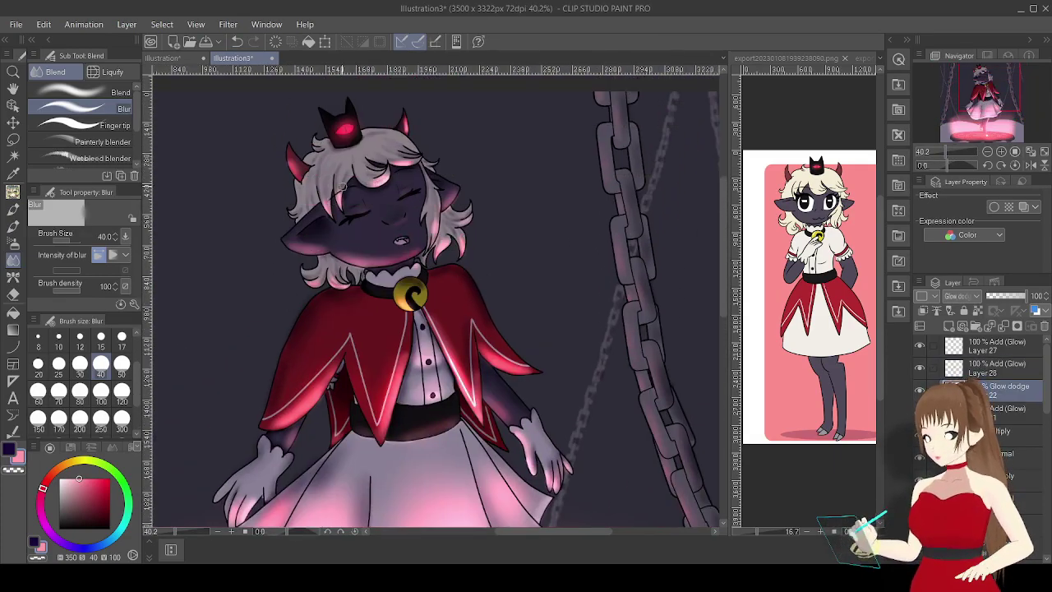
{"action": "scroll", "coordinate": [1045, 436], "scroll_direction": "down", "scroll_amount": 5}
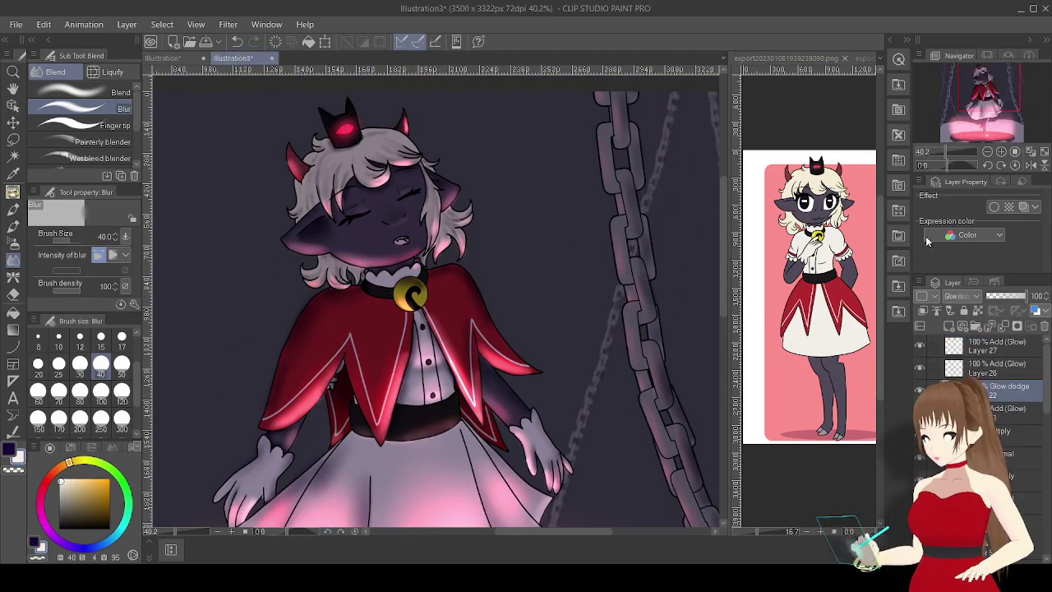
{"action": "scroll", "coordinate": [1044, 438], "scroll_direction": "down", "scroll_amount": 1}
{"action": "scroll", "coordinate": [635, 327], "scroll_direction": "up", "scroll_amount": 3}
{"action": "key", "text": "p"}
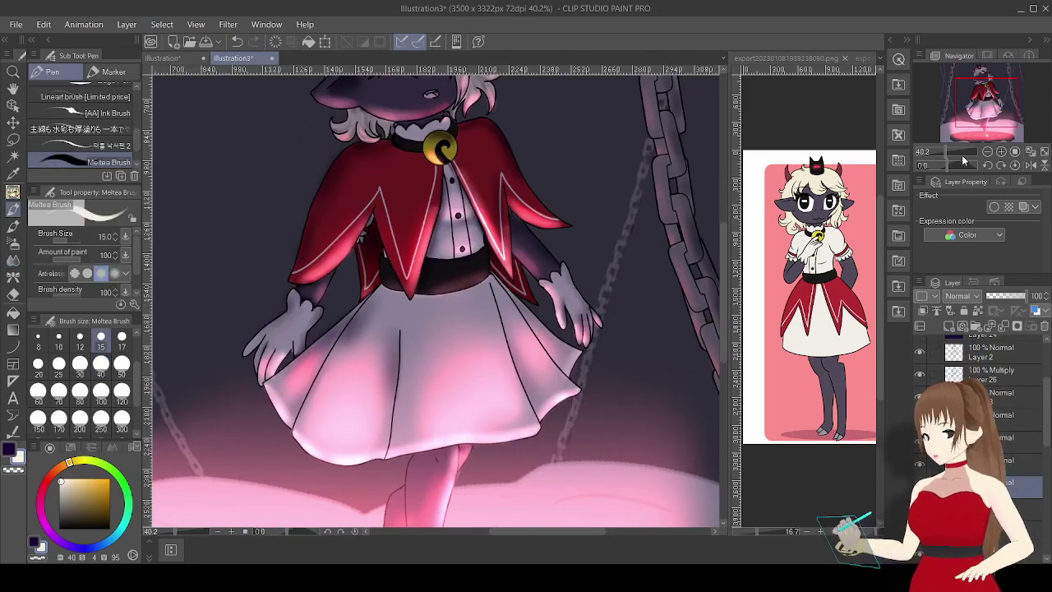
{"action": "scroll", "coordinate": [588, 229], "scroll_direction": "up", "scroll_amount": 3}
Create a new layer above Layer 27 and airbrush a dark purple vignette around the canvas edges at size 300.
{"action": "left_click_drag", "start_coordinate": [960, 152], "coordinate": [933, 153]}
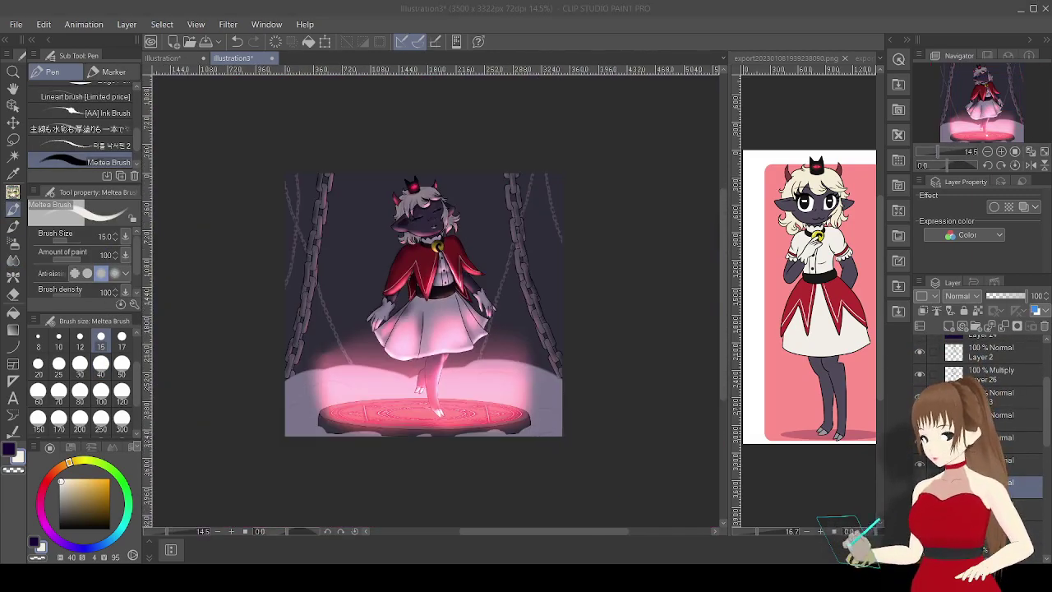
{"action": "scroll", "coordinate": [1042, 409], "scroll_direction": "up", "scroll_amount": 5}
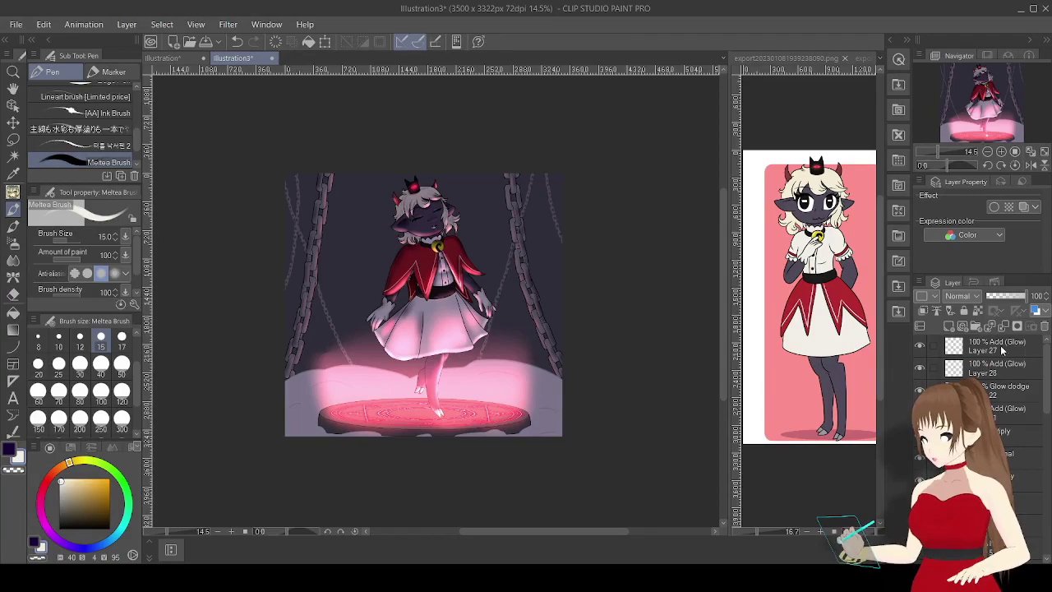
{"action": "left_click", "coordinate": [1006, 352]}
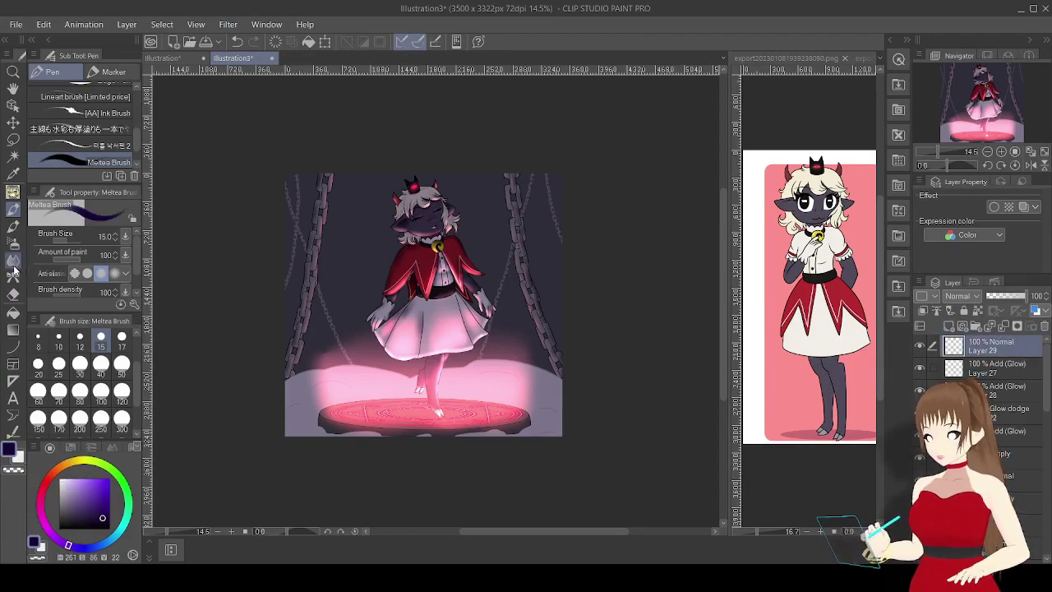
{"action": "key", "text": "b"}
{"action": "left_click_drag", "start_coordinate": [351, 448], "coordinate": [296, 386]}
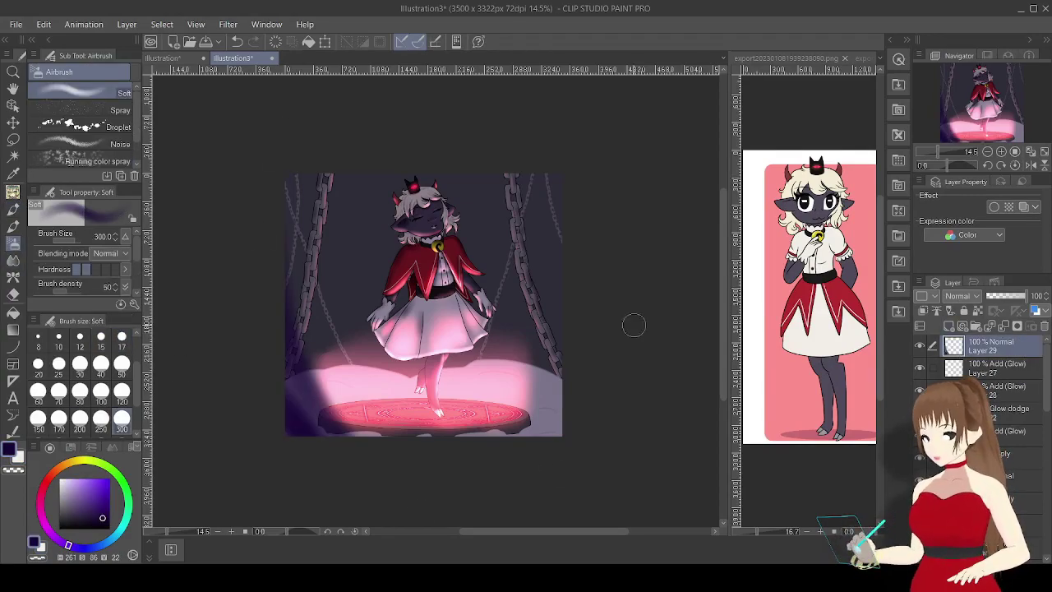
{"action": "left_click_drag", "start_coordinate": [543, 444], "coordinate": [575, 238]}
{"action": "left_click_drag", "start_coordinate": [296, 180], "coordinate": [284, 280]}
{"action": "left_click_drag", "start_coordinate": [550, 255], "coordinate": [542, 181]}
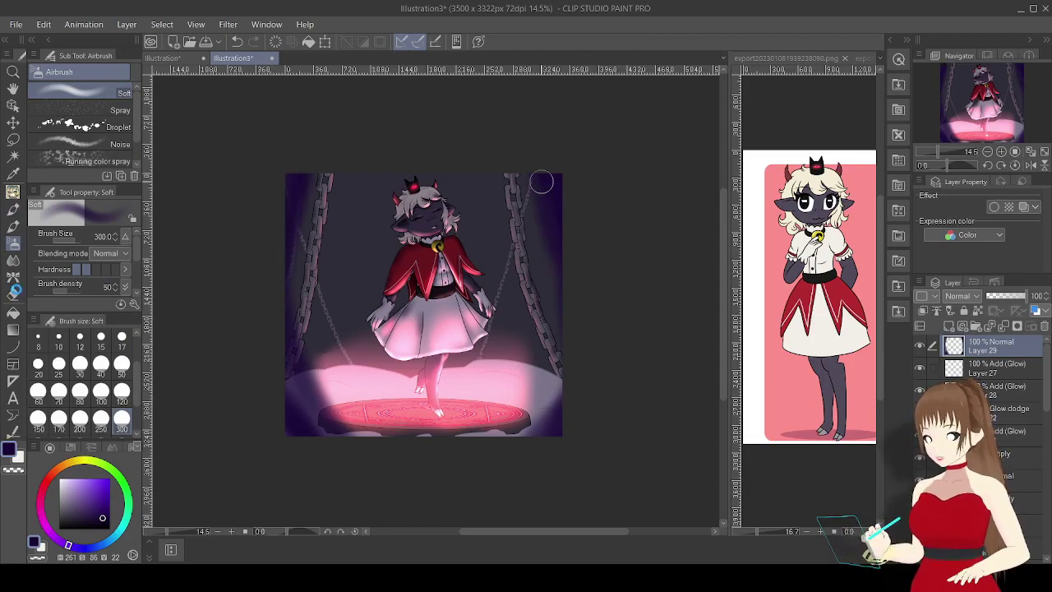
{"action": "left_click", "coordinate": [657, 236]}
Blend the dark purple vignette into the background with Blur at size 800.
{"action": "key", "text": "j"}
{"action": "key", "text": "bracketright"}
{"action": "key", "text": "bracketright"}
{"action": "key", "text": "bracketright"}
{"action": "key", "text": "bracketright"}
{"action": "key", "text": "bracketright"}
{"action": "key", "text": "bracketright"}
{"action": "key", "text": "bracketright"}
{"action": "key", "text": "bracketright"}
{"action": "key", "text": "bracketright"}
{"action": "key", "text": "bracketright"}
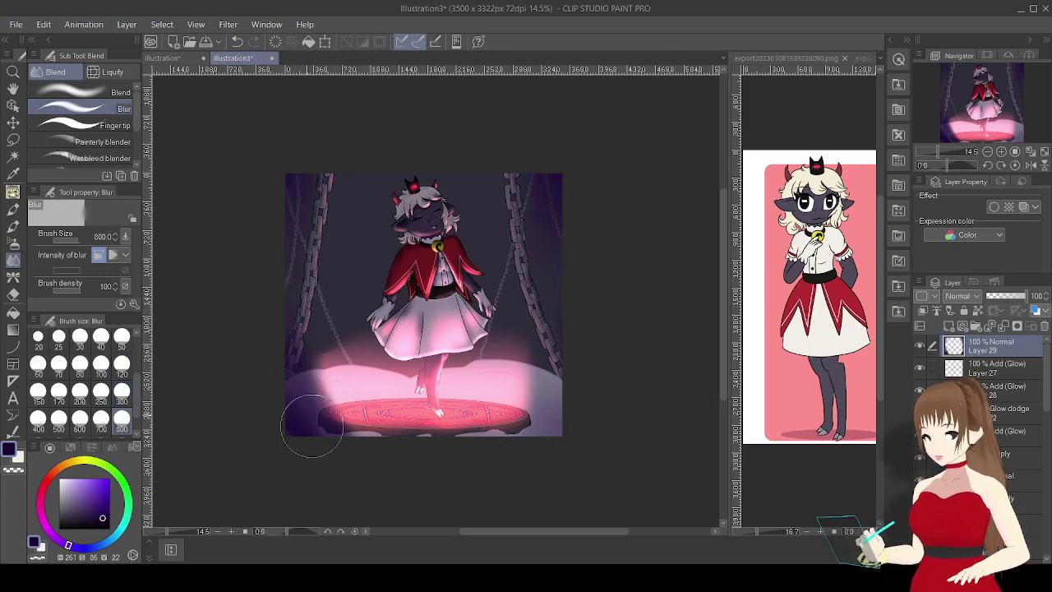
Set the vignette layer to Multiply at 88% opacity and darken the canvas corners with Foreground to transparent gradients.
{"action": "left_click", "coordinate": [1021, 296]}
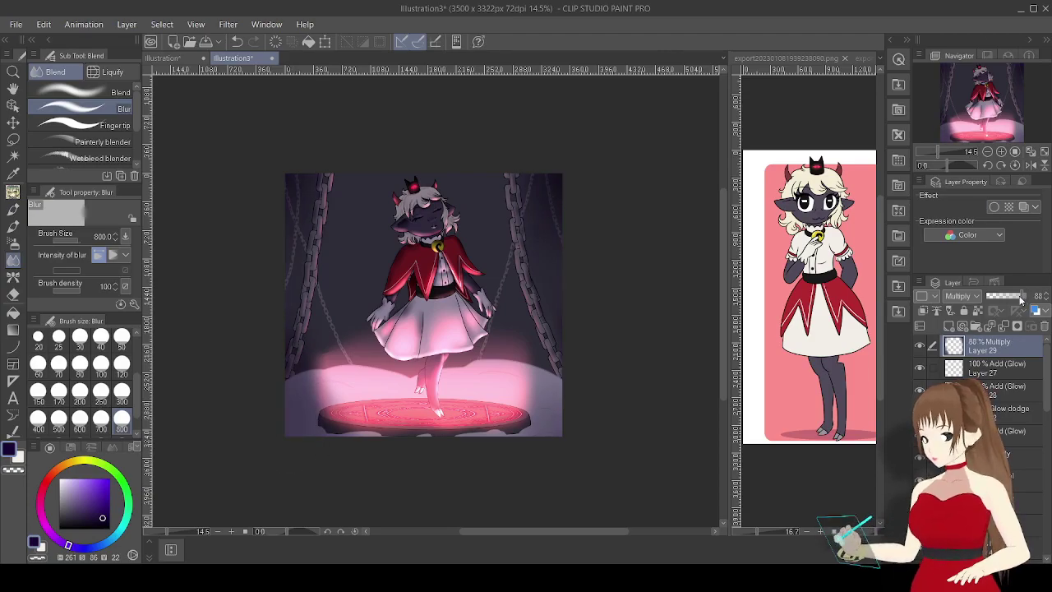
{"action": "left_click", "coordinate": [13, 331]}
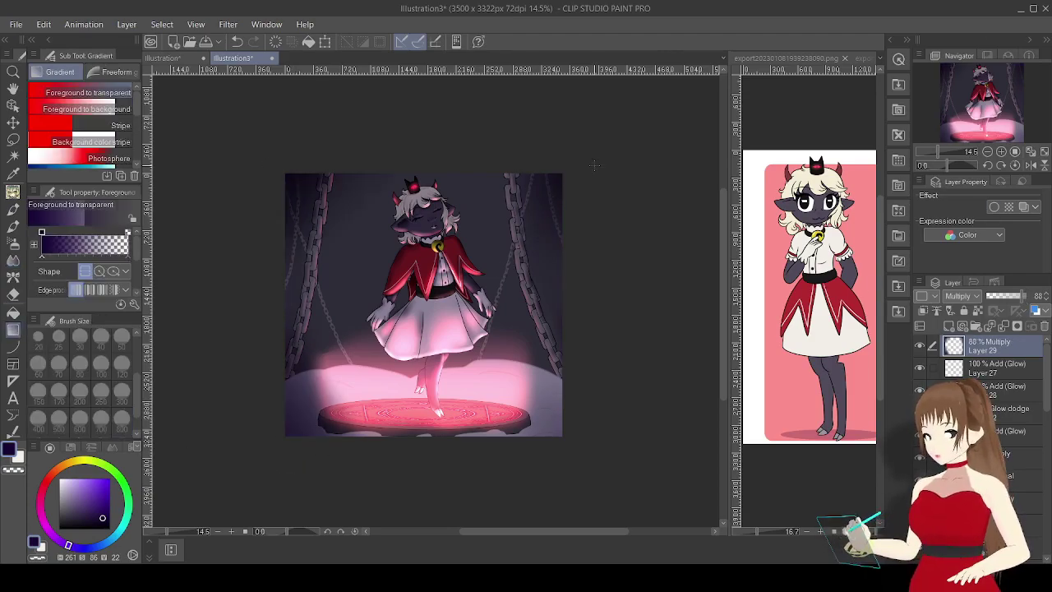
{"action": "left_click_drag", "start_coordinate": [562, 160], "coordinate": [489, 269]}
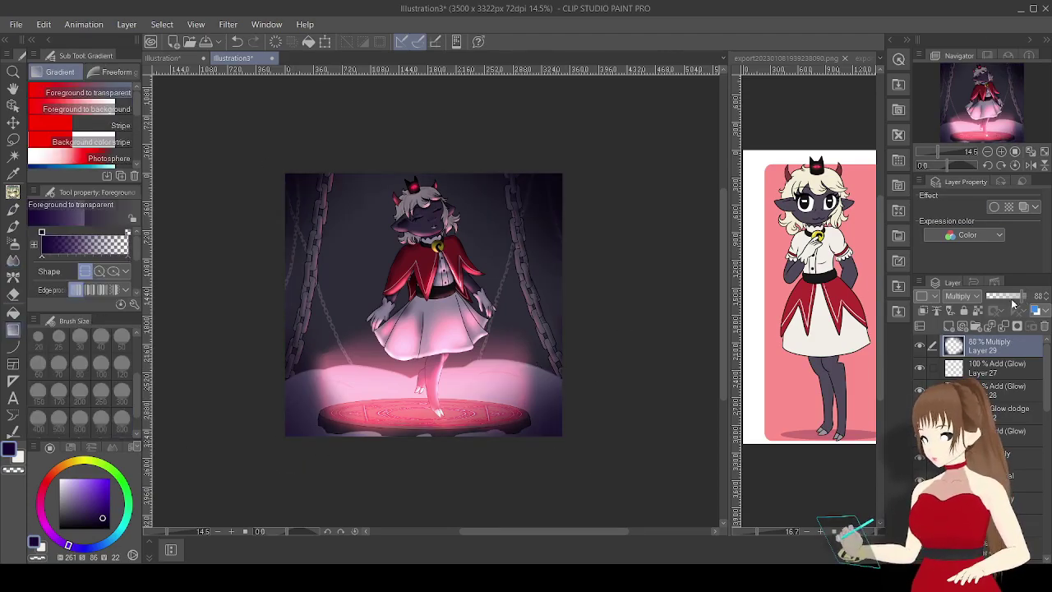
Create a new layer above Layer 29 and paint light pink highlights on the left chain's links with the Soft airbrush at size 17.
{"action": "key", "text": "j"}
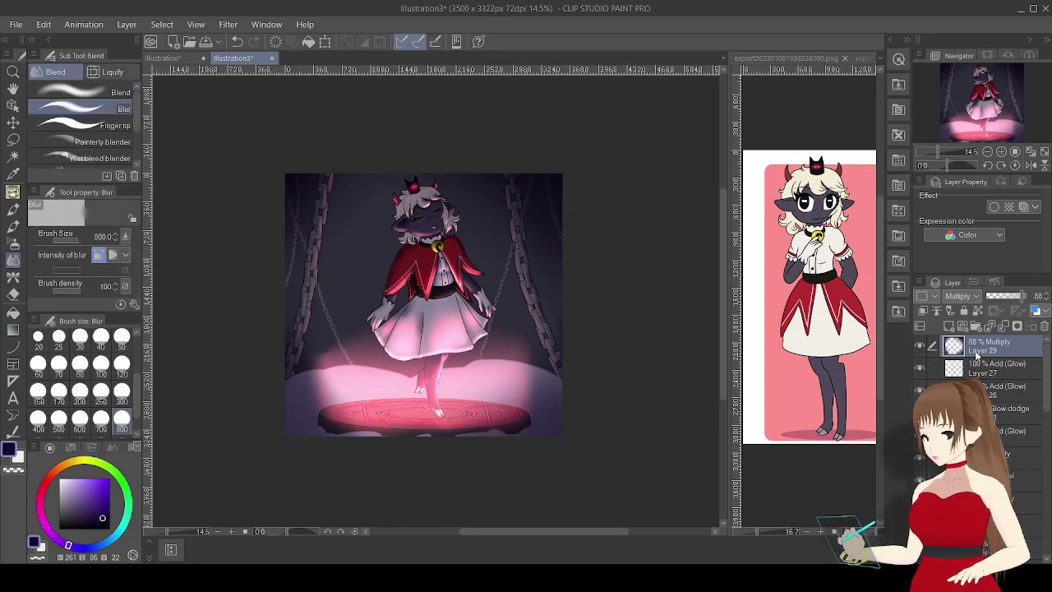
{"action": "scroll", "coordinate": [291, 196], "scroll_direction": "up", "scroll_amount": 3}
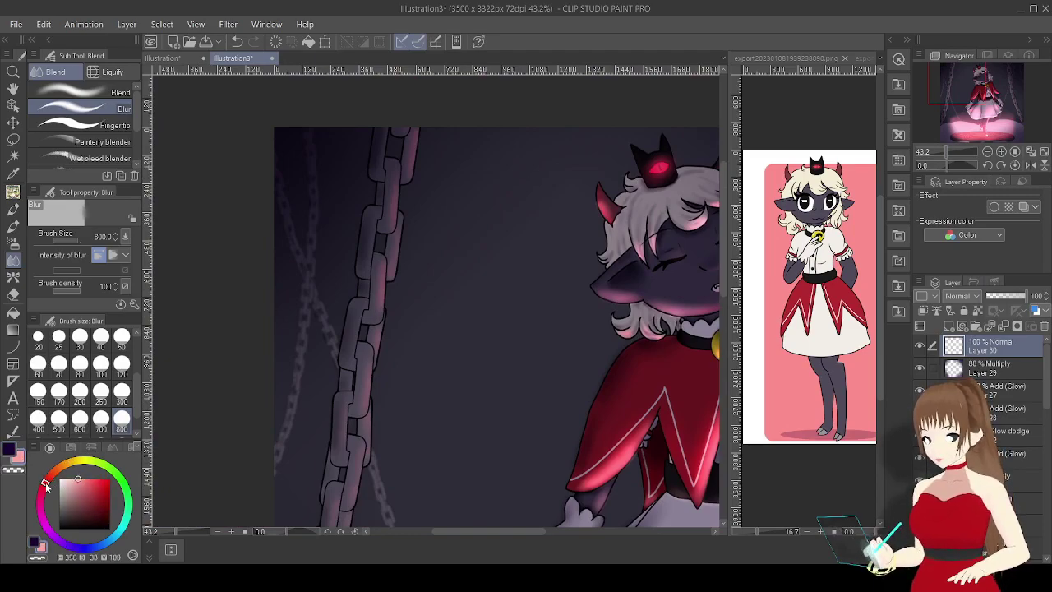
{"action": "left_click", "coordinate": [13, 245]}
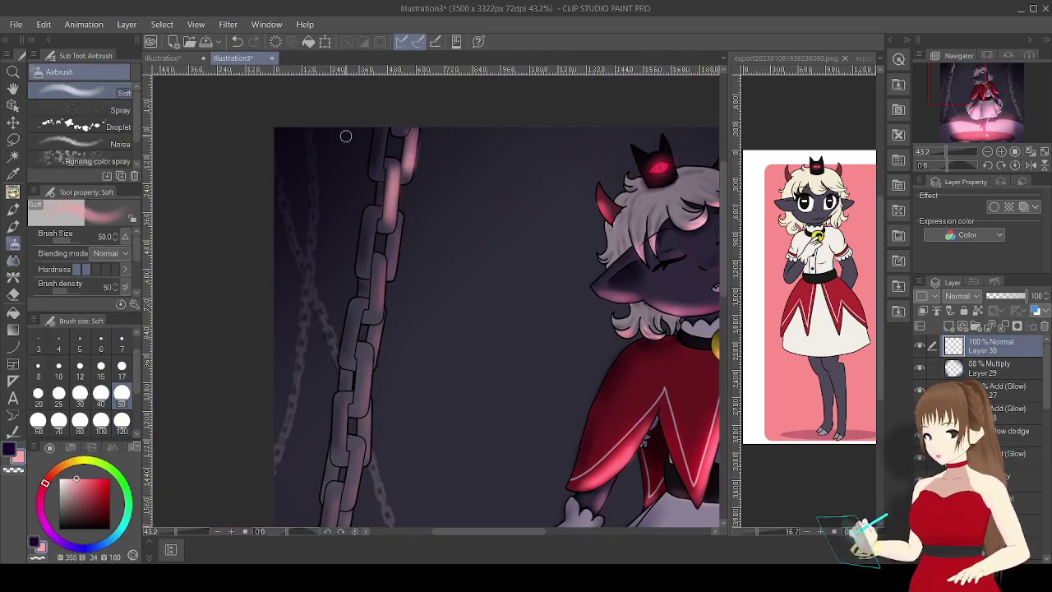
{"action": "left_click", "coordinate": [121, 365]}
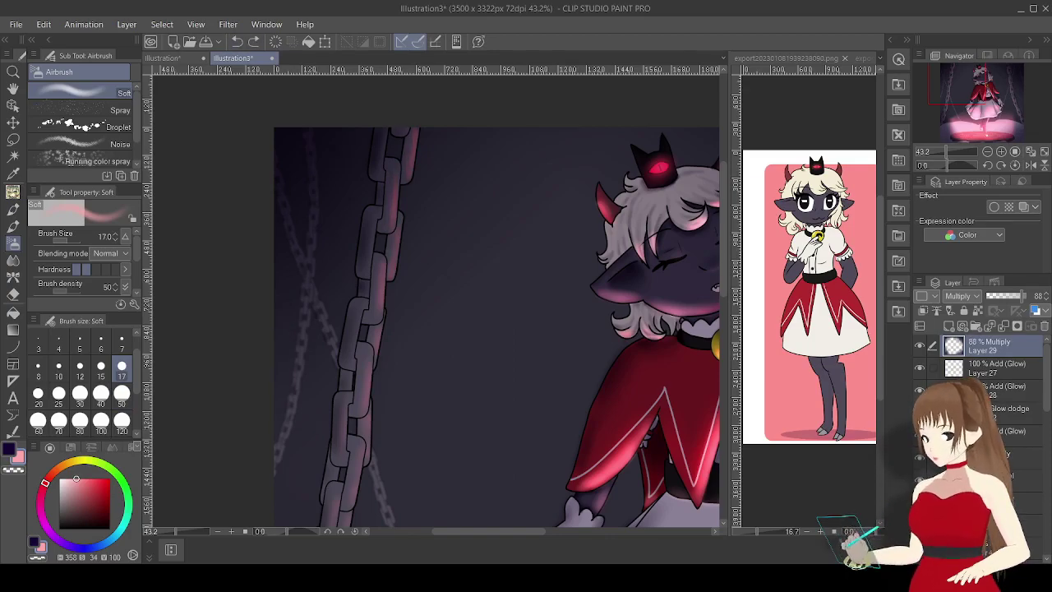
{"action": "left_click_drag", "start_coordinate": [412, 130], "coordinate": [354, 501]}
{"action": "left_click_drag", "start_coordinate": [961, 101], "coordinate": [959, 107]}
{"action": "left_click_drag", "start_coordinate": [395, 358], "coordinate": [375, 464]}
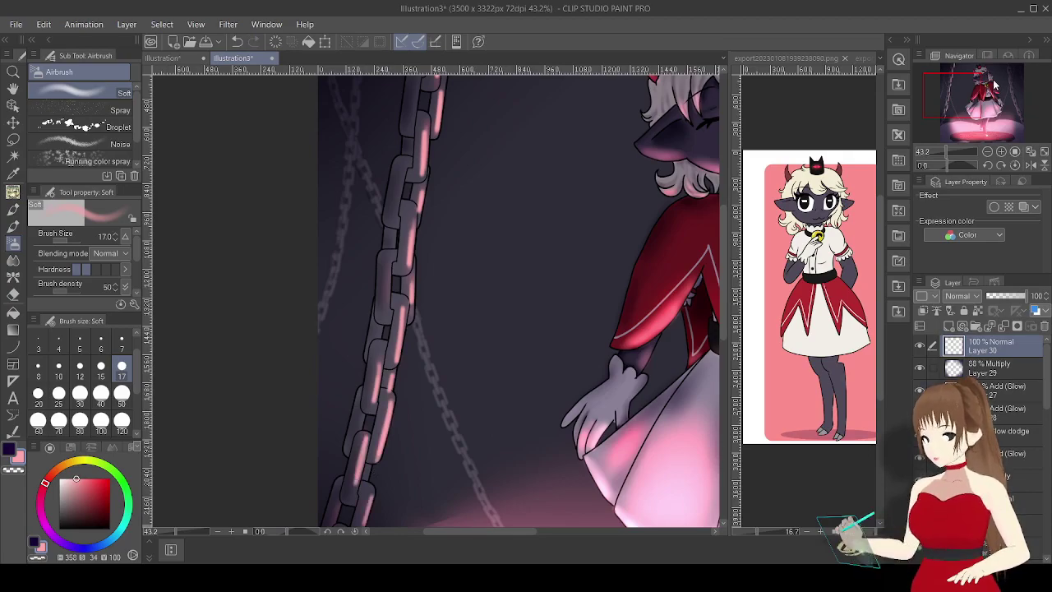
{"action": "left_click_drag", "start_coordinate": [1001, 85], "coordinate": [999, 99]}
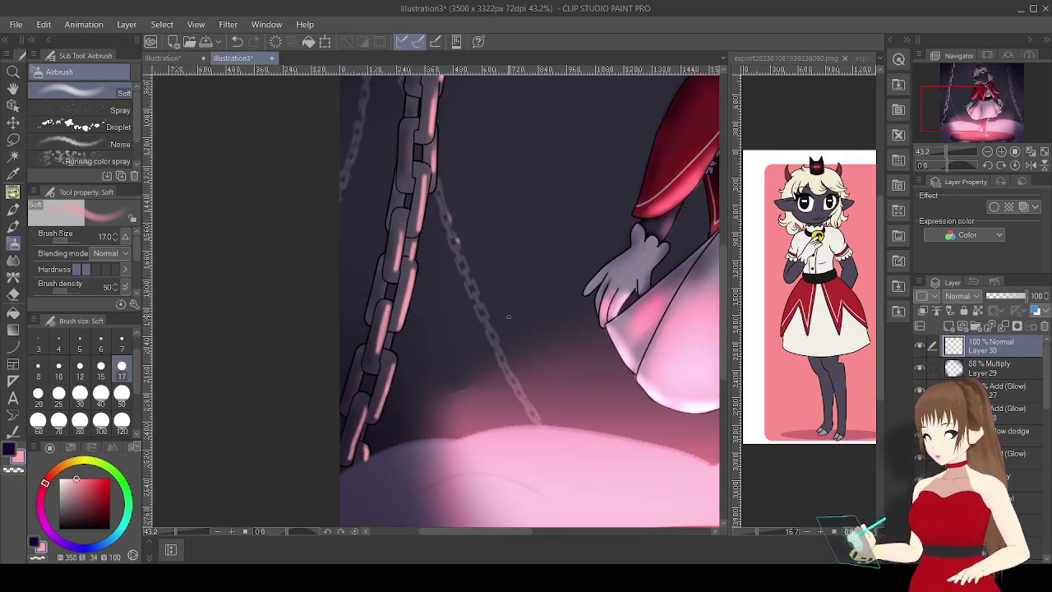
Paint light pink highlights along the inner edges of the large right chain's links with the Soft airbrush at size 17.
{"action": "mouse_move", "coordinate": [974, 105]}
{"action": "left_mouse_down"}
{"action": "mouse_move", "coordinate": [973, 89]}
{"action": "mouse_move", "coordinate": [1005, 88]}
{"action": "left_mouse_up"}
{"action": "mouse_move", "coordinate": [488, 85]}
{"action": "left_mouse_down"}
{"action": "mouse_move", "coordinate": [519, 122]}
{"action": "mouse_move", "coordinate": [507, 129]}
{"action": "mouse_move", "coordinate": [495, 186]}
{"action": "left_mouse_up"}
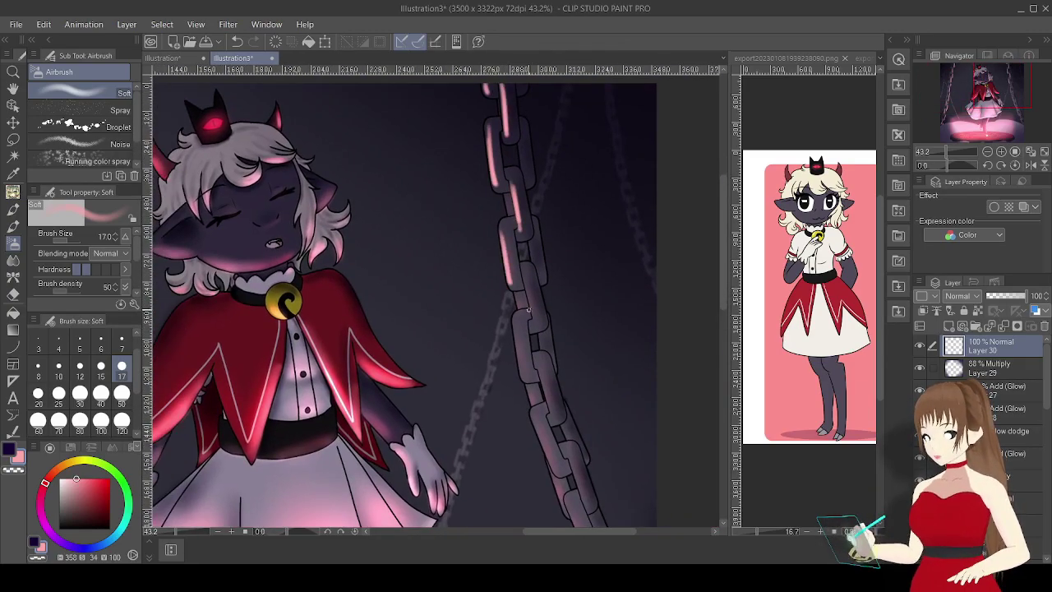
{"action": "left_click_drag", "start_coordinate": [514, 315], "coordinate": [551, 405]}
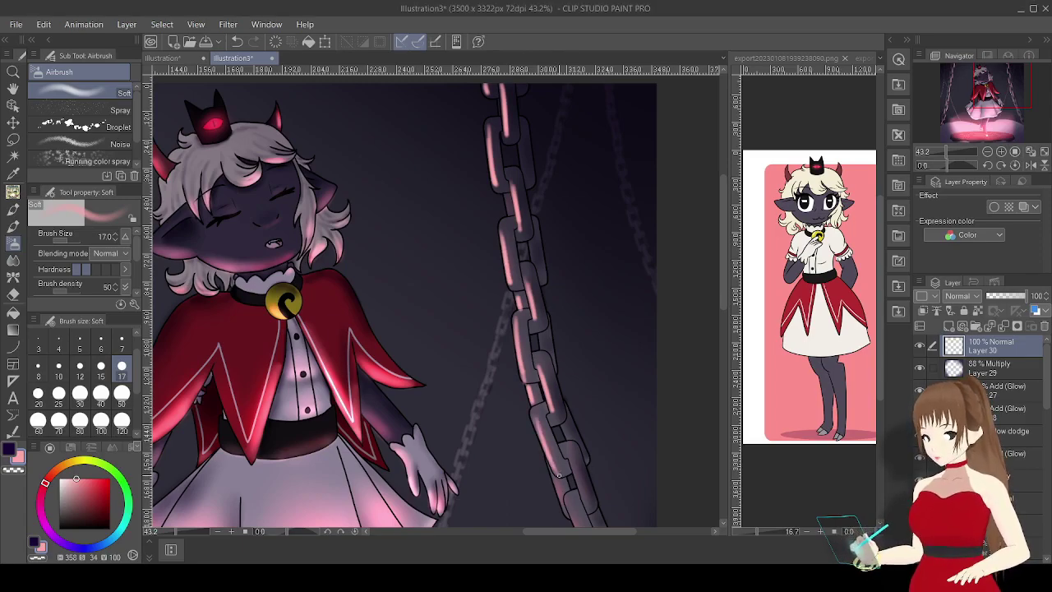
{"action": "scroll", "coordinate": [570, 327], "scroll_direction": "down", "scroll_amount": 3}
{"action": "scroll", "coordinate": [636, 329], "scroll_direction": "down", "scroll_amount": 3}
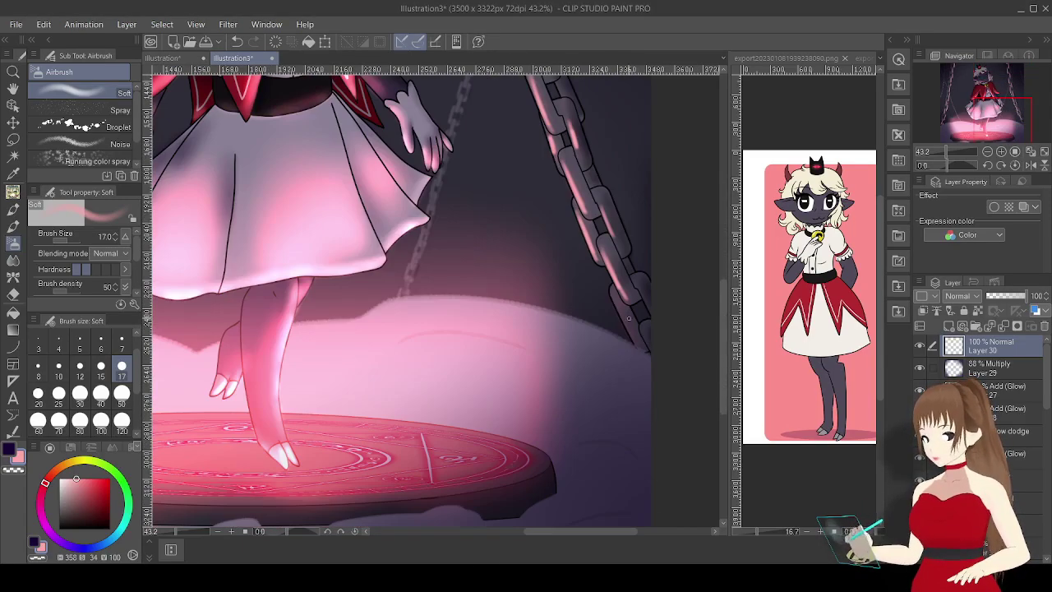
Set the chain highlight layer to Glow dodge and soften the right chain's highlights with Blur at size 50.
{"action": "left_click", "coordinate": [980, 91]}
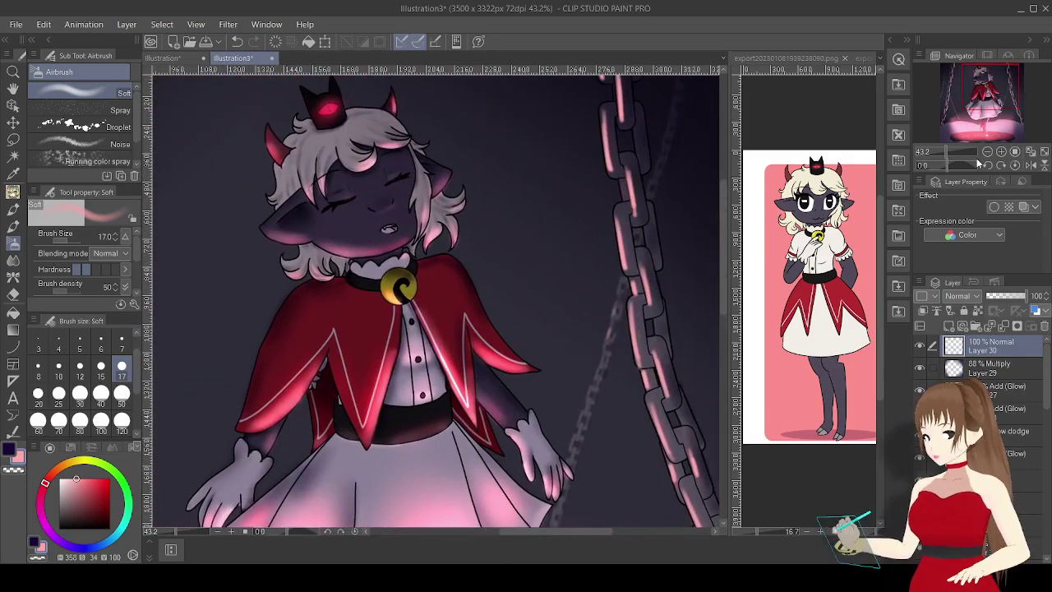
{"action": "key", "text": "j"}
{"action": "scroll", "coordinate": [633, 157], "scroll_direction": "up", "scroll_amount": 2}
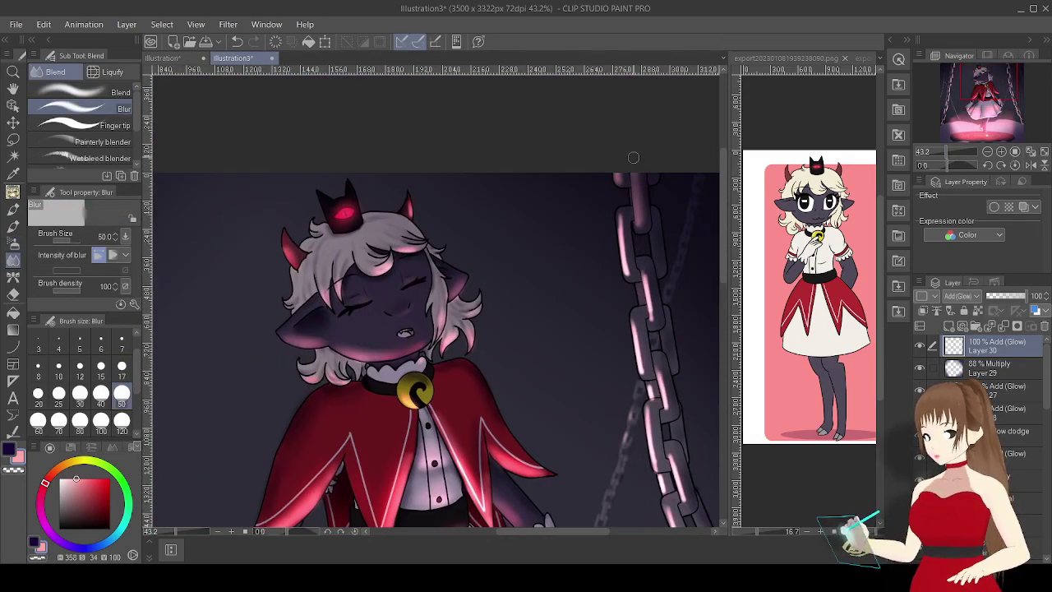
{"action": "scroll", "coordinate": [649, 271], "scroll_direction": "down", "scroll_amount": 3}
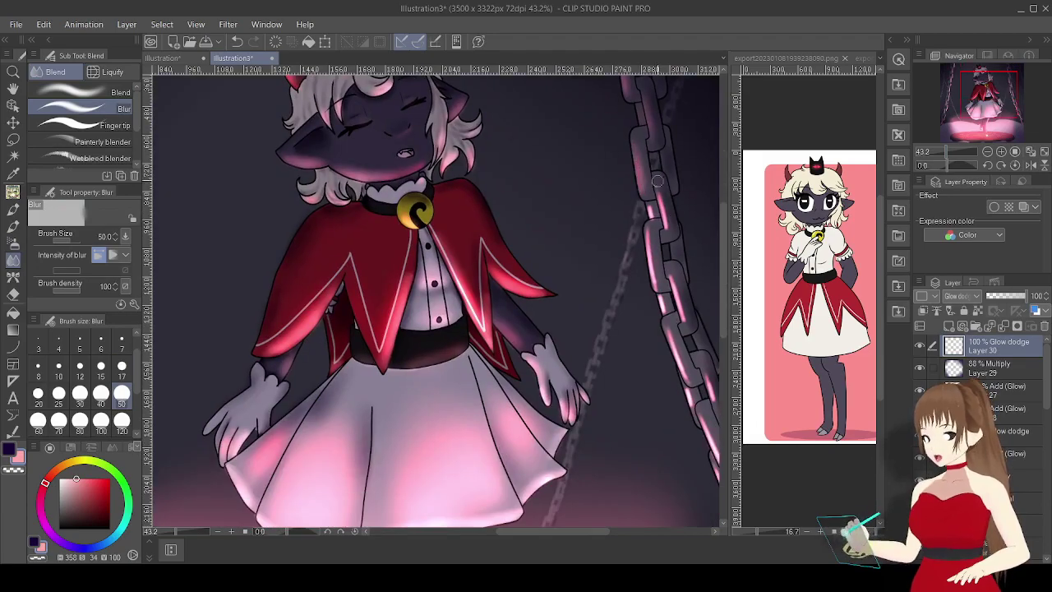
{"action": "scroll", "coordinate": [670, 328], "scroll_direction": "down", "scroll_amount": 2}
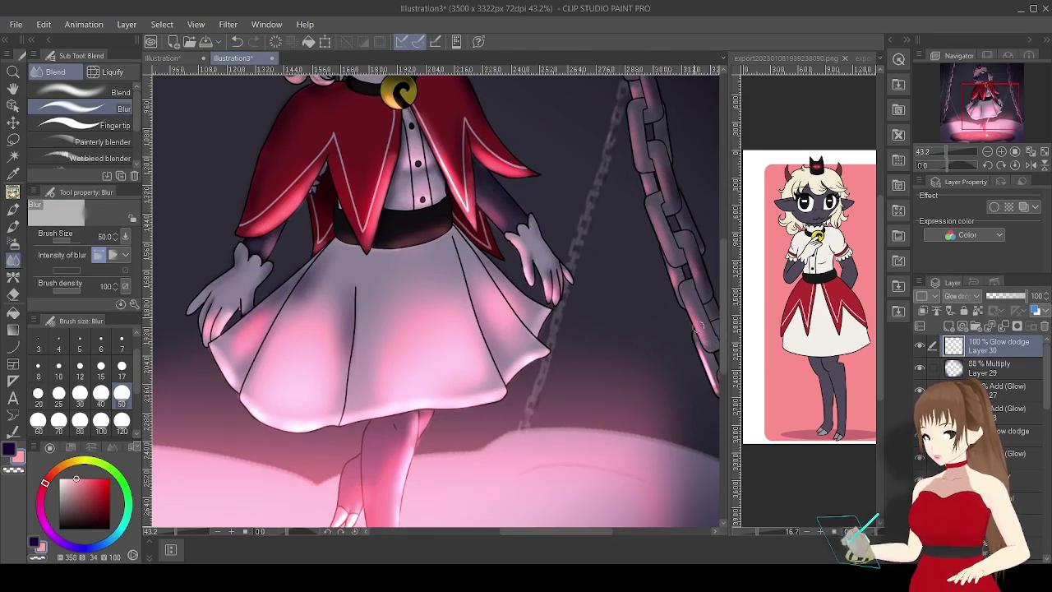
{"action": "scroll", "coordinate": [698, 271], "scroll_direction": "down", "scroll_amount": 3}
{"action": "scroll", "coordinate": [706, 220], "scroll_direction": "right", "scroll_amount": 5}
Soften the pink highlights on the left chain's links with Blur at size 50.
{"action": "scroll", "coordinate": [609, 362], "scroll_direction": "left", "scroll_amount": 10}
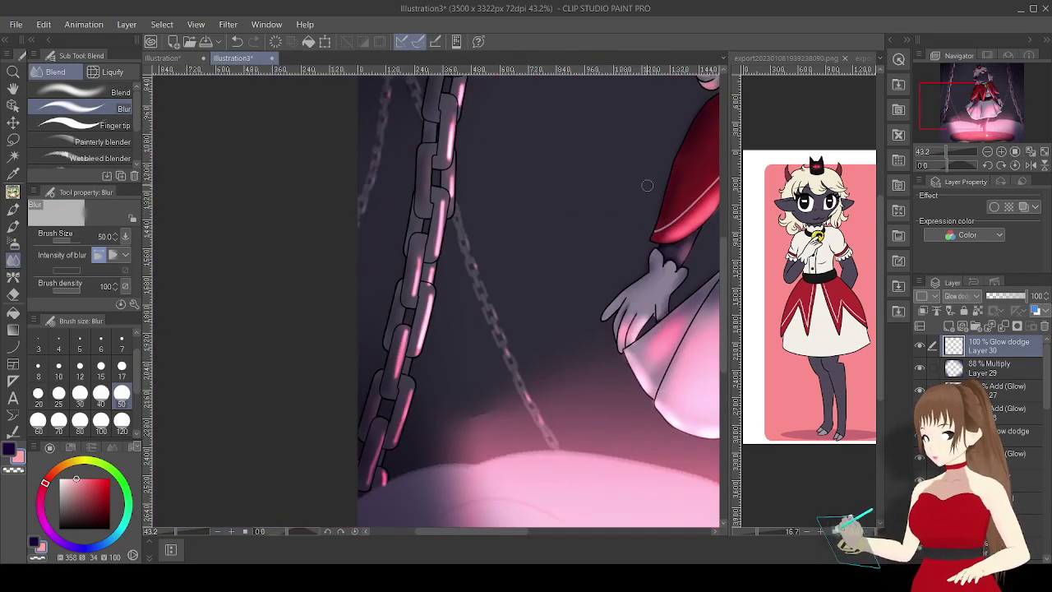
{"action": "left_click_drag", "start_coordinate": [963, 108], "coordinate": [962, 92]}
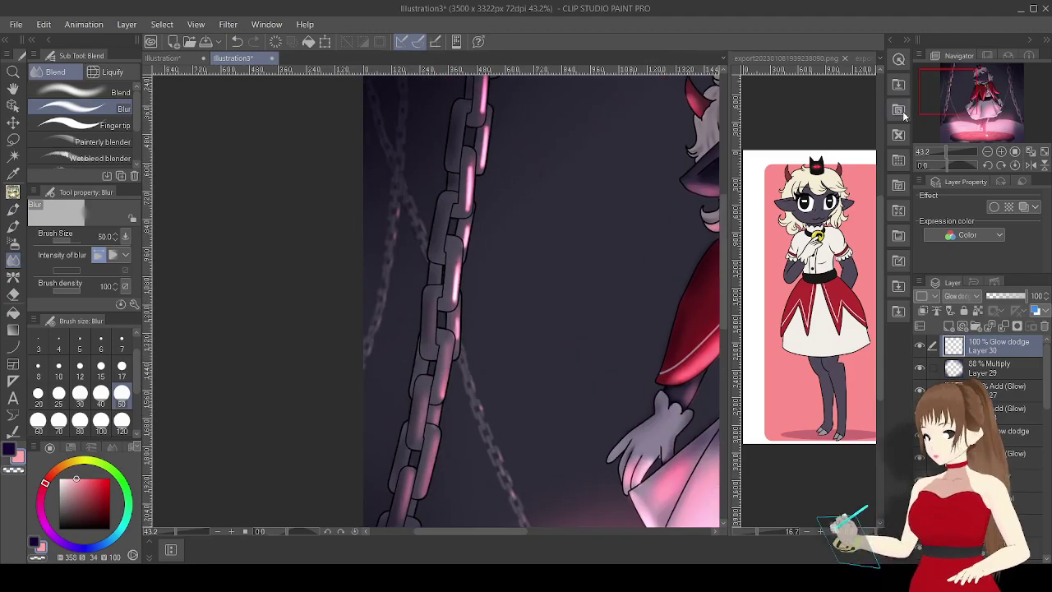
{"action": "scroll", "coordinate": [473, 190], "scroll_direction": "up", "scroll_amount": 2}
{"action": "scroll", "coordinate": [472, 191], "scroll_direction": "right", "scroll_amount": 1}
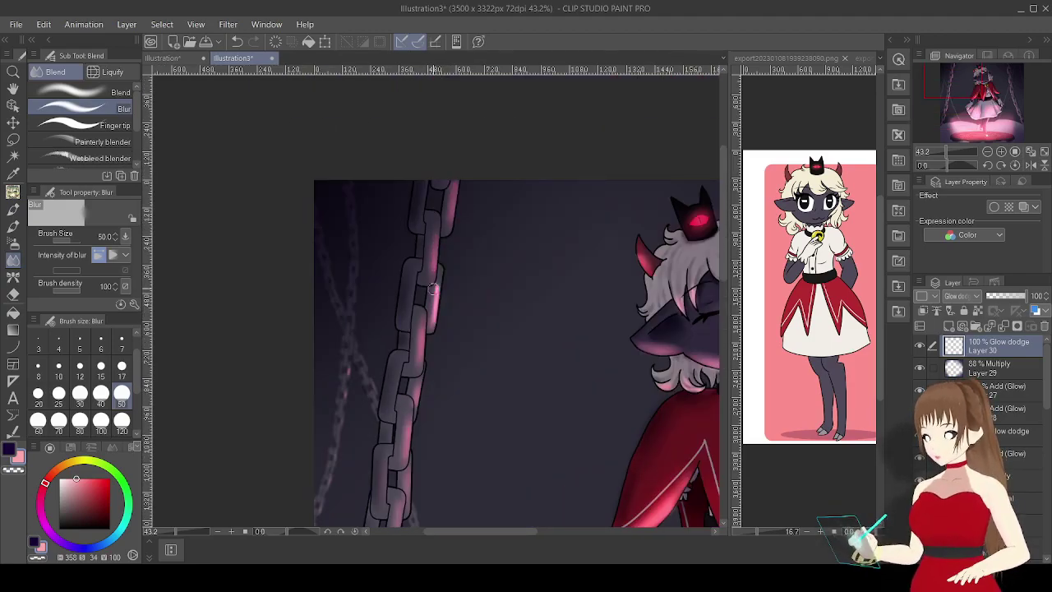
{"action": "left_click", "coordinate": [994, 132]}
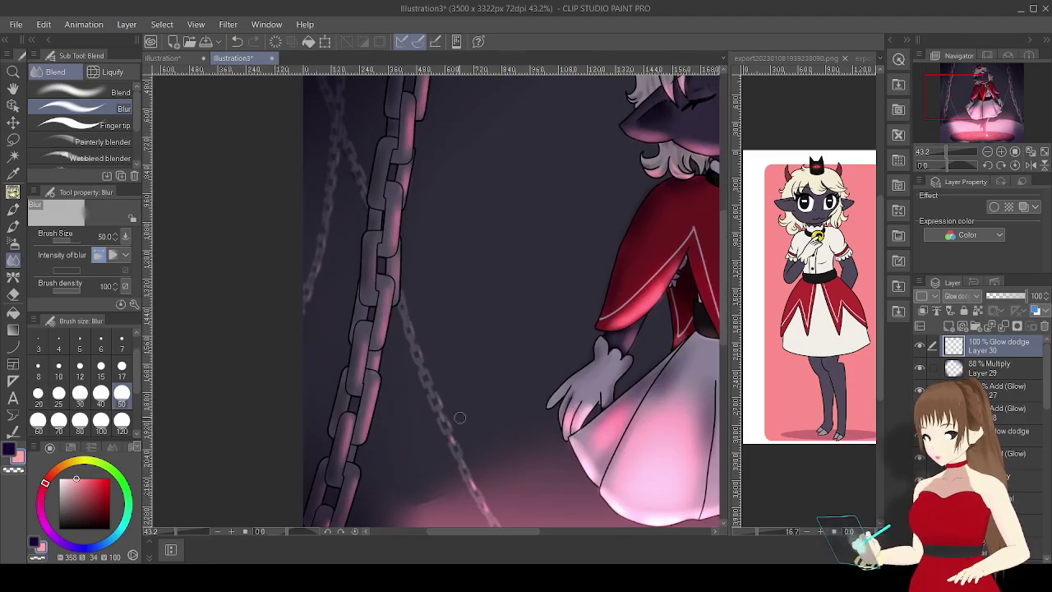
Airbrush pink glow highlights on the clouds around the magic circle with the Soft airbrush at size 50.
{"action": "left_click", "coordinate": [1013, 129]}
{"action": "left_click", "coordinate": [13, 243]}
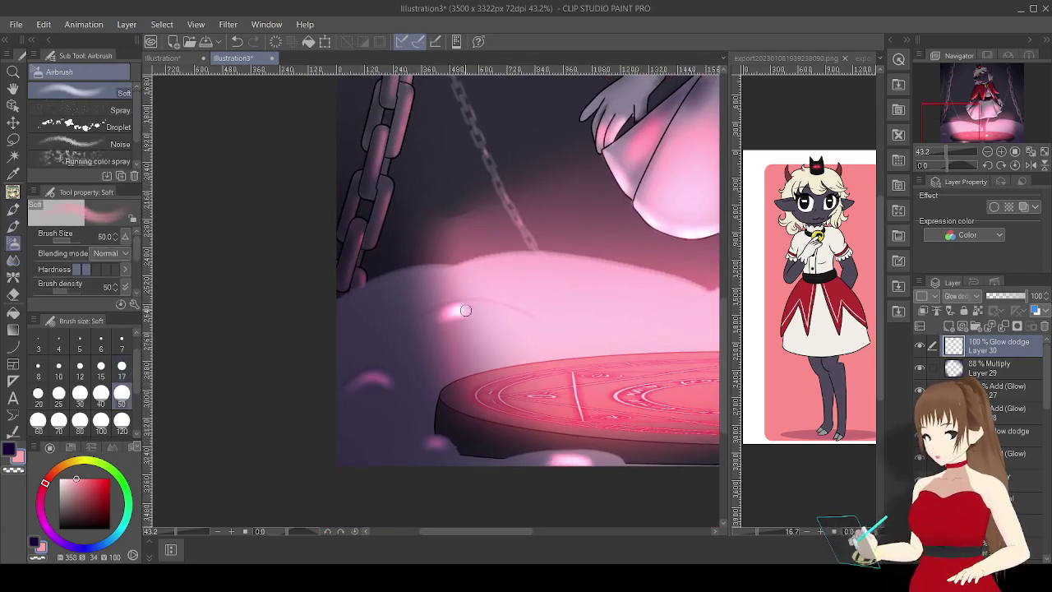
{"action": "scroll", "coordinate": [440, 319], "scroll_direction": "right", "scroll_amount": 10}
{"action": "scroll", "coordinate": [686, 347], "scroll_direction": "right", "scroll_amount": 3}
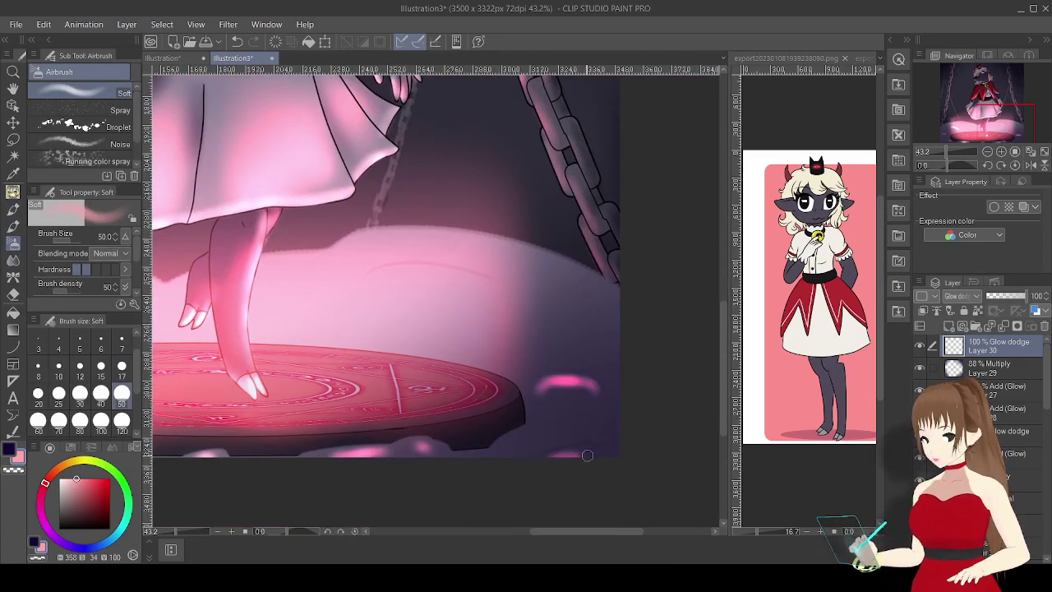
{"action": "left_click_drag", "start_coordinate": [574, 456], "coordinate": [497, 440]}
{"action": "left_click_drag", "start_coordinate": [485, 279], "coordinate": [378, 275]}
{"action": "left_click_drag", "start_coordinate": [406, 317], "coordinate": [317, 320]}
{"action": "left_click_drag", "start_coordinate": [526, 345], "coordinate": [456, 354]}
Soften the pink cloud highlights around the magic circle with Blur at size 120.
{"action": "left_click", "coordinate": [982, 125]}
{"action": "left_click", "coordinate": [978, 123]}
{"action": "left_click", "coordinate": [941, 123]}
{"action": "key", "text": "j"}
{"action": "left_click_drag", "start_coordinate": [476, 308], "coordinate": [415, 345]}
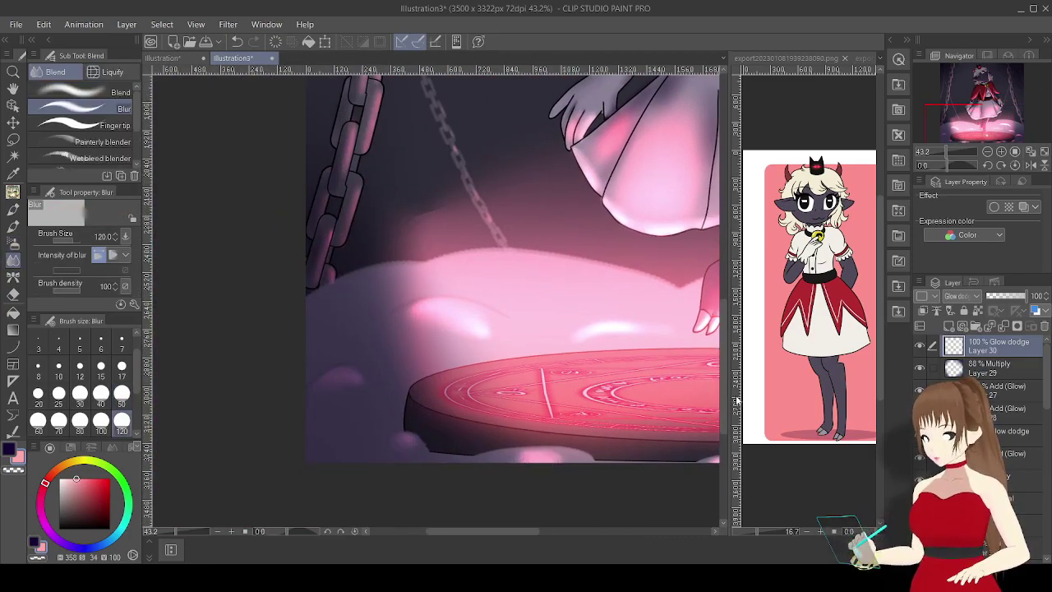
{"action": "scroll", "coordinate": [435, 290], "scroll_direction": "right", "scroll_amount": 5}
{"action": "scroll", "coordinate": [587, 225], "scroll_direction": "right", "scroll_amount": 5}
{"action": "scroll", "coordinate": [637, 254], "scroll_direction": "down", "scroll_amount": 4}
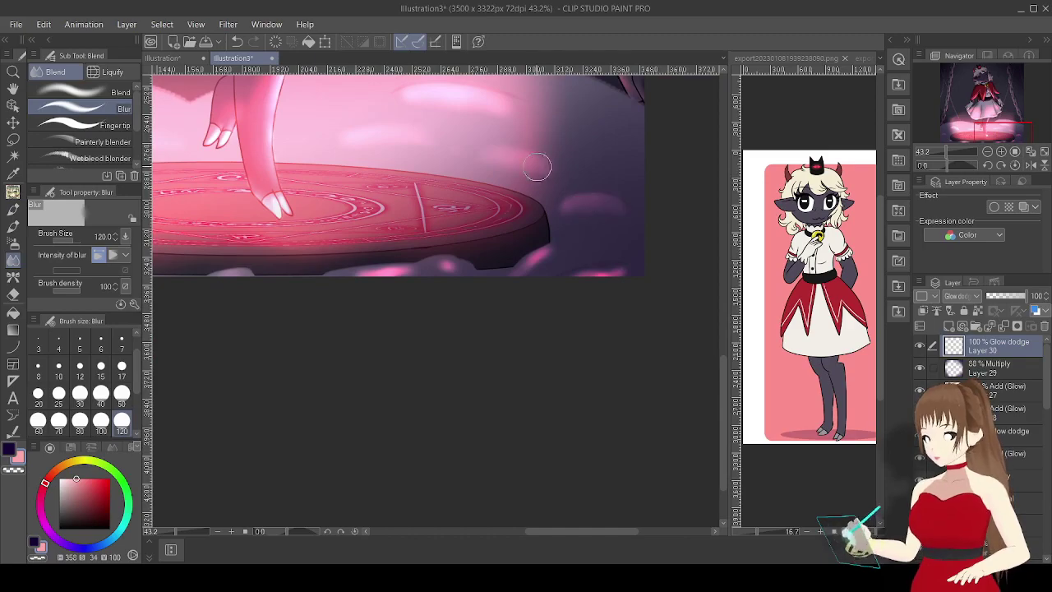
Create a new layer above Layer 30 and add pink highlights to the left chain with the Soft airbrush at size 17.
{"action": "left_click", "coordinate": [982, 103]}
{"action": "left_click", "coordinate": [970, 115]}
{"action": "left_click", "coordinate": [969, 99]}
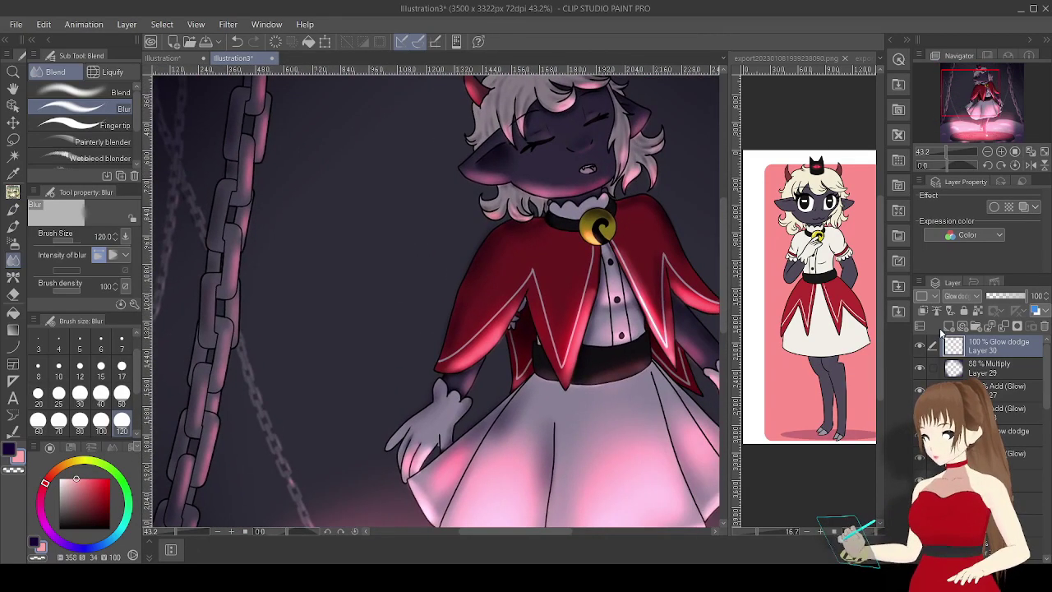
{"action": "left_click", "coordinate": [13, 244]}
{"action": "left_click_drag", "start_coordinate": [251, 139], "coordinate": [241, 234]}
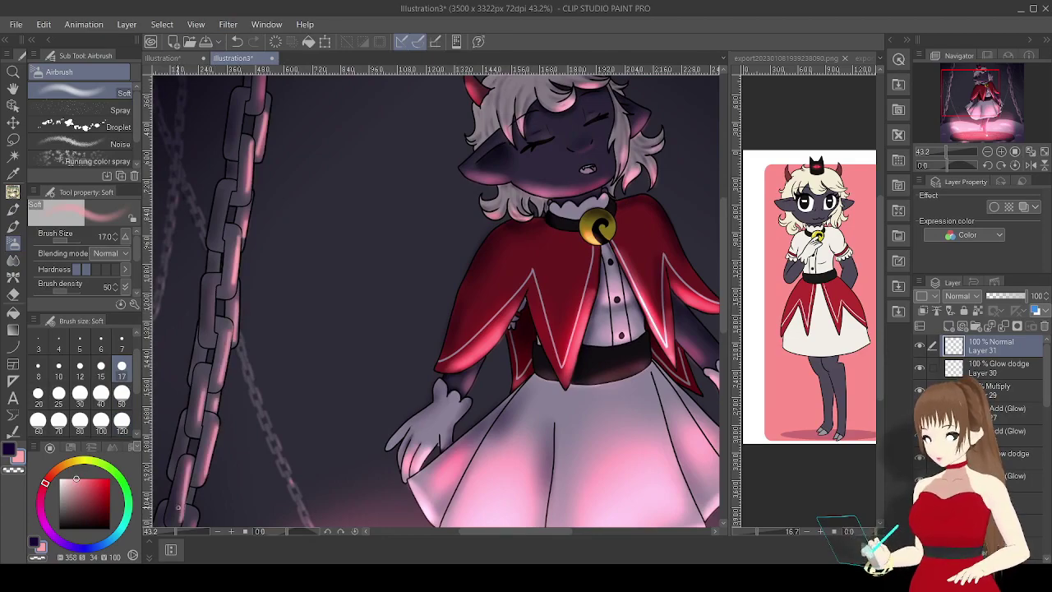
{"action": "scroll", "coordinate": [261, 94], "scroll_direction": "up", "scroll_amount": 4}
{"action": "scroll", "coordinate": [289, 374], "scroll_direction": "down", "scroll_amount": 5}
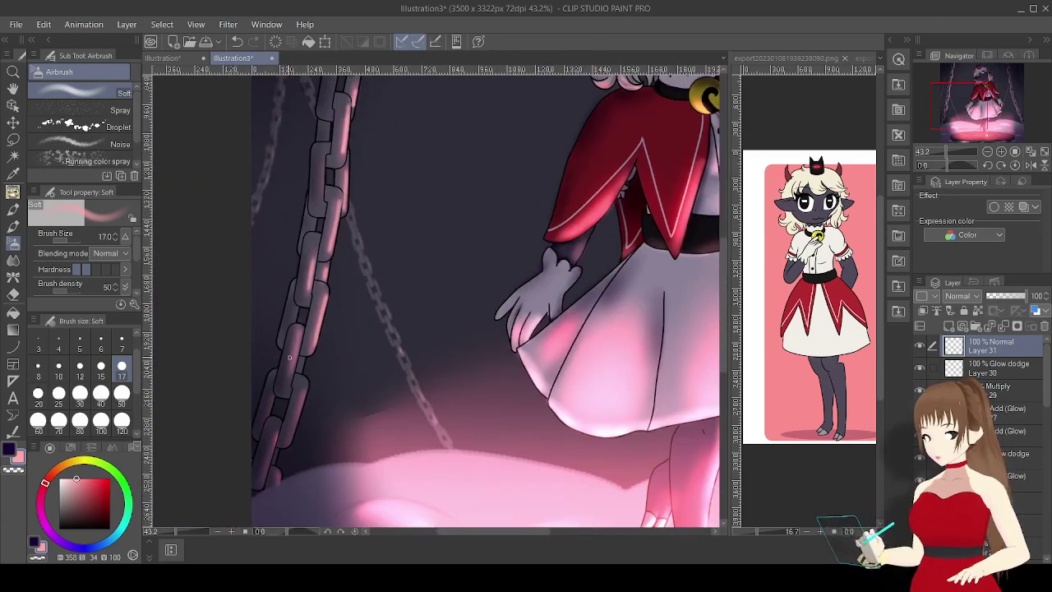
{"action": "key", "text": "ctrl+z"}
{"action": "key", "text": "ctrl+y"}
Set the new highlight layer to Add (Glow) and soften the left chain's highlights with Blur at size 50.
{"action": "key", "text": "j"}
{"action": "mouse_move", "coordinate": [326, 289]}
{"action": "left_mouse_down"}
{"action": "mouse_move", "coordinate": [291, 350]}
{"action": "mouse_move", "coordinate": [297, 400]}
{"action": "mouse_move", "coordinate": [271, 400]}
{"action": "mouse_move", "coordinate": [268, 444]}
{"action": "left_mouse_up"}
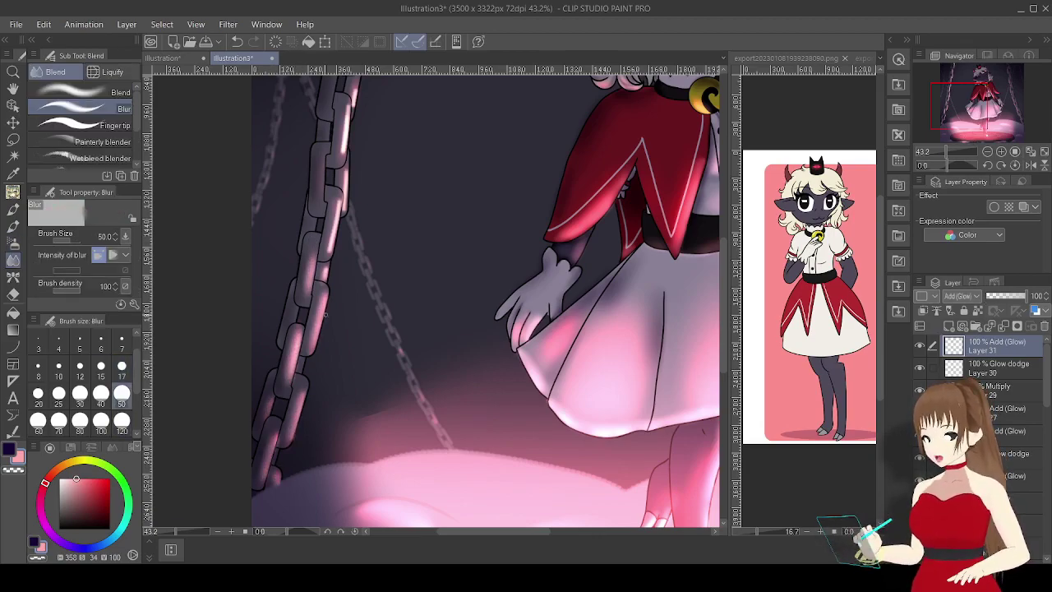
{"action": "mouse_move", "coordinate": [333, 246]}
{"action": "left_mouse_down"}
{"action": "mouse_move", "coordinate": [340, 193]}
{"action": "mouse_move", "coordinate": [337, 226]}
{"action": "left_mouse_up"}
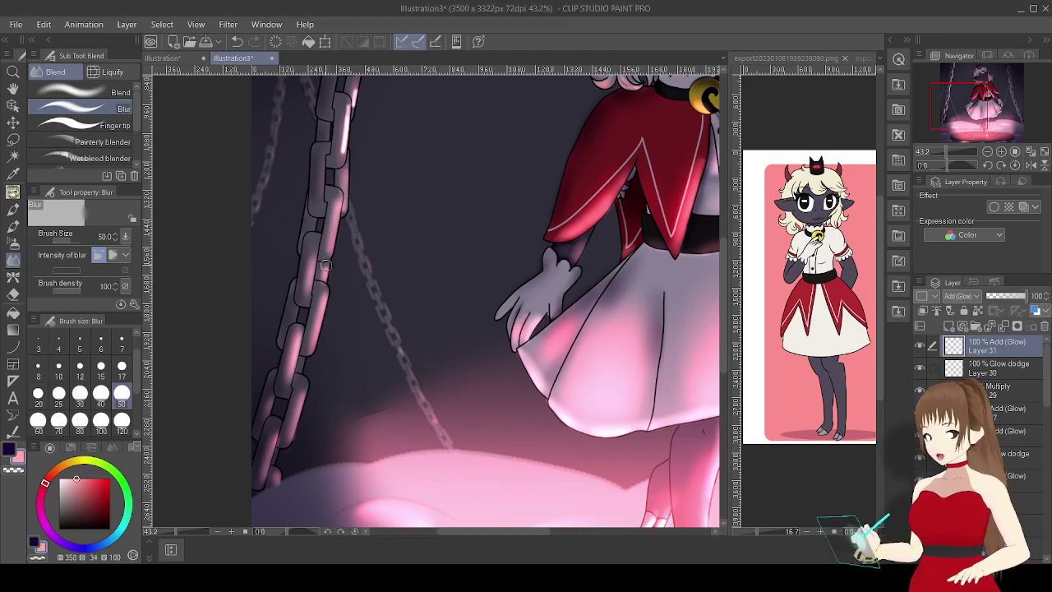
{"action": "scroll", "coordinate": [321, 293], "scroll_direction": "up", "scroll_amount": 5}
{"action": "scroll", "coordinate": [317, 255], "scroll_direction": "up", "scroll_amount": 3}
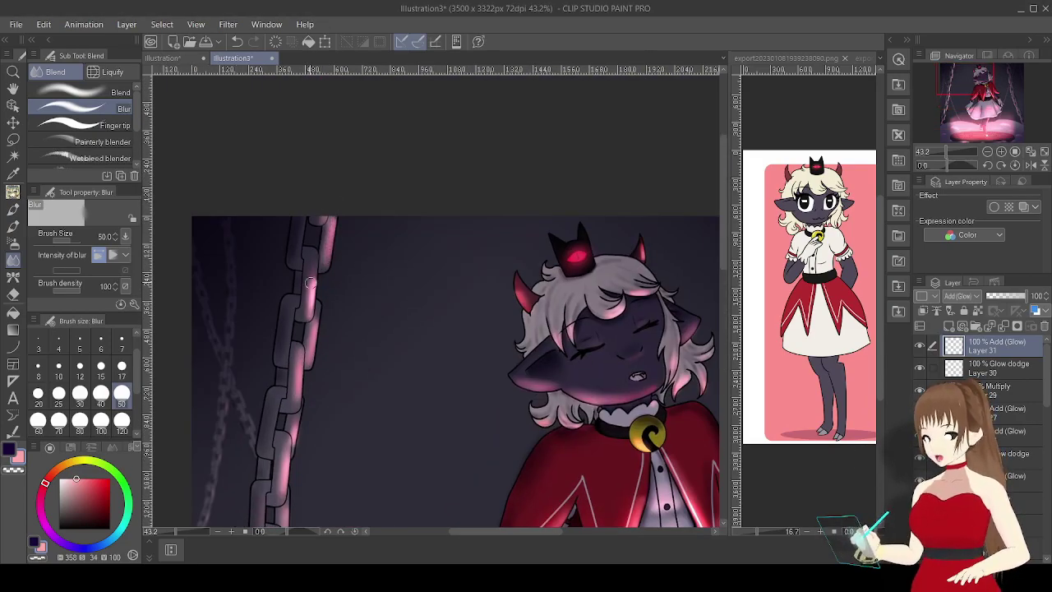
Paint pink Add (Glow) highlights down the large right chain's links with the Soft airbrush at size 17.
{"action": "key", "text": "ctrl+h"}
{"action": "key", "text": "b"}
{"action": "left_click_drag", "start_coordinate": [424, 111], "coordinate": [411, 206]}
{"action": "left_click_drag", "start_coordinate": [433, 246], "coordinate": [408, 208]}
{"action": "mouse_move", "coordinate": [424, 263]}
{"action": "left_mouse_down"}
{"action": "mouse_move", "coordinate": [447, 309]}
{"action": "mouse_move", "coordinate": [436, 361]}
{"action": "mouse_move", "coordinate": [455, 391]}
{"action": "mouse_move", "coordinate": [465, 493]}
{"action": "left_mouse_up"}
{"action": "left_click_drag", "start_coordinate": [997, 88], "coordinate": [998, 98]}
{"action": "mouse_move", "coordinate": [479, 343]}
{"action": "left_mouse_down"}
{"action": "mouse_move", "coordinate": [493, 438]}
{"action": "mouse_move", "coordinate": [541, 516]}
{"action": "left_mouse_up"}
{"action": "scroll", "coordinate": [541, 493], "scroll_direction": "down", "scroll_amount": 2}
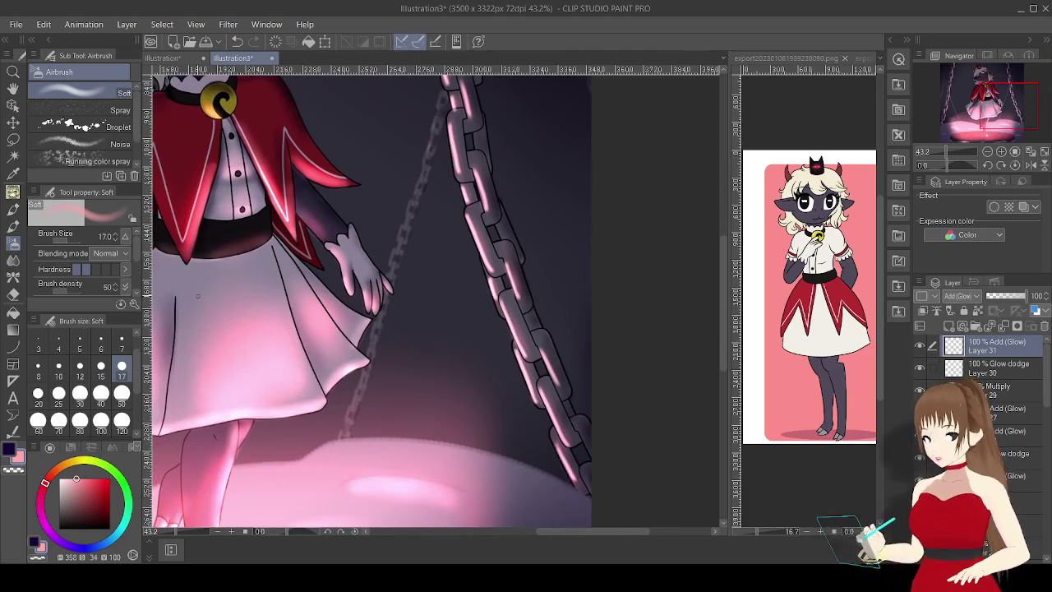
Soften the right chain's Add (Glow) highlights with Blur at size 50.
{"action": "left_click", "coordinate": [13, 260]}
{"action": "mouse_move", "coordinate": [467, 213]}
{"action": "left_mouse_down"}
{"action": "mouse_move", "coordinate": [502, 276]}
{"action": "mouse_move", "coordinate": [519, 353]}
{"action": "mouse_move", "coordinate": [599, 493]}
{"action": "mouse_move", "coordinate": [460, 124]}
{"action": "left_mouse_up"}
{"action": "scroll", "coordinate": [509, 247], "scroll_direction": "up", "scroll_amount": 3}
{"action": "mouse_move", "coordinate": [486, 277]}
{"action": "left_mouse_down"}
{"action": "mouse_move", "coordinate": [472, 159]}
{"action": "mouse_move", "coordinate": [448, 169]}
{"action": "left_mouse_up"}
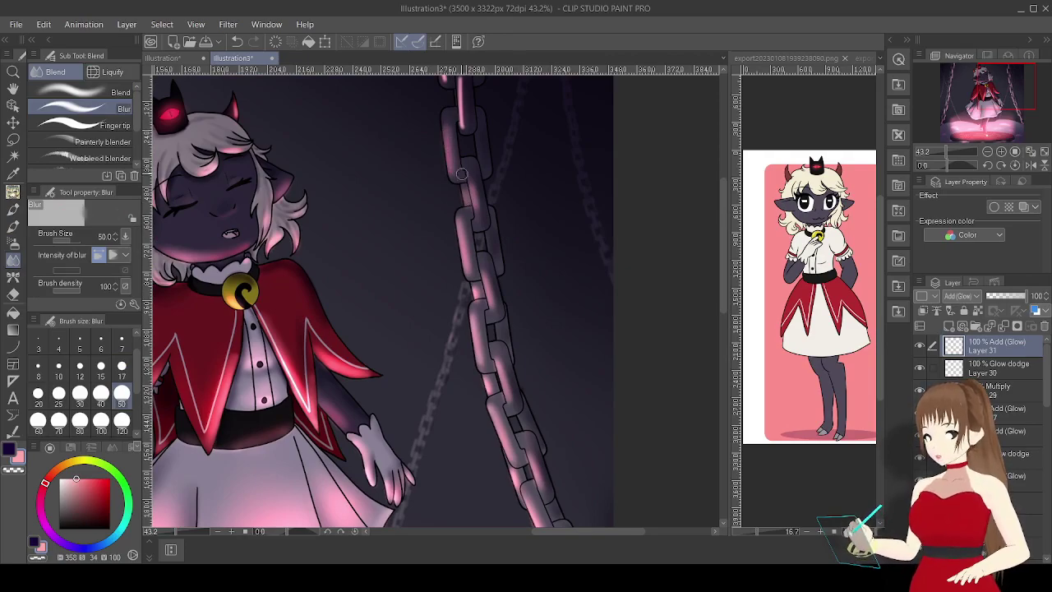
{"action": "scroll", "coordinate": [460, 247], "scroll_direction": "up", "scroll_amount": 3}
{"action": "left_click_drag", "start_coordinate": [475, 284], "coordinate": [459, 225]}
Apply a dark blue Foreground to transparent gradient on a lower layer behind the character and set it to Multiply at 27% opacity.
{"action": "left_click_drag", "start_coordinate": [954, 152], "coordinate": [939, 152]}
{"action": "left_click", "coordinate": [122, 421]}
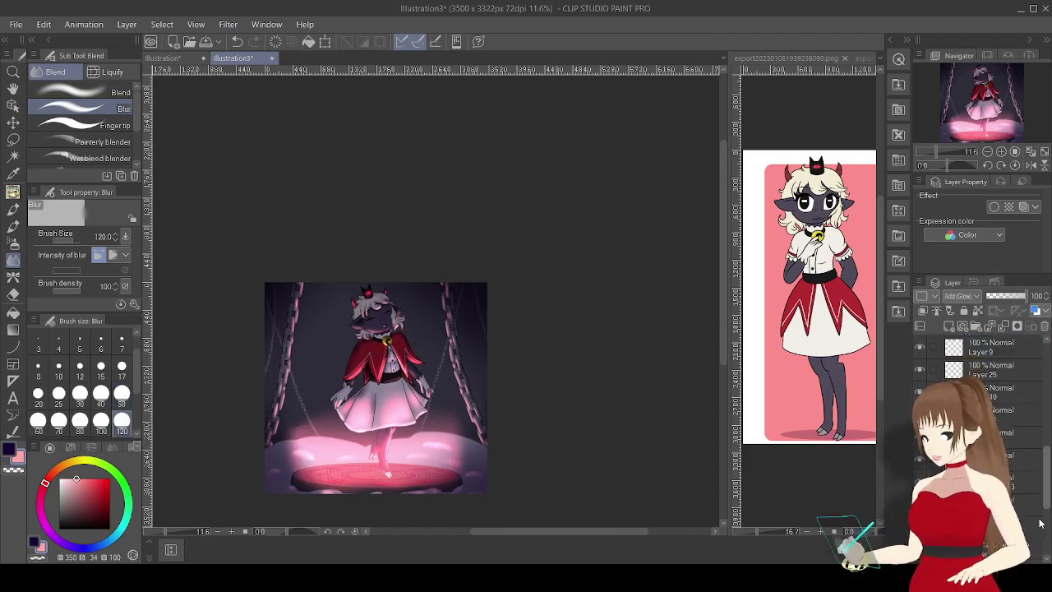
{"action": "left_click", "coordinate": [310, 456], "text": "ctrl+shift"}
{"action": "left_click", "coordinate": [66, 515]}
{"action": "key", "text": "g"}
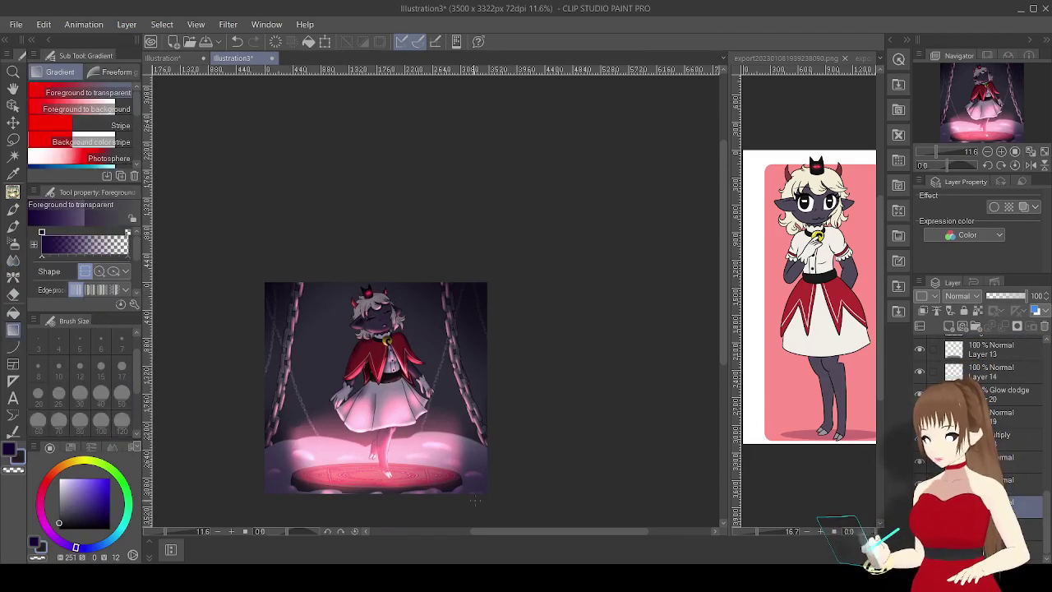
{"action": "left_click", "coordinate": [60, 520]}
{"action": "left_click_drag", "start_coordinate": [371, 456], "coordinate": [372, 353]}
{"action": "left_click", "coordinate": [241, 44]}
{"action": "left_click", "coordinate": [90, 516]}
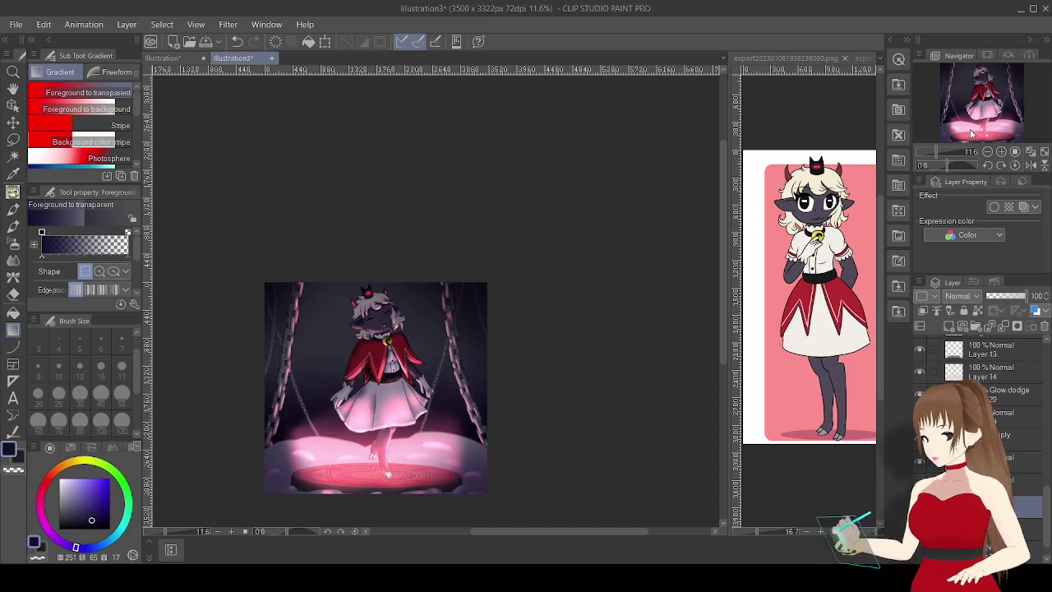
{"action": "left_click", "coordinate": [997, 296]}
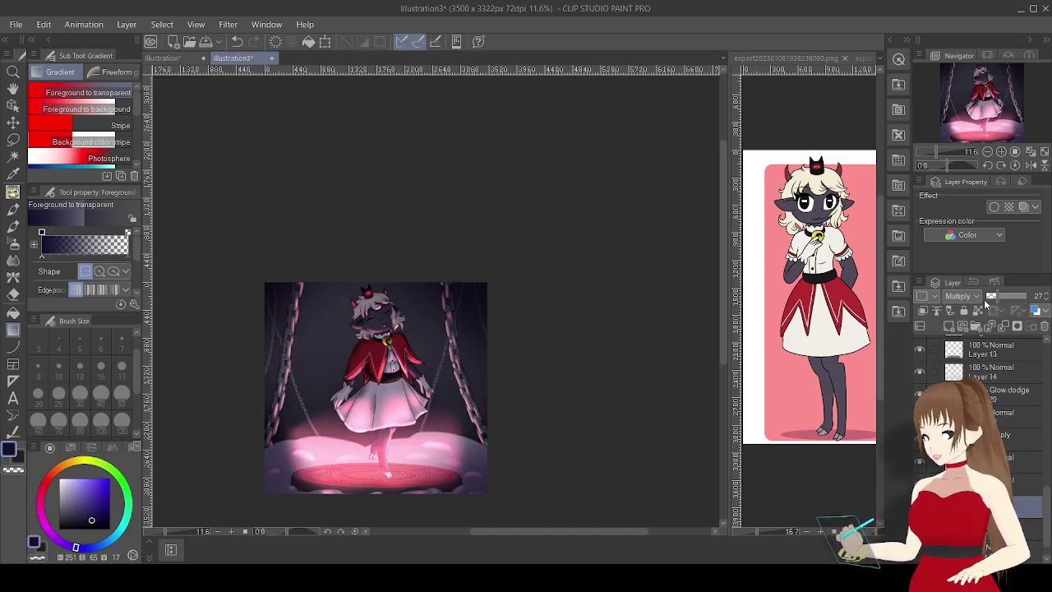
Shade the clouds at the lower edges in dark blue on the existing Multiply layer with the Soft airbrush, and soften with Blur at size 120.
{"action": "key", "text": "ctrl+e"}
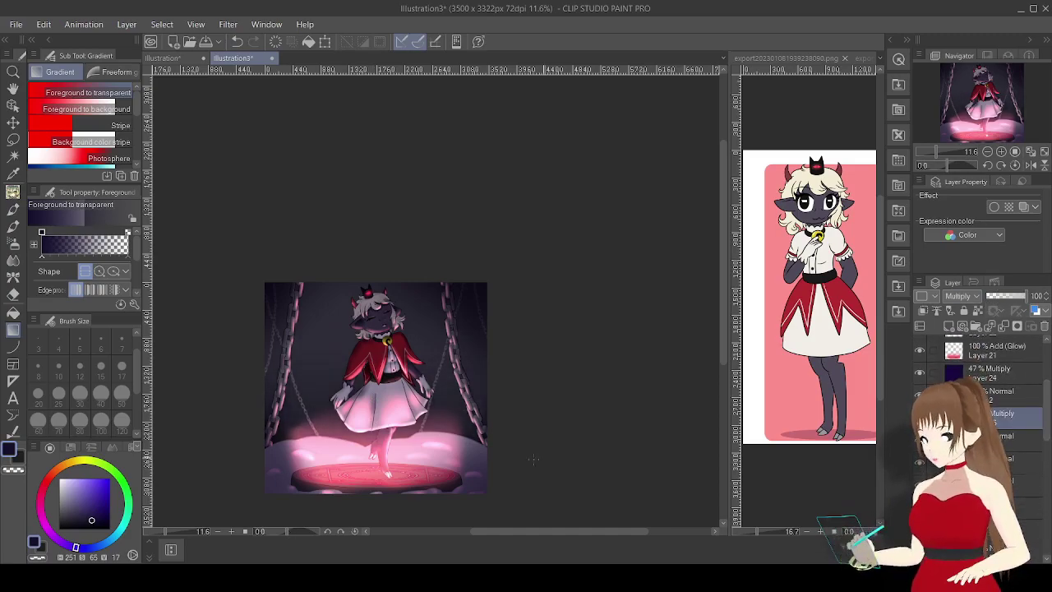
{"action": "left_click", "coordinate": [14, 245]}
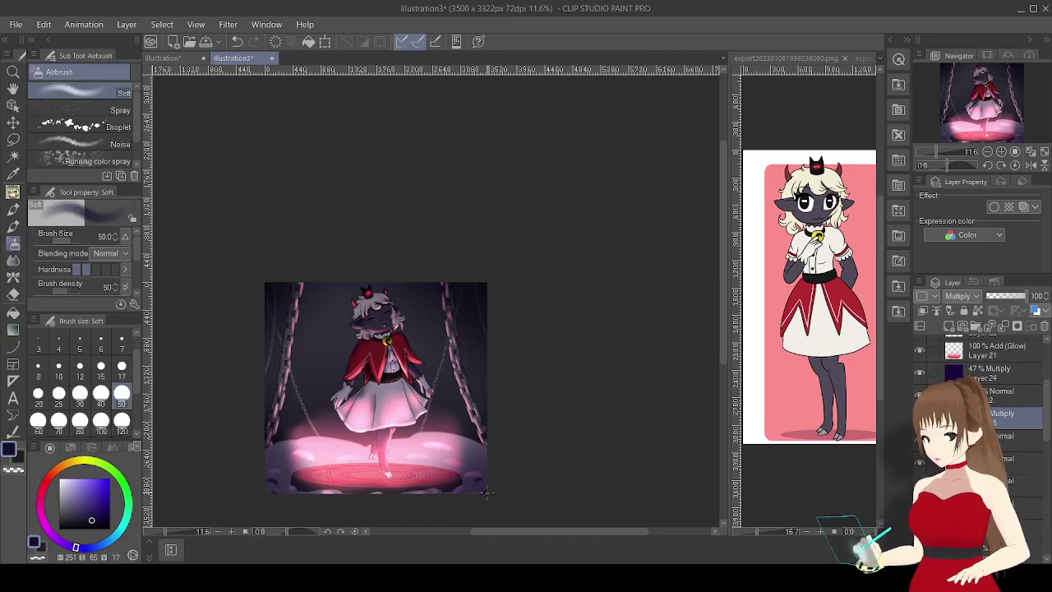
{"action": "key", "text": "j"}
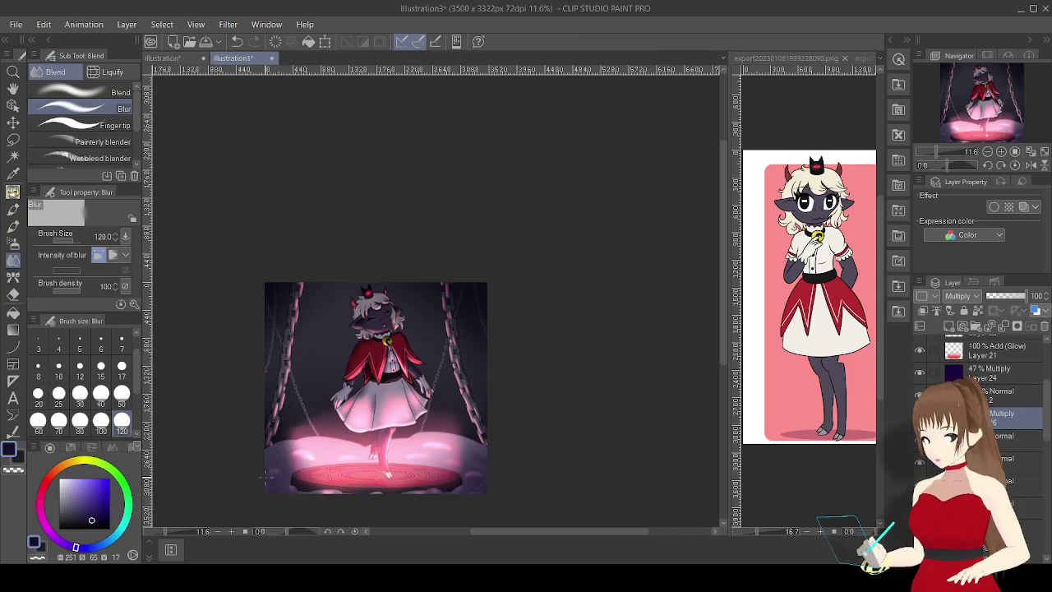
{"action": "scroll", "coordinate": [271, 479], "scroll_direction": "up", "scroll_amount": 5}
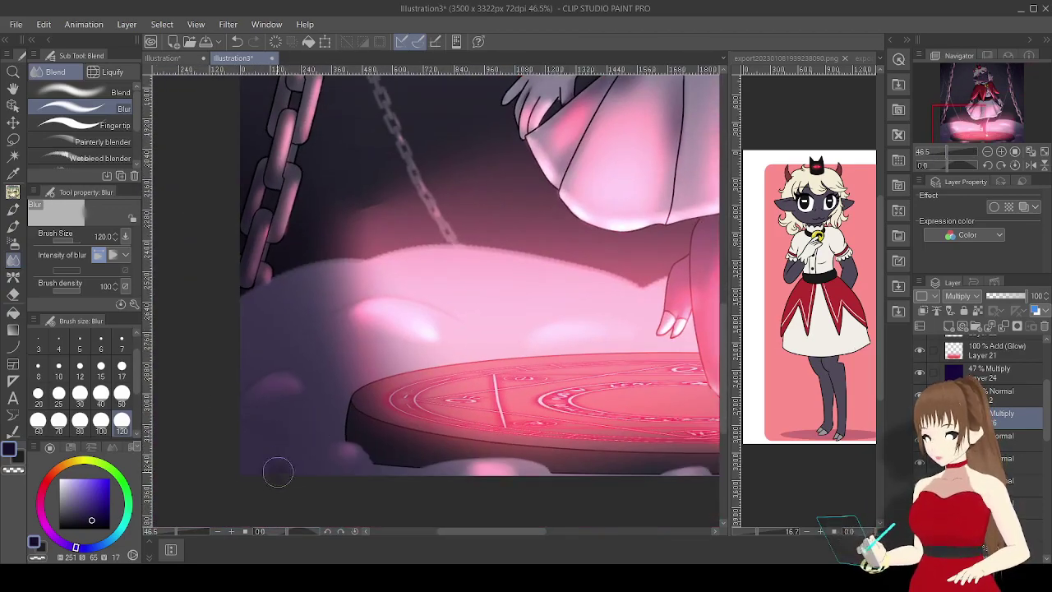
{"action": "key", "text": "b"}
{"action": "key", "text": "j"}
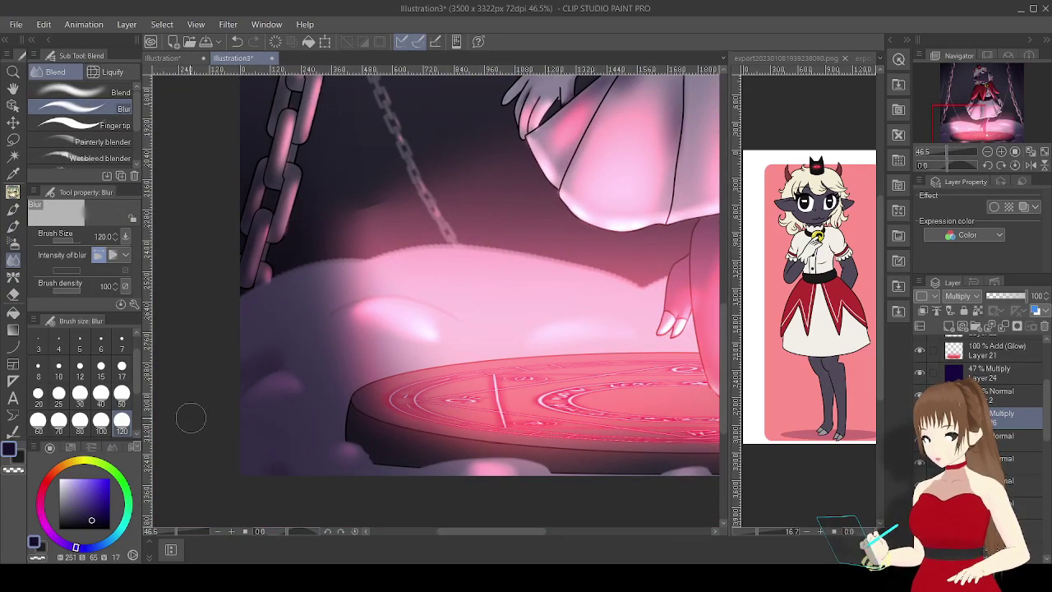
Examine the chains, cape, skirt and face up close for areas that still need glow or shading.
{"action": "left_click", "coordinate": [978, 121]}
{"action": "scroll", "coordinate": [979, 123], "scroll_direction": "down", "scroll_amount": 3}
{"action": "scroll", "coordinate": [939, 154], "scroll_direction": "down", "scroll_amount": 2}
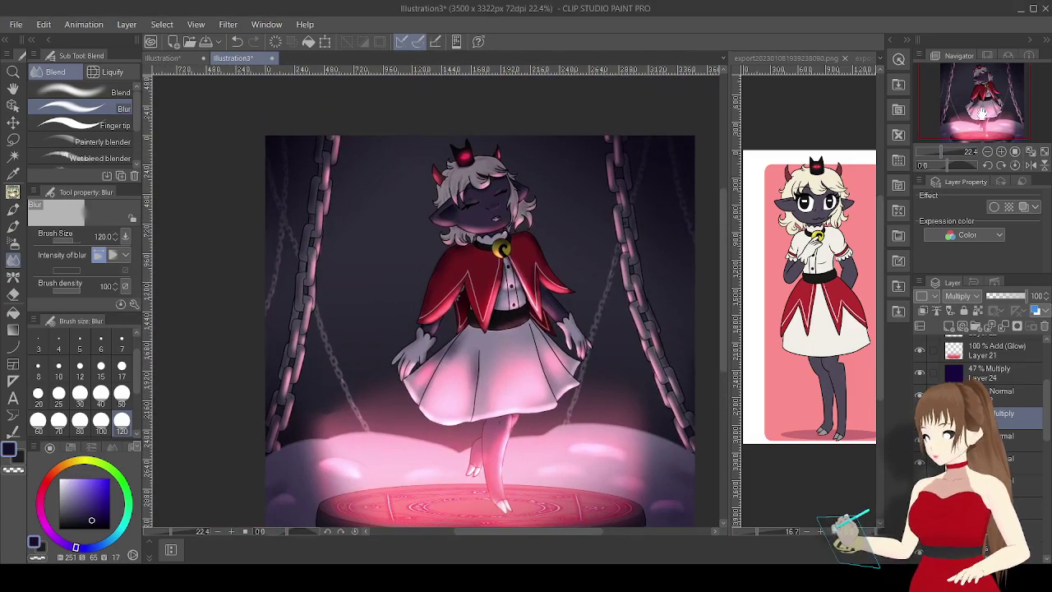
{"action": "key", "text": "b"}
{"action": "scroll", "coordinate": [419, 300], "scroll_direction": "up", "scroll_amount": 3}
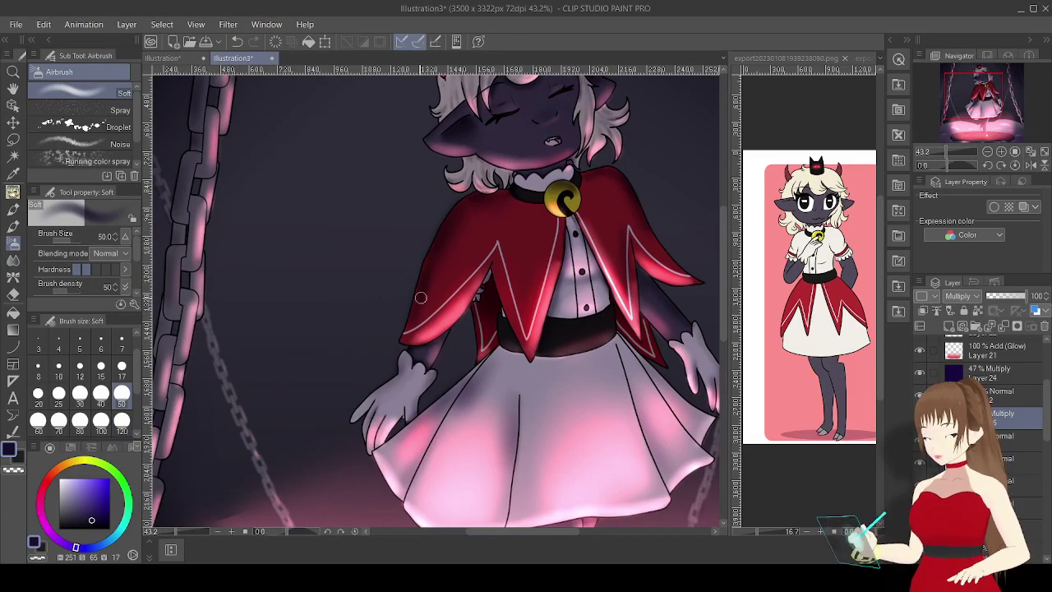
{"action": "key", "text": "j"}
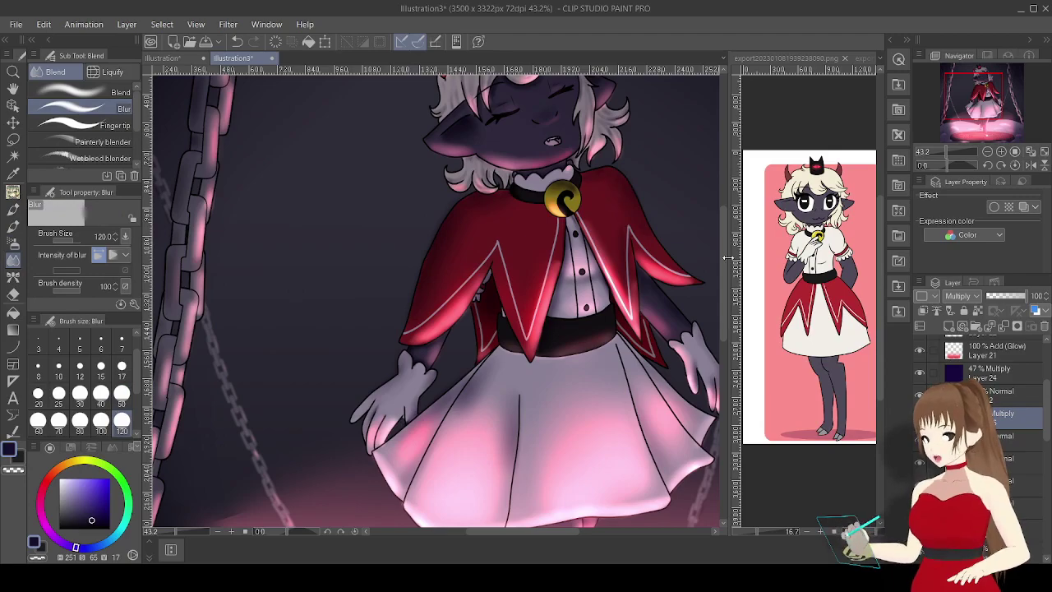
{"action": "left_click", "coordinate": [1002, 129]}
{"action": "scroll", "coordinate": [1014, 424], "scroll_direction": "up", "scroll_amount": 3}
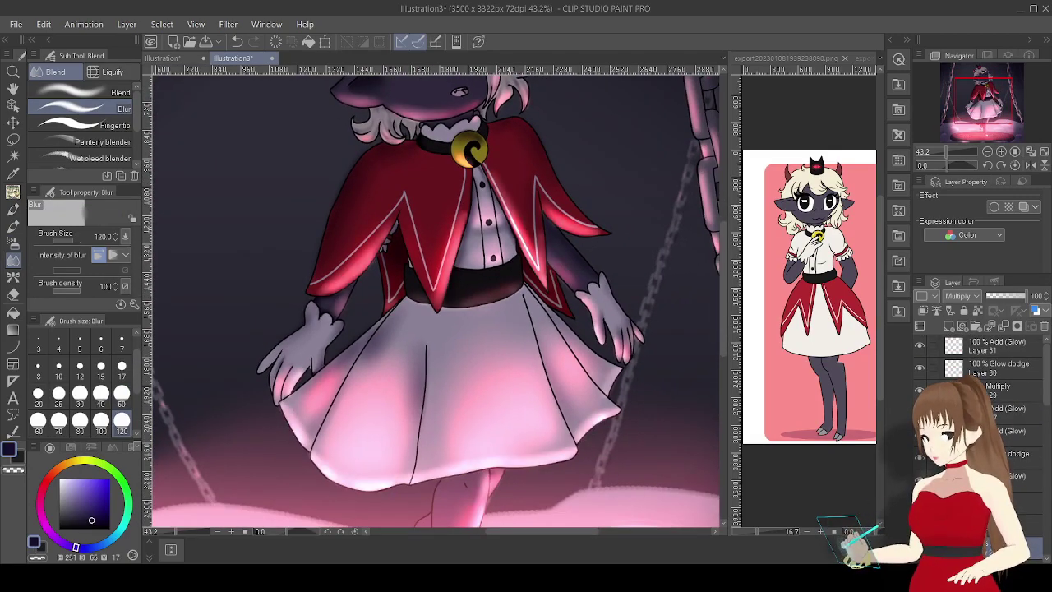
{"action": "left_click", "coordinate": [998, 431]}
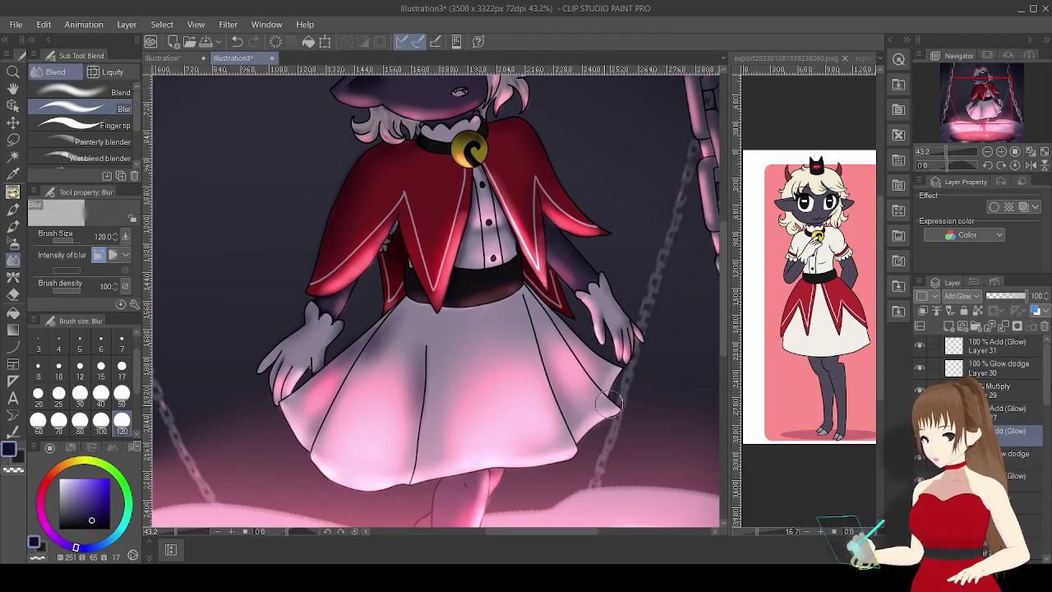
{"action": "scroll", "coordinate": [465, 312], "scroll_direction": "up", "scroll_amount": 5}
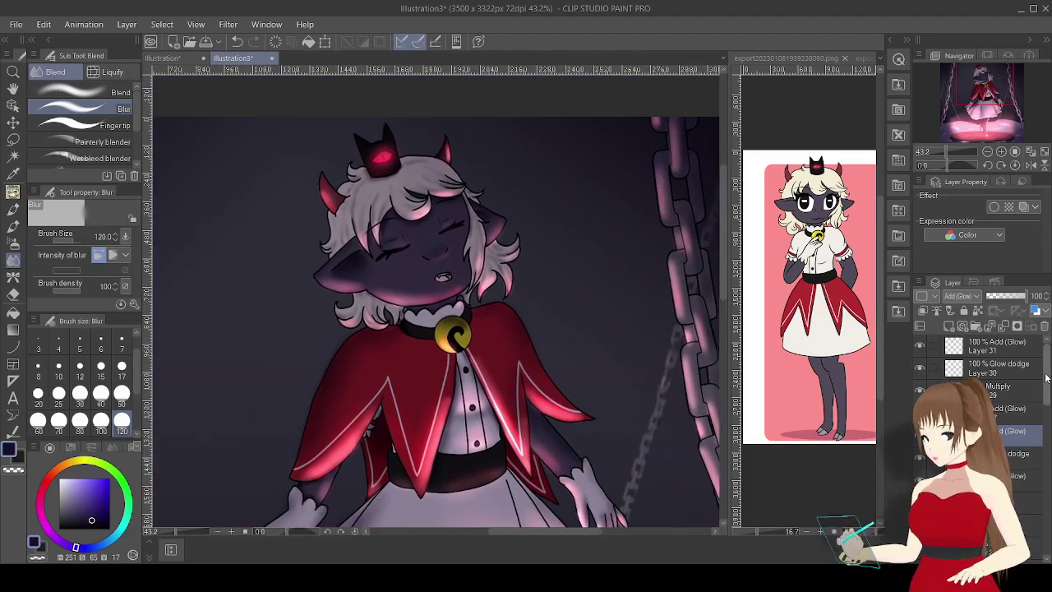
Try a pink glow above the character's head on a new layer with the Soft airbrush and Blur at size 300, and undo it.
{"action": "key", "text": "ctrl+shift+n"}
{"action": "left_click_drag", "start_coordinate": [964, 161], "coordinate": [941, 161]}
{"action": "left_click", "coordinate": [13, 242]}
{"action": "left_click", "coordinate": [48, 477]}
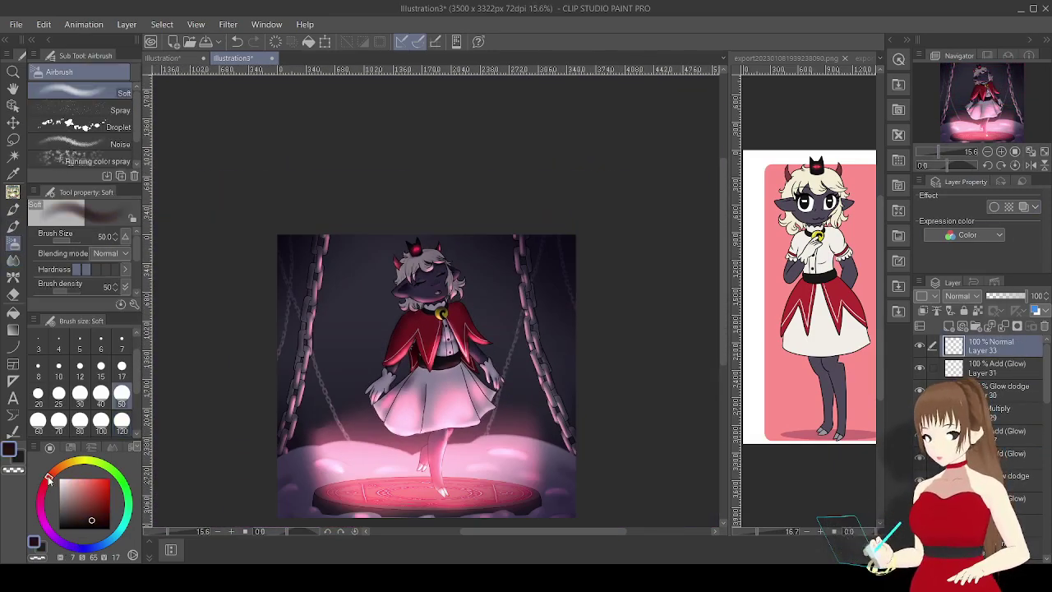
{"action": "left_click", "coordinate": [81, 478]}
{"action": "scroll", "coordinate": [124, 429], "scroll_direction": "down", "scroll_amount": 1}
{"action": "left_click", "coordinate": [121, 421]}
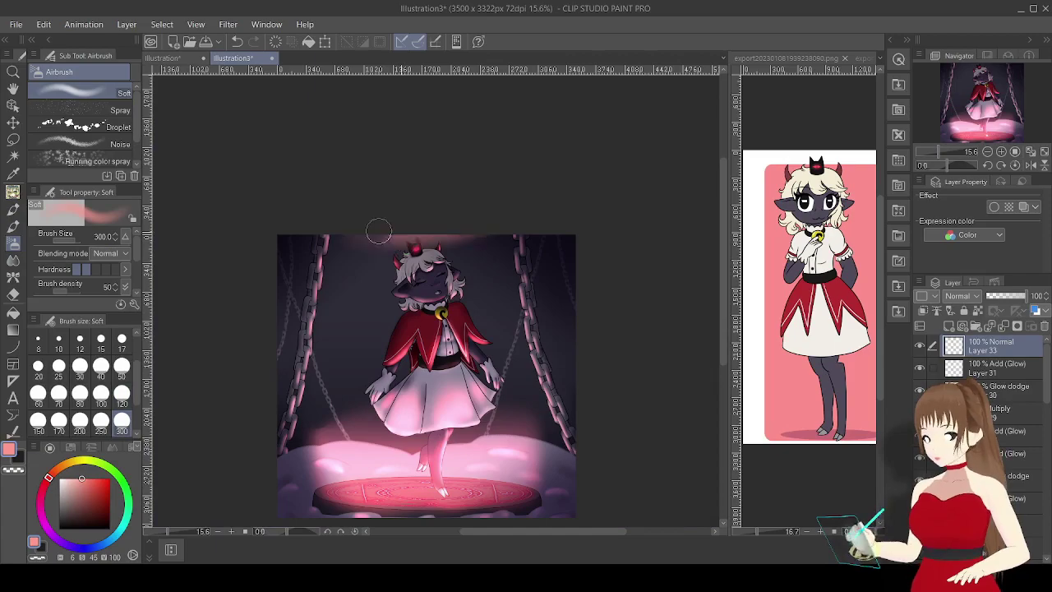
{"action": "key", "text": "j"}
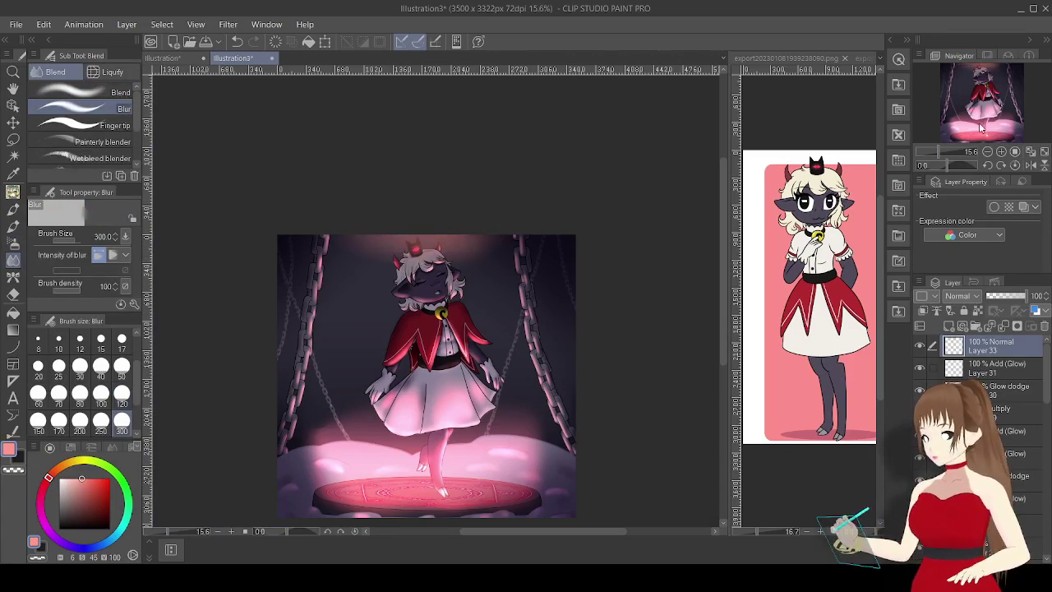
{"action": "key", "text": "ctrl+z"}
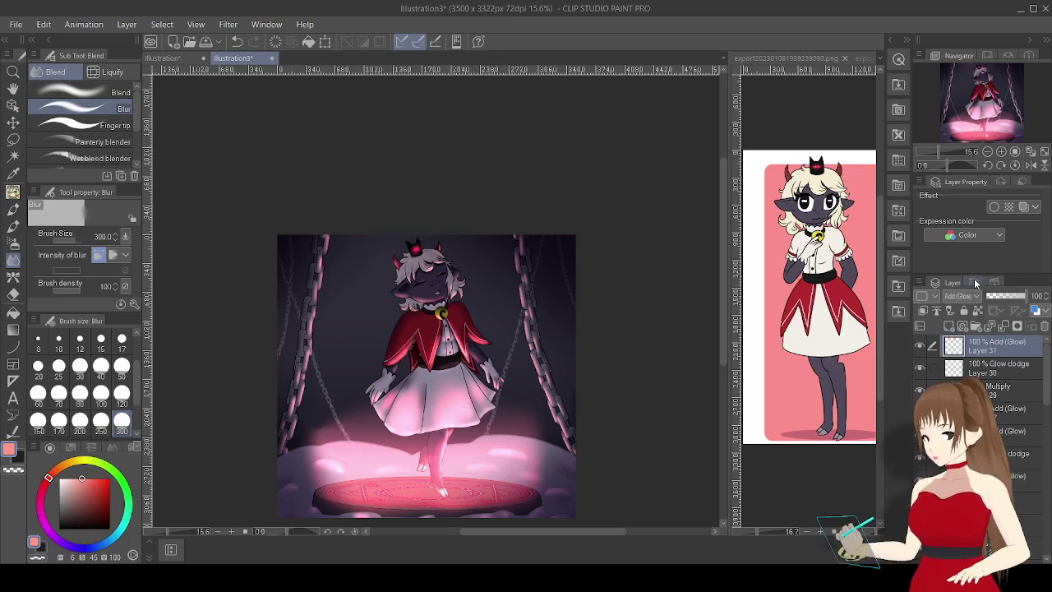
Paint a pale yellow glow above the head on a new Glow dodge layer with the Soft airbrush at size 800 and blur it at size 800.
{"action": "left_click", "coordinate": [14, 244]}
{"action": "scroll", "coordinate": [122, 402], "scroll_direction": "down", "scroll_amount": 1}
{"action": "left_click", "coordinate": [121, 427]}
{"action": "mouse_move", "coordinate": [427, 246]}
{"action": "left_mouse_down"}
{"action": "mouse_move", "coordinate": [411, 212]}
{"action": "mouse_move", "coordinate": [423, 215]}
{"action": "left_mouse_up"}
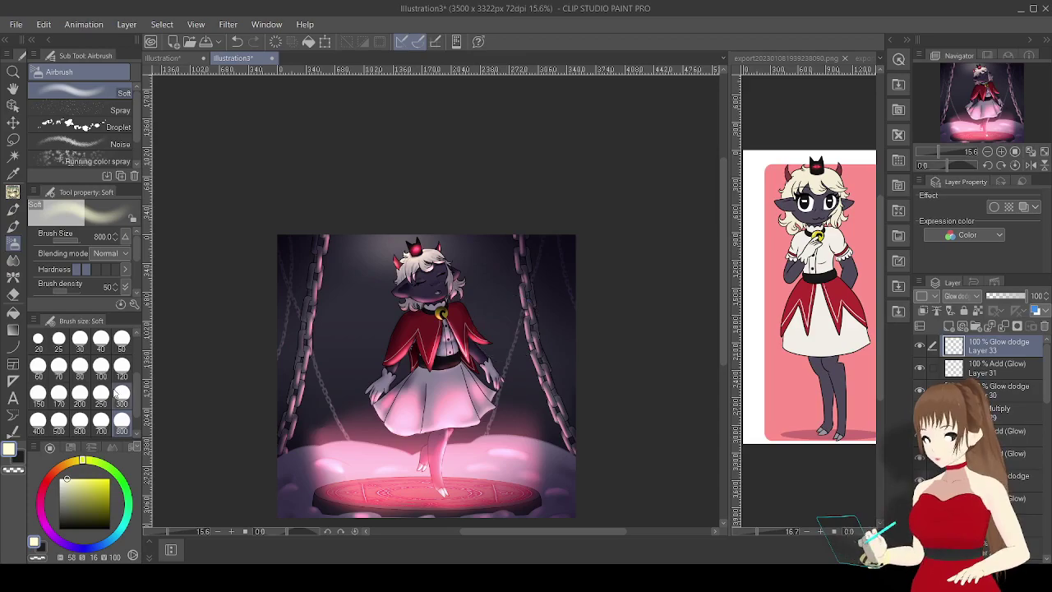
{"action": "left_click", "coordinate": [13, 260]}
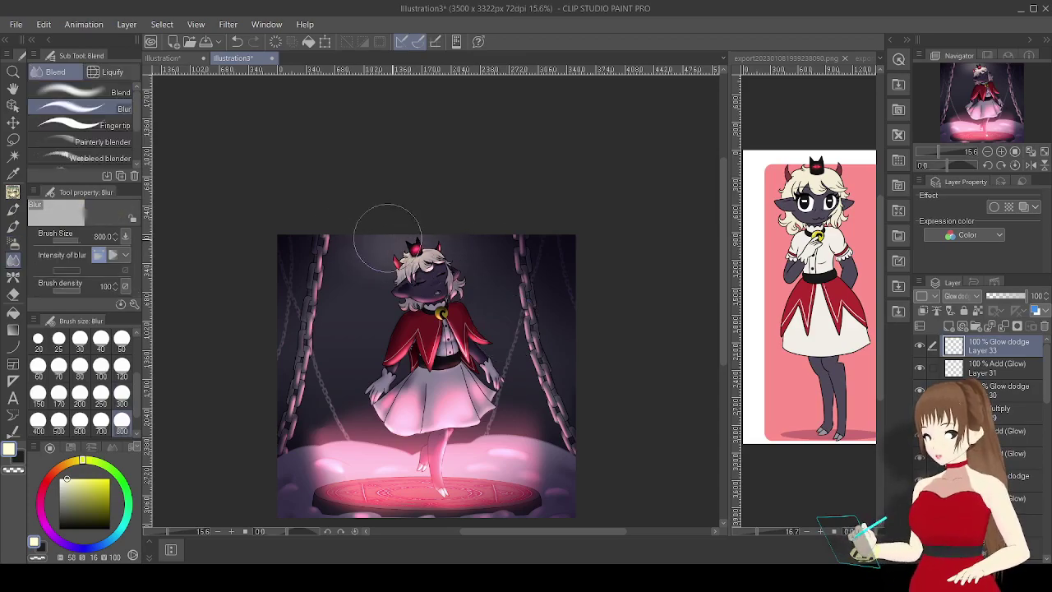
Paint pale yellow light rays falling beside the character's head with the Soft airbrush at size 120.
{"action": "key", "text": "b"}
{"action": "left_click", "coordinate": [122, 341]}
{"action": "left_click", "coordinate": [122, 365]}
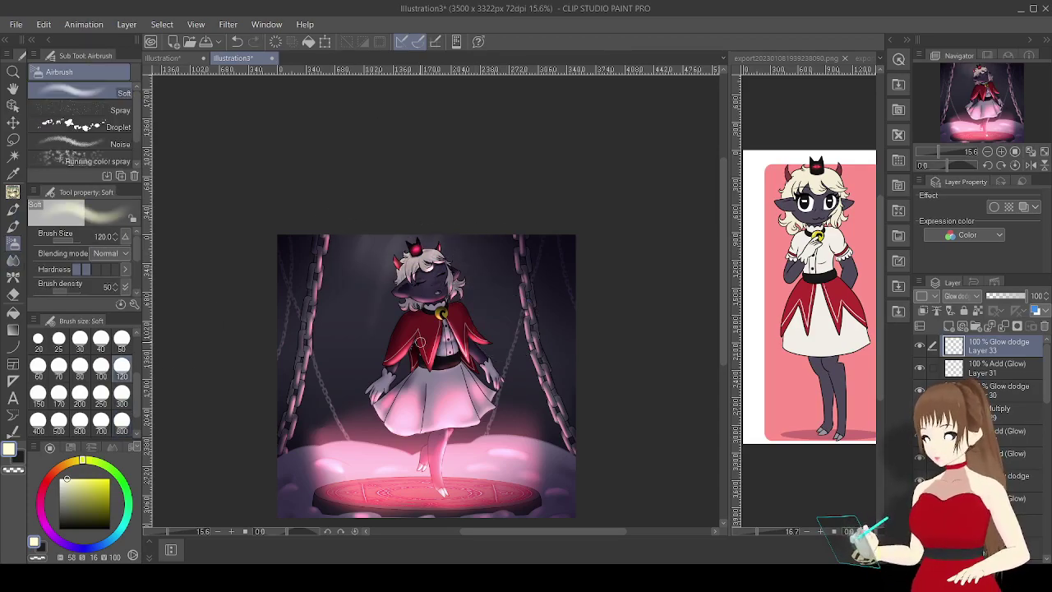
Soften the light rays with Blur at size 800 and shift the Glow dodge layer's hue toward pink.
{"action": "key", "text": "j"}
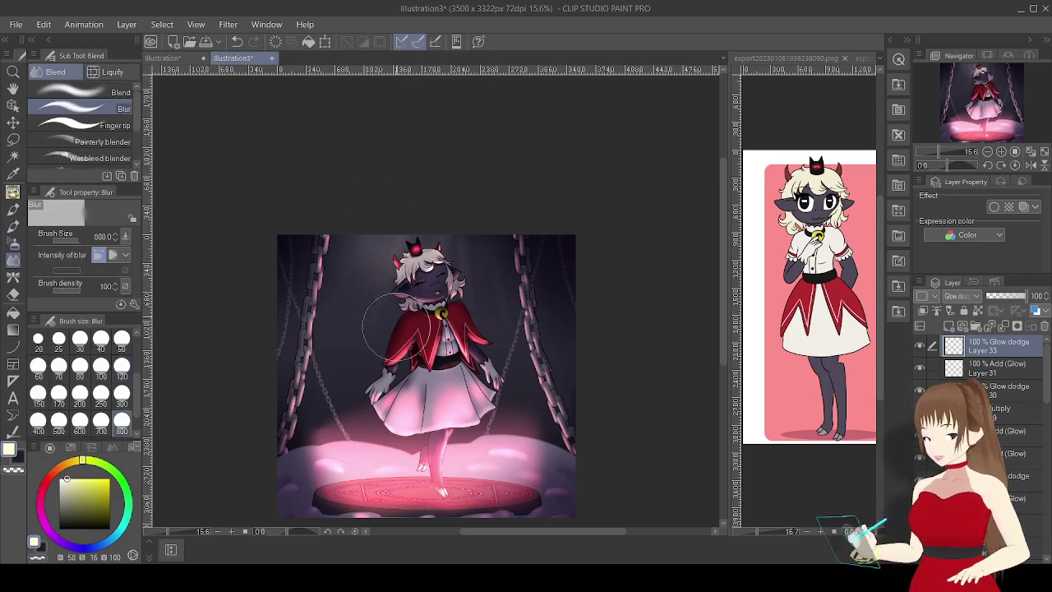
{"action": "key", "text": "j"}
{"action": "key", "text": "j"}
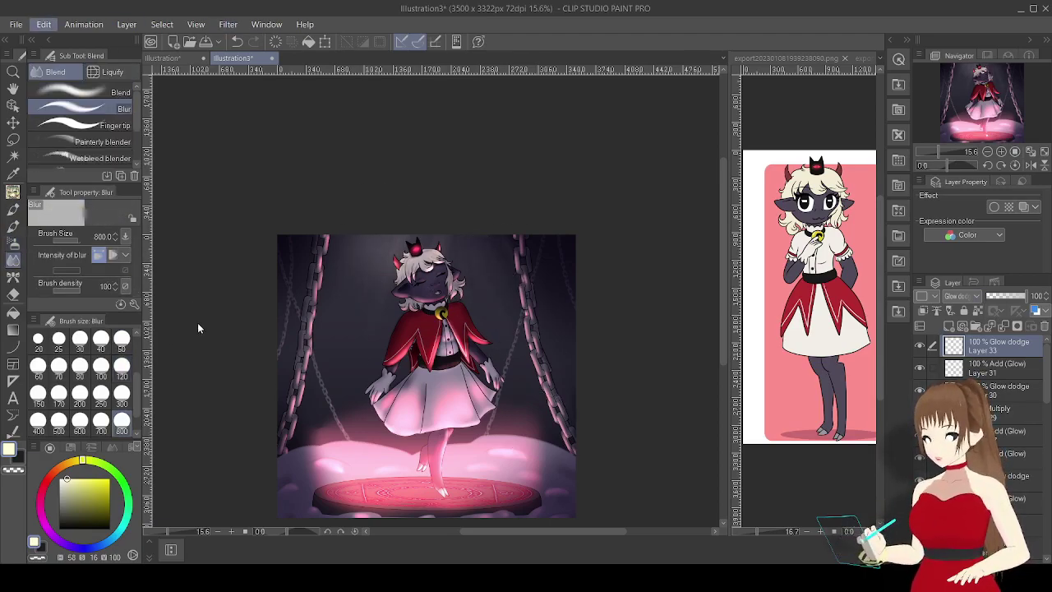
{"action": "key", "text": "ctrl+u"}
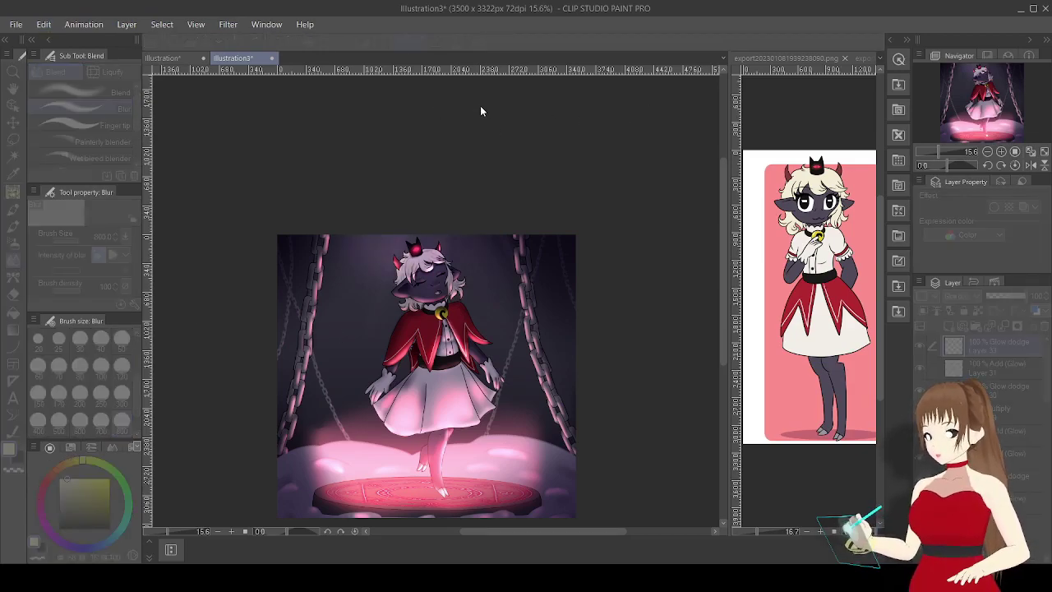
{"action": "key", "text": "Escape"}
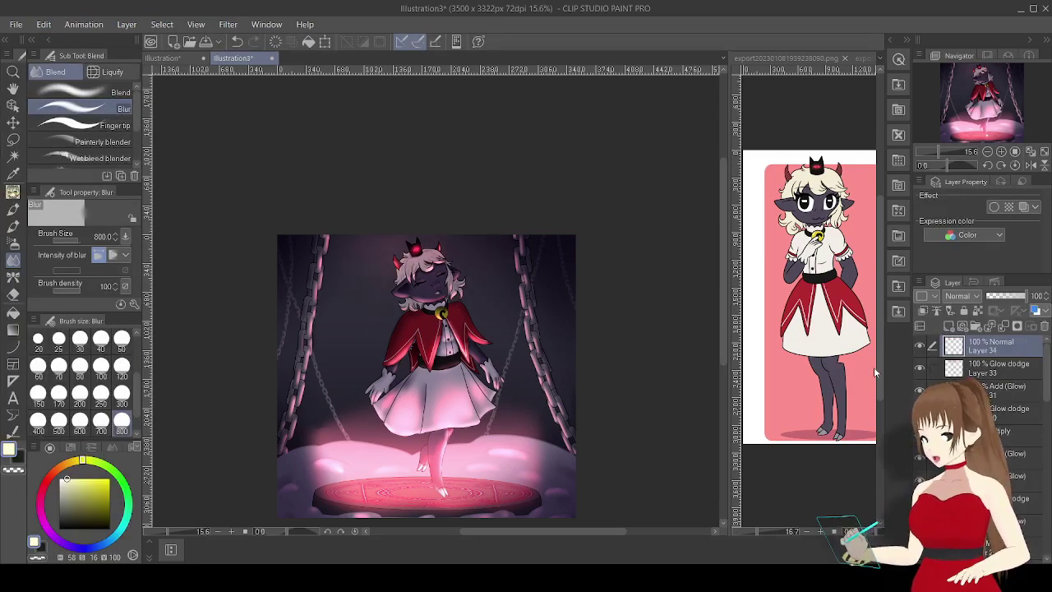
Paint slanted pink light rays from the top edge around the head on a new layer with the Soft airbrush at size 80.
{"action": "key", "text": "b"}
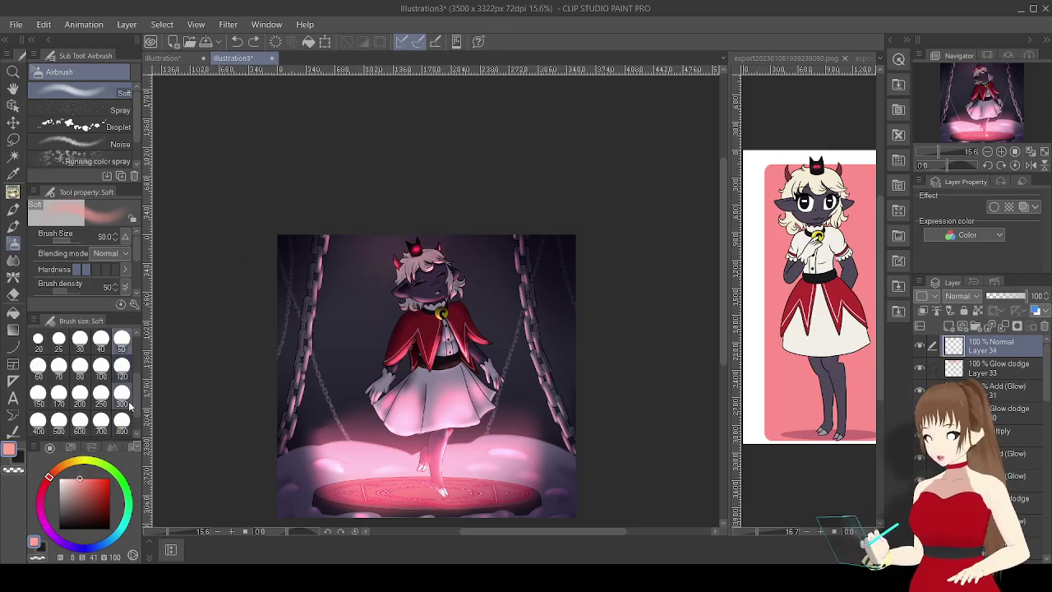
{"action": "left_click_drag", "start_coordinate": [396, 193], "coordinate": [385, 289]}
{"action": "left_click_drag", "start_coordinate": [485, 189], "coordinate": [477, 276]}
{"action": "left_click_drag", "start_coordinate": [352, 194], "coordinate": [333, 319]}
{"action": "left_click_drag", "start_coordinate": [388, 193], "coordinate": [380, 293]}
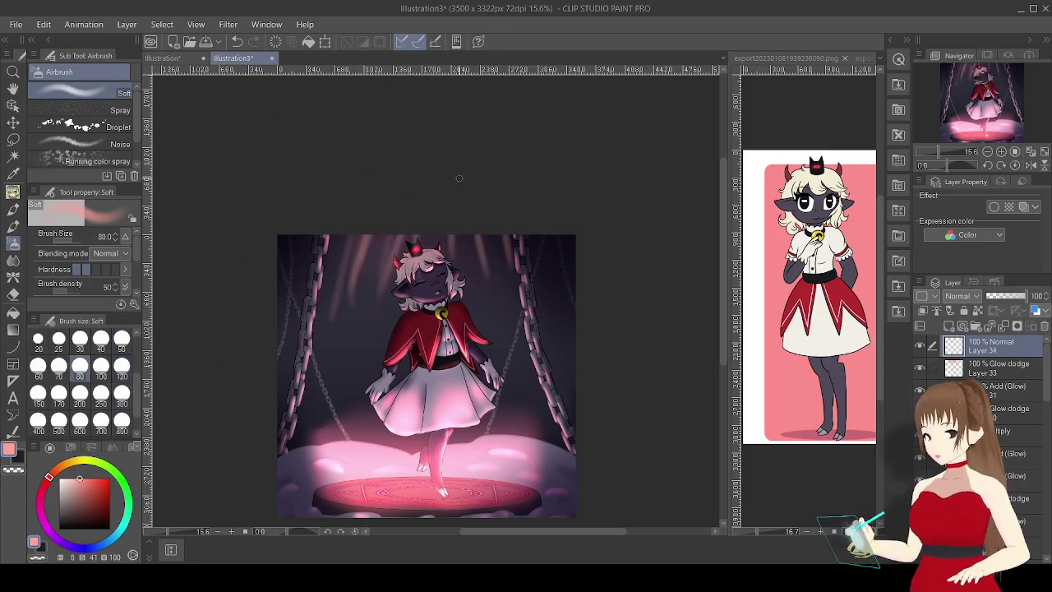
Set the pink ray layer to Add (Glow) and soften the rays with Blur at size 250.
{"action": "key", "text": "ctrl+z"}
{"action": "key", "text": "ctrl+z"}
{"action": "key", "text": "j"}
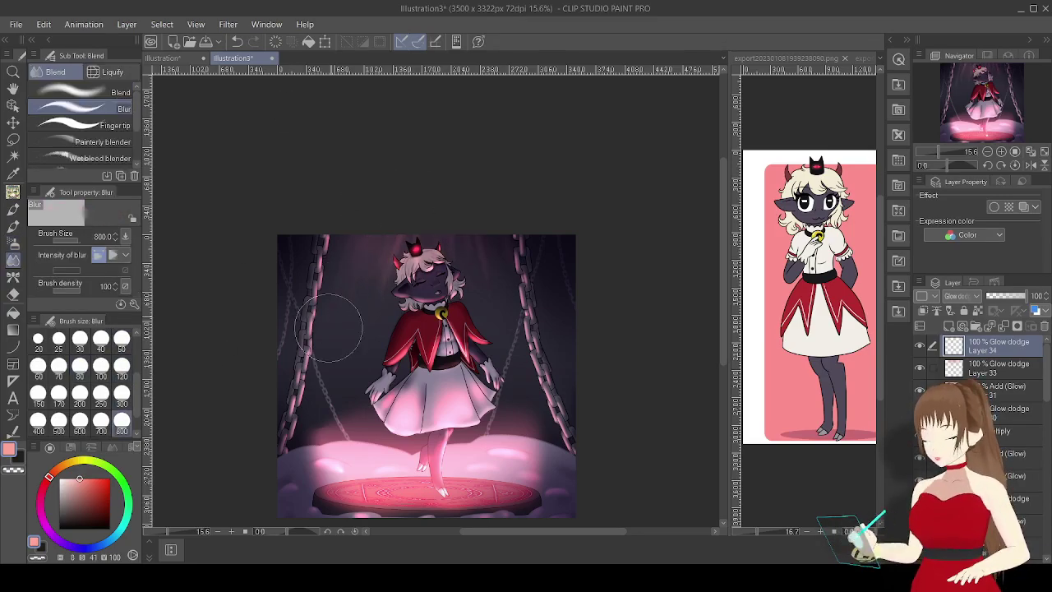
{"action": "left_click", "coordinate": [252, 42]}
{"action": "left_click", "coordinate": [251, 42]}
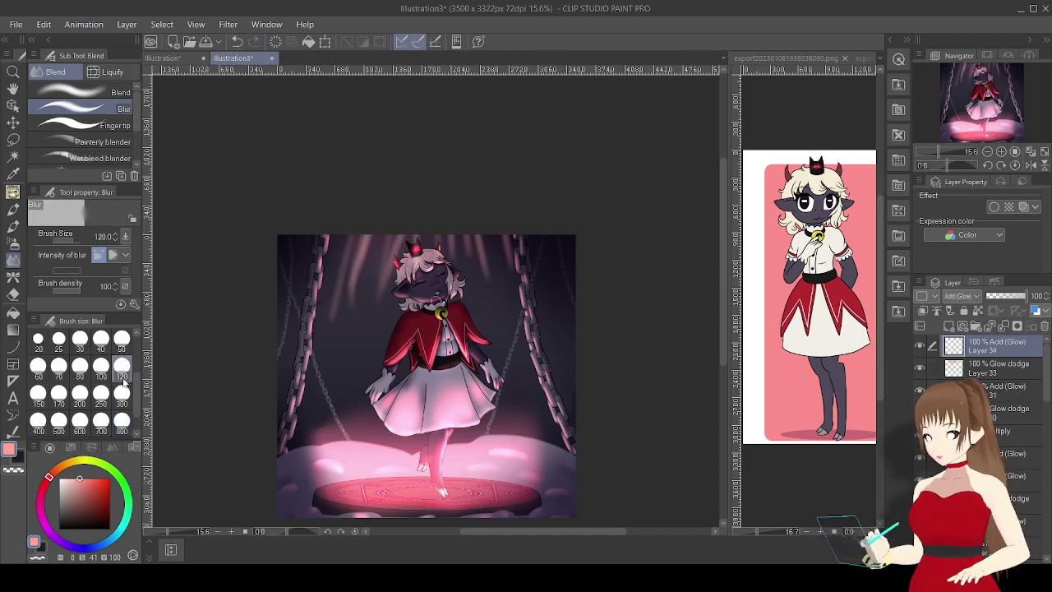
{"action": "left_click", "coordinate": [101, 393]}
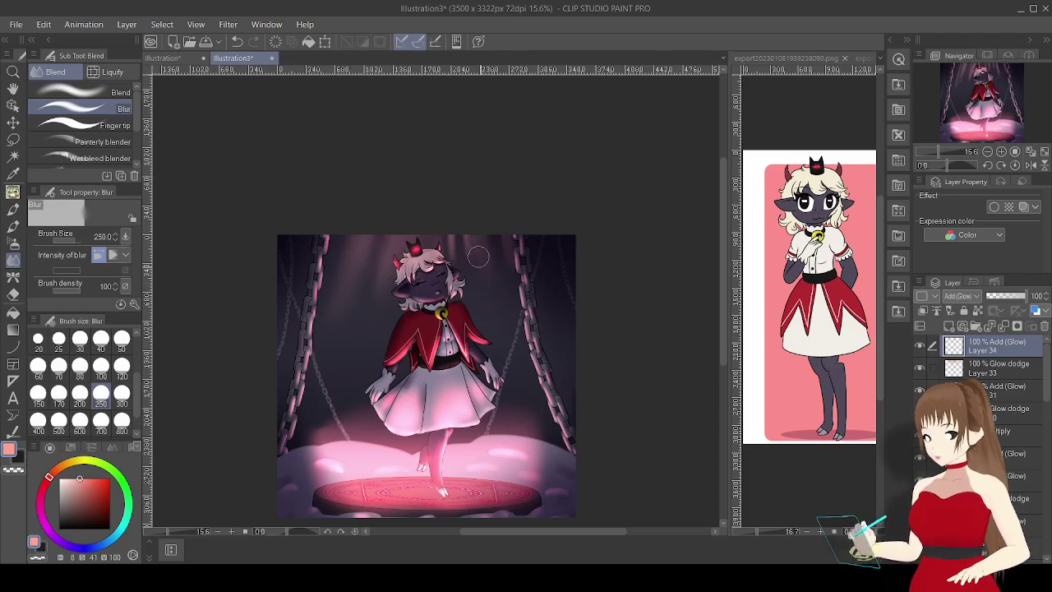
{"action": "left_click", "coordinate": [453, 164], "text": "alt"}
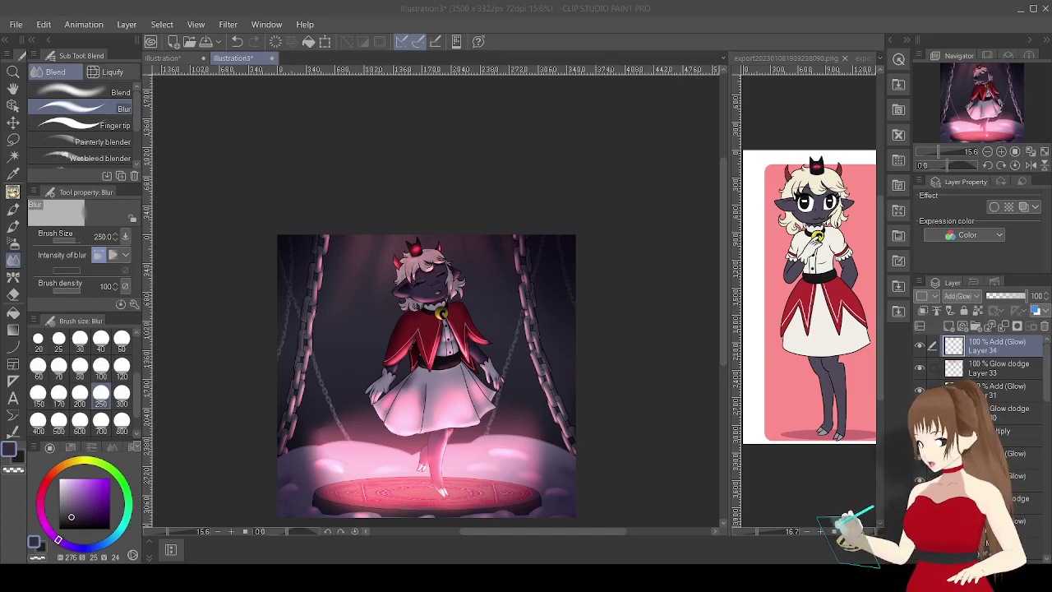
Paint red highlight strokes across the bangs and face-framing locks on a new Normal layer with the Soft airbrush at size 17.
{"action": "left_click_drag", "start_coordinate": [427, 376], "coordinate": [395, 340]}
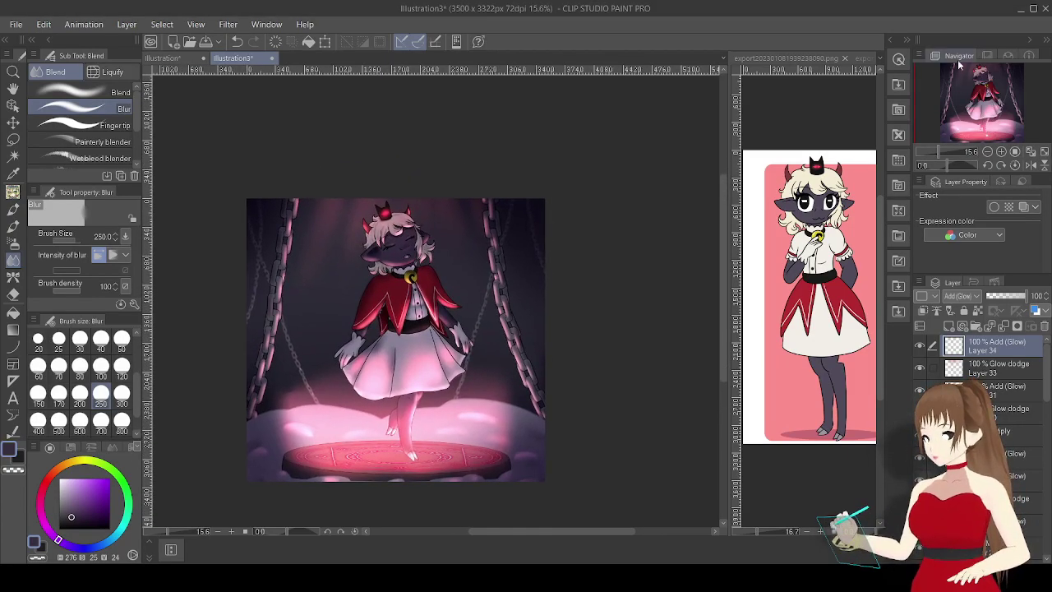
{"action": "left_click", "coordinate": [1011, 478]}
{"action": "scroll", "coordinate": [403, 320], "scroll_direction": "up", "scroll_amount": 10}
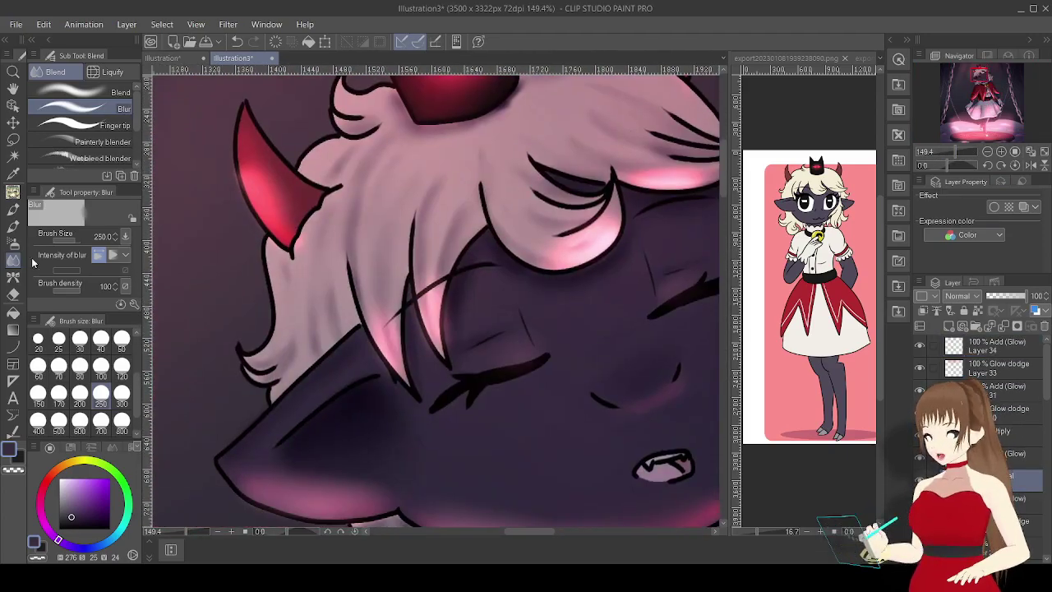
{"action": "key", "text": "b"}
{"action": "left_click", "coordinate": [97, 482]}
{"action": "scroll", "coordinate": [79, 368], "scroll_direction": "up", "scroll_amount": 1}
{"action": "left_click", "coordinate": [121, 342]}
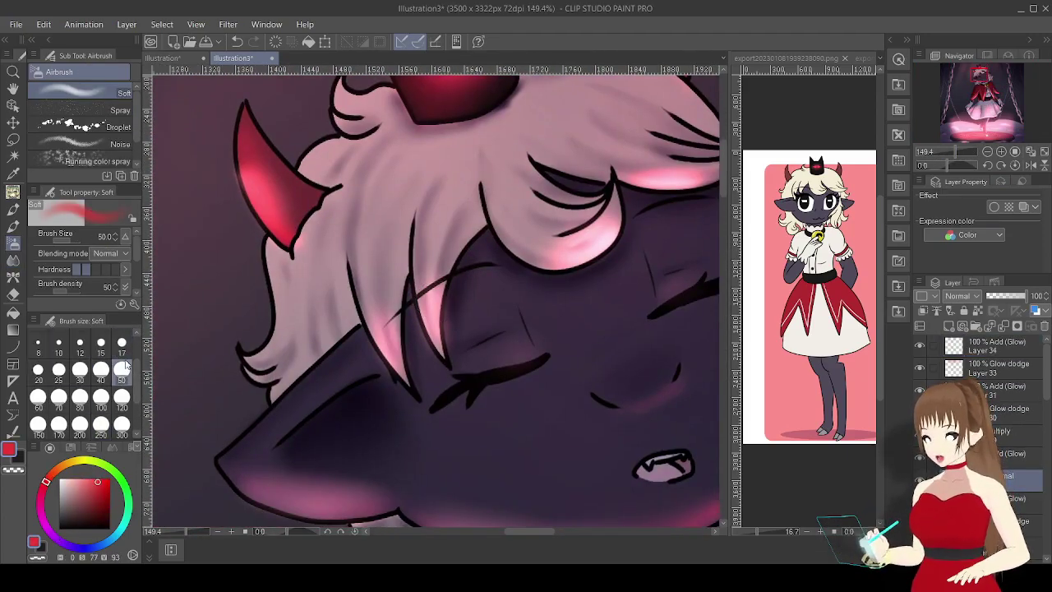
{"action": "left_click_drag", "start_coordinate": [366, 306], "coordinate": [456, 273]}
{"action": "left_click_drag", "start_coordinate": [524, 245], "coordinate": [582, 195]}
Extend the red highlight bands across the outer locks below the horn and the hair beneath the long ear.
{"action": "scroll", "coordinate": [431, 300], "scroll_direction": "up", "scroll_amount": 5}
{"action": "scroll", "coordinate": [430, 300], "scroll_direction": "down", "scroll_amount": 10}
{"action": "left_click_drag", "start_coordinate": [477, 247], "coordinate": [493, 239]}
{"action": "scroll", "coordinate": [431, 300], "scroll_direction": "up", "scroll_amount": 2}
{"action": "scroll", "coordinate": [431, 300], "scroll_direction": "left", "scroll_amount": 3}
{"action": "scroll", "coordinate": [431, 300], "scroll_direction": "up", "scroll_amount": 3}
{"action": "left_click_drag", "start_coordinate": [280, 289], "coordinate": [349, 286]}
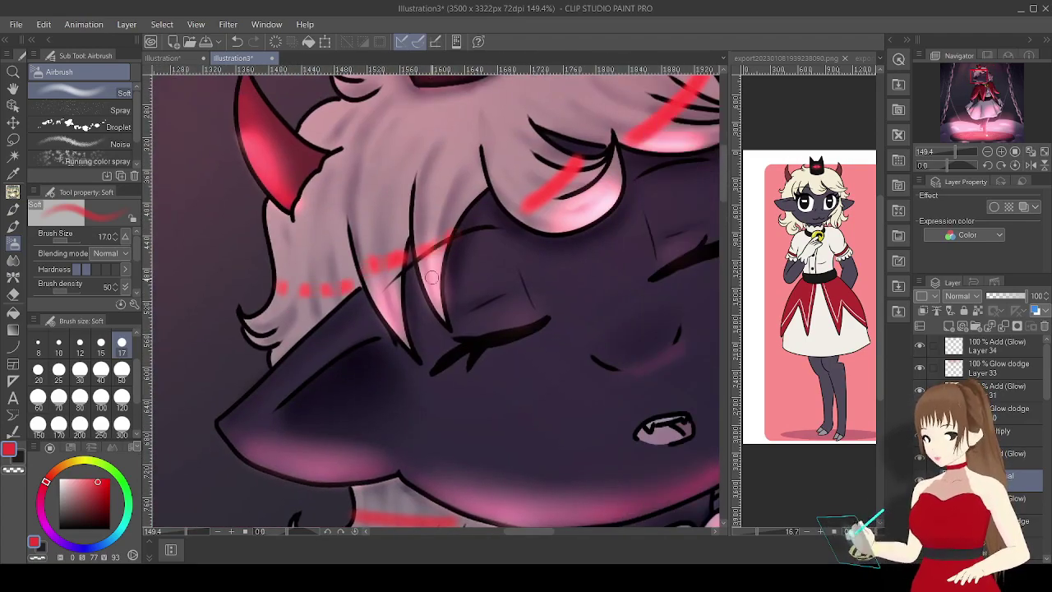
Add red highlights to the side lock and hair on the far side of the face, and break the bands into separate dashes.
{"action": "scroll", "coordinate": [575, 161], "scroll_direction": "right", "scroll_amount": 2}
{"action": "scroll", "coordinate": [575, 161], "scroll_direction": "up", "scroll_amount": 1}
{"action": "scroll", "coordinate": [435, 300], "scroll_direction": "right", "scroll_amount": 4}
{"action": "scroll", "coordinate": [436, 300], "scroll_direction": "up", "scroll_amount": 4}
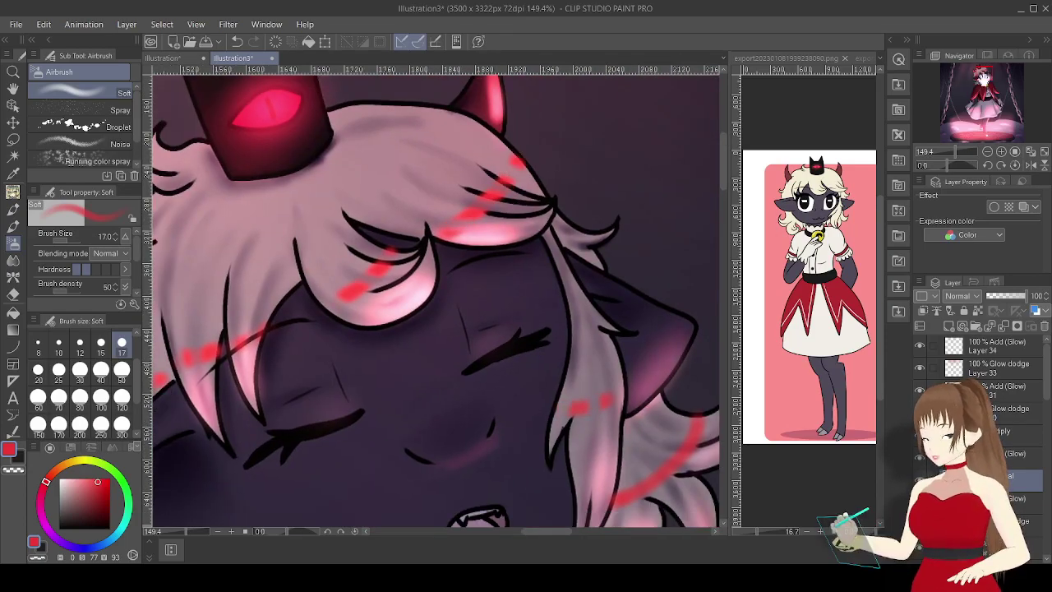
{"action": "scroll", "coordinate": [570, 346], "scroll_direction": "down", "scroll_amount": 6}
{"action": "scroll", "coordinate": [570, 346], "scroll_direction": "right", "scroll_amount": 4}
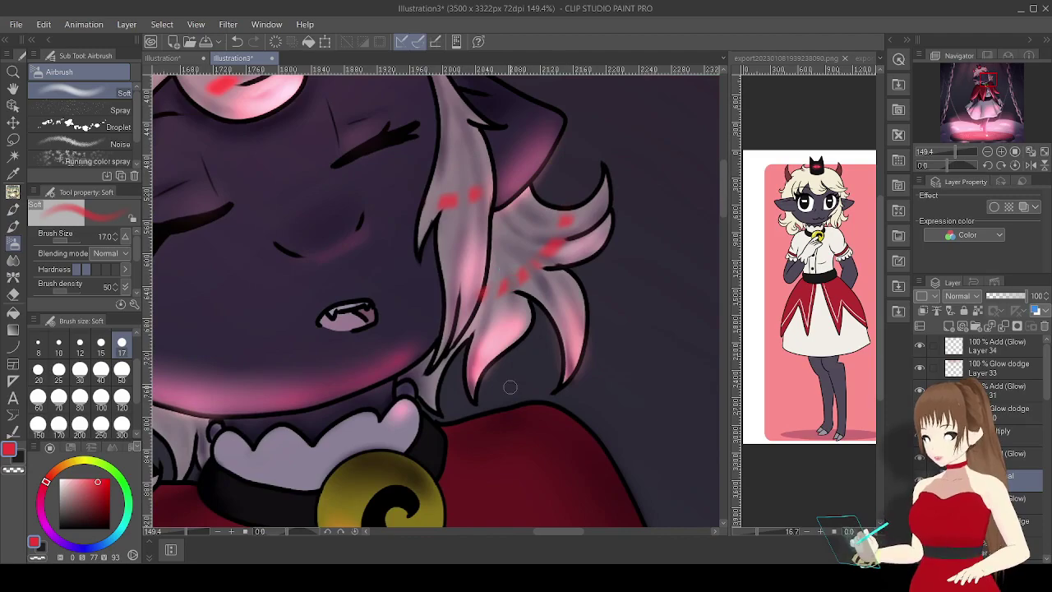
{"action": "scroll", "coordinate": [509, 387], "scroll_direction": "left", "scroll_amount": 9}
{"action": "scroll", "coordinate": [510, 386], "scroll_direction": "down", "scroll_amount": 4}
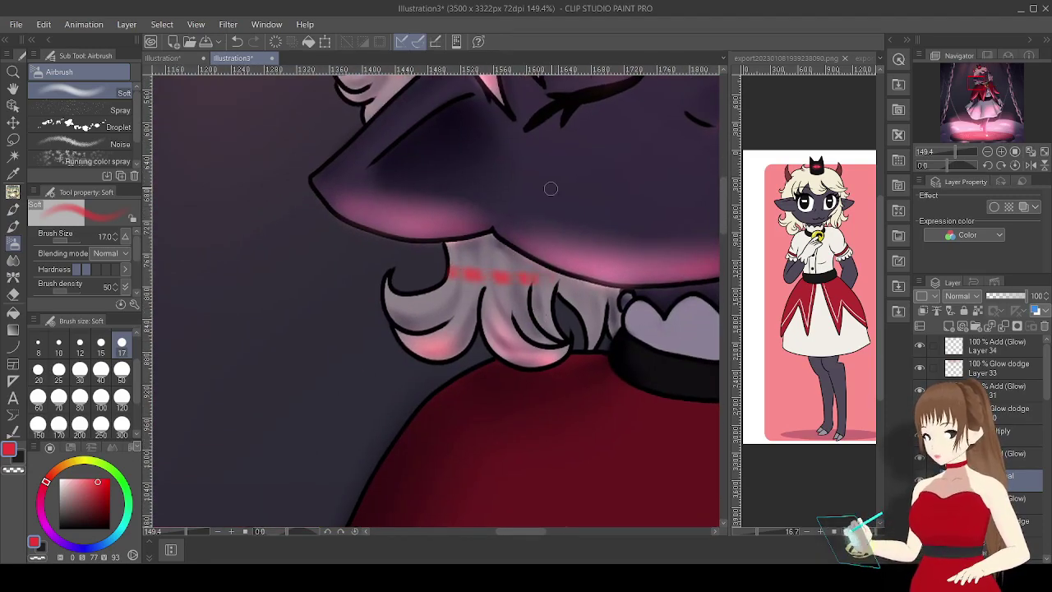
Set the hair highlight layer to Glow dodge at 100 percent opacity and switch the painting colour to light pink.
{"action": "scroll", "coordinate": [550, 189], "scroll_direction": "down", "scroll_amount": 8}
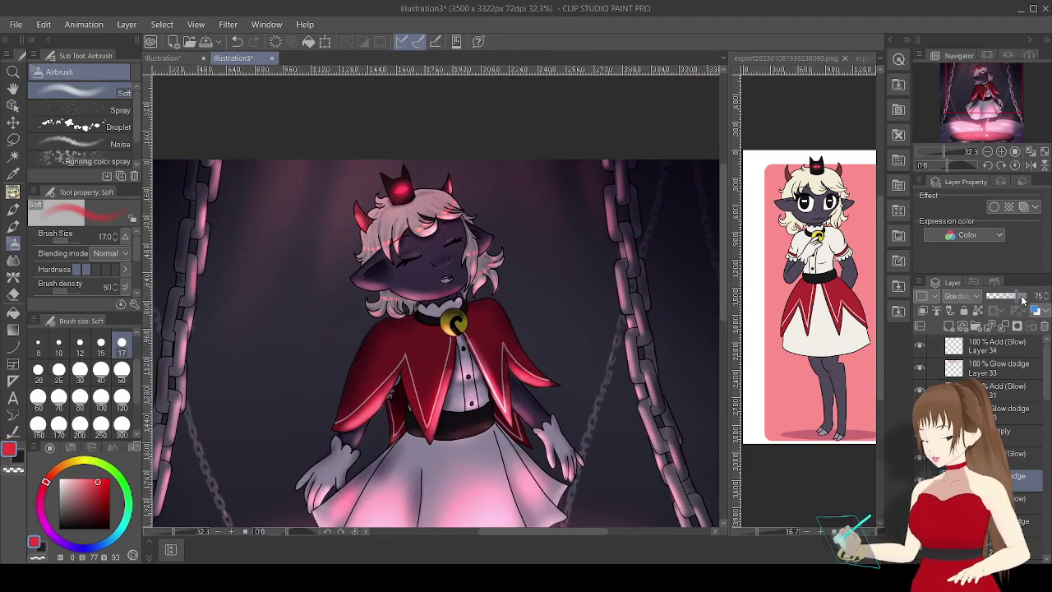
{"action": "left_click_drag", "start_coordinate": [1020, 300], "coordinate": [1040, 301]}
{"action": "left_click", "coordinate": [230, 350], "text": "alt"}
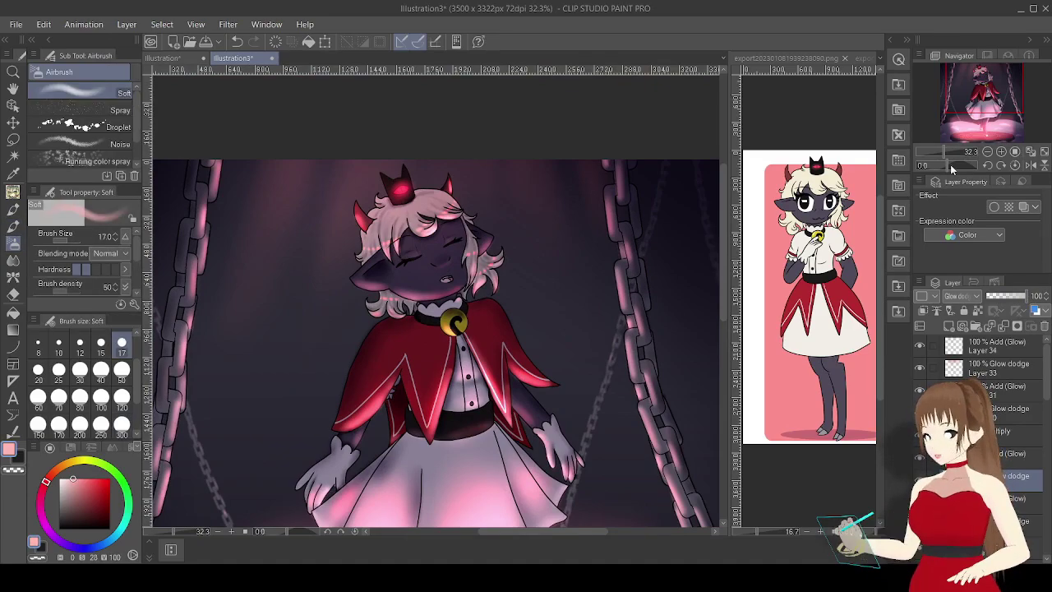
Paint light pink over the red highlight dashes on the bangs, the side locks and the hair below the ears.
{"action": "scroll", "coordinate": [333, 237], "scroll_direction": "up", "scroll_amount": 6}
{"action": "mouse_move", "coordinate": [422, 274]}
{"action": "left_mouse_down"}
{"action": "mouse_move", "coordinate": [460, 276]}
{"action": "mouse_move", "coordinate": [618, 191]}
{"action": "mouse_move", "coordinate": [682, 181]}
{"action": "mouse_move", "coordinate": [669, 165]}
{"action": "mouse_move", "coordinate": [700, 133]}
{"action": "left_mouse_up"}
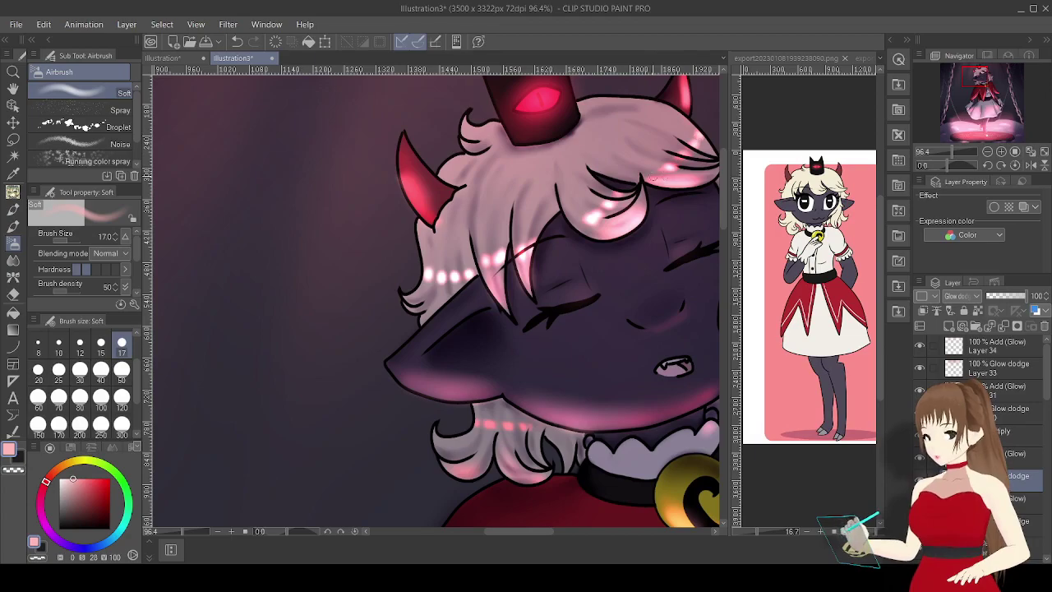
{"action": "mouse_move", "coordinate": [473, 427]}
{"action": "left_mouse_down"}
{"action": "mouse_move", "coordinate": [511, 428]}
{"action": "mouse_move", "coordinate": [254, 403]}
{"action": "left_mouse_up"}
{"action": "left_click", "coordinate": [526, 428]}
{"action": "left_click_drag", "start_coordinate": [457, 265], "coordinate": [494, 263]}
{"action": "left_click_drag", "start_coordinate": [496, 325], "coordinate": [538, 289]}
Soften the hair highlights with Blur at size 50 and lower the highlight layer's opacity to 56.
{"action": "left_click", "coordinate": [14, 259]}
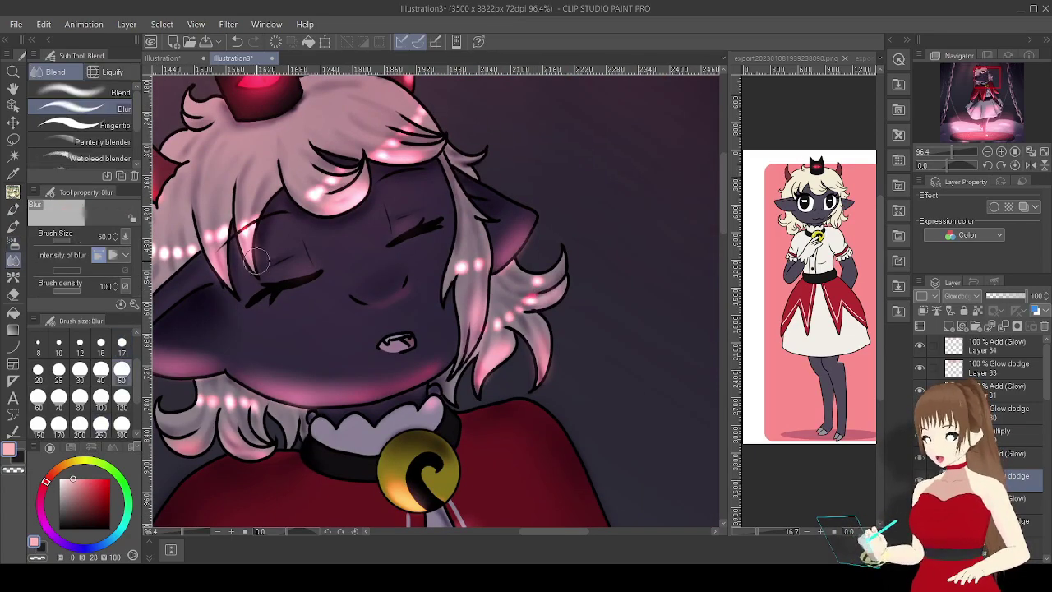
{"action": "left_click_drag", "start_coordinate": [984, 97], "coordinate": [977, 98]}
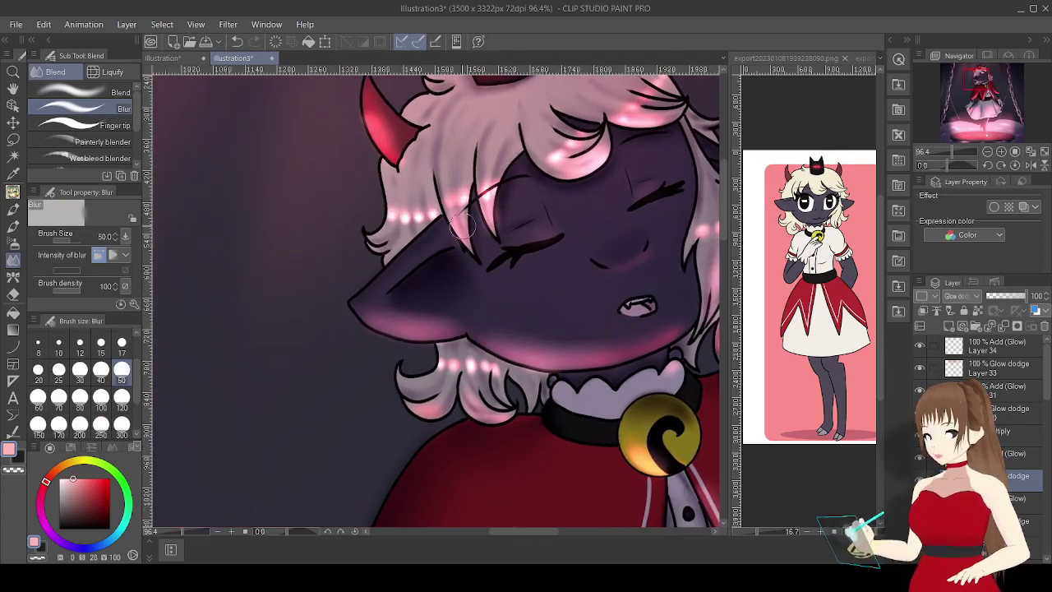
{"action": "left_click_drag", "start_coordinate": [941, 148], "coordinate": [937, 143]}
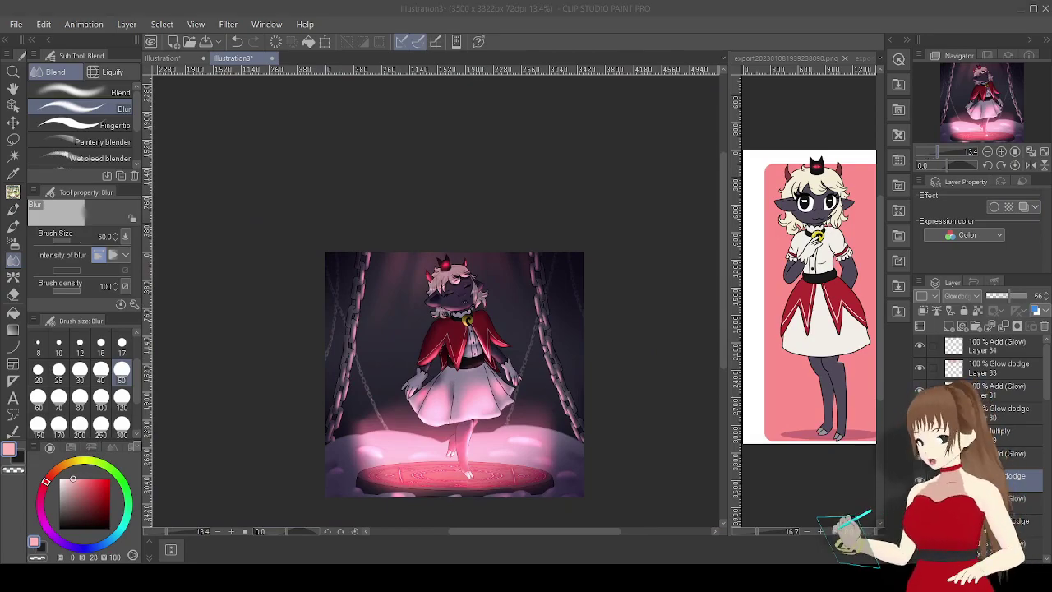
Scatter small particles across the scene on a new top layer with the HOLO-Mermaid decoration brush at size 2000.
{"action": "key", "text": "ctrl+shift+n"}
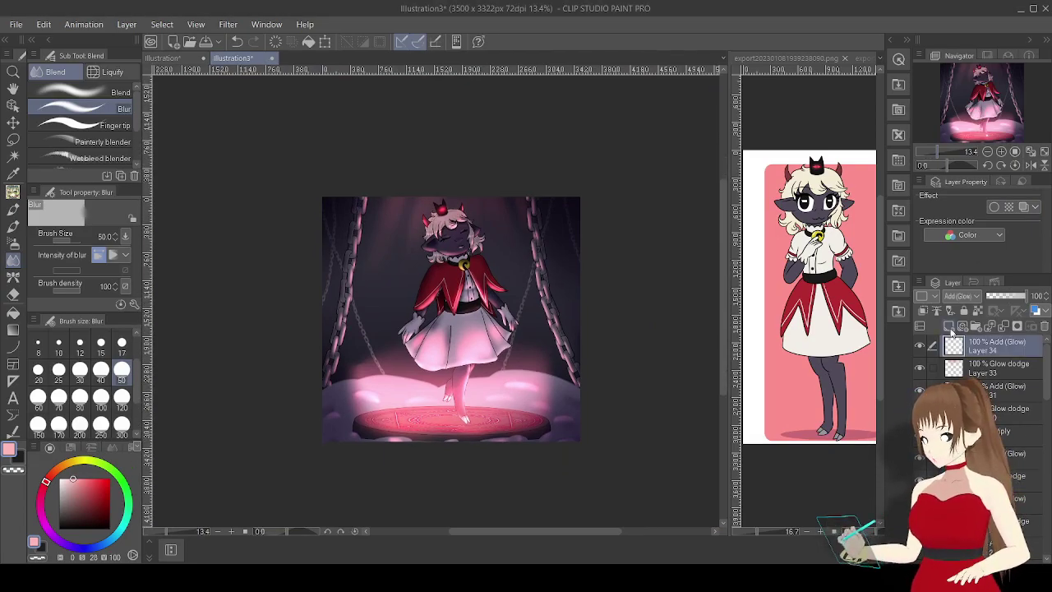
{"action": "left_click", "coordinate": [13, 277]}
{"action": "left_click", "coordinate": [51, 71]}
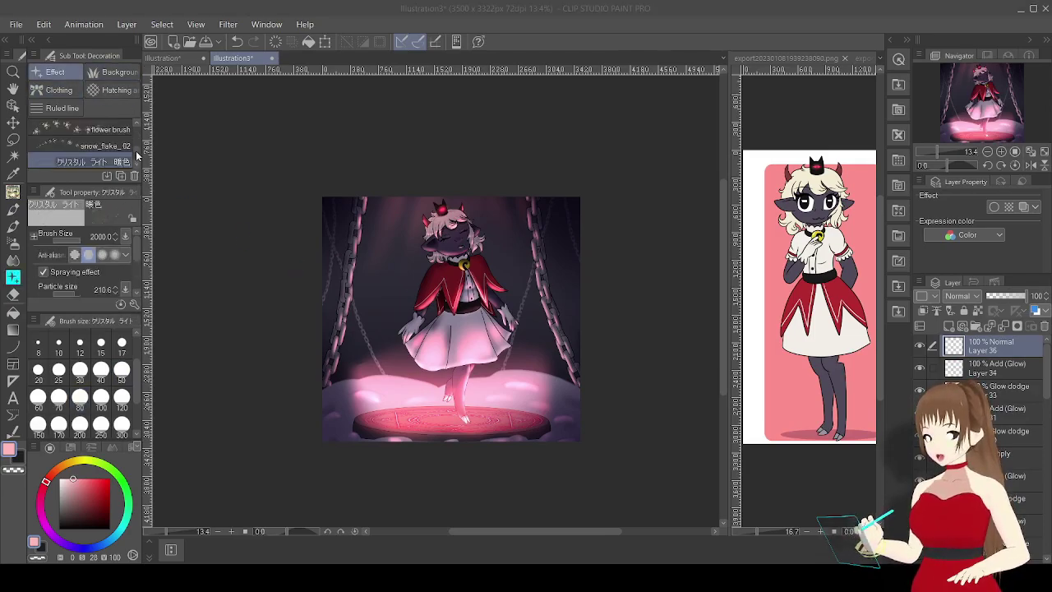
{"action": "scroll", "coordinate": [82, 148], "scroll_direction": "down", "scroll_amount": 1}
{"action": "left_click", "coordinate": [105, 150]}
{"action": "mouse_move", "coordinate": [380, 298]}
{"action": "left_mouse_down"}
{"action": "mouse_move", "coordinate": [447, 277]}
{"action": "mouse_move", "coordinate": [400, 424]}
{"action": "left_mouse_up"}
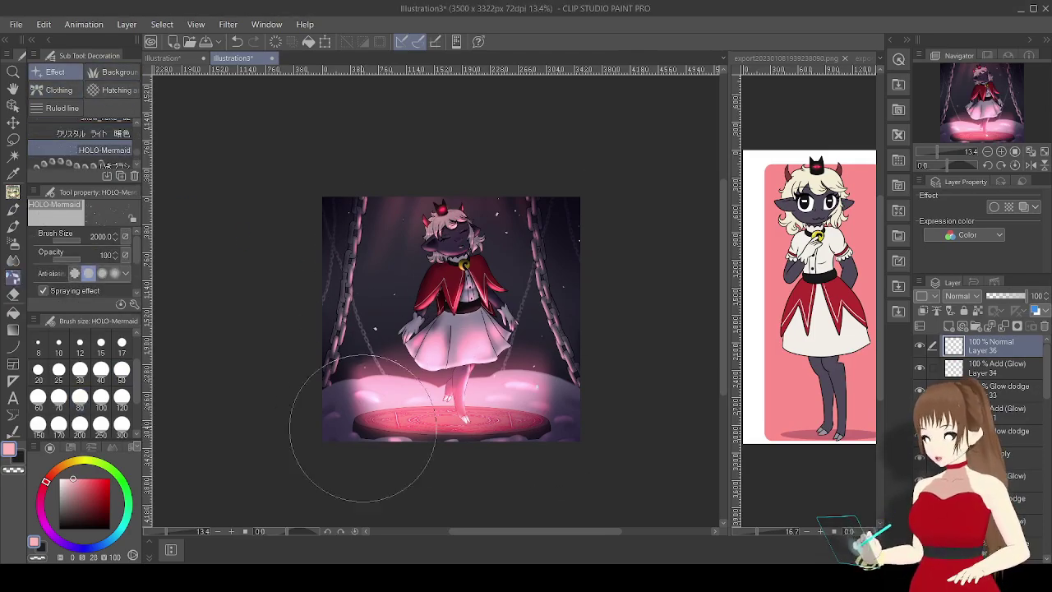
{"action": "key", "text": "ctrl+z"}
{"action": "key", "text": "ctrl+z"}
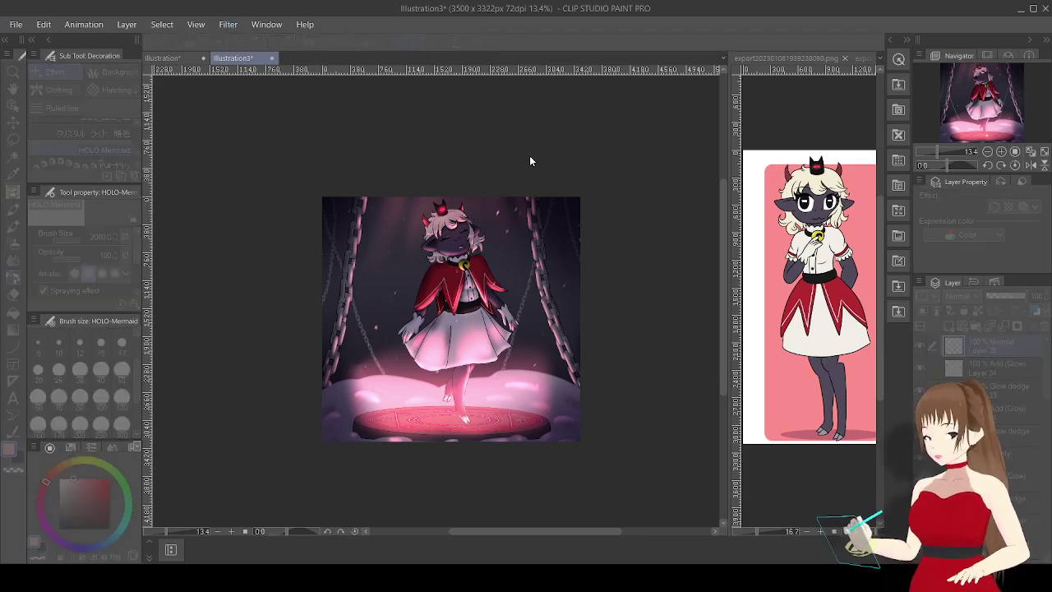
Add another top layer and paint larger pale pink particles around the character with the Soft airbrush at size 50.
{"action": "key", "text": "ctrl+shift+n"}
{"action": "key", "text": "b"}
{"action": "left_click", "coordinate": [122, 370]}
{"action": "scroll", "coordinate": [386, 280], "scroll_direction": "up", "scroll_amount": 5}
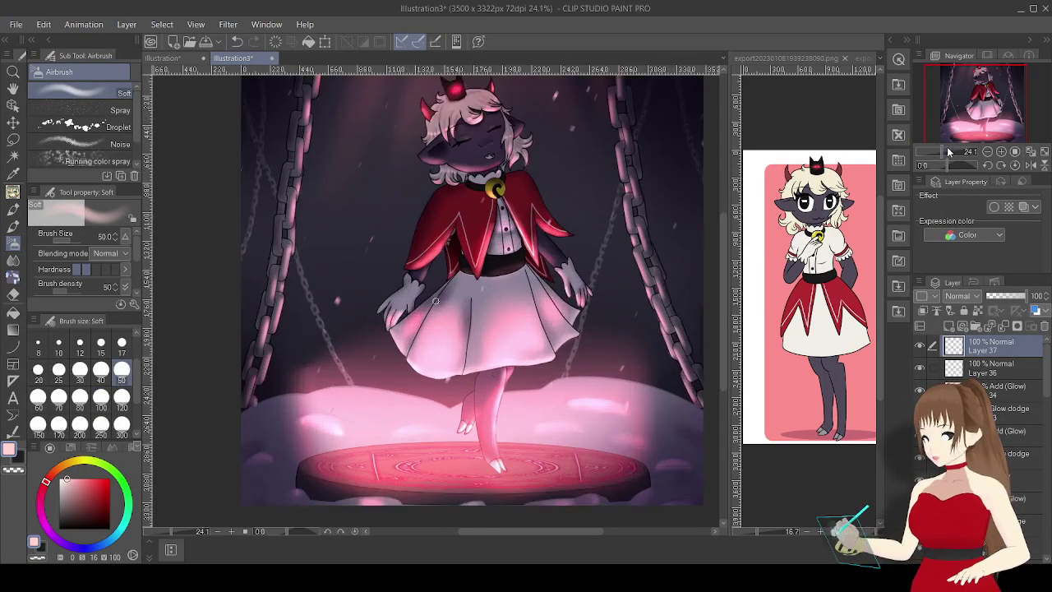
{"action": "left_click_drag", "start_coordinate": [312, 275], "coordinate": [69, 512]}
{"action": "left_click_drag", "start_coordinate": [582, 158], "coordinate": [577, 184]}
Add more pale pink particles beside the chains, over the glowing ground and near the magic circle.
{"action": "scroll", "coordinate": [577, 184], "scroll_direction": "down", "scroll_amount": 2}
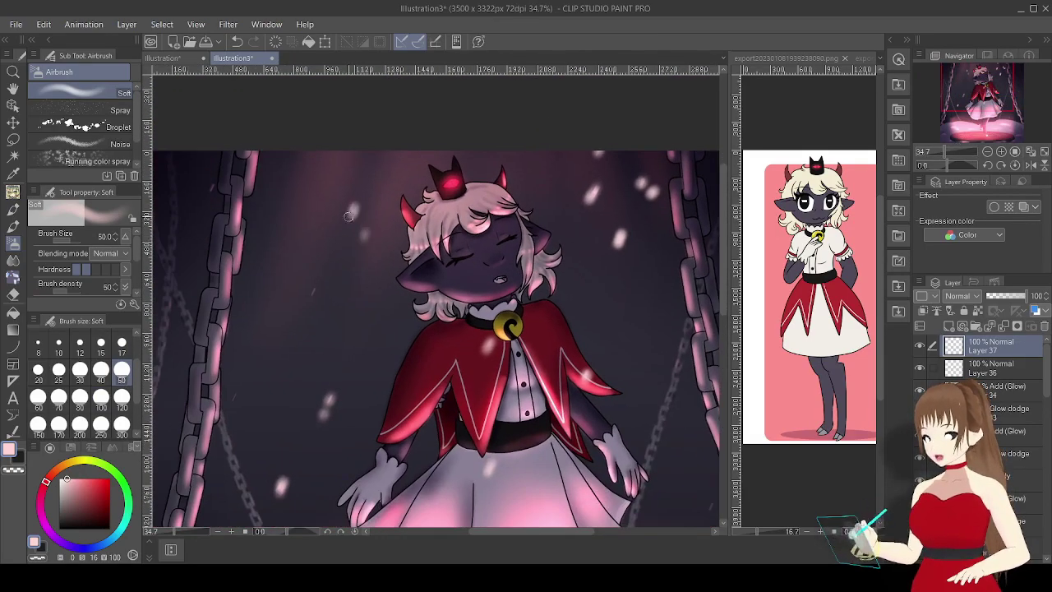
{"action": "left_click_drag", "start_coordinate": [205, 403], "coordinate": [341, 193]}
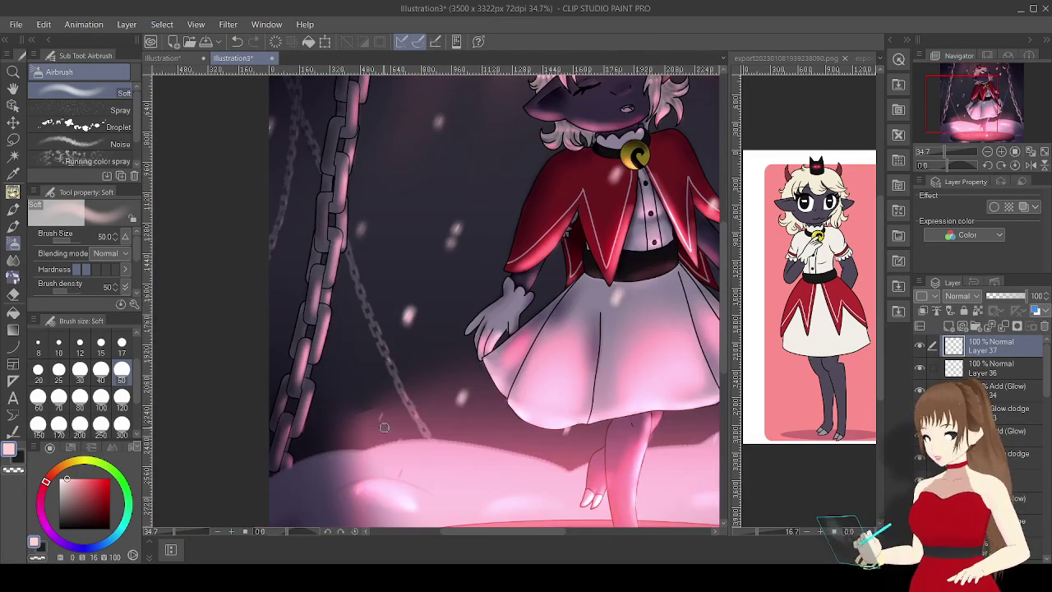
{"action": "left_click_drag", "start_coordinate": [404, 434], "coordinate": [418, 308]}
{"action": "key", "text": "h"}
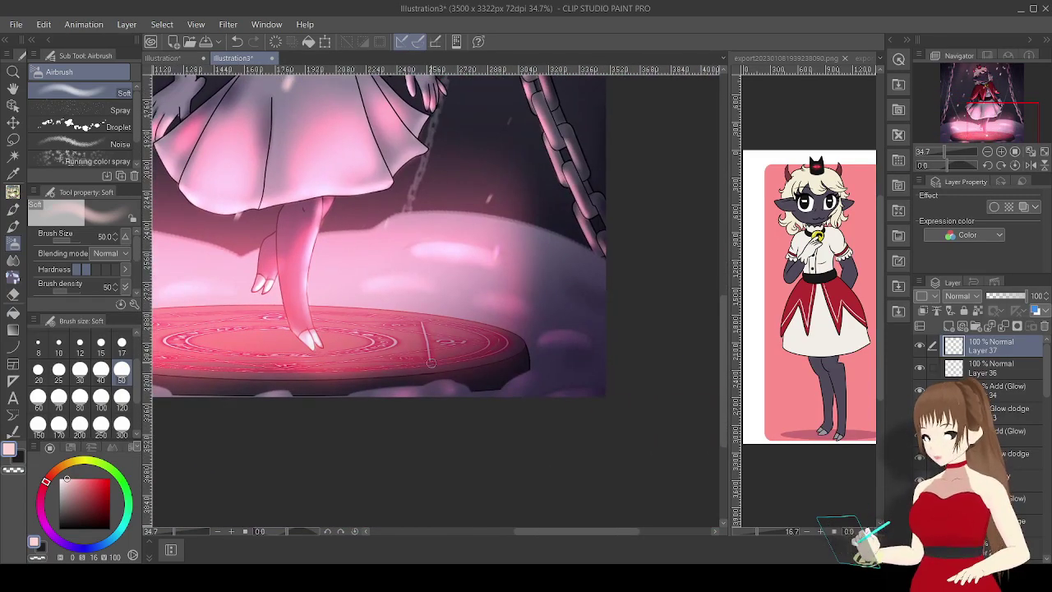
{"action": "scroll", "coordinate": [374, 209], "scroll_direction": "down", "scroll_amount": 4}
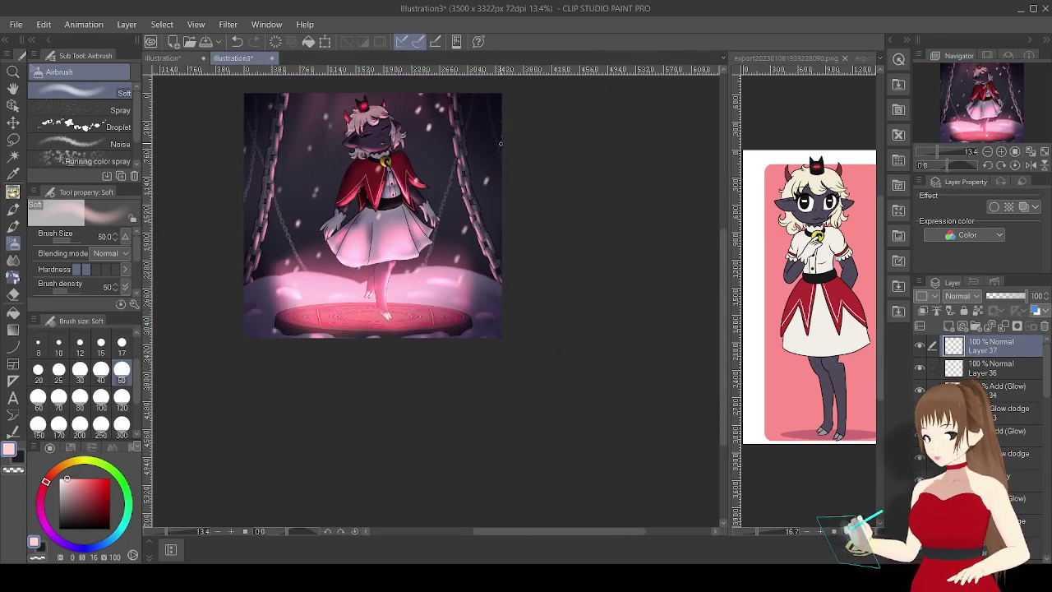
Set the large particle layer to Glow dodge and soften the particles with Blur at size 120.
{"action": "key", "text": "j"}
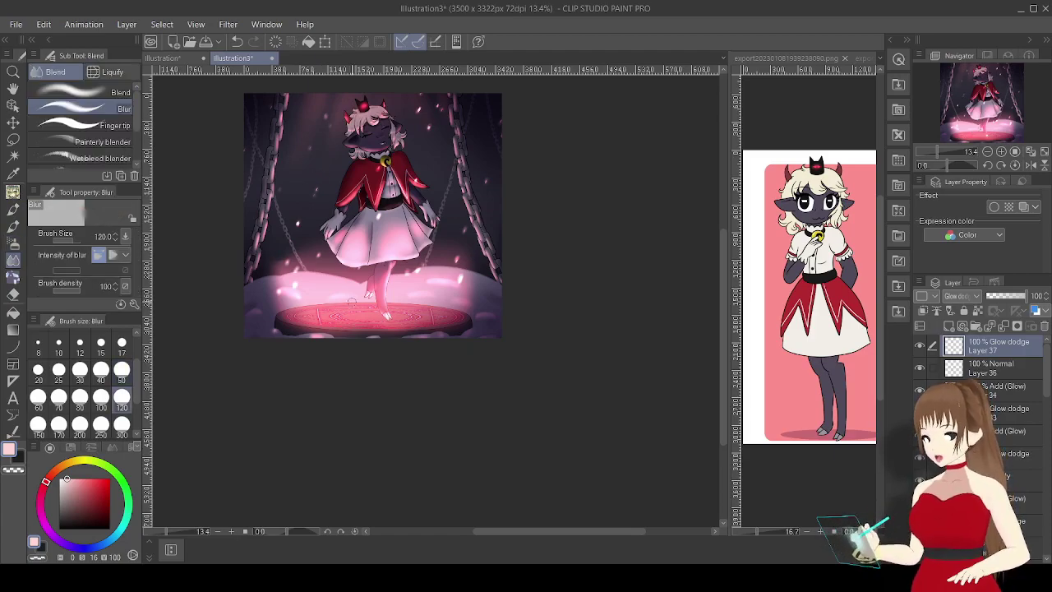
{"action": "left_click_drag", "start_coordinate": [941, 170], "coordinate": [943, 125]}
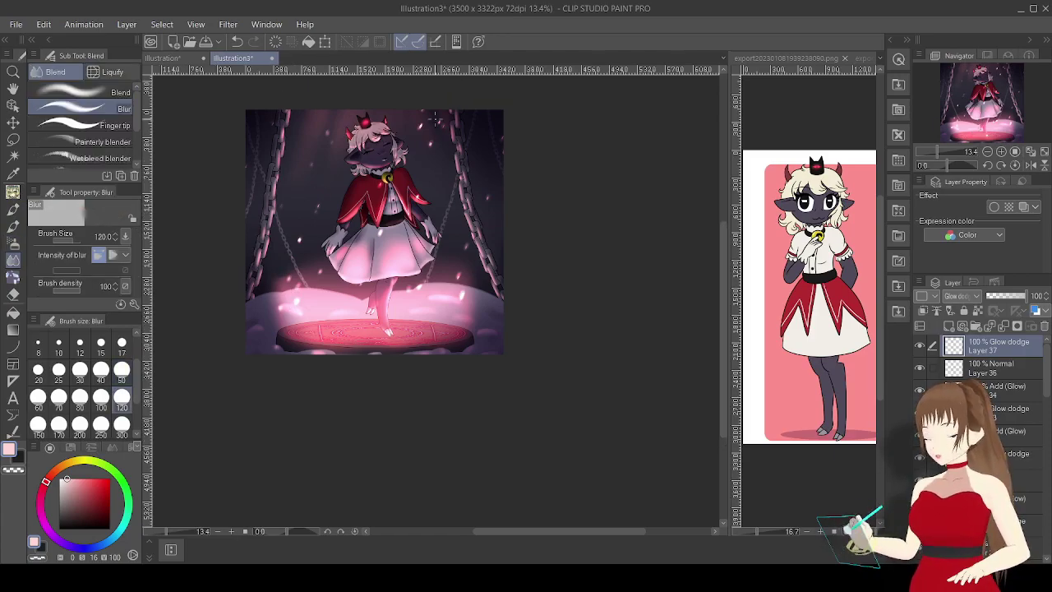
Apply a filter to the large particle layer and to the small particle layer beneath it.
{"action": "key", "text": "e"}
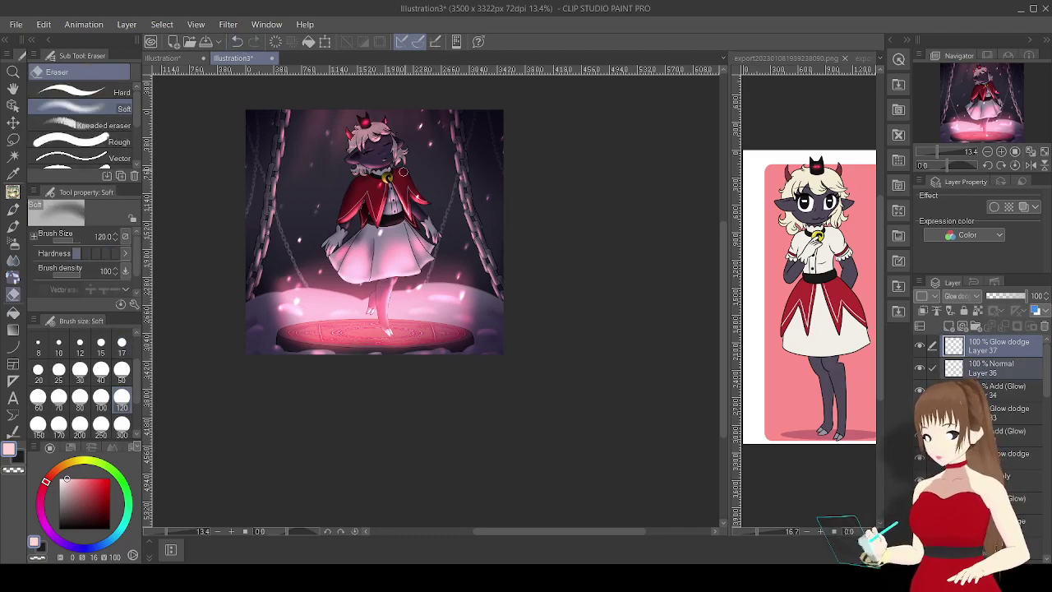
{"action": "key", "text": "alt+bracketleft"}
{"action": "key", "text": "alt+bracketright"}
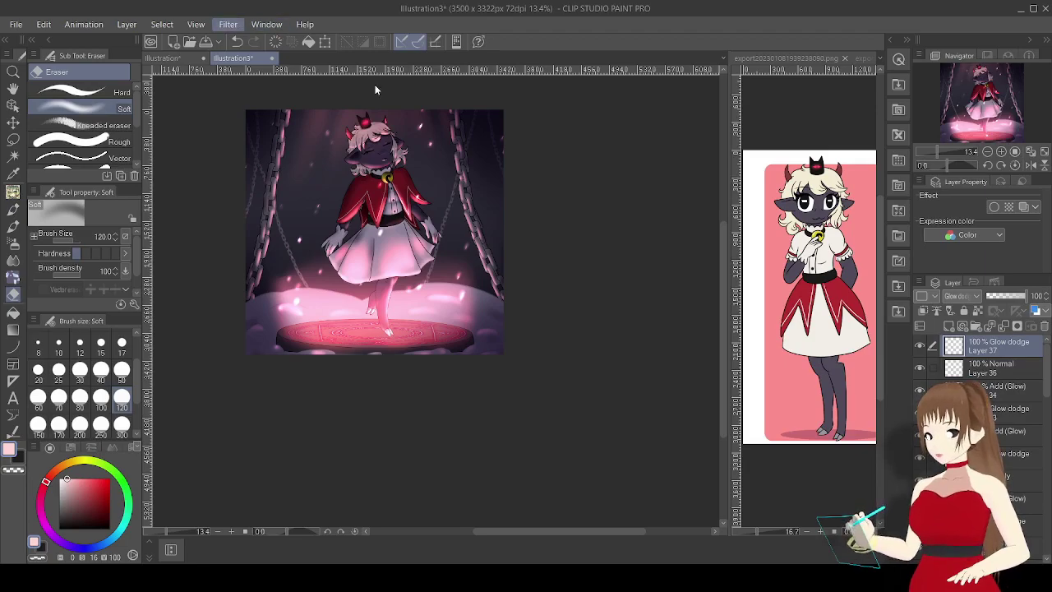
{"action": "key", "text": "alt+bracketleft"}
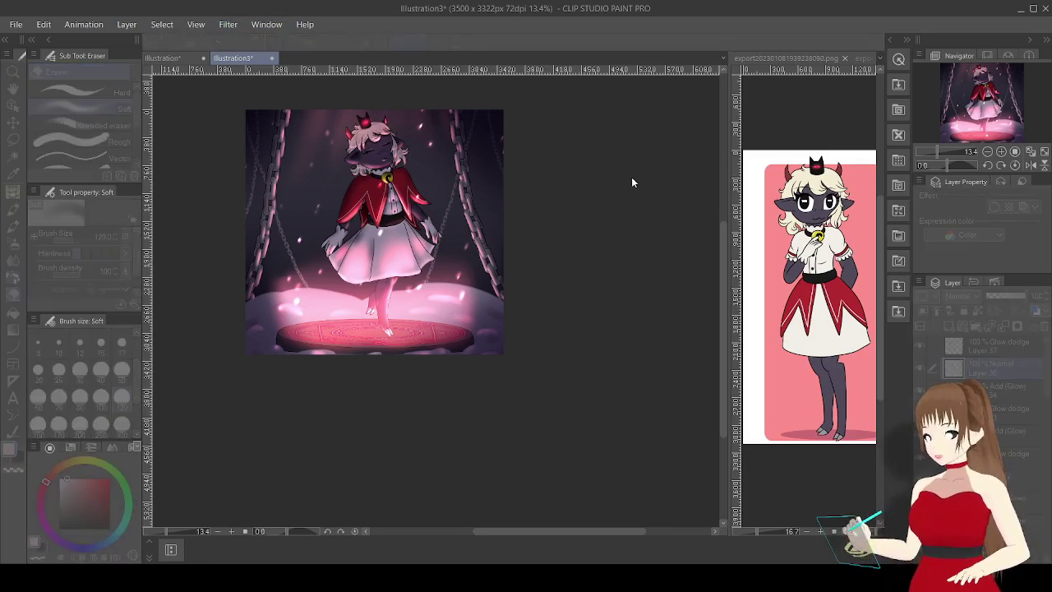
{"action": "key", "text": "ctrl+plus"}
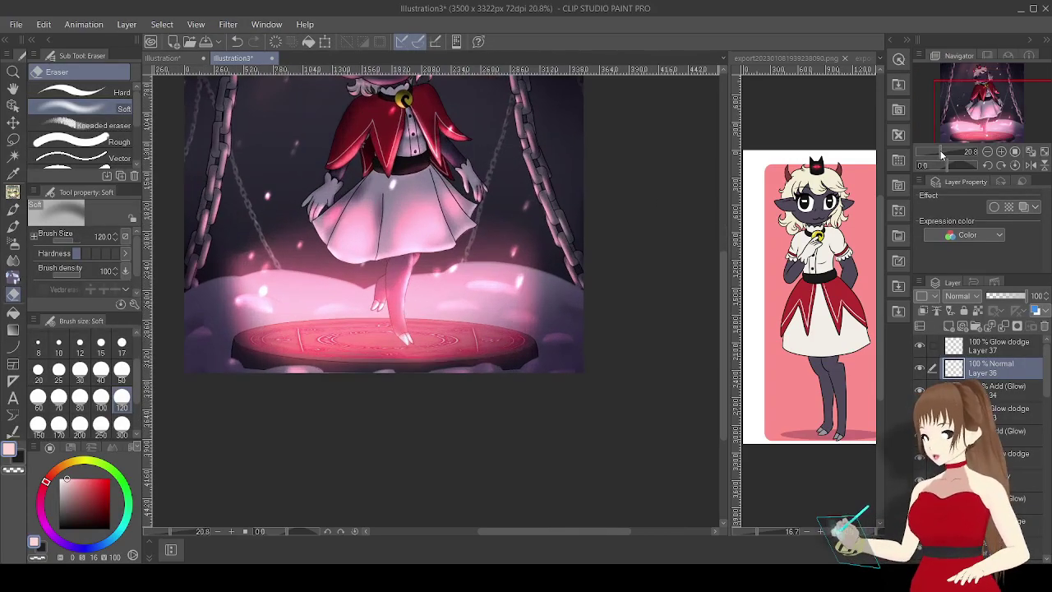
{"action": "scroll", "coordinate": [1049, 409], "scroll_direction": "down", "scroll_amount": 2}
{"action": "scroll", "coordinate": [1049, 409], "scroll_direction": "up", "scroll_amount": 3}
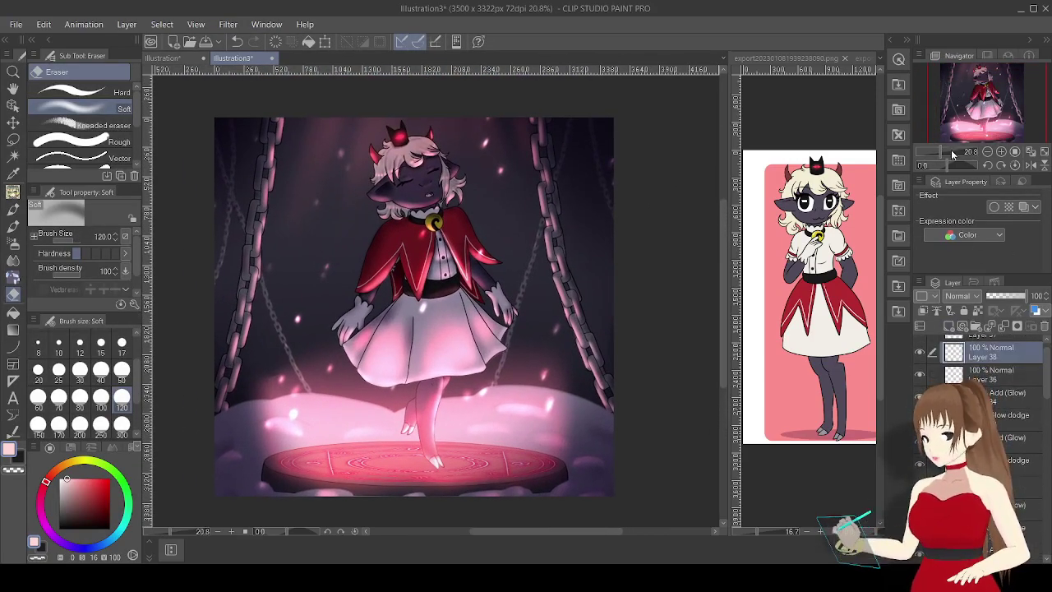
{"action": "key", "text": "ctrl+minus"}
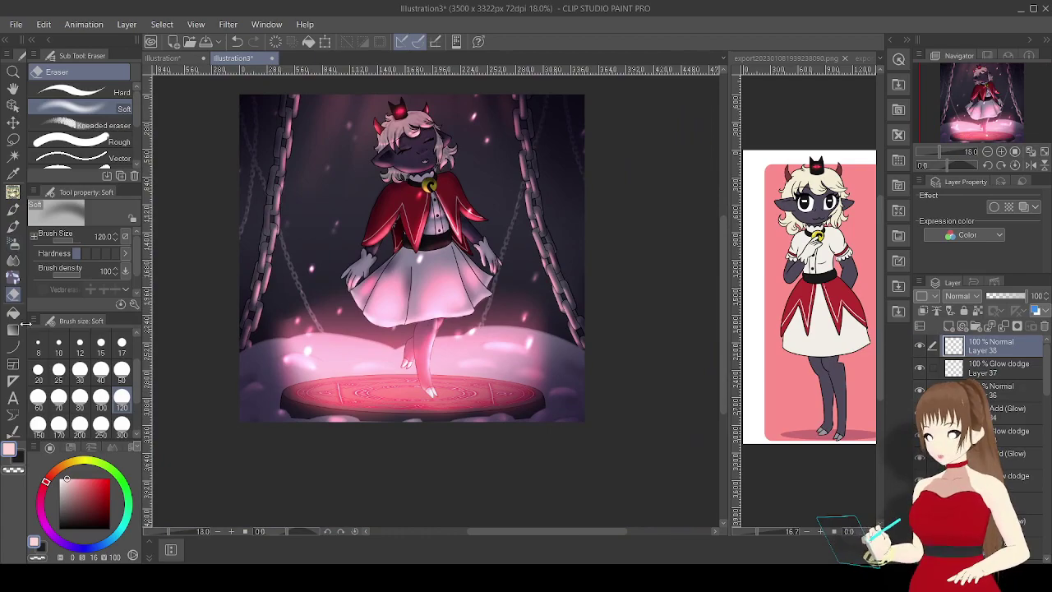
{"action": "key", "text": "ctrl+z"}
{"action": "key", "text": "j"}
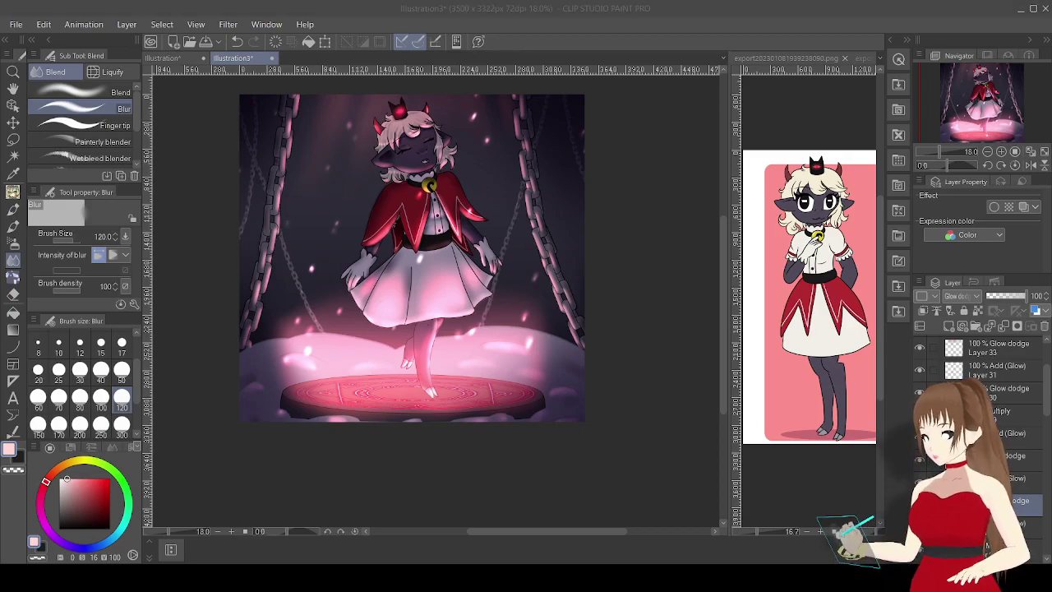
Draw a large near-black curved claw from the illustration's lower right corner on a new top layer with the Meltea Brush at size 50.
{"action": "key", "text": "ctrl+shift+n"}
{"action": "left_click", "coordinate": [62, 523]}
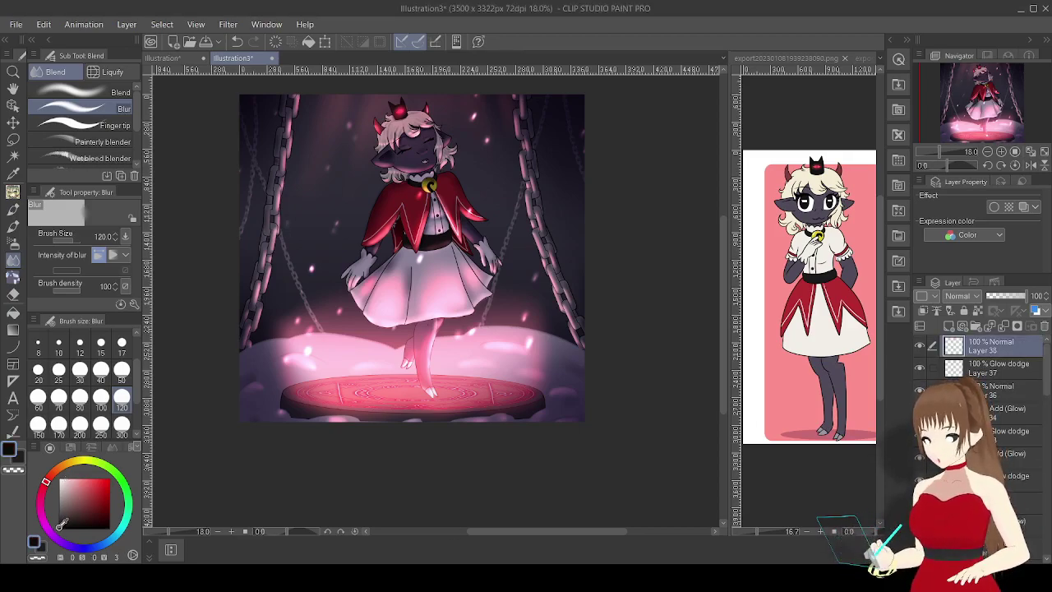
{"action": "left_click", "coordinate": [14, 209]}
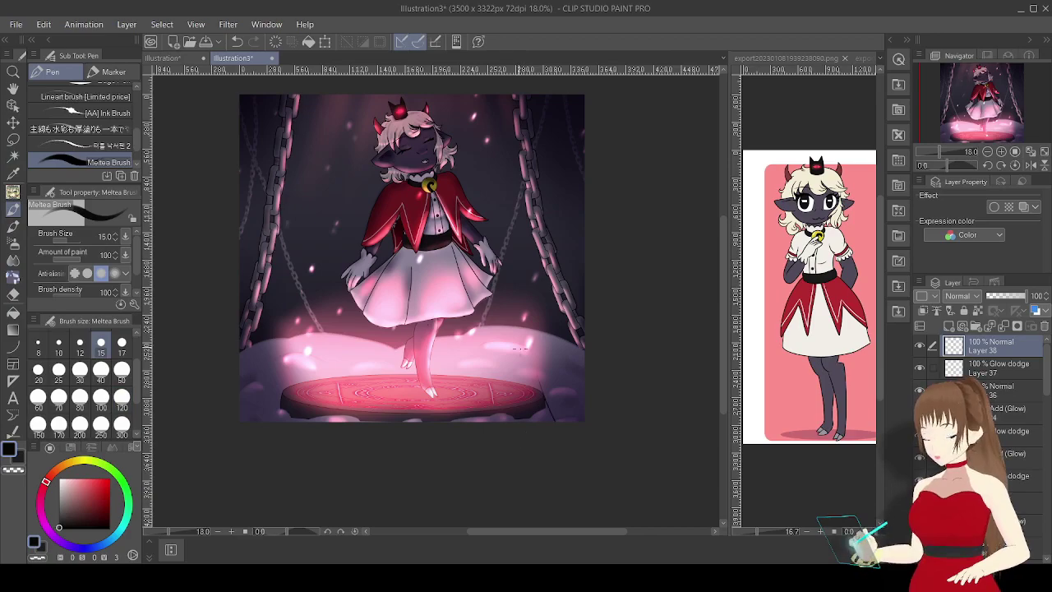
{"action": "left_click_drag", "start_coordinate": [516, 320], "coordinate": [512, 369]}
{"action": "key", "text": "bracketleft"}
{"action": "key", "text": "bracketleft"}
{"action": "key", "text": "bracketleft"}
{"action": "key", "text": "bracketleft"}
{"action": "key", "text": "bracketleft"}
{"action": "left_click_drag", "start_coordinate": [492, 419], "coordinate": [573, 469]}
{"action": "left_click_drag", "start_coordinate": [476, 393], "coordinate": [495, 421]}
{"action": "mouse_move", "coordinate": [526, 289]}
{"action": "left_mouse_down"}
{"action": "mouse_move", "coordinate": [575, 337]}
{"action": "mouse_move", "coordinate": [539, 290]}
{"action": "mouse_move", "coordinate": [560, 301]}
{"action": "mouse_move", "coordinate": [577, 340]}
{"action": "mouse_move", "coordinate": [579, 469]}
{"action": "left_mouse_up"}
Fill out the base of the lower claw and draw two more curved black claws from the illustration's right edge toward the character.
{"action": "left_click_drag", "start_coordinate": [576, 389], "coordinate": [547, 449]}
{"action": "mouse_move", "coordinate": [575, 411]}
{"action": "left_mouse_down"}
{"action": "mouse_move", "coordinate": [579, 470]}
{"action": "mouse_move", "coordinate": [554, 449]}
{"action": "left_mouse_up"}
{"action": "left_click_drag", "start_coordinate": [515, 244], "coordinate": [580, 257]}
{"action": "mouse_move", "coordinate": [526, 294]}
{"action": "left_mouse_down"}
{"action": "mouse_move", "coordinate": [580, 267]}
{"action": "mouse_move", "coordinate": [580, 288]}
{"action": "left_mouse_up"}
{"action": "mouse_move", "coordinate": [535, 454]}
{"action": "left_mouse_down"}
{"action": "mouse_move", "coordinate": [476, 393]}
{"action": "mouse_move", "coordinate": [528, 457]}
{"action": "left_mouse_up"}
{"action": "left_click_drag", "start_coordinate": [505, 305], "coordinate": [567, 285]}
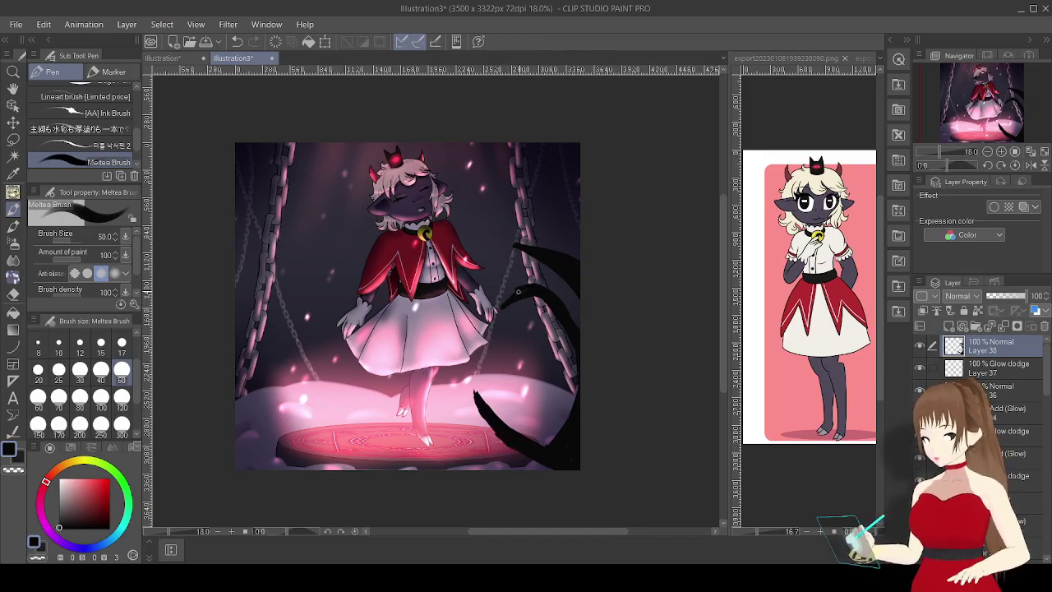
Add narrow black spikes above the upper claw and between the claws along the illustration's right edge.
{"action": "mouse_move", "coordinate": [583, 242]}
{"action": "left_mouse_down"}
{"action": "mouse_move", "coordinate": [563, 222]}
{"action": "mouse_move", "coordinate": [566, 239]}
{"action": "left_mouse_up"}
{"action": "key", "text": "ctrl+z"}
{"action": "left_click_drag", "start_coordinate": [575, 362], "coordinate": [571, 379]}
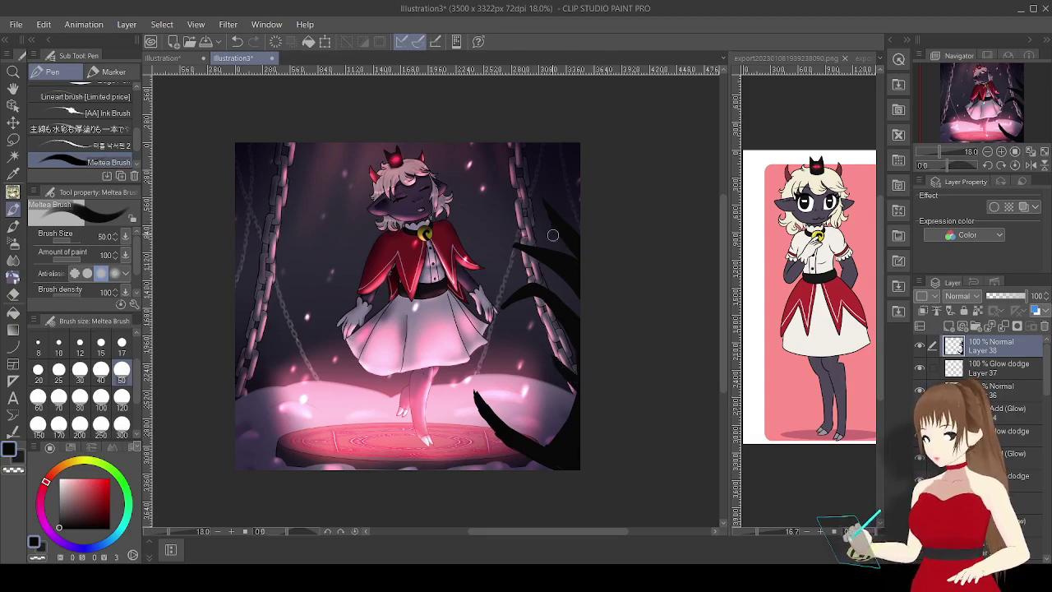
Transform the group of black claws so that it sits higher along the illustration's right edge.
{"action": "key", "text": "e"}
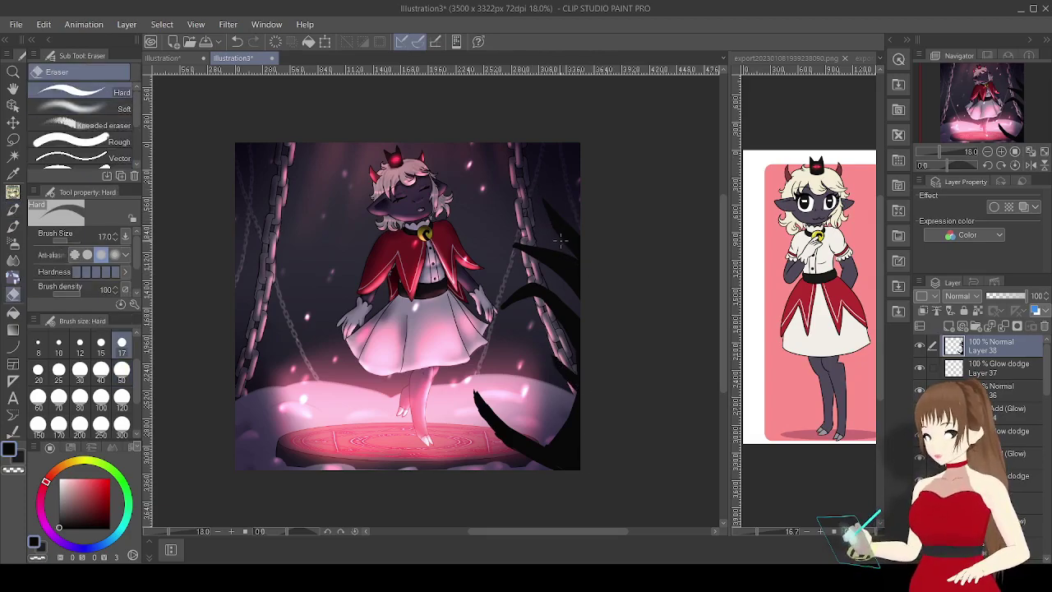
{"action": "key", "text": "ctrl+t"}
{"action": "left_click_drag", "start_coordinate": [562, 245], "coordinate": [562, 398]}
Thicken the lower right claw and lengthen the middle right claw with the Meltea Brush at size 50.
{"action": "key", "text": "p"}
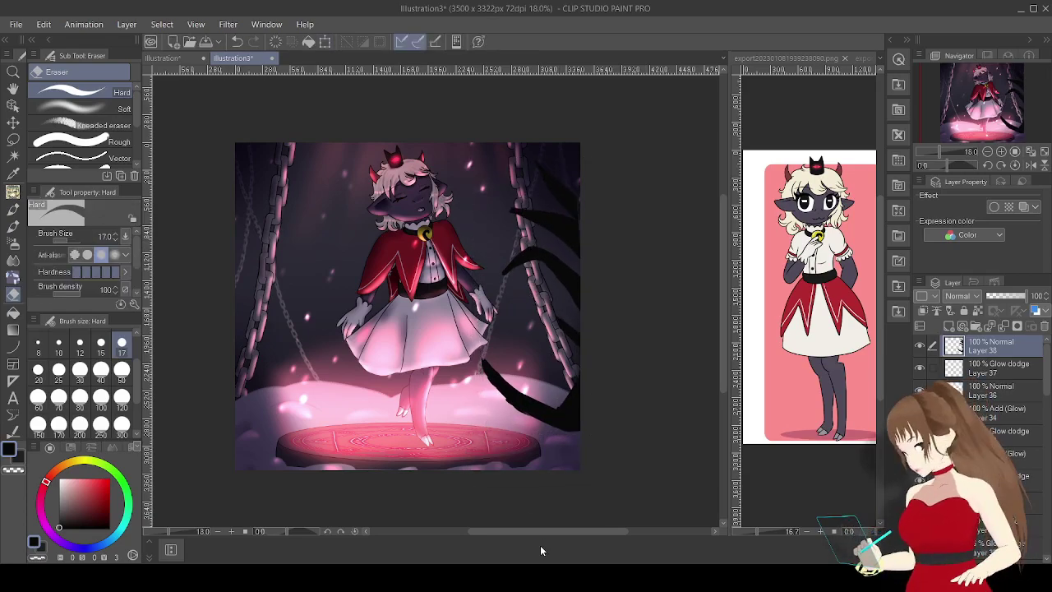
{"action": "left_click_drag", "start_coordinate": [493, 385], "coordinate": [578, 439]}
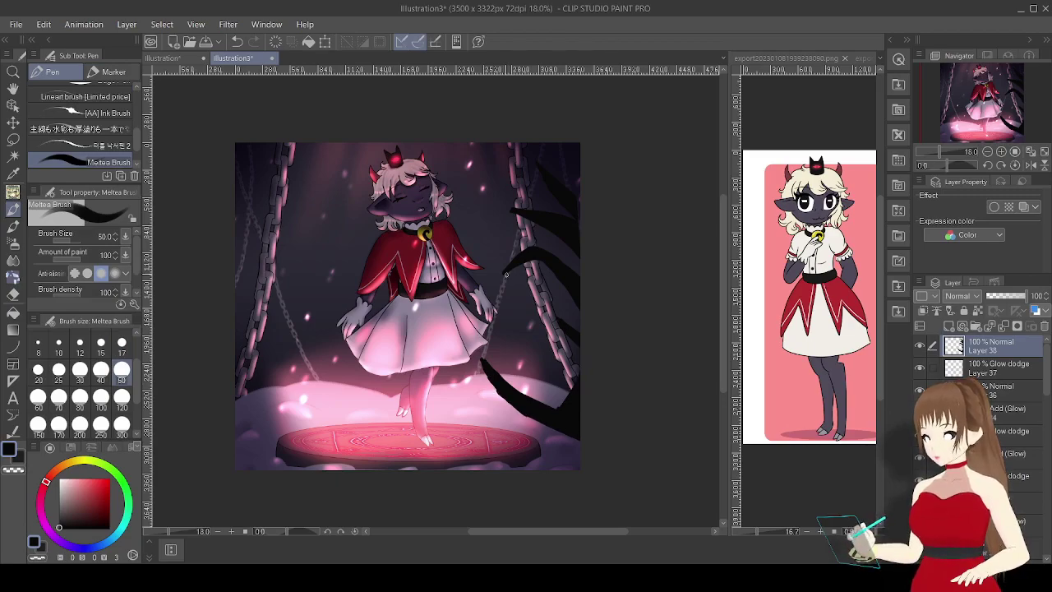
{"action": "left_click_drag", "start_coordinate": [574, 242], "coordinate": [503, 269]}
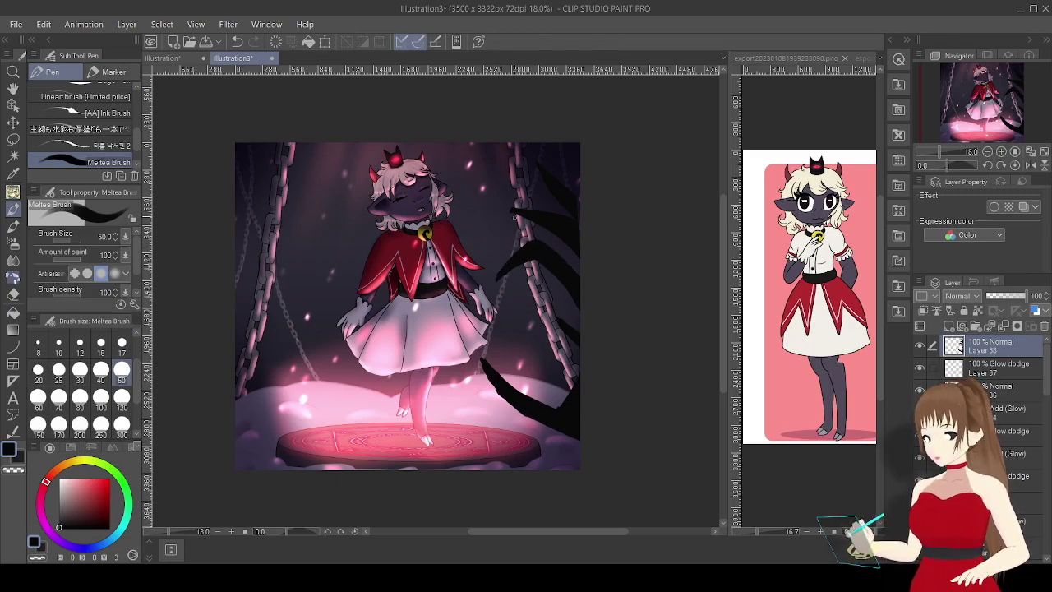
Draw matching black curved claws reaching in from the illustration's left edge, from beside the magic circle up to shoulder height.
{"action": "mouse_move", "coordinate": [242, 392]}
{"action": "left_mouse_down"}
{"action": "mouse_move", "coordinate": [284, 341]}
{"action": "mouse_move", "coordinate": [237, 419]}
{"action": "left_mouse_up"}
{"action": "left_click_drag", "start_coordinate": [263, 362], "coordinate": [239, 403]}
{"action": "mouse_move", "coordinate": [238, 333]}
{"action": "left_mouse_down"}
{"action": "mouse_move", "coordinate": [283, 269]}
{"action": "mouse_move", "coordinate": [239, 298]}
{"action": "left_mouse_up"}
{"action": "left_click_drag", "start_coordinate": [296, 260], "coordinate": [243, 326]}
{"action": "left_click_drag", "start_coordinate": [271, 271], "coordinate": [239, 298]}
{"action": "mouse_move", "coordinate": [313, 202]}
{"action": "left_mouse_down"}
{"action": "mouse_move", "coordinate": [230, 257]}
{"action": "mouse_move", "coordinate": [255, 219]}
{"action": "mouse_move", "coordinate": [297, 201]}
{"action": "mouse_move", "coordinate": [251, 217]}
{"action": "mouse_move", "coordinate": [225, 283]}
{"action": "left_mouse_up"}
{"action": "left_click_drag", "start_coordinate": [255, 256], "coordinate": [224, 278]}
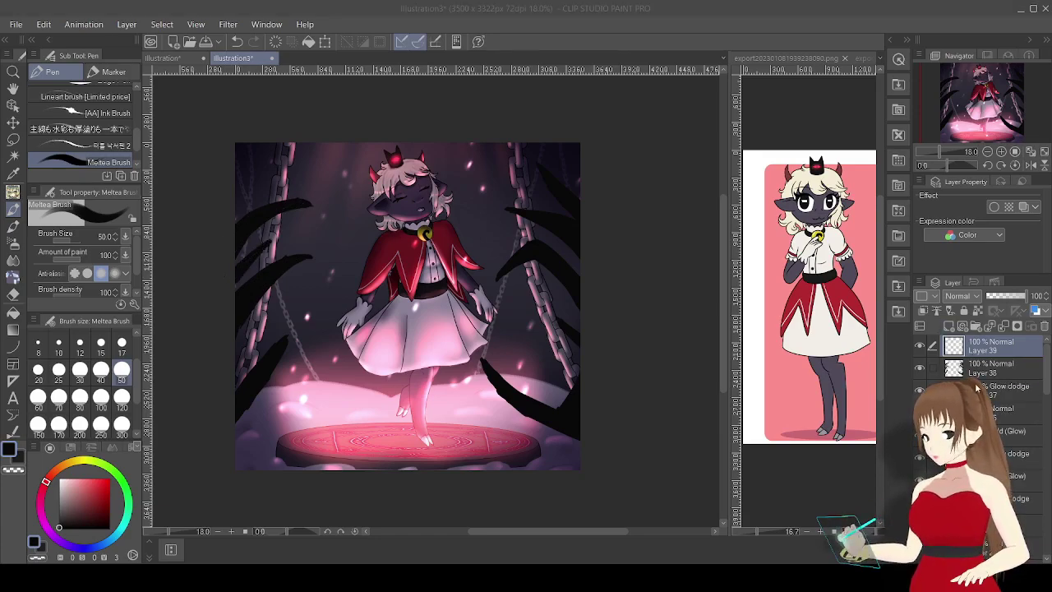
Paint black along the upper side of the lower right claw on a new layer to make it fuller.
{"action": "left_click_drag", "start_coordinate": [490, 374], "coordinate": [569, 435]}
{"action": "left_click_drag", "start_coordinate": [483, 355], "coordinate": [571, 417]}
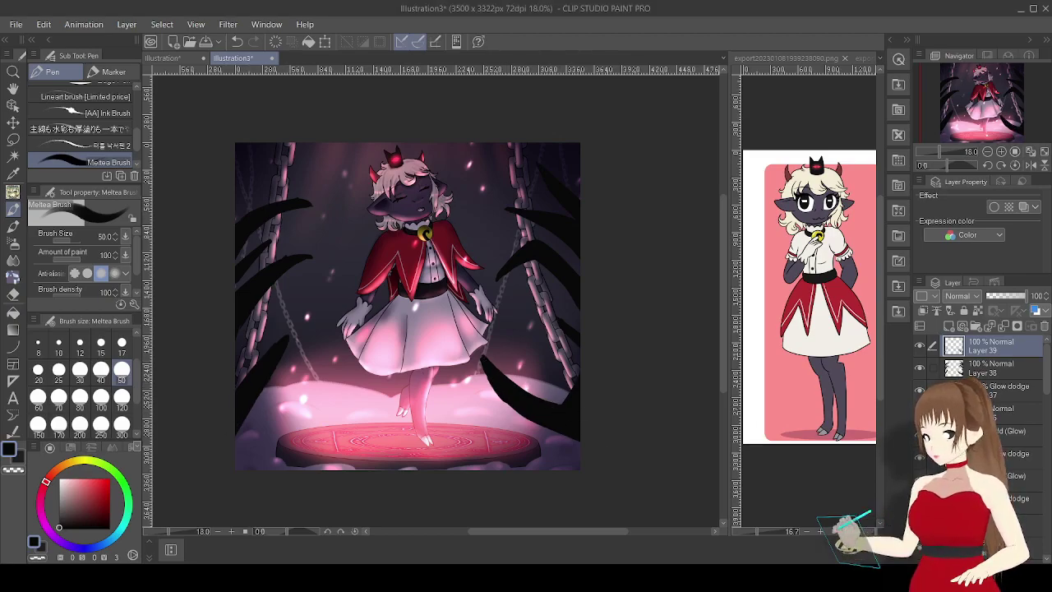
On a new layer, paint a soft pink rim light along the upper edges of the left claws with the Soft airbrush at size 50.
{"action": "key", "text": "ctrl+shift+n"}
{"action": "key", "text": "b"}
{"action": "left_click_drag", "start_coordinate": [284, 344], "coordinate": [245, 413]}
{"action": "left_click_drag", "start_coordinate": [292, 264], "coordinate": [254, 302]}
{"action": "left_click_drag", "start_coordinate": [304, 255], "coordinate": [240, 293]}
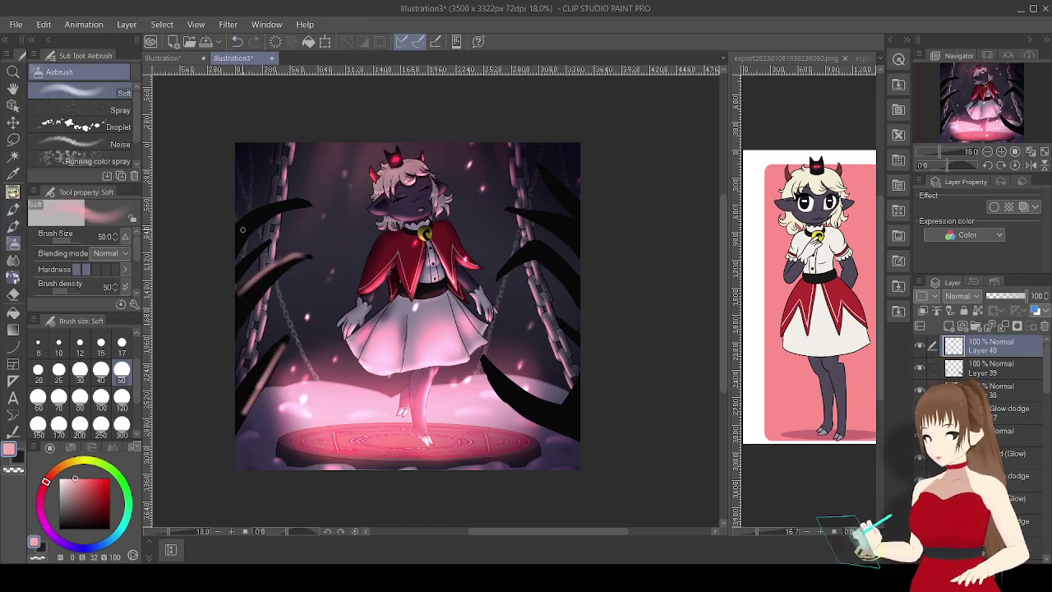
{"action": "left_click_drag", "start_coordinate": [301, 199], "coordinate": [243, 231]}
{"action": "left_click_drag", "start_coordinate": [263, 249], "coordinate": [241, 270]}
Airbrush the same soft pink rim light along the upper edges of the right claws and touch up the lower left claw.
{"action": "mouse_move", "coordinate": [575, 171]}
{"action": "left_mouse_down"}
{"action": "mouse_move", "coordinate": [529, 232]}
{"action": "mouse_move", "coordinate": [534, 281]}
{"action": "mouse_move", "coordinate": [498, 275]}
{"action": "left_mouse_up"}
{"action": "left_click_drag", "start_coordinate": [524, 357], "coordinate": [486, 391]}
{"action": "left_click_drag", "start_coordinate": [578, 370], "coordinate": [495, 415]}
{"action": "left_click_drag", "start_coordinate": [275, 353], "coordinate": [243, 411]}
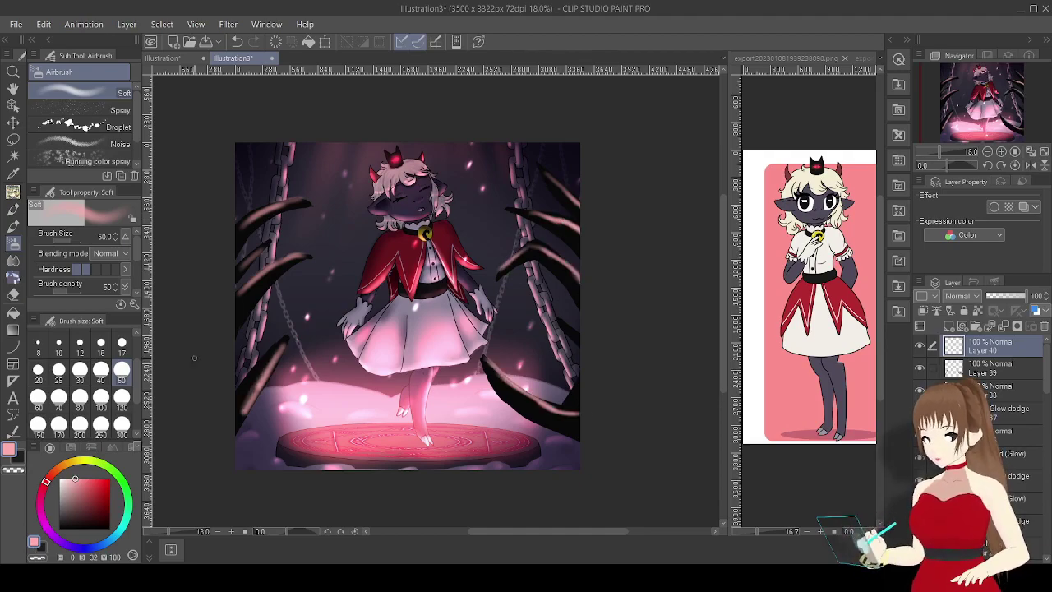
Soften the pink rim light on the left claws with the Blur tool at size 120.
{"action": "key", "text": "j"}
{"action": "left_click_drag", "start_coordinate": [269, 371], "coordinate": [243, 411]}
{"action": "left_click_drag", "start_coordinate": [283, 354], "coordinate": [264, 386]}
{"action": "left_click_drag", "start_coordinate": [316, 245], "coordinate": [241, 294]}
{"action": "left_click_drag", "start_coordinate": [276, 261], "coordinate": [240, 292]}
{"action": "left_click_drag", "start_coordinate": [297, 198], "coordinate": [235, 229]}
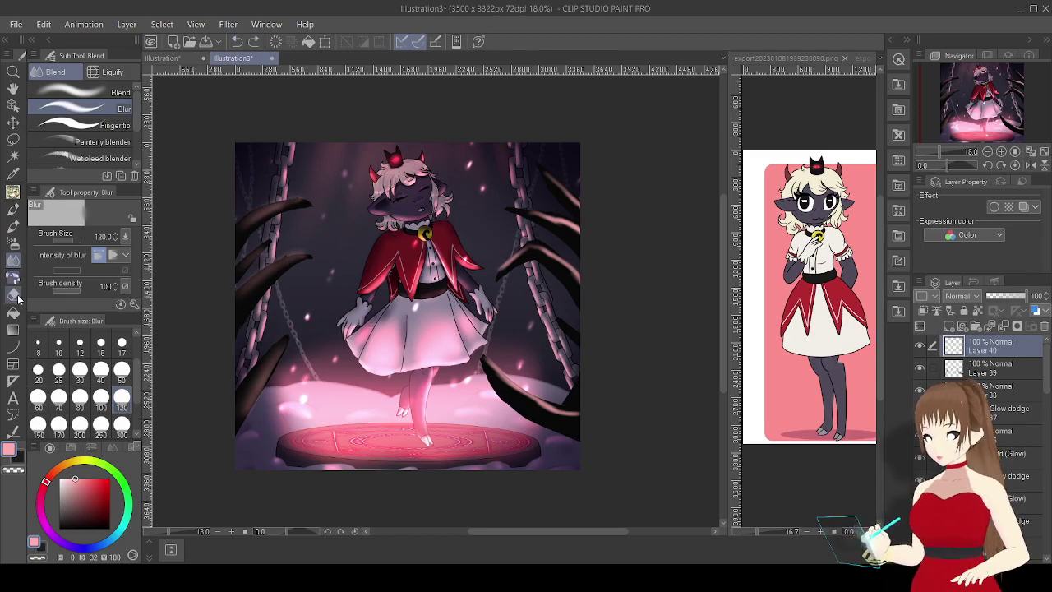
Set the rim light layer's blending mode to Add (Glow) and blur the light further on the right and left claws.
{"action": "key", "text": "e"}
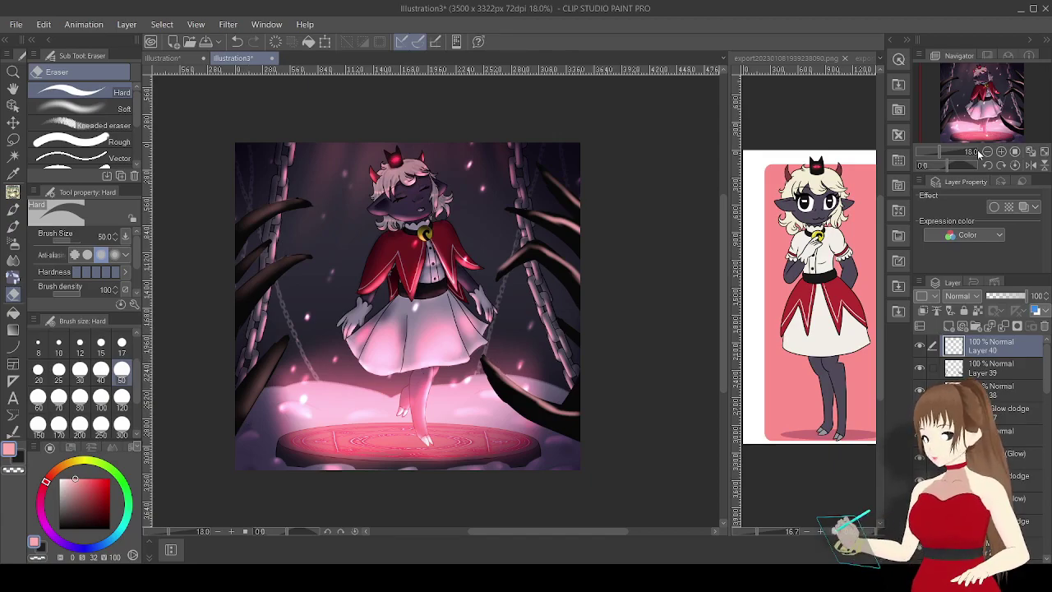
{"action": "key", "text": "j"}
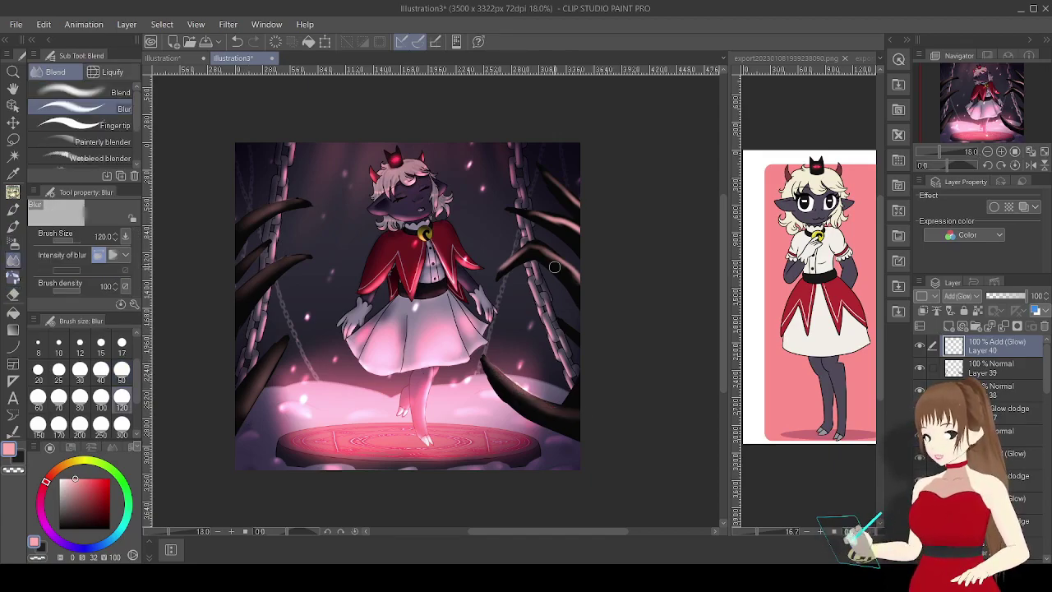
{"action": "mouse_move", "coordinate": [504, 263]}
{"action": "left_mouse_down"}
{"action": "mouse_move", "coordinate": [559, 218]}
{"action": "mouse_move", "coordinate": [563, 185]}
{"action": "mouse_move", "coordinate": [582, 294]}
{"action": "left_mouse_up"}
{"action": "mouse_move", "coordinate": [269, 387]}
{"action": "left_mouse_down"}
{"action": "mouse_move", "coordinate": [263, 362]}
{"action": "mouse_move", "coordinate": [255, 383]}
{"action": "mouse_move", "coordinate": [263, 283]}
{"action": "left_mouse_up"}
{"action": "mouse_move", "coordinate": [310, 247]}
{"action": "left_mouse_down"}
{"action": "mouse_move", "coordinate": [272, 216]}
{"action": "mouse_move", "coordinate": [251, 261]}
{"action": "left_mouse_up"}
{"action": "left_click_drag", "start_coordinate": [279, 212], "coordinate": [247, 219]}
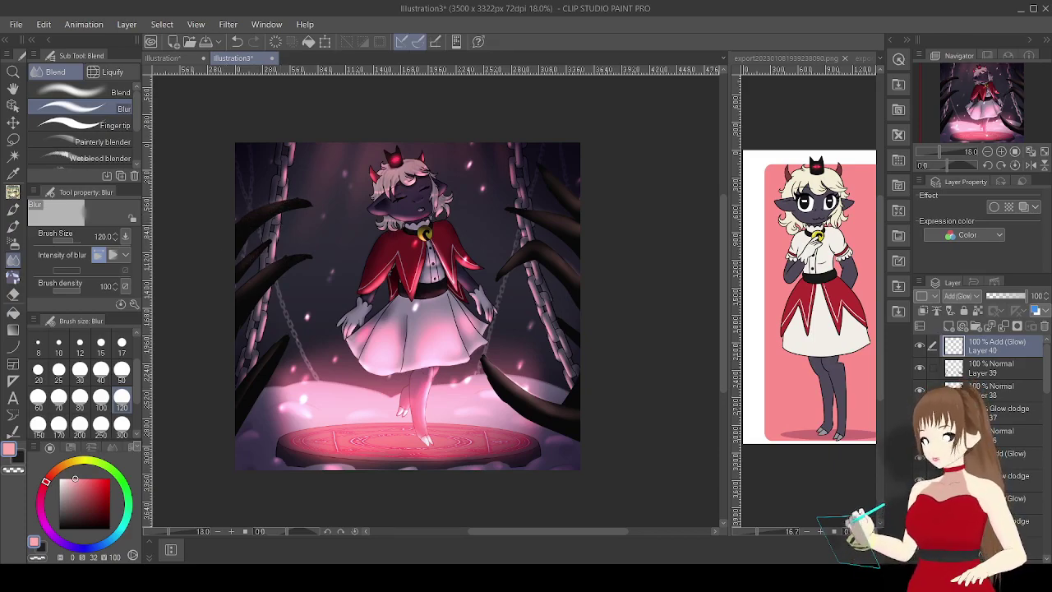
{"action": "left_click_drag", "start_coordinate": [497, 374], "coordinate": [571, 415]}
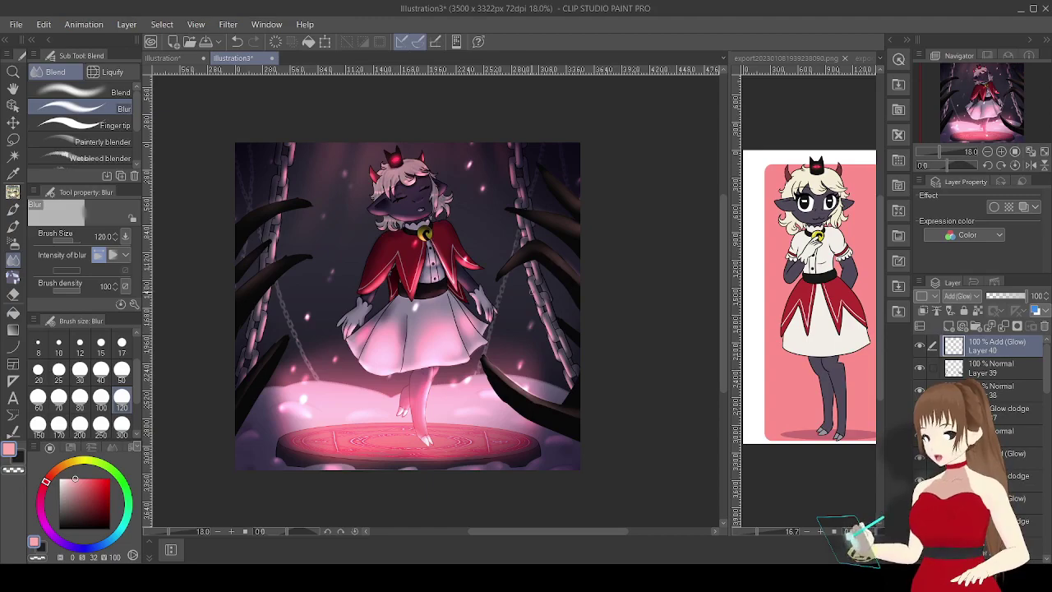
{"action": "mouse_move", "coordinate": [550, 234]}
{"action": "left_mouse_down"}
{"action": "mouse_move", "coordinate": [566, 213]}
{"action": "mouse_move", "coordinate": [537, 225]}
{"action": "mouse_move", "coordinate": [568, 232]}
{"action": "left_mouse_up"}
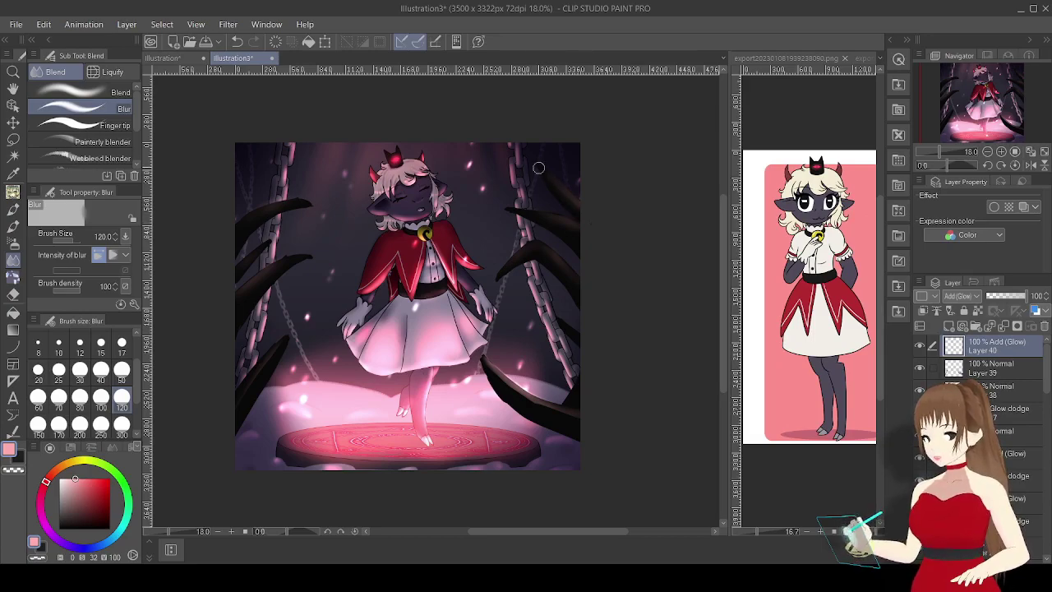
Merge Layer 39 into the main claw layer below and add a new layer above the Add (Glow) layer.
{"action": "left_click", "coordinate": [926, 370]}
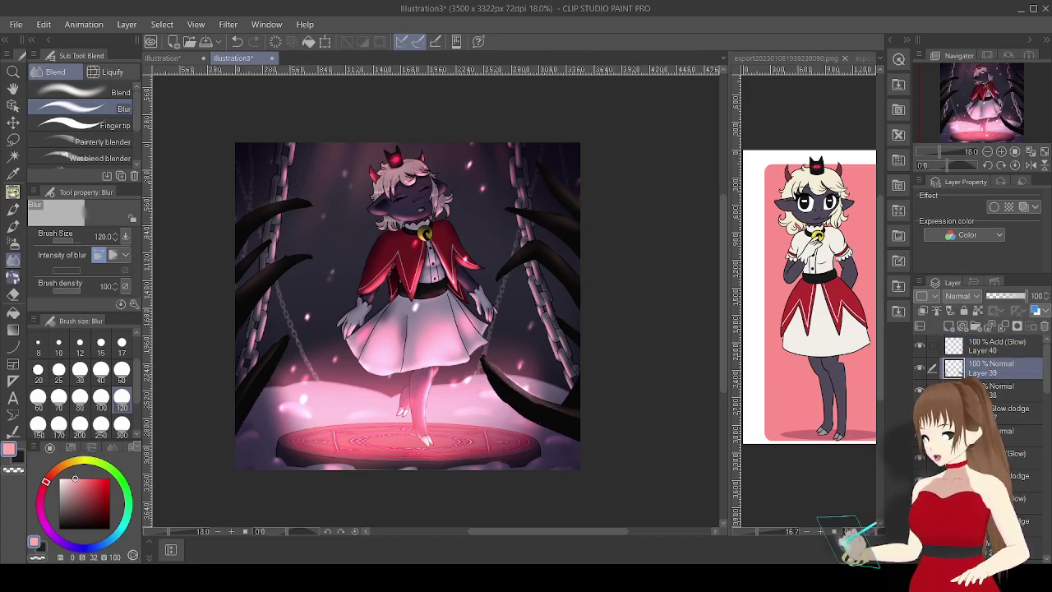
{"action": "key", "text": "alt+bracketright"}
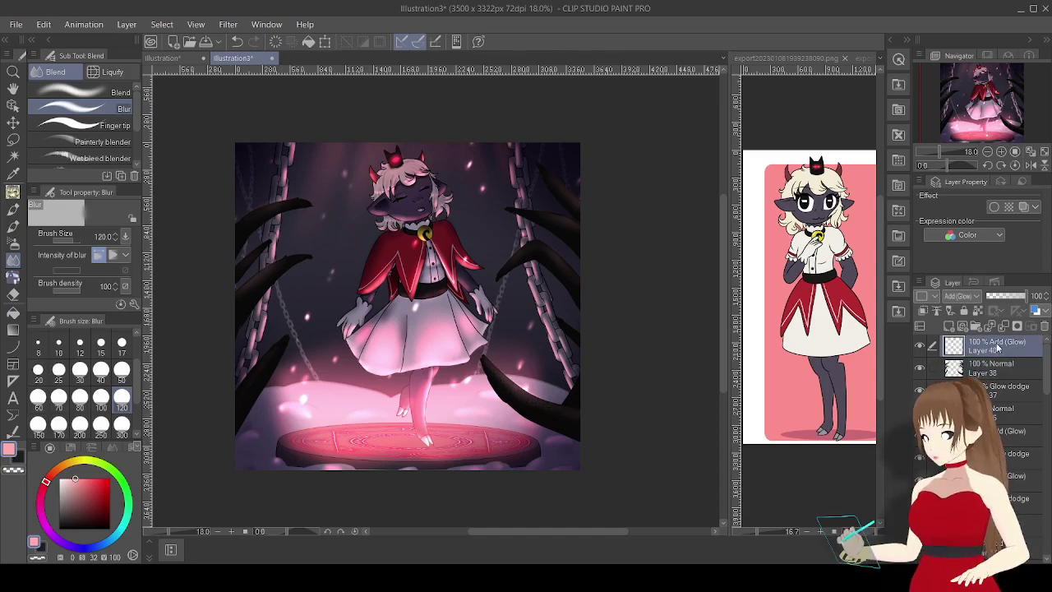
{"action": "left_click", "coordinate": [952, 325]}
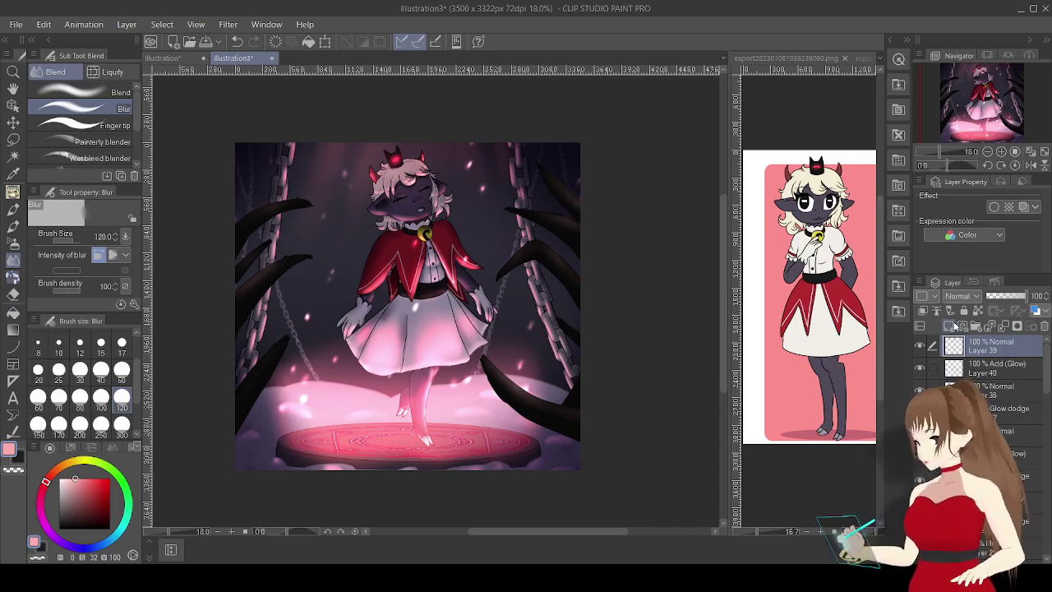
Airbrush narrower pink highlights at size 30 along the upper edges of the upper and middle left claws on the new layer.
{"action": "left_click", "coordinate": [13, 242]}
{"action": "scroll", "coordinate": [509, 263], "scroll_direction": "up", "scroll_amount": 6}
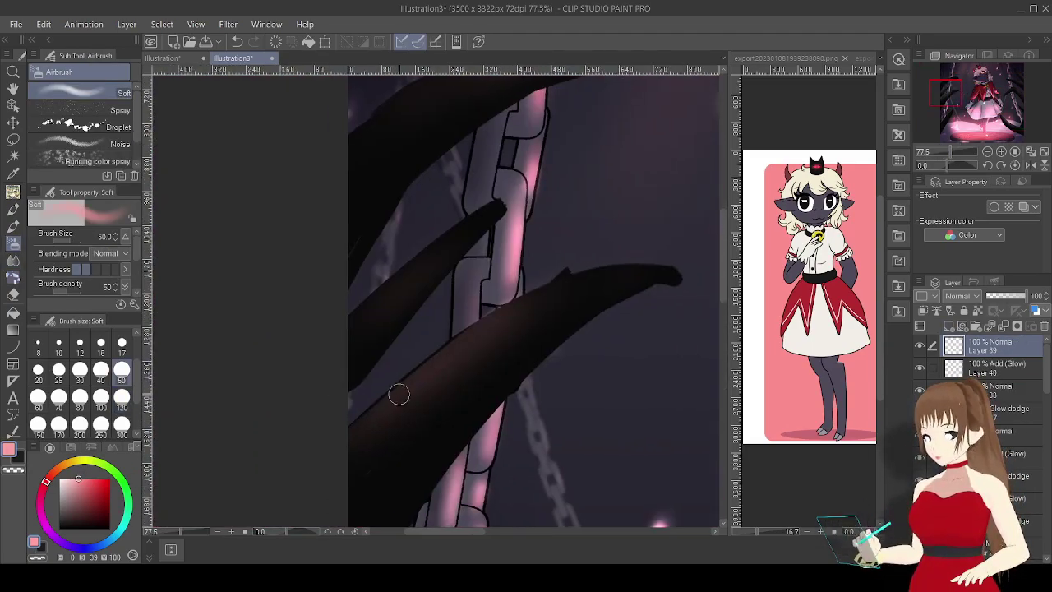
{"action": "key", "text": "bracketleft"}
{"action": "key", "text": "bracketleft"}
{"action": "left_click_drag", "start_coordinate": [387, 411], "coordinate": [497, 316]}
{"action": "left_click", "coordinate": [236, 42]}
{"action": "left_click_drag", "start_coordinate": [366, 324], "coordinate": [542, 296]}
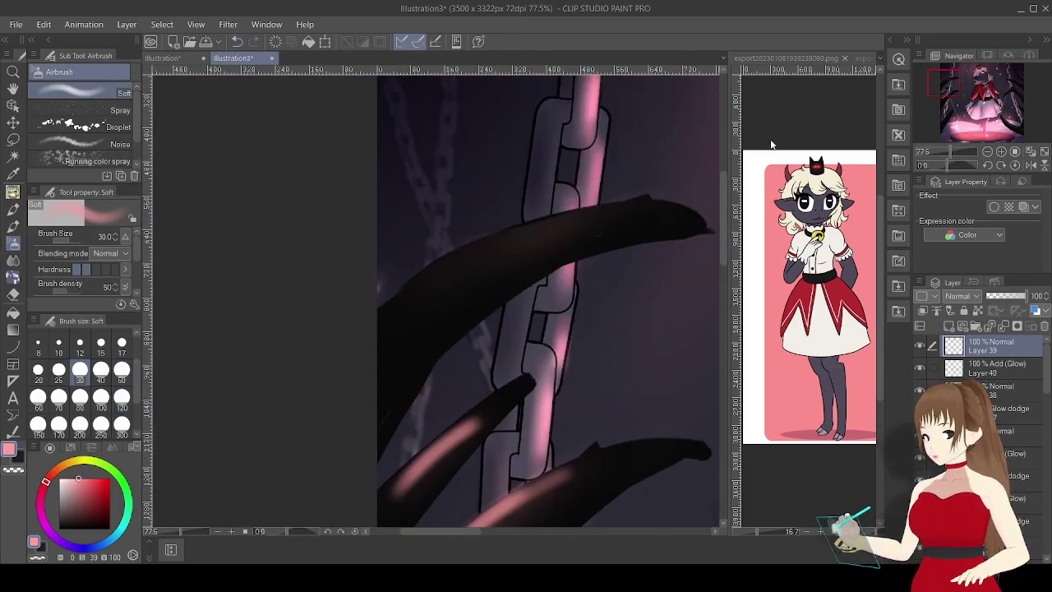
{"action": "left_click_drag", "start_coordinate": [403, 304], "coordinate": [645, 206]}
Try airbrushing pink highlights along the right claws on the Add (Glow) layer, with Layer 39 in Glow dodge mode.
{"action": "key", "text": "alt+bracketleft"}
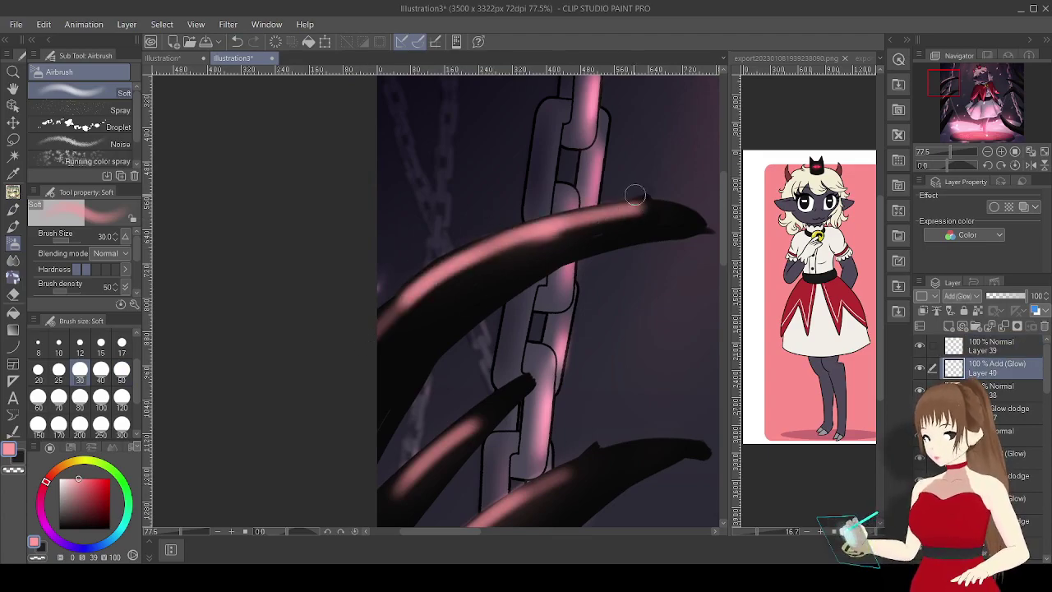
{"action": "scroll", "coordinate": [567, 215], "scroll_direction": "down", "scroll_amount": 4}
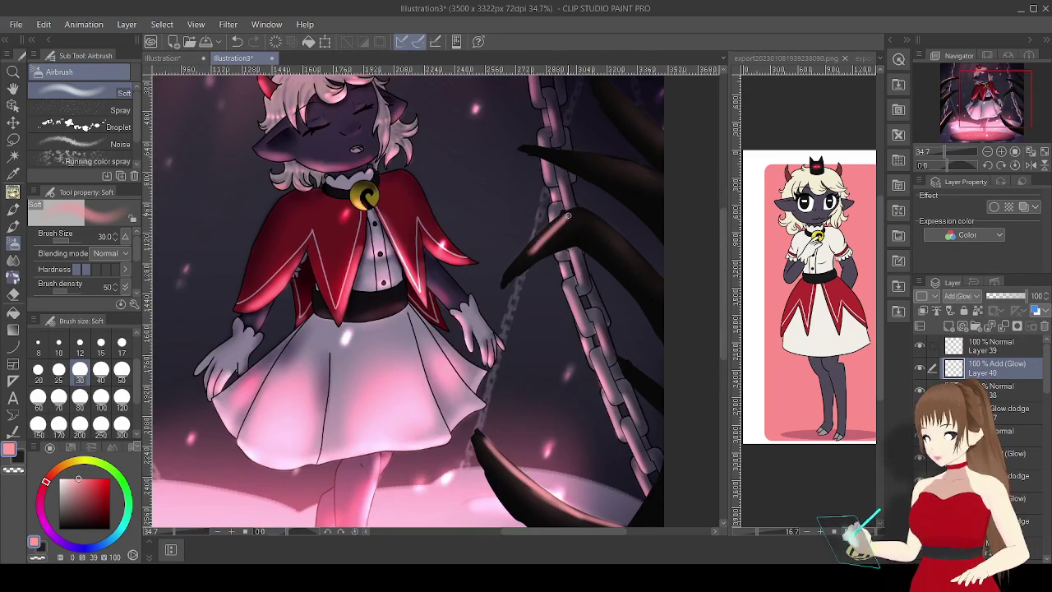
{"action": "key", "text": "ctrl+z"}
{"action": "left_click_drag", "start_coordinate": [567, 216], "coordinate": [661, 280]}
{"action": "left_click_drag", "start_coordinate": [535, 247], "coordinate": [583, 207]}
{"action": "key", "text": "ctrl+z"}
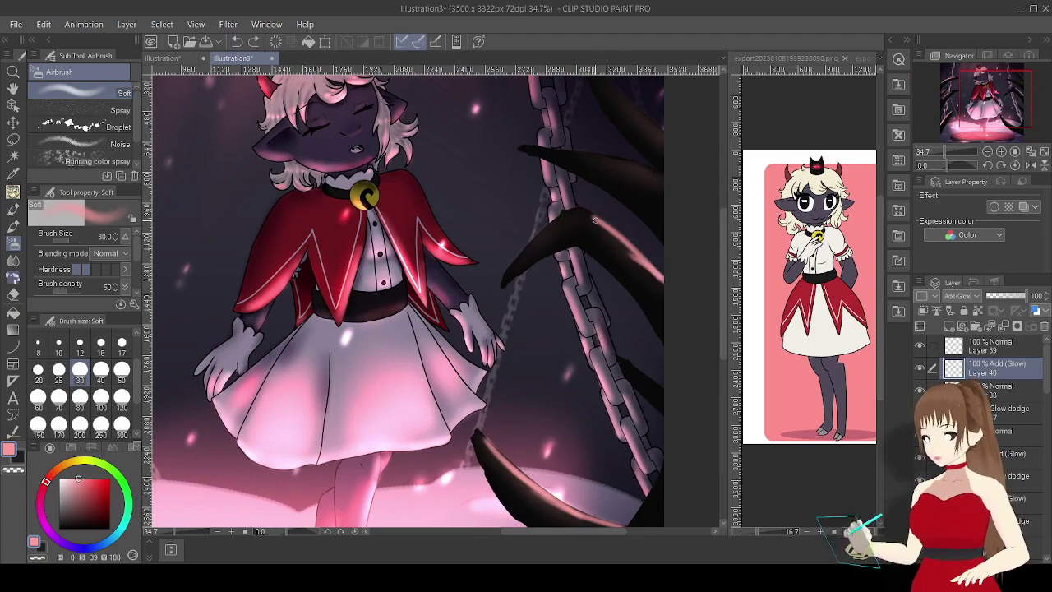
{"action": "left_click_drag", "start_coordinate": [506, 273], "coordinate": [585, 210]}
{"action": "left_click_drag", "start_coordinate": [545, 152], "coordinate": [661, 176]}
{"action": "left_click_drag", "start_coordinate": [591, 123], "coordinate": [553, 208]}
{"action": "left_click_drag", "start_coordinate": [549, 155], "coordinate": [625, 226]}
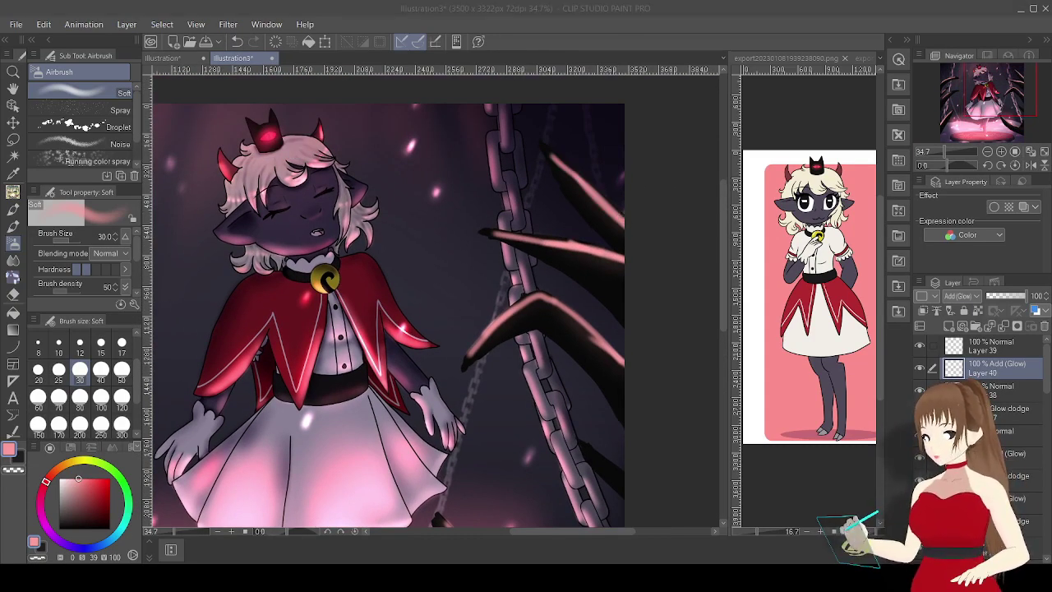
{"action": "key", "text": "alt+bracketright"}
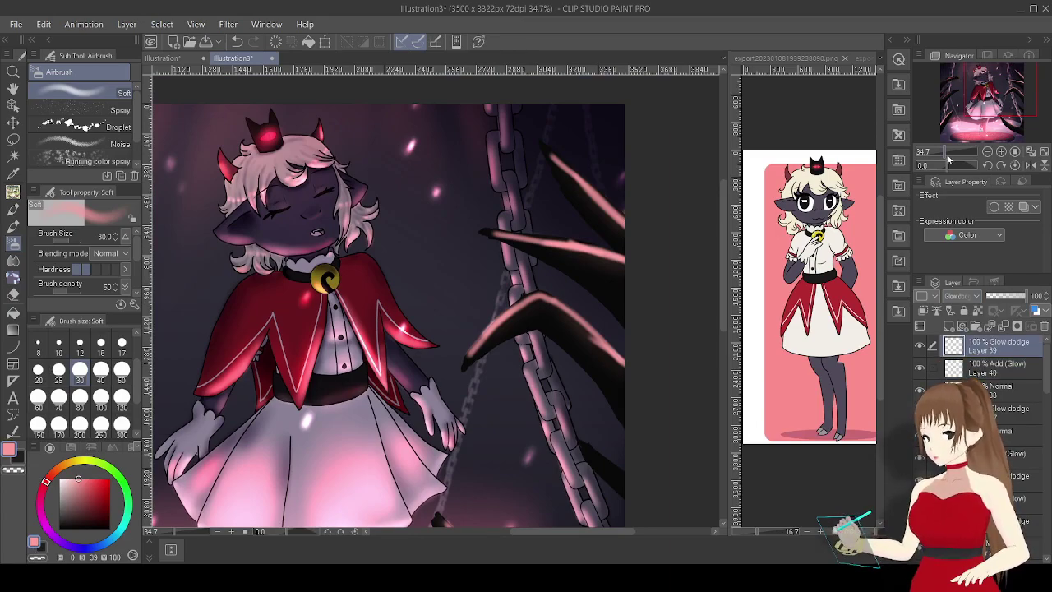
{"action": "left_click_drag", "start_coordinate": [951, 155], "coordinate": [929, 155]}
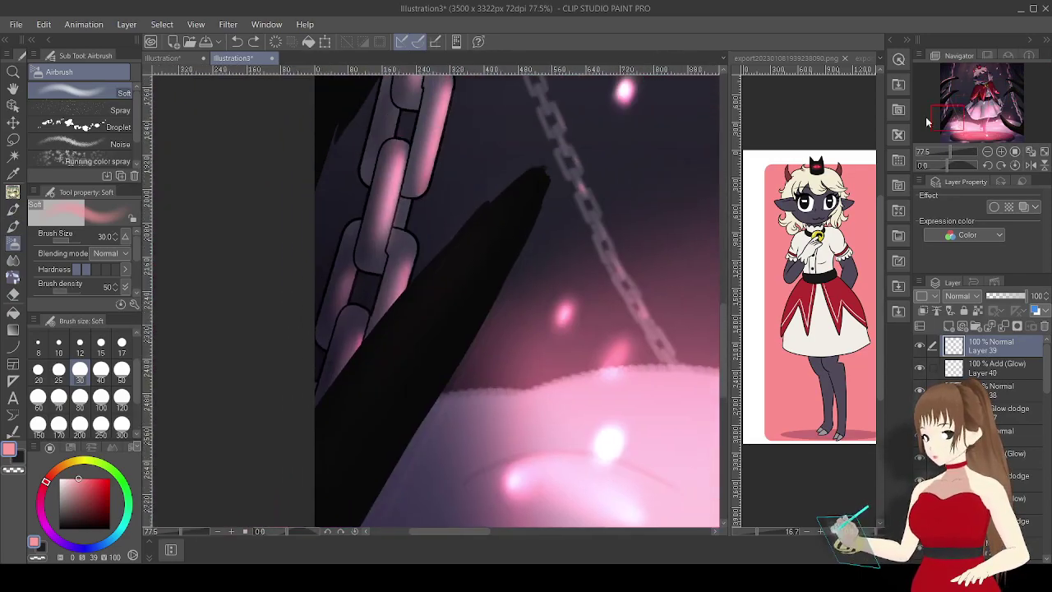
Airbrush pink highlights along the lower left claw and the right claws on Layer 39 in Normal mode.
{"action": "left_click_drag", "start_coordinate": [446, 283], "coordinate": [505, 176]}
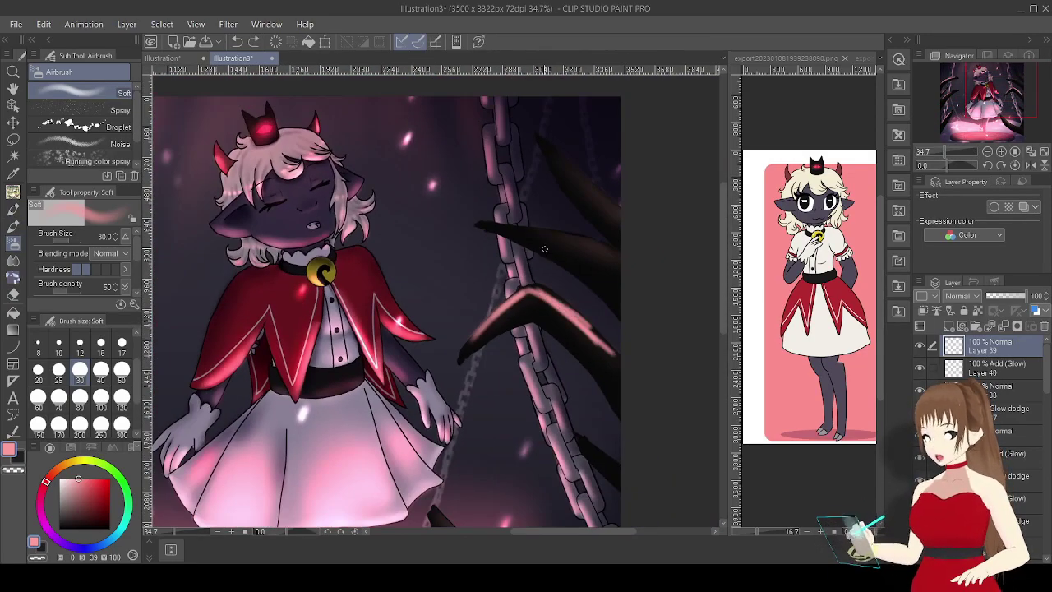
{"action": "mouse_move", "coordinate": [627, 264]}
{"action": "left_mouse_down"}
{"action": "mouse_move", "coordinate": [570, 232]}
{"action": "mouse_move", "coordinate": [575, 189]}
{"action": "left_mouse_up"}
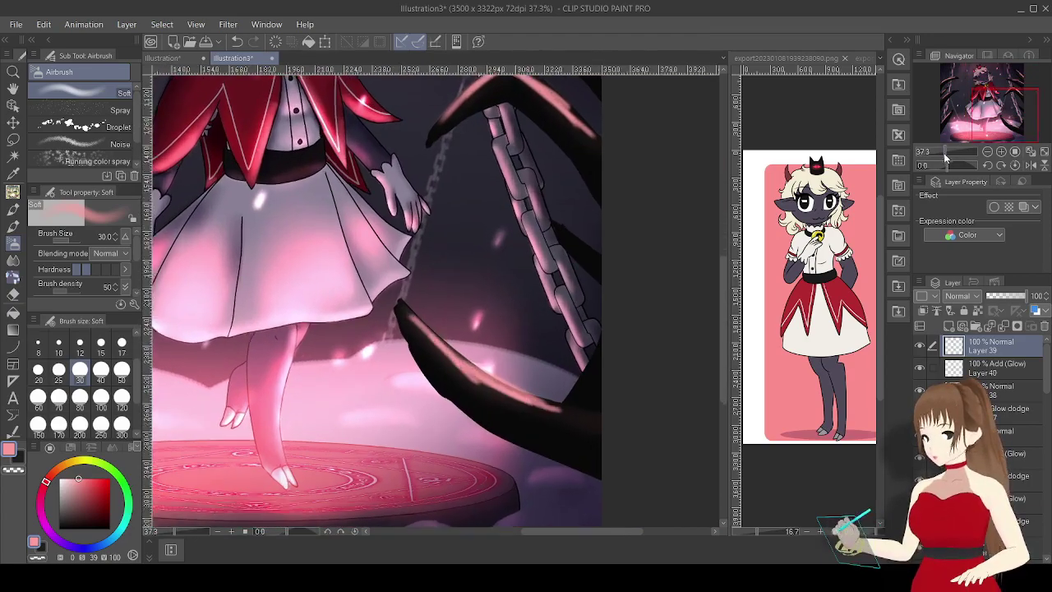
{"action": "scroll", "coordinate": [945, 156], "scroll_direction": "down", "scroll_amount": 2}
{"action": "left_click_drag", "start_coordinate": [411, 310], "coordinate": [547, 396]}
Set Layer 39's blending mode to Color dodge and soften the highlights on the right claws with the Blur tool.
{"action": "key", "text": "j"}
{"action": "mouse_move", "coordinate": [511, 130]}
{"action": "left_mouse_down"}
{"action": "mouse_move", "coordinate": [556, 138]}
{"action": "mouse_move", "coordinate": [567, 255]}
{"action": "left_mouse_up"}
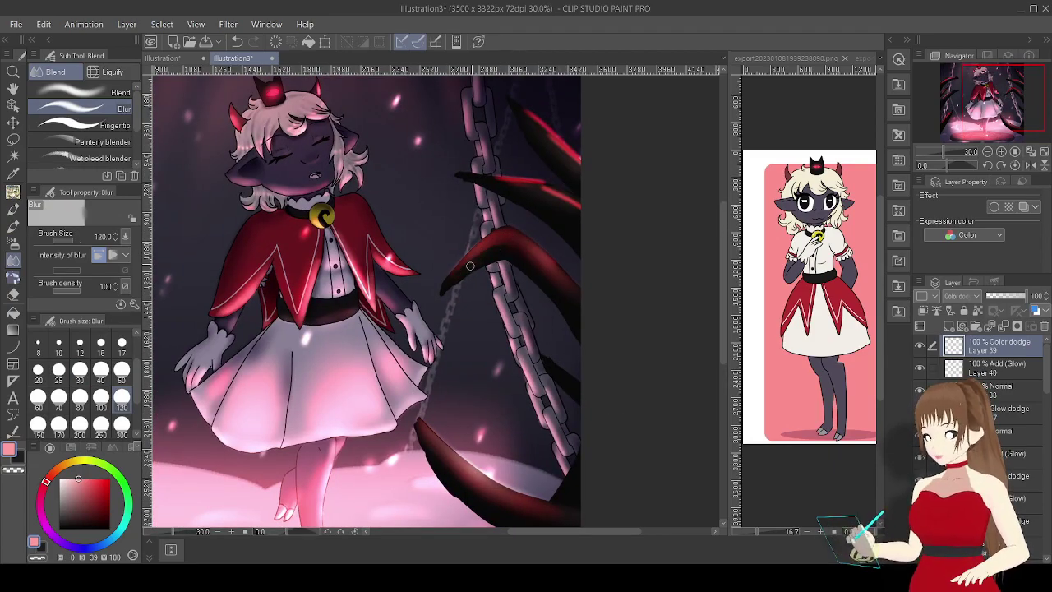
{"action": "key", "text": "ctrl+z"}
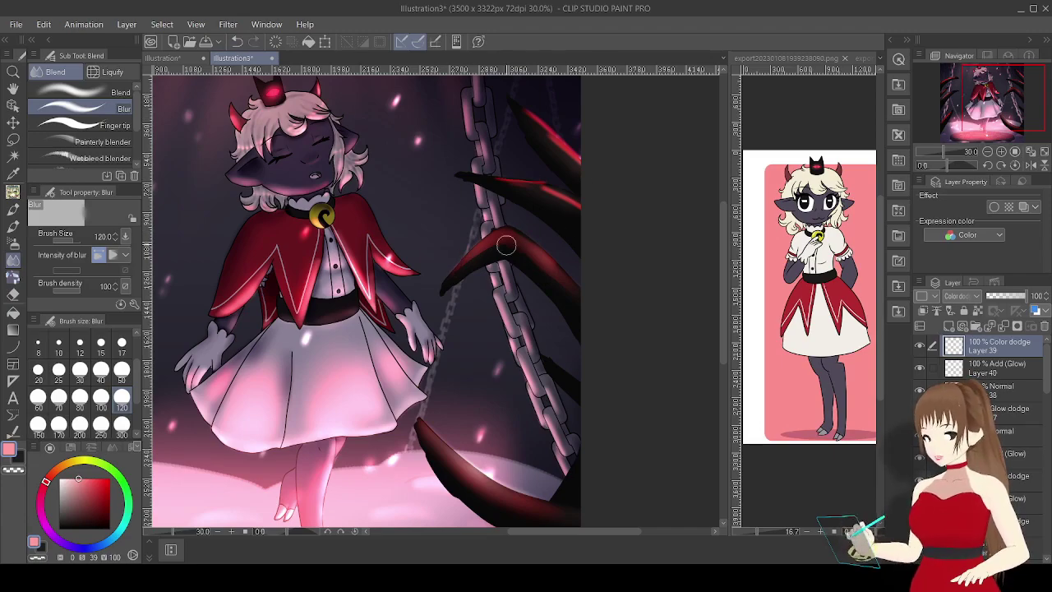
{"action": "scroll", "coordinate": [486, 247], "scroll_direction": "down", "scroll_amount": 2}
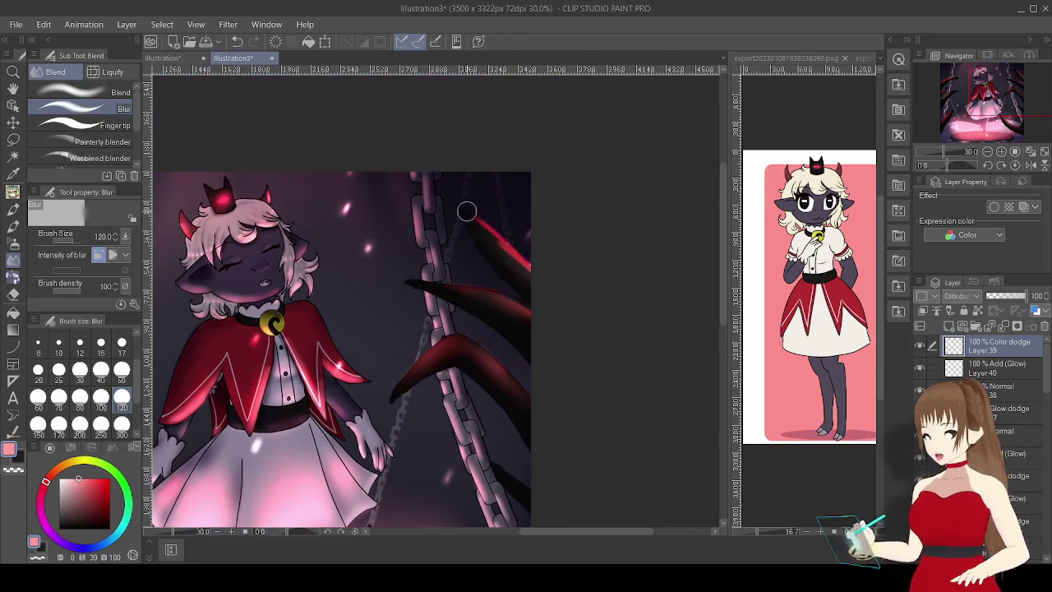
{"action": "left_click_drag", "start_coordinate": [489, 216], "coordinate": [534, 261]}
Blur the red highlights on the left claws to match the right side and view the whole illustration.
{"action": "key", "text": "h"}
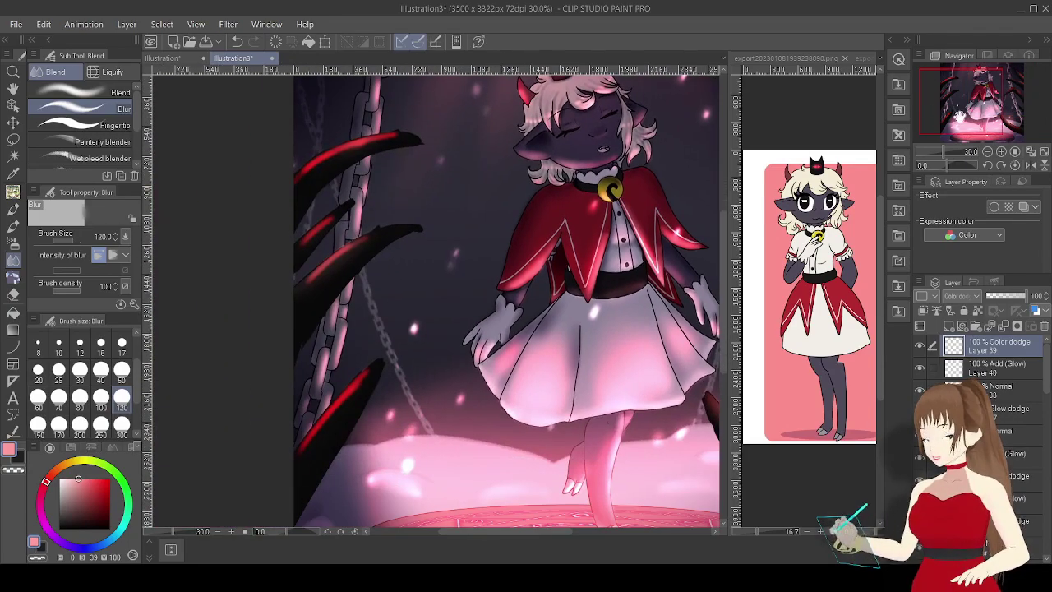
{"action": "mouse_move", "coordinate": [370, 366]}
{"action": "left_mouse_down"}
{"action": "mouse_move", "coordinate": [345, 255]}
{"action": "mouse_move", "coordinate": [355, 231]}
{"action": "mouse_move", "coordinate": [325, 224]}
{"action": "mouse_move", "coordinate": [400, 136]}
{"action": "mouse_move", "coordinate": [337, 146]}
{"action": "left_mouse_up"}
{"action": "left_click_drag", "start_coordinate": [949, 152], "coordinate": [933, 149]}
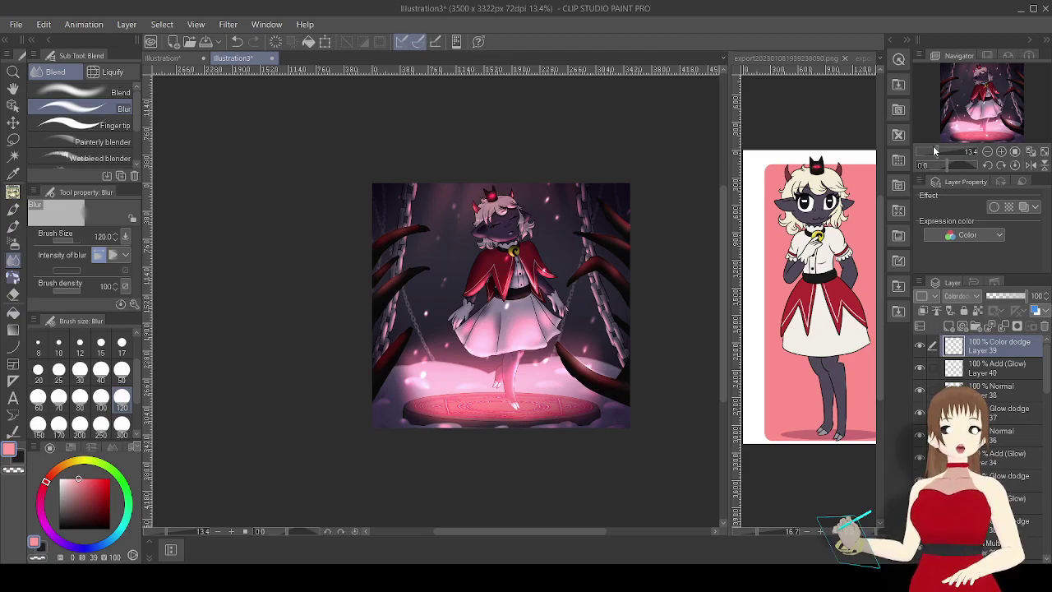
{"action": "left_click", "coordinate": [984, 99]}
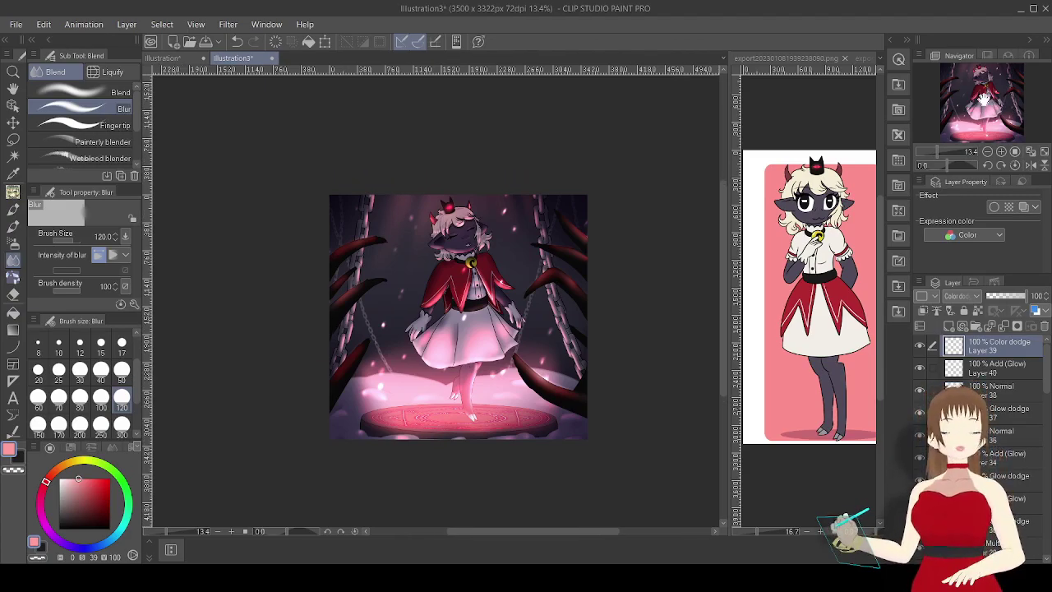
On the claw layer, draw thin black dripping strands beneath the left claws with the Meltea Brush at size 17.
{"action": "left_click", "coordinate": [1019, 391]}
{"action": "scroll", "coordinate": [330, 411], "scroll_direction": "up", "scroll_amount": 6}
{"action": "left_click", "coordinate": [60, 525]}
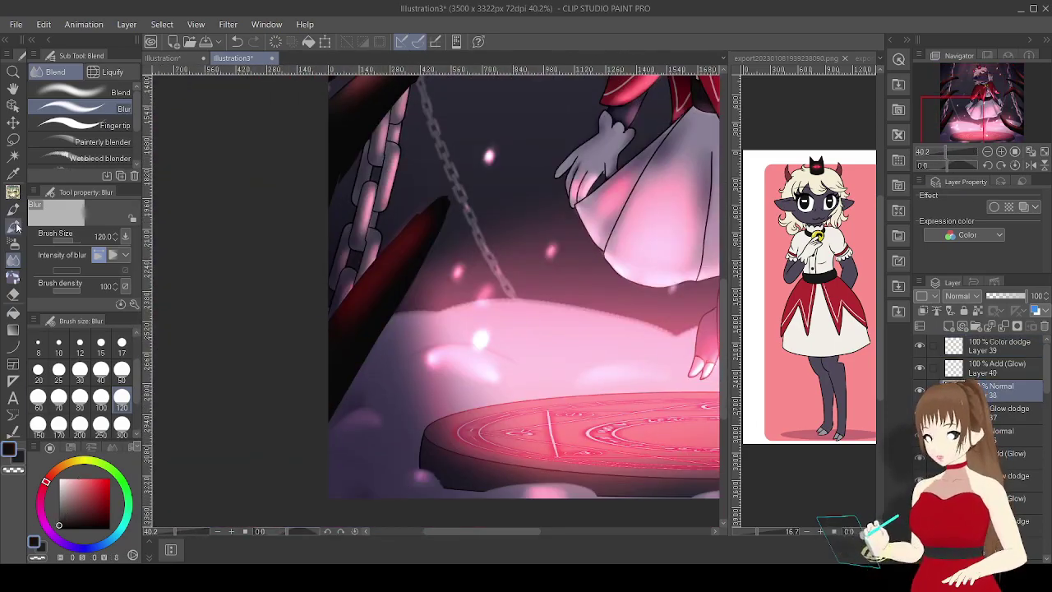
{"action": "key", "text": "p"}
{"action": "left_click_drag", "start_coordinate": [360, 370], "coordinate": [355, 399]}
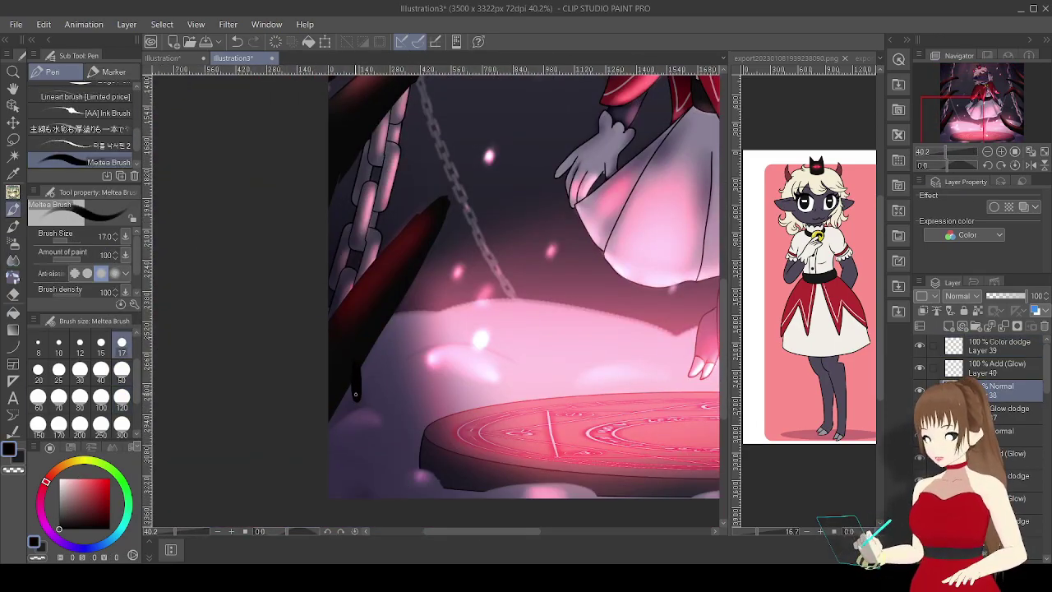
{"action": "left_click_drag", "start_coordinate": [344, 174], "coordinate": [346, 181]}
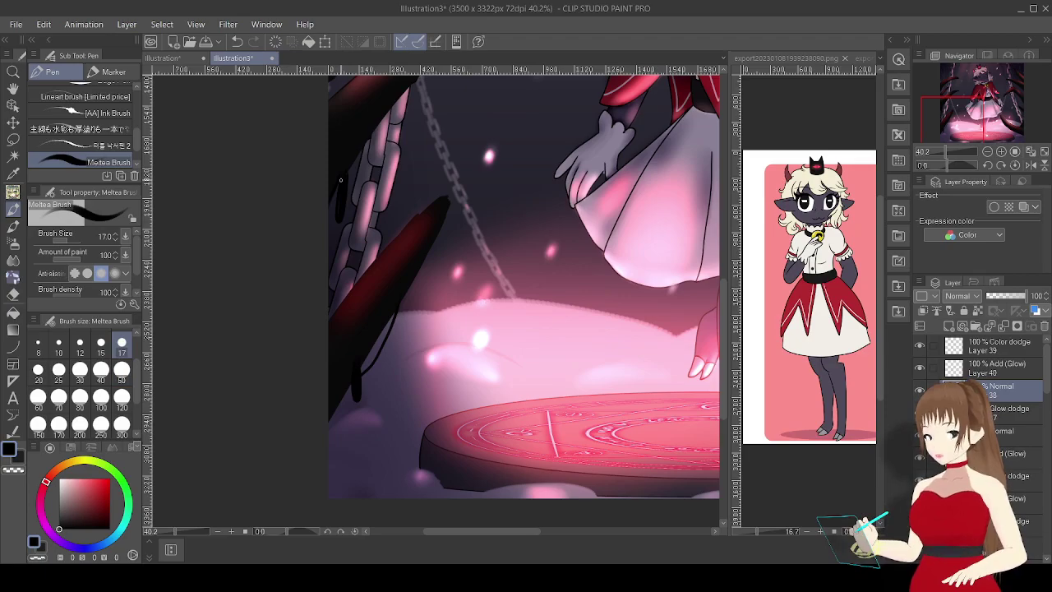
{"action": "left_click_drag", "start_coordinate": [937, 108], "coordinate": [942, 90]}
{"action": "left_click_drag", "start_coordinate": [367, 288], "coordinate": [414, 252]}
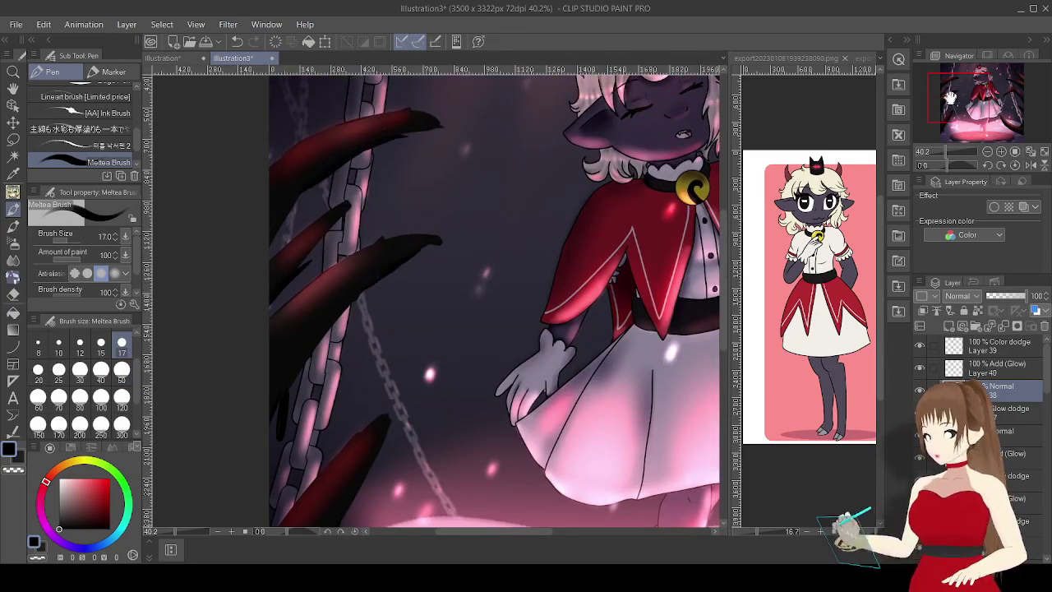
Draw matching thin black strands beneath the right claws along the illustration's right edge.
{"action": "left_click_drag", "start_coordinate": [942, 72], "coordinate": [1008, 86]}
{"action": "left_click_drag", "start_coordinate": [343, 489], "coordinate": [411, 514]}
{"action": "left_click_drag", "start_coordinate": [370, 434], "coordinate": [428, 456]}
{"action": "mouse_move", "coordinate": [354, 271]}
{"action": "left_mouse_down"}
{"action": "mouse_move", "coordinate": [386, 353]}
{"action": "mouse_move", "coordinate": [411, 315]}
{"action": "mouse_move", "coordinate": [420, 343]}
{"action": "left_mouse_up"}
{"action": "key", "text": "ctrl+z"}
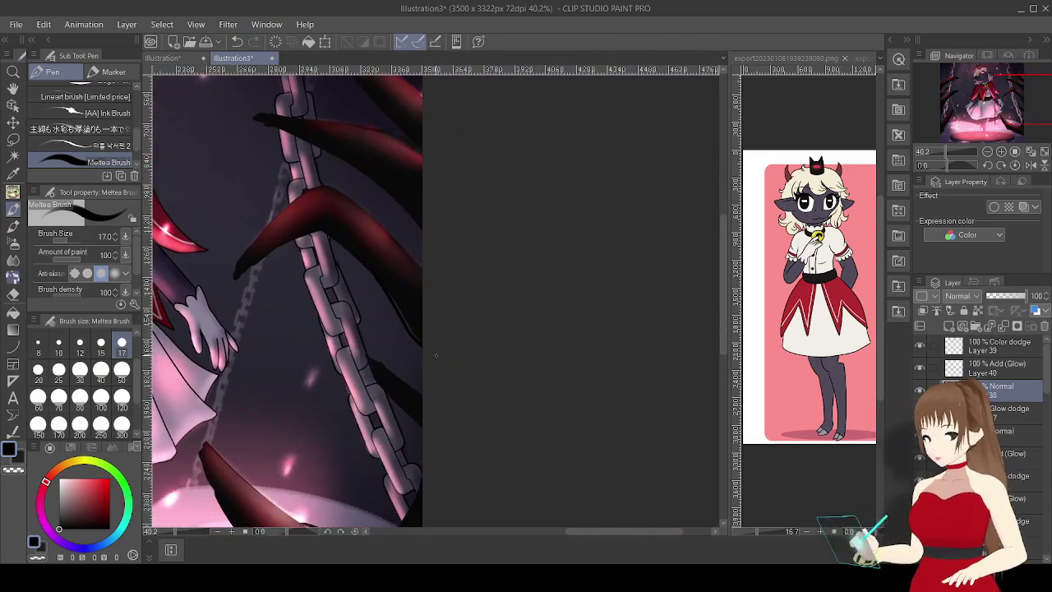
{"action": "left_click_drag", "start_coordinate": [383, 188], "coordinate": [433, 324]}
Sample the cream hair colour from the reference and draw a thin loose strand along the central forelock with the Meltea Brush at size 7.
{"action": "left_click_drag", "start_coordinate": [945, 151], "coordinate": [939, 152]}
{"action": "scroll", "coordinate": [1012, 466], "scroll_direction": "down", "scroll_amount": 5}
{"action": "left_click", "coordinate": [817, 187], "text": "alt"}
{"action": "scroll", "coordinate": [202, 279], "scroll_direction": "up", "scroll_amount": 6}
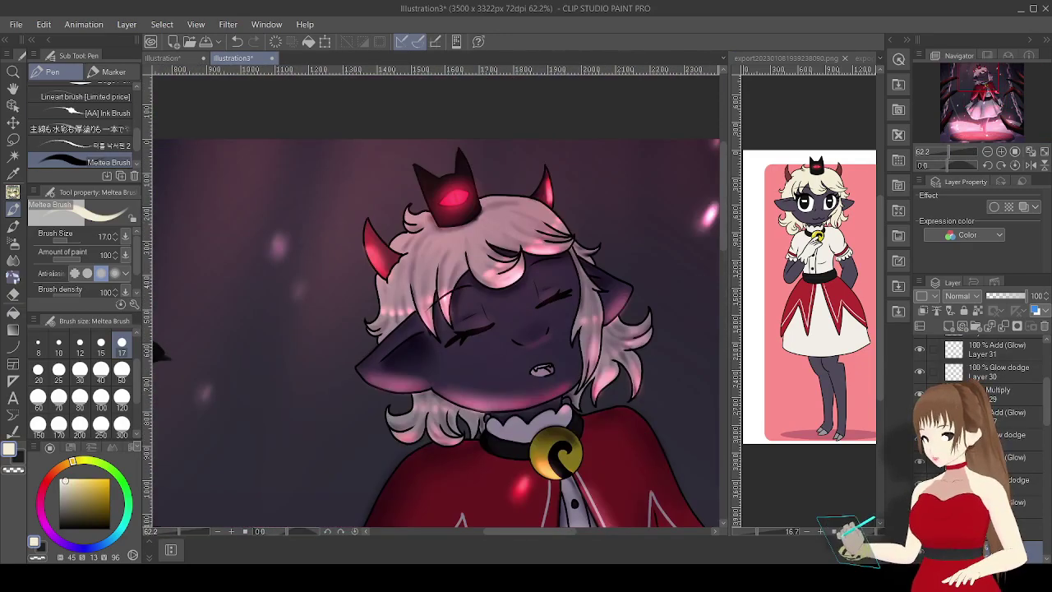
{"action": "scroll", "coordinate": [471, 341], "scroll_direction": "up", "scroll_amount": 3}
{"action": "key", "text": "["}
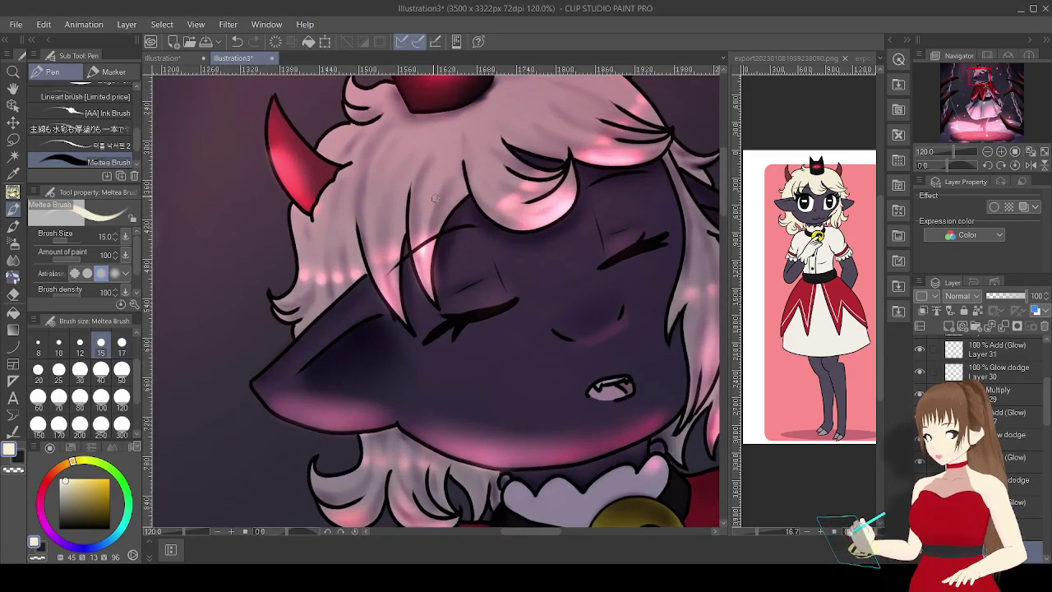
{"action": "key", "text": "["}
{"action": "key", "text": "["}
{"action": "key", "text": "["}
{"action": "key", "text": "["}
{"action": "left_click_drag", "start_coordinate": [442, 209], "coordinate": [445, 275]}
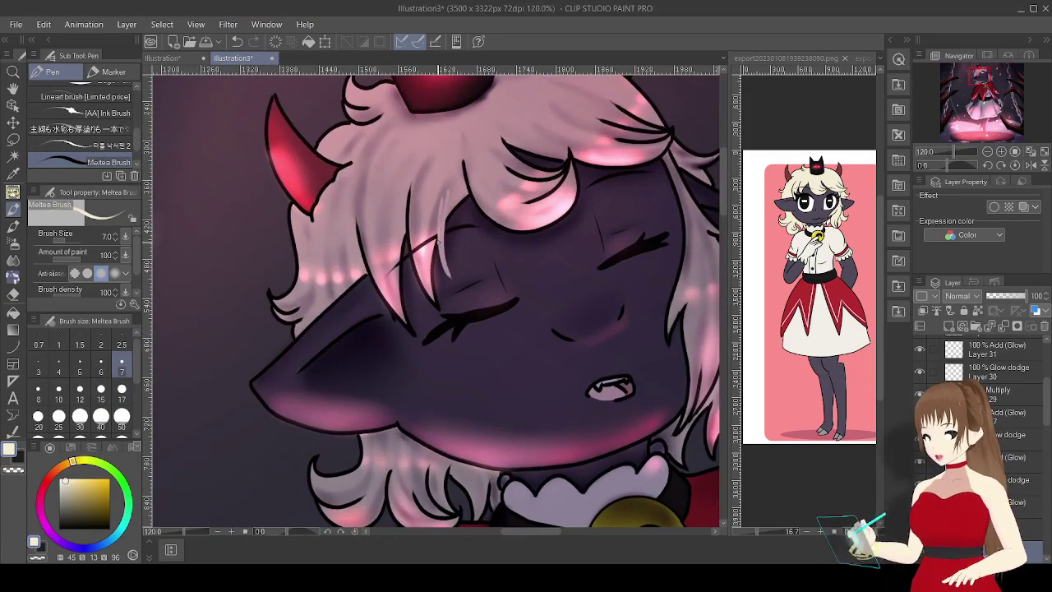
{"action": "left_click", "coordinate": [237, 41]}
{"action": "left_click", "coordinate": [237, 41]}
{"action": "left_click_drag", "start_coordinate": [467, 187], "coordinate": [575, 181]}
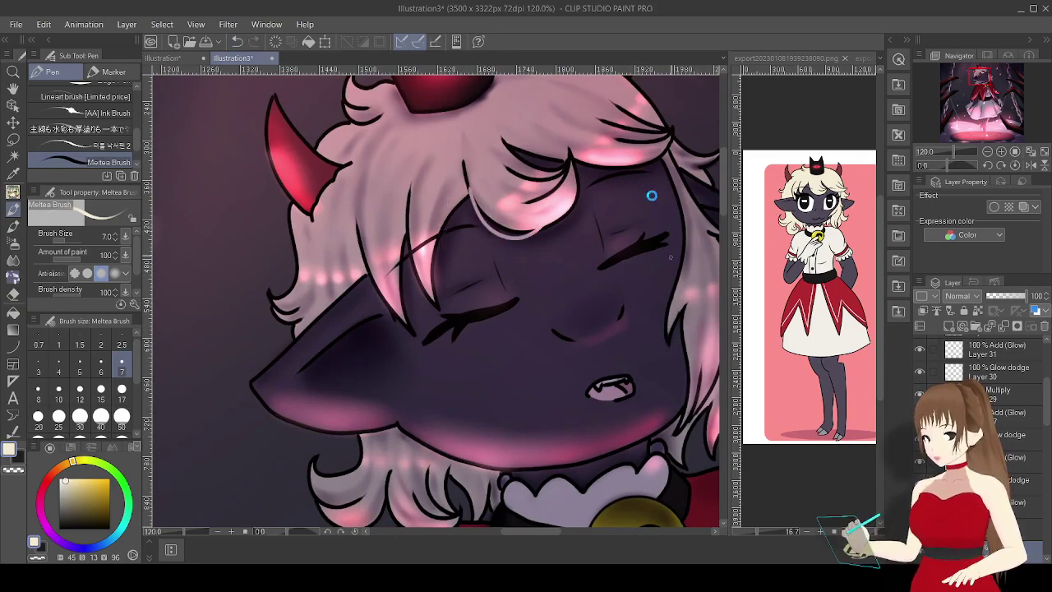
Draw thin loose strands around the hair curls beneath the ear on the right side of the head.
{"action": "mouse_move", "coordinate": [678, 195]}
{"action": "left_mouse_down"}
{"action": "mouse_move", "coordinate": [379, 164]}
{"action": "mouse_move", "coordinate": [379, 335]}
{"action": "left_mouse_up"}
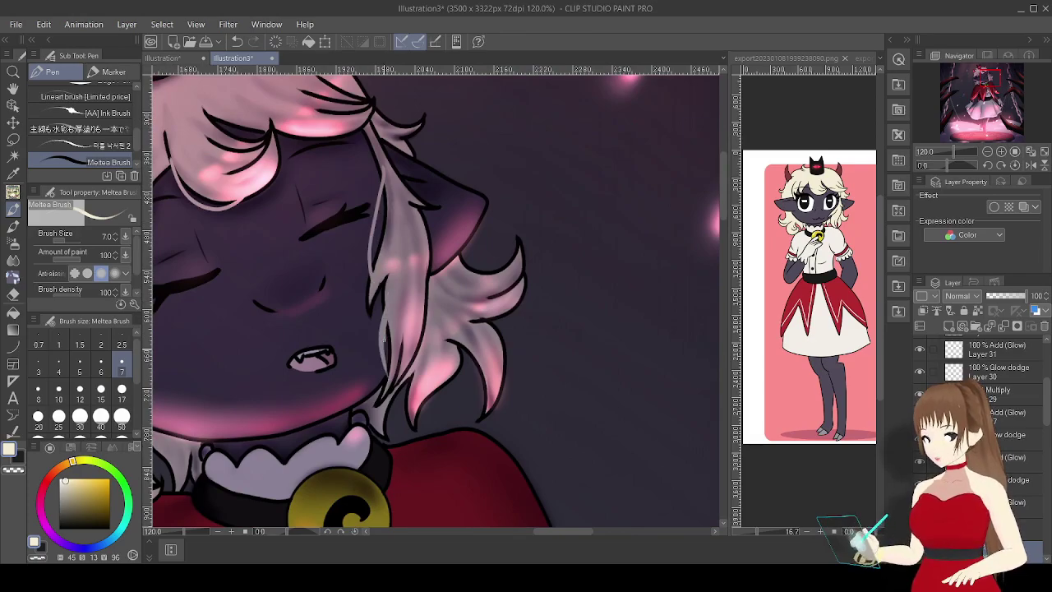
{"action": "left_click_drag", "start_coordinate": [459, 263], "coordinate": [496, 239]}
{"action": "left_click_drag", "start_coordinate": [494, 327], "coordinate": [496, 396]}
{"action": "mouse_move", "coordinate": [526, 284]}
{"action": "left_mouse_down"}
{"action": "mouse_move", "coordinate": [483, 317]}
{"action": "mouse_move", "coordinate": [493, 320]}
{"action": "left_mouse_up"}
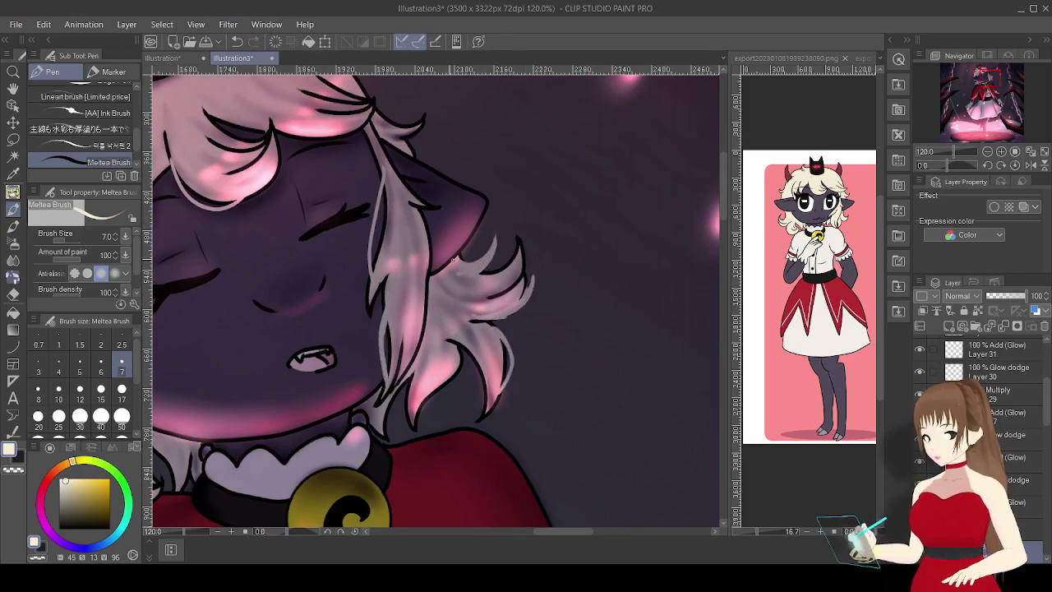
{"action": "key", "text": "j"}
Draw thin curling strands over the jaw beneath the left ear and refine the wisps of the right-hand curls.
{"action": "left_click_drag", "start_coordinate": [644, 334], "coordinate": [269, 206]}
{"action": "key", "text": "p"}
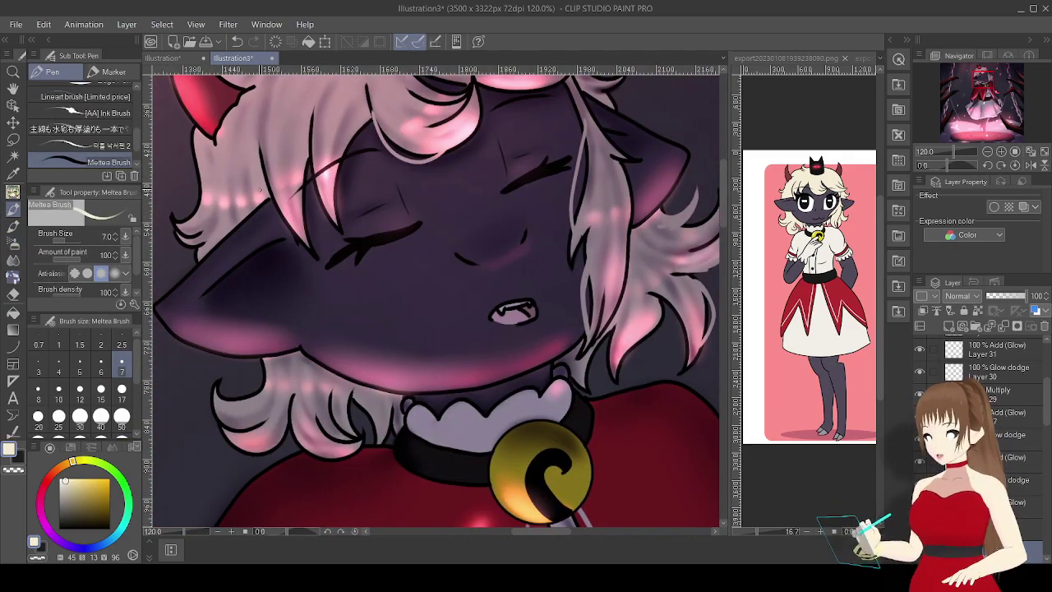
{"action": "left_click_drag", "start_coordinate": [352, 339], "coordinate": [316, 376]}
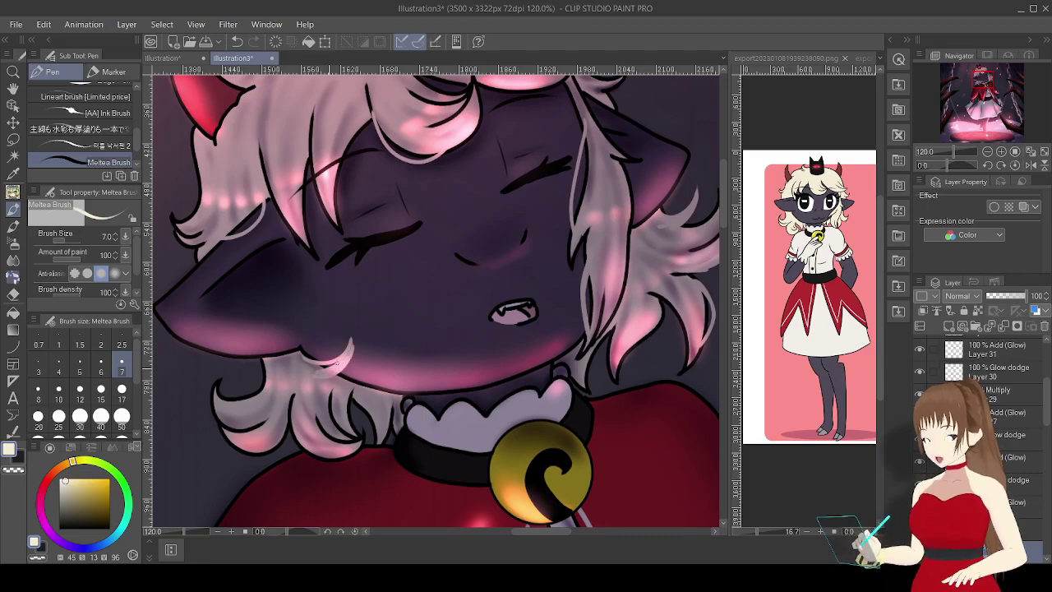
{"action": "left_click_drag", "start_coordinate": [376, 391], "coordinate": [393, 380]}
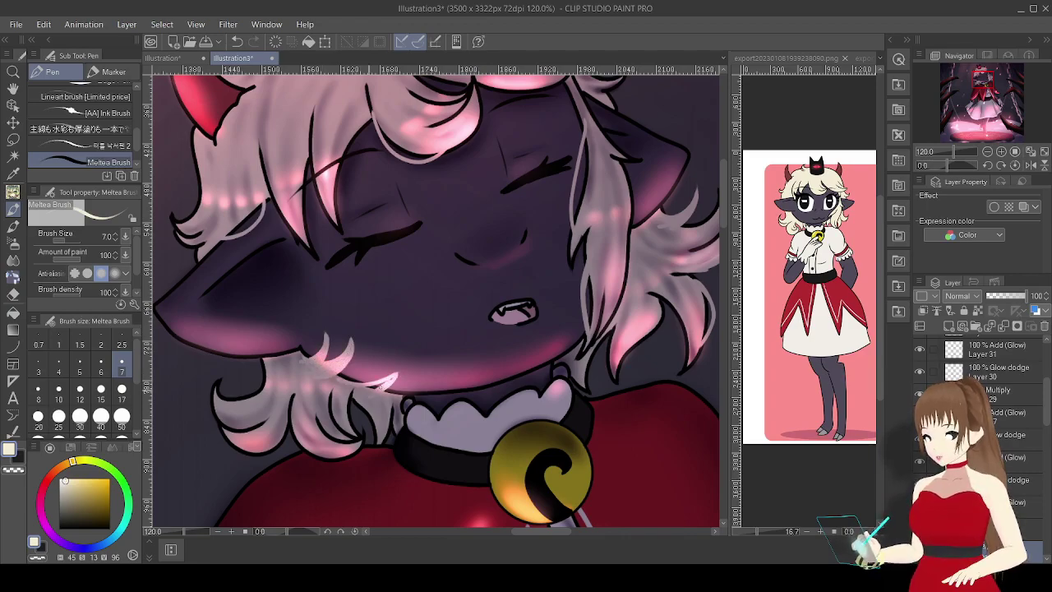
{"action": "key", "text": "j"}
{"action": "key", "text": "p"}
{"action": "left_click_drag", "start_coordinate": [664, 327], "coordinate": [623, 361]}
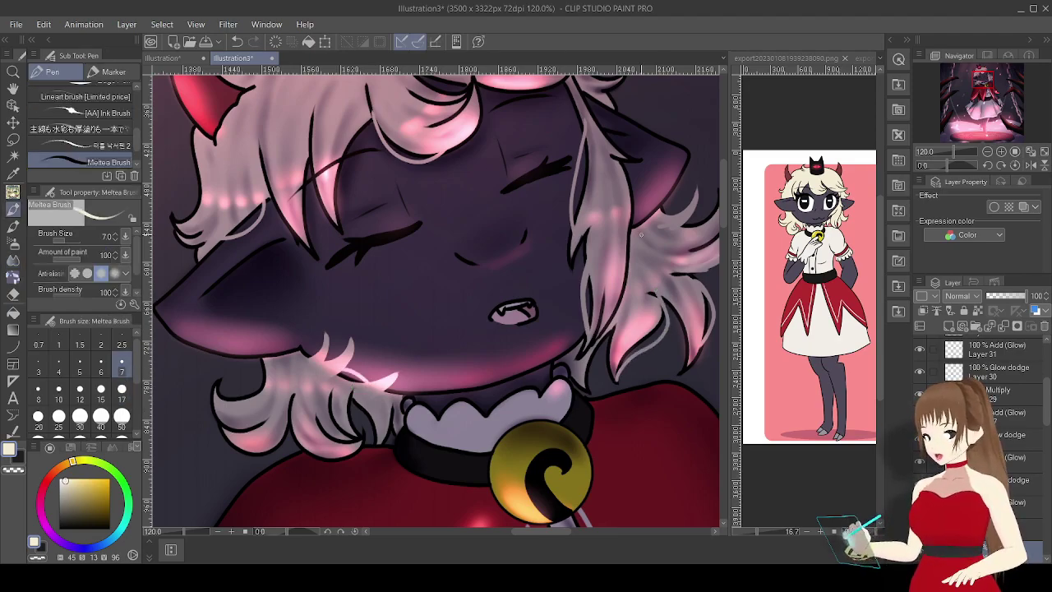
{"action": "left_click", "coordinate": [238, 42]}
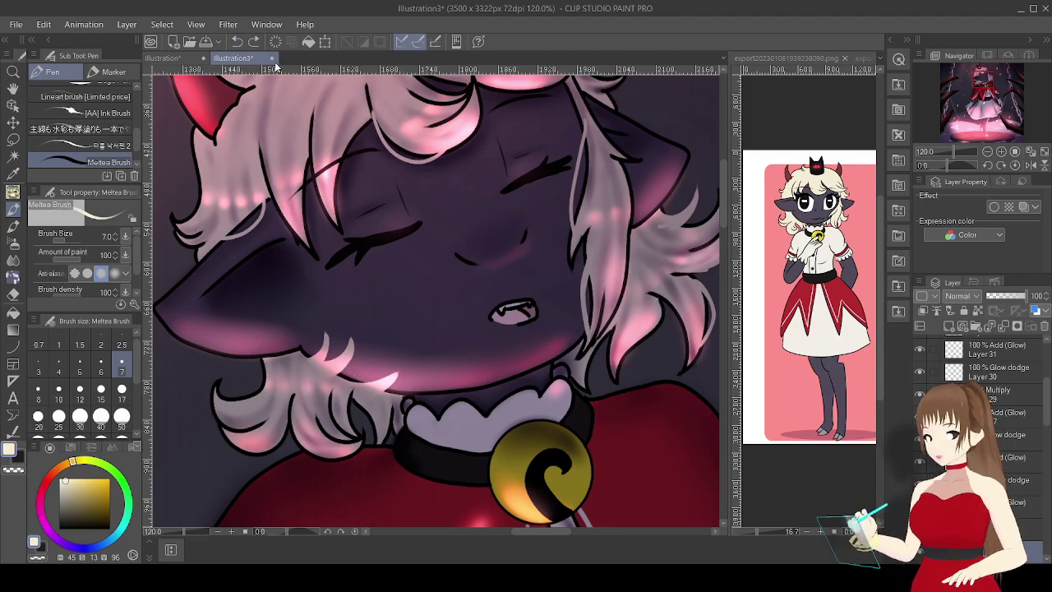
{"action": "left_click_drag", "start_coordinate": [658, 309], "coordinate": [615, 379]}
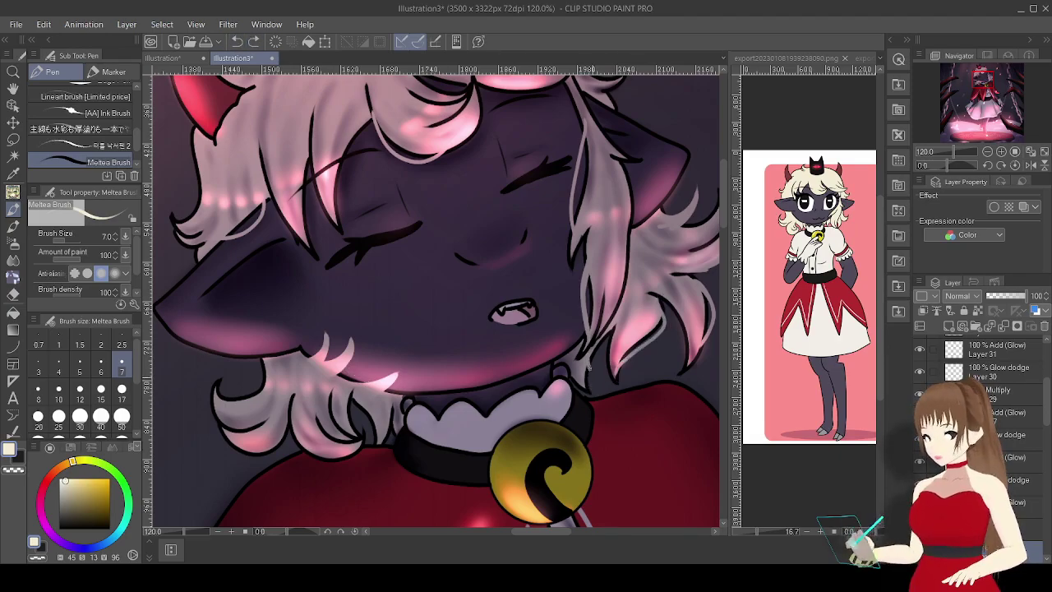
Draw thin strands hanging from the left bangs over the forehead and beside the left ear.
{"action": "left_click_drag", "start_coordinate": [349, 155], "coordinate": [427, 367]}
{"action": "key", "text": "ctrl+z"}
{"action": "left_click", "coordinate": [236, 41]}
{"action": "left_click_drag", "start_coordinate": [413, 296], "coordinate": [425, 366]}
{"action": "left_click_drag", "start_coordinate": [386, 329], "coordinate": [374, 398]}
{"action": "left_click_drag", "start_coordinate": [376, 300], "coordinate": [372, 346]}
{"action": "left_click_drag", "start_coordinate": [341, 345], "coordinate": [328, 406]}
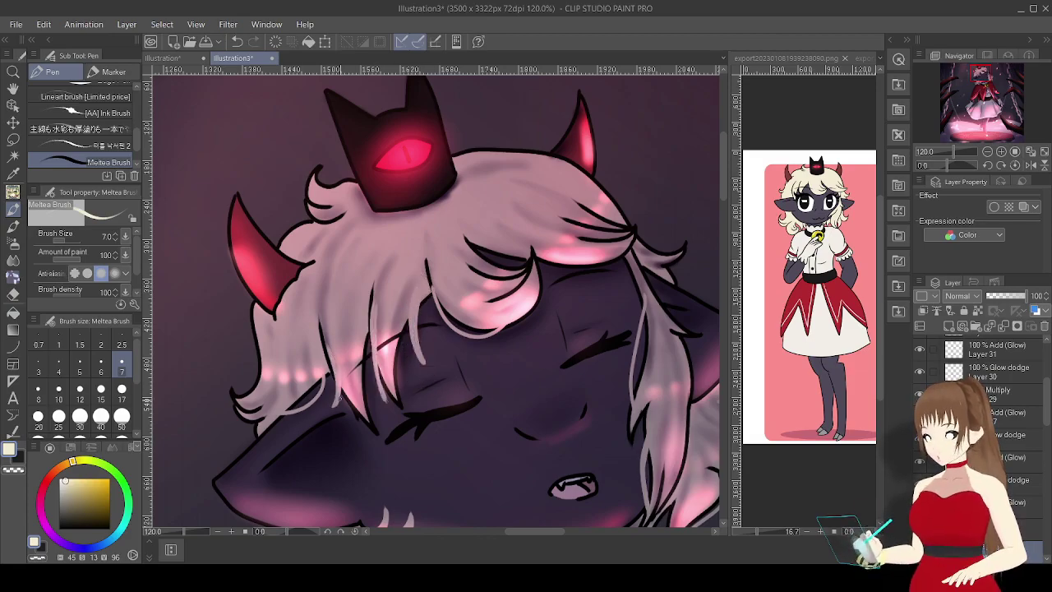
Retouch the fine strands of the left bangs, alternating between the Meltea Brush and the Blur tool at size 17.
{"action": "key", "text": "j"}
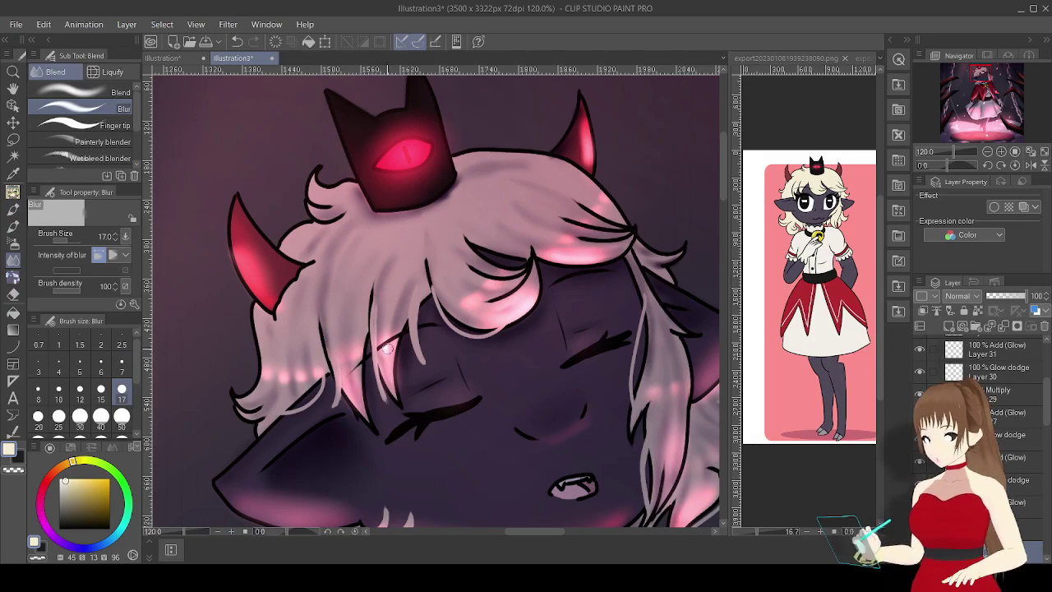
{"action": "key", "text": "p"}
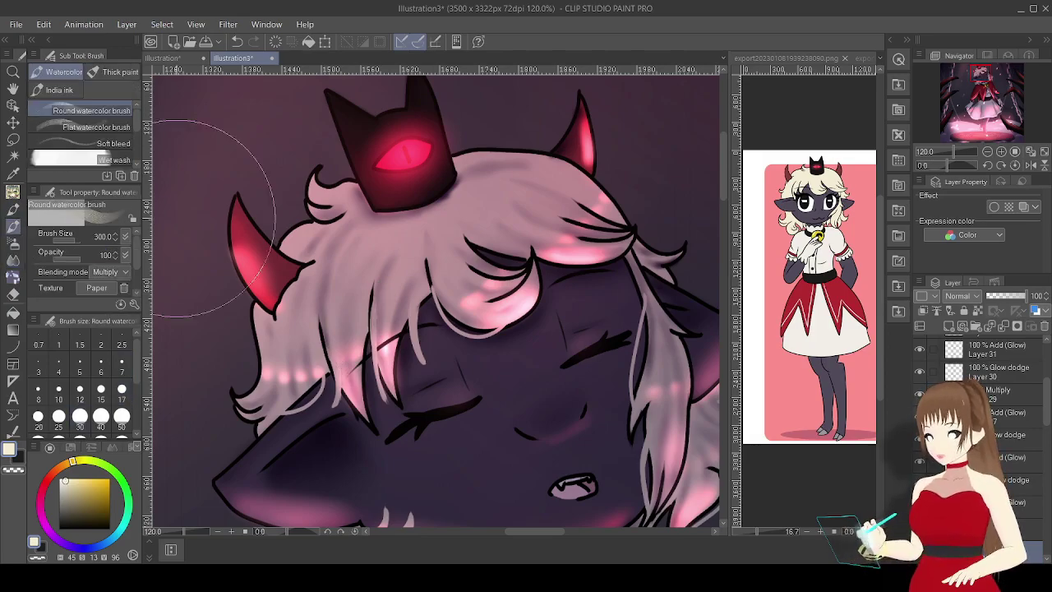
{"action": "left_click_drag", "start_coordinate": [448, 353], "coordinate": [419, 386]}
{"action": "left_click_drag", "start_coordinate": [444, 313], "coordinate": [378, 424]}
{"action": "left_click_drag", "start_coordinate": [390, 341], "coordinate": [362, 387]}
{"action": "left_click_drag", "start_coordinate": [391, 305], "coordinate": [370, 402]}
{"action": "mouse_move", "coordinate": [383, 286]}
{"action": "left_mouse_down"}
{"action": "mouse_move", "coordinate": [369, 393]}
{"action": "mouse_move", "coordinate": [370, 345]}
{"action": "left_mouse_up"}
{"action": "left_click_drag", "start_coordinate": [393, 375], "coordinate": [381, 406]}
{"action": "key", "text": "j"}
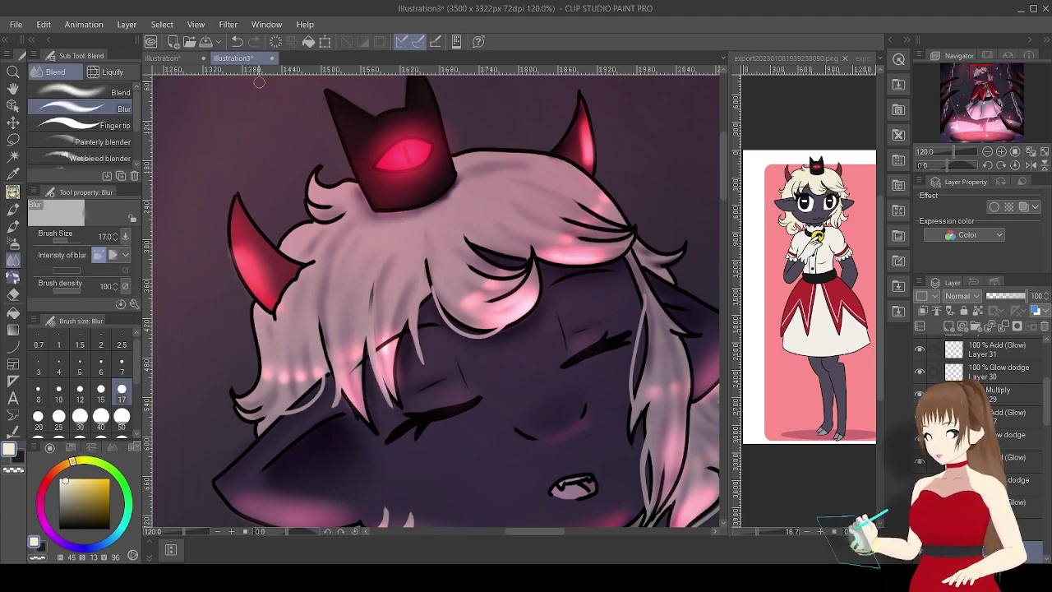
Refine the hair outline between the left horn and the crown with thin Meltea Brush strands at size 7.
{"action": "scroll", "coordinate": [378, 346], "scroll_direction": "down", "scroll_amount": 5}
{"action": "scroll", "coordinate": [378, 346], "scroll_direction": "up", "scroll_amount": 6}
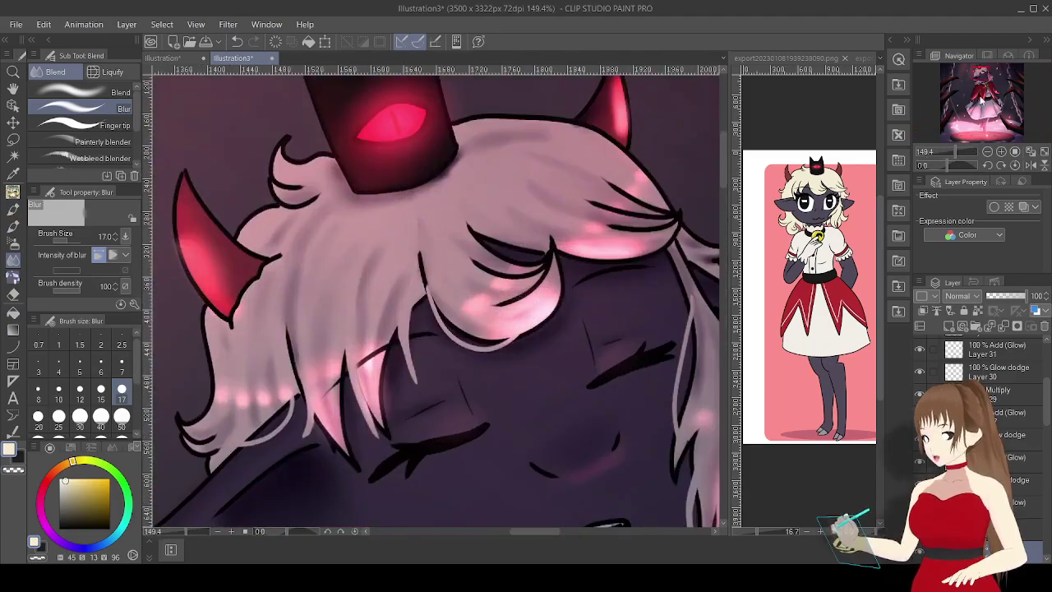
{"action": "key", "text": "p"}
{"action": "key", "text": "ctrl+z"}
{"action": "mouse_move", "coordinate": [368, 223]}
{"action": "left_mouse_down"}
{"action": "mouse_move", "coordinate": [484, 224]}
{"action": "mouse_move", "coordinate": [411, 222]}
{"action": "left_mouse_up"}
{"action": "left_click_drag", "start_coordinate": [369, 226], "coordinate": [413, 224]}
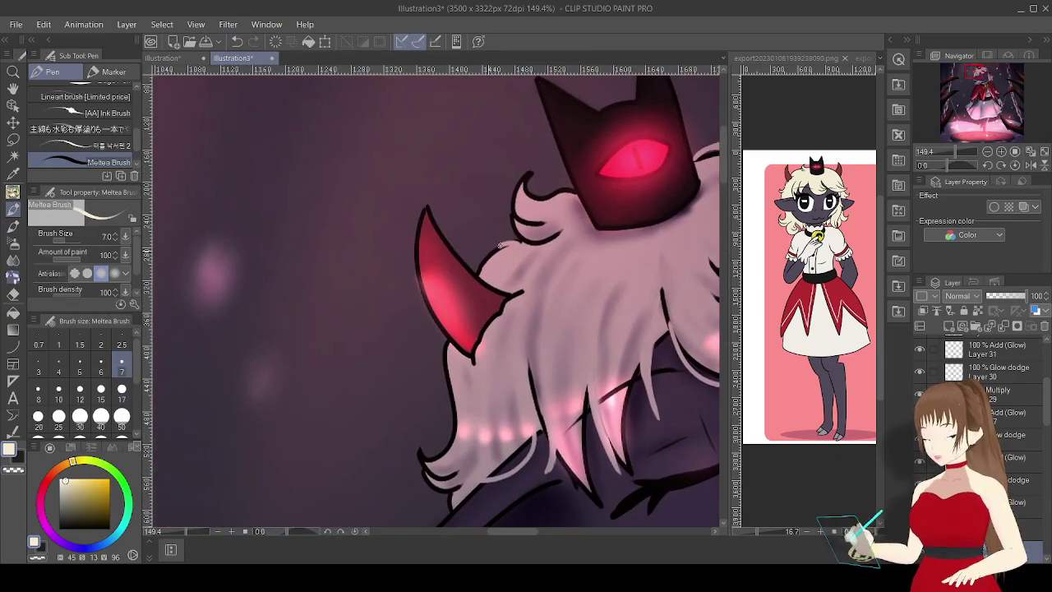
Select the Magic Circle 3 layer, pick a soft pink for the Soft airbrush at size 120, and try Glow dodge blending on the layer.
{"action": "left_click", "coordinate": [939, 150]}
{"action": "left_click_drag", "start_coordinate": [937, 150], "coordinate": [940, 152]}
{"action": "scroll", "coordinate": [1046, 463], "scroll_direction": "down", "scroll_amount": 3}
{"action": "scroll", "coordinate": [1046, 462], "scroll_direction": "down", "scroll_amount": 3}
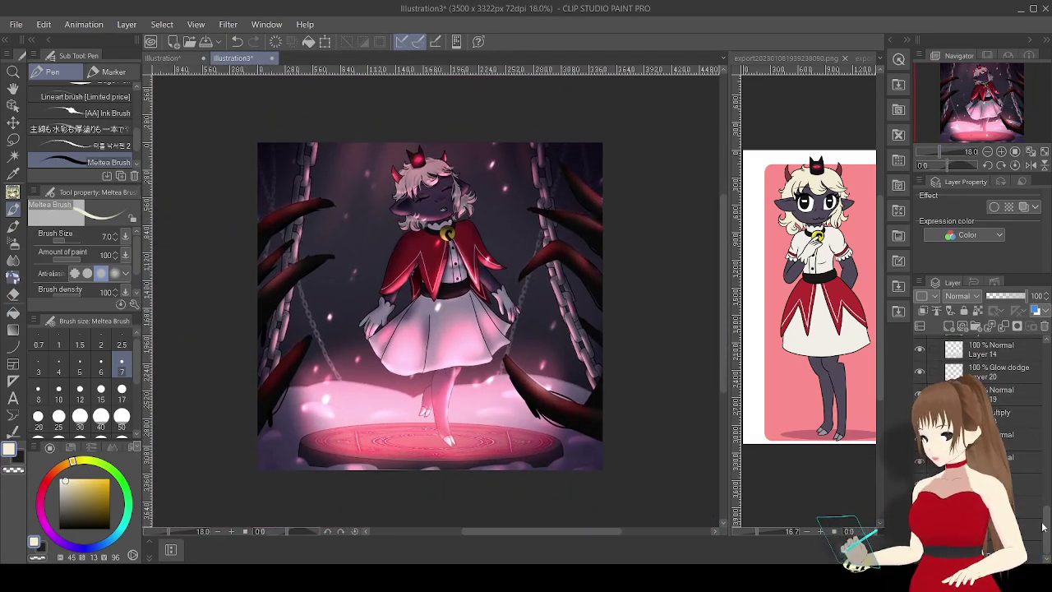
{"action": "key", "text": "b"}
{"action": "left_click", "coordinate": [79, 479]}
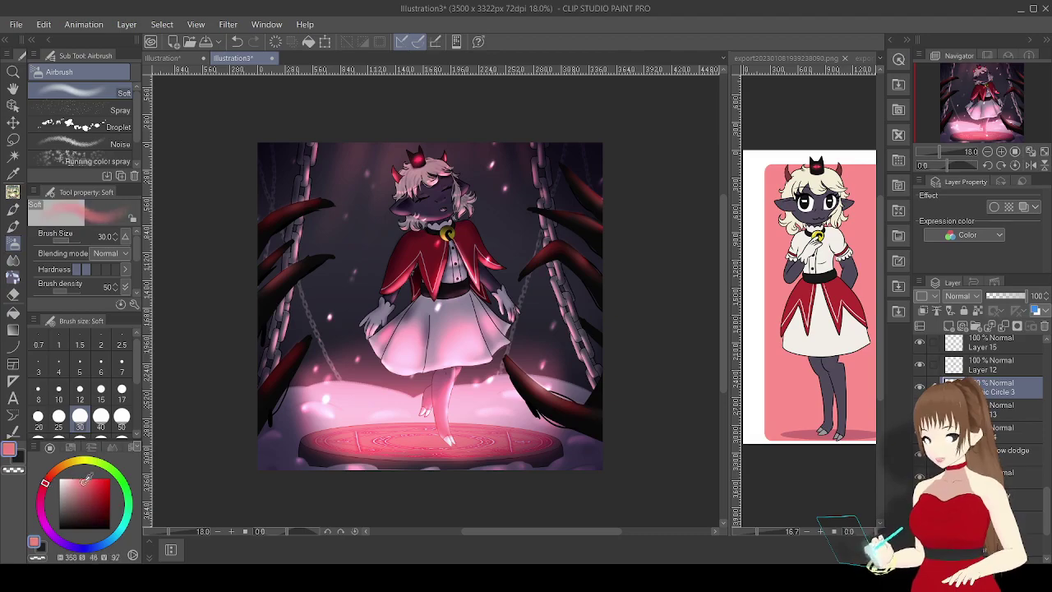
{"action": "mouse_move", "coordinate": [322, 448]}
{"action": "left_mouse_down"}
{"action": "mouse_move", "coordinate": [500, 441]}
{"action": "mouse_move", "coordinate": [402, 433]}
{"action": "left_mouse_up"}
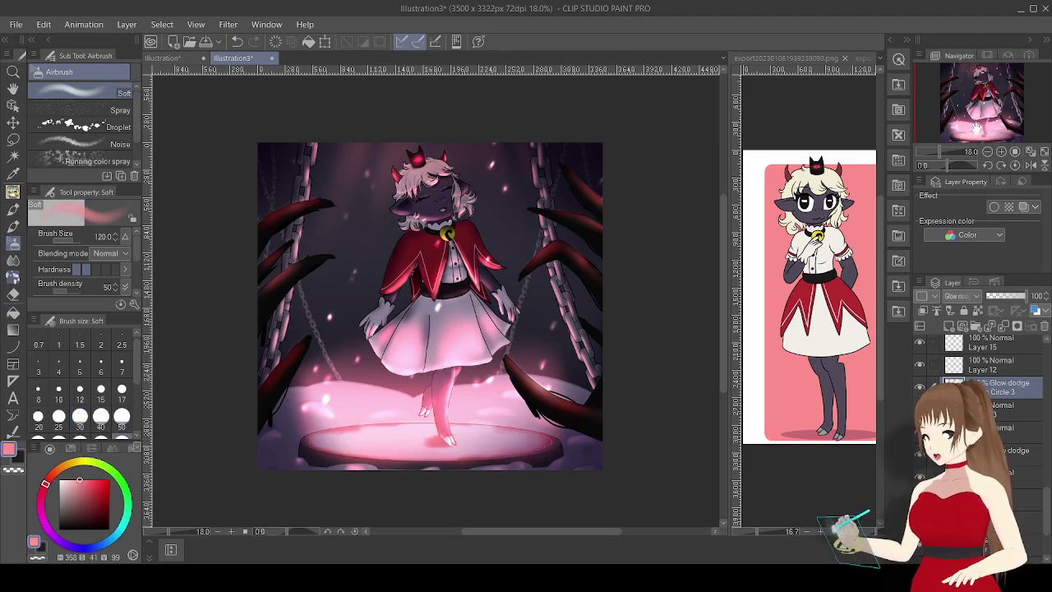
{"action": "left_click", "coordinate": [235, 42]}
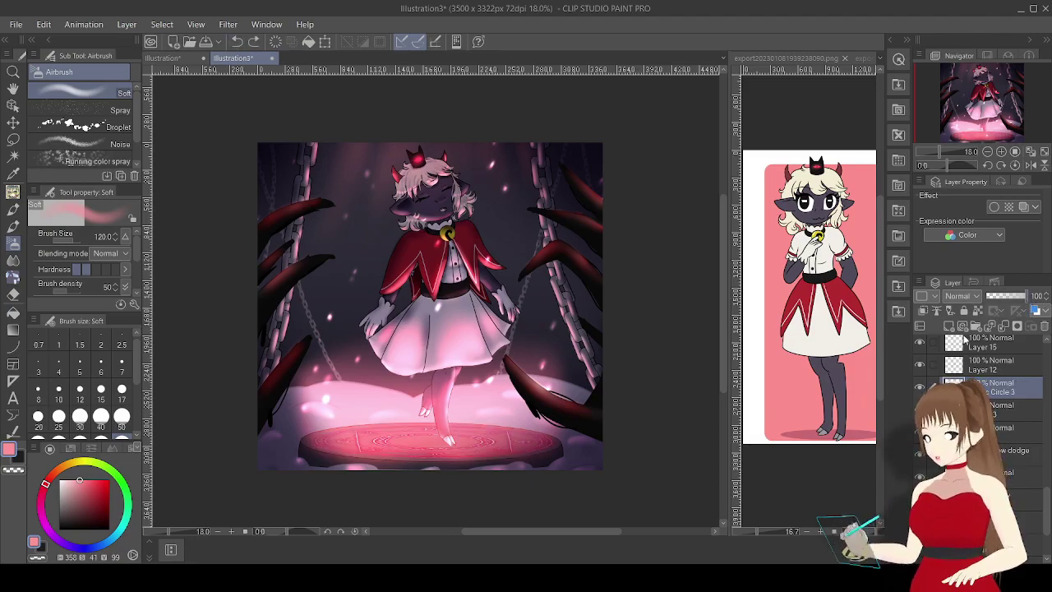
Airbrush pink over the magic circle on a new layer above it, with Add (Glow) blending and opacity 56.
{"action": "mouse_move", "coordinate": [333, 440]}
{"action": "left_mouse_down"}
{"action": "mouse_move", "coordinate": [440, 454]}
{"action": "mouse_move", "coordinate": [487, 436]}
{"action": "left_mouse_up"}
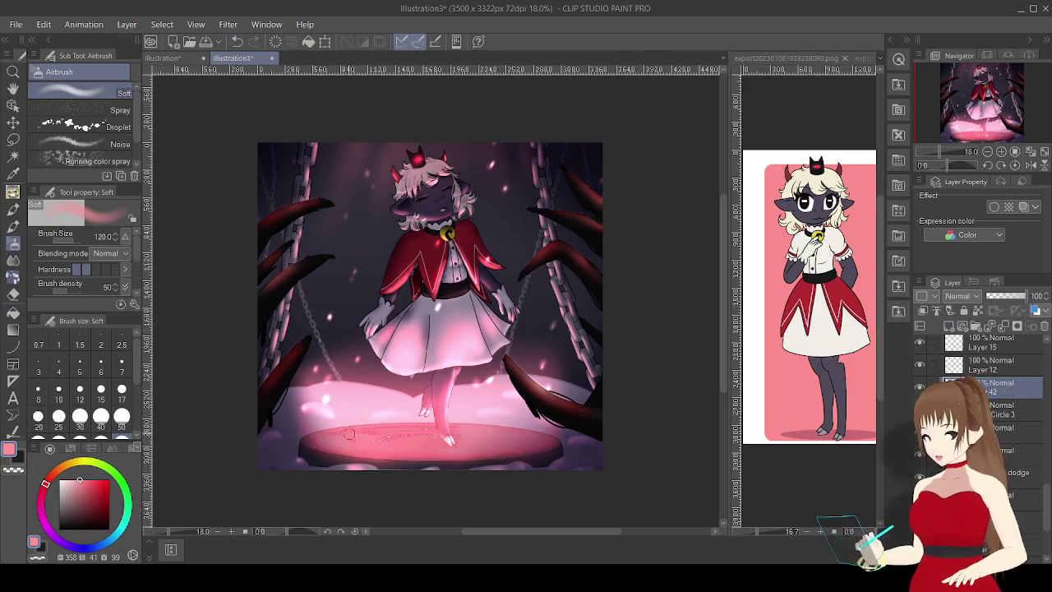
{"action": "left_click_drag", "start_coordinate": [356, 435], "coordinate": [432, 433]}
{"action": "key", "text": "ctrl+z"}
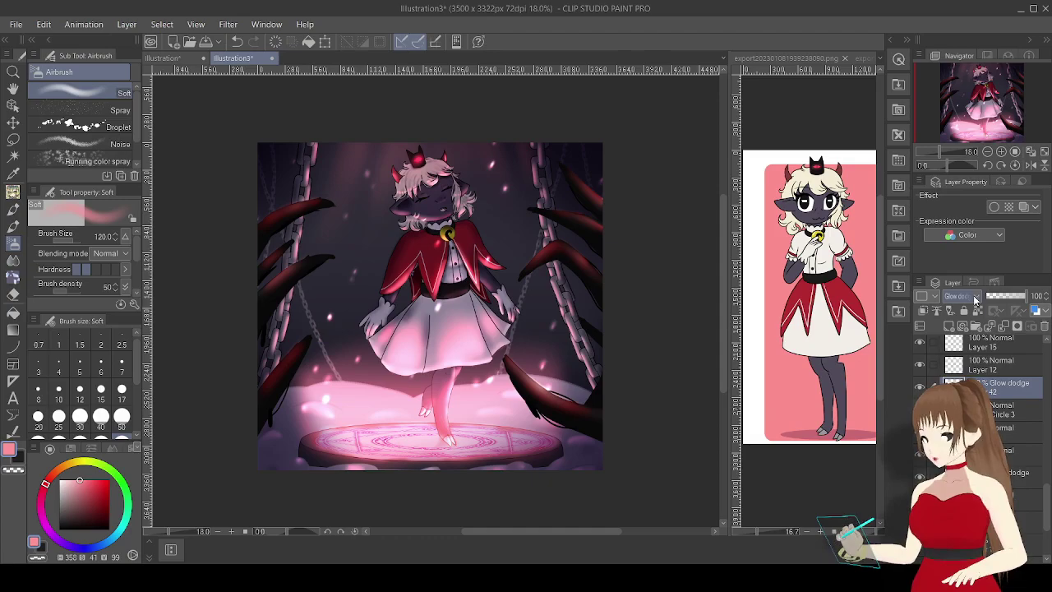
{"action": "key", "text": "ctrl+z"}
{"action": "key", "text": "j"}
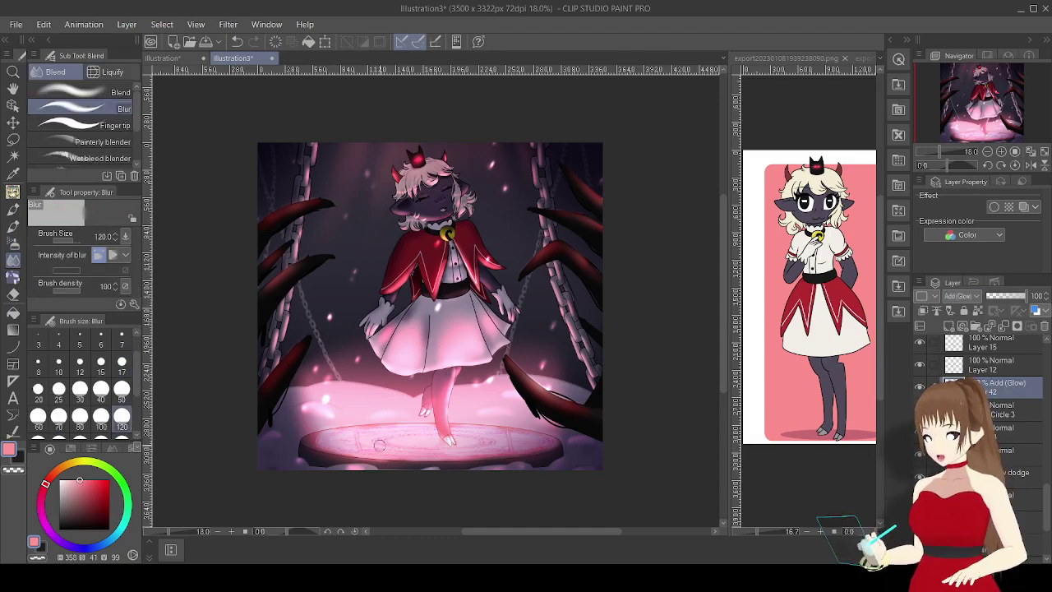
{"action": "left_click", "coordinate": [1011, 296]}
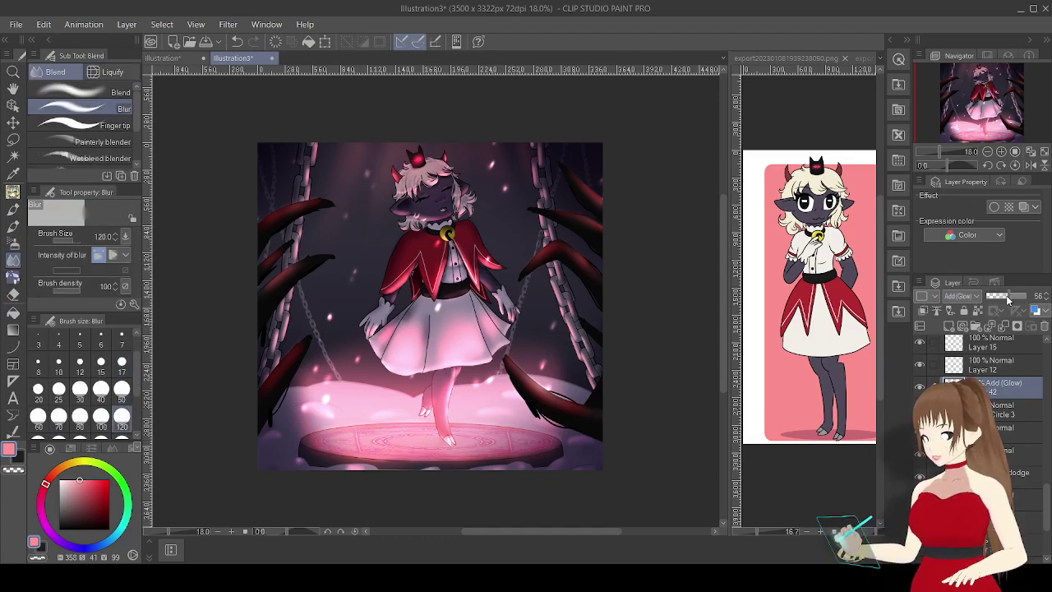
On a new top layer, stamp pale pink sparkles around the character with the Sparkle brush at size 600, using Add (Glow) at about 52% opacity.
{"action": "key", "text": "ctrl+shift+n"}
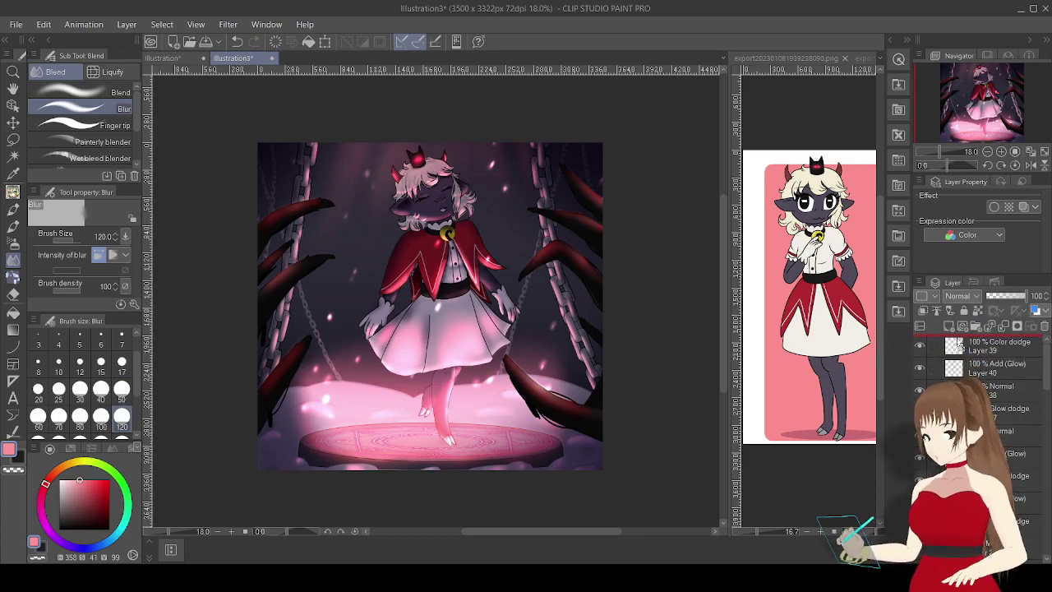
{"action": "scroll", "coordinate": [964, 340], "scroll_direction": "down", "scroll_amount": 2}
{"action": "left_click", "coordinate": [14, 278]}
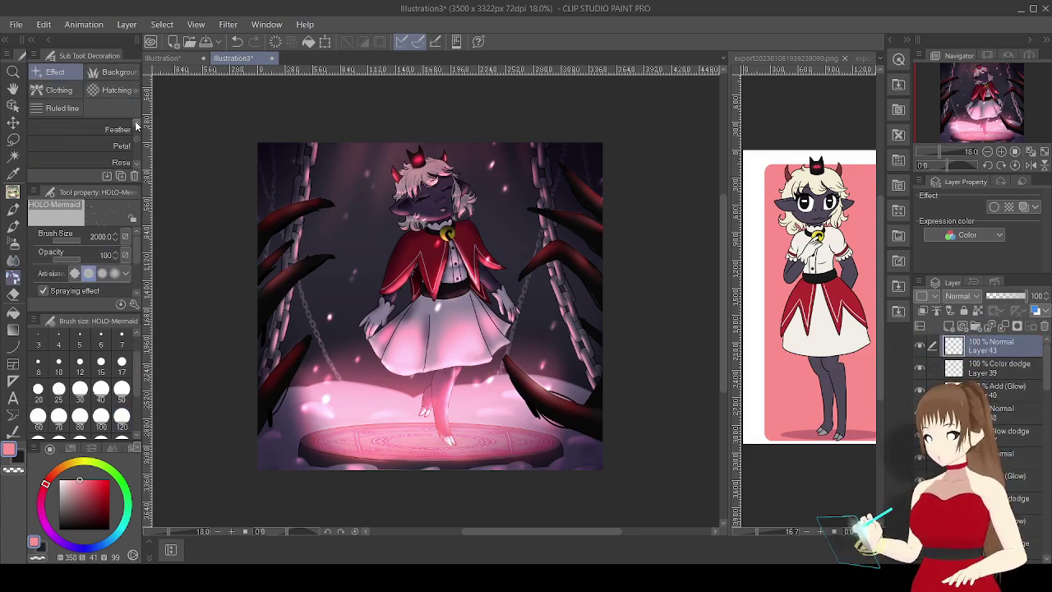
{"action": "left_click", "coordinate": [115, 128]}
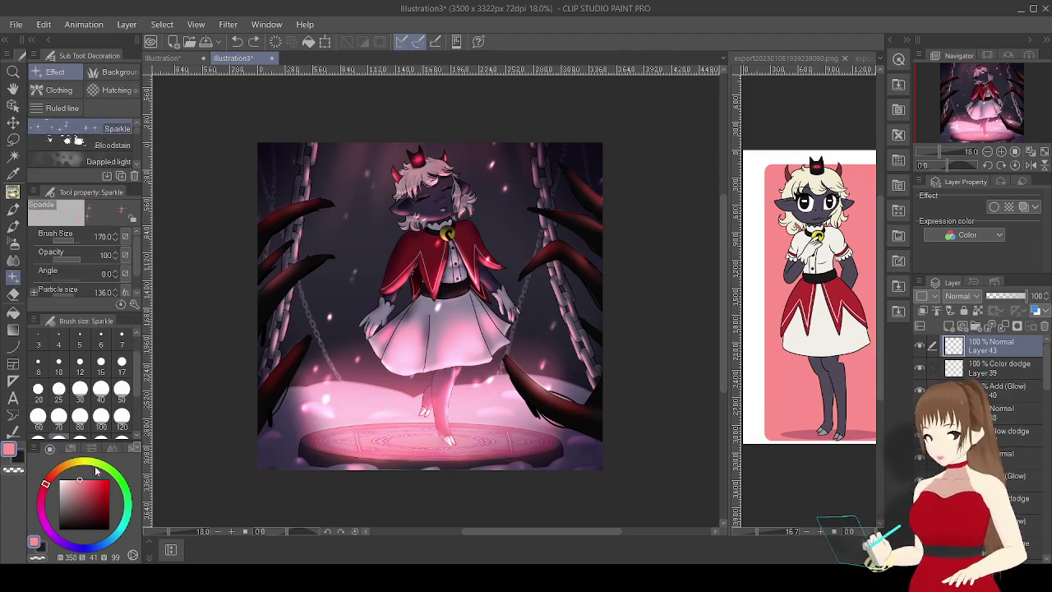
{"action": "scroll", "coordinate": [107, 395], "scroll_direction": "down", "scroll_amount": 2}
{"action": "left_click", "coordinate": [121, 426]}
{"action": "left_click", "coordinate": [79, 426]}
{"action": "left_click_drag", "start_coordinate": [538, 333], "coordinate": [505, 310]}
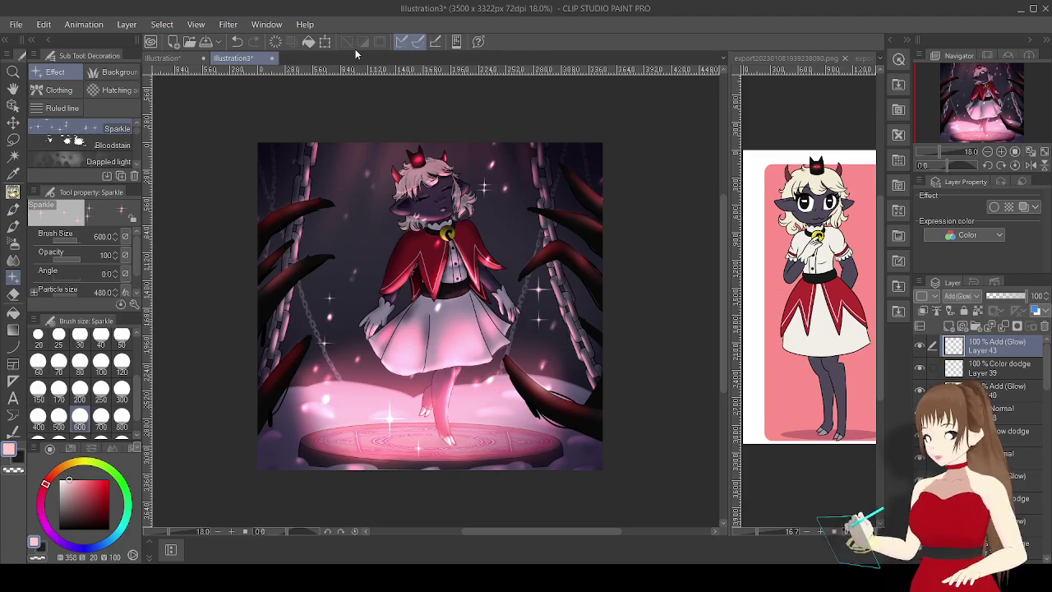
{"action": "key", "text": "ctrl+z"}
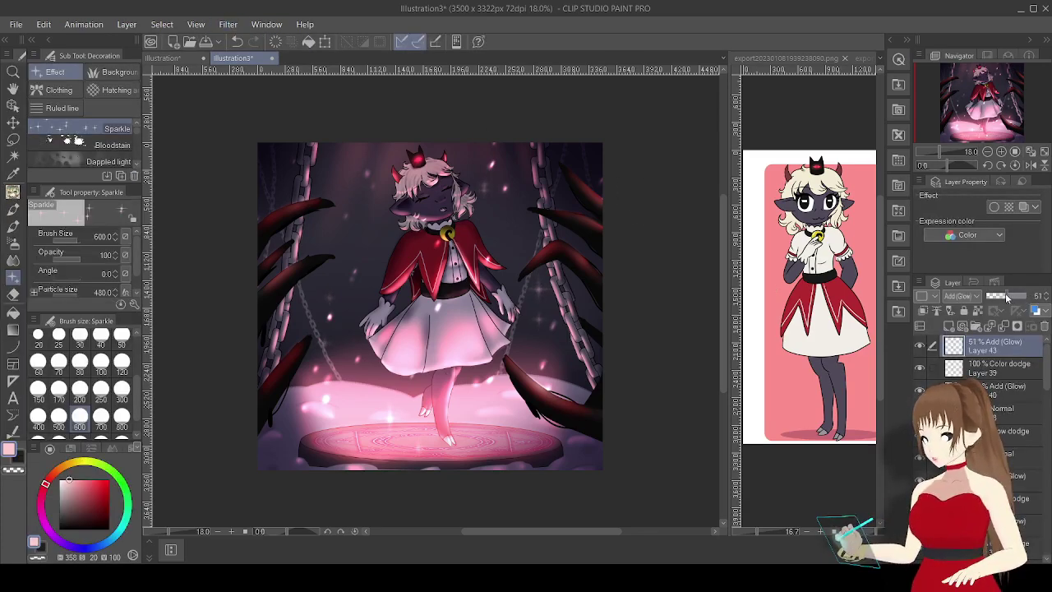
On a new layer, fill thin black bars across the illustration's top and bottom edges using rectangular selections, and deselect.
{"action": "left_click", "coordinate": [950, 326]}
{"action": "key", "text": "m"}
{"action": "left_click_drag", "start_coordinate": [243, 132], "coordinate": [638, 148]}
{"action": "left_click_drag", "start_coordinate": [242, 478], "coordinate": [638, 459]}
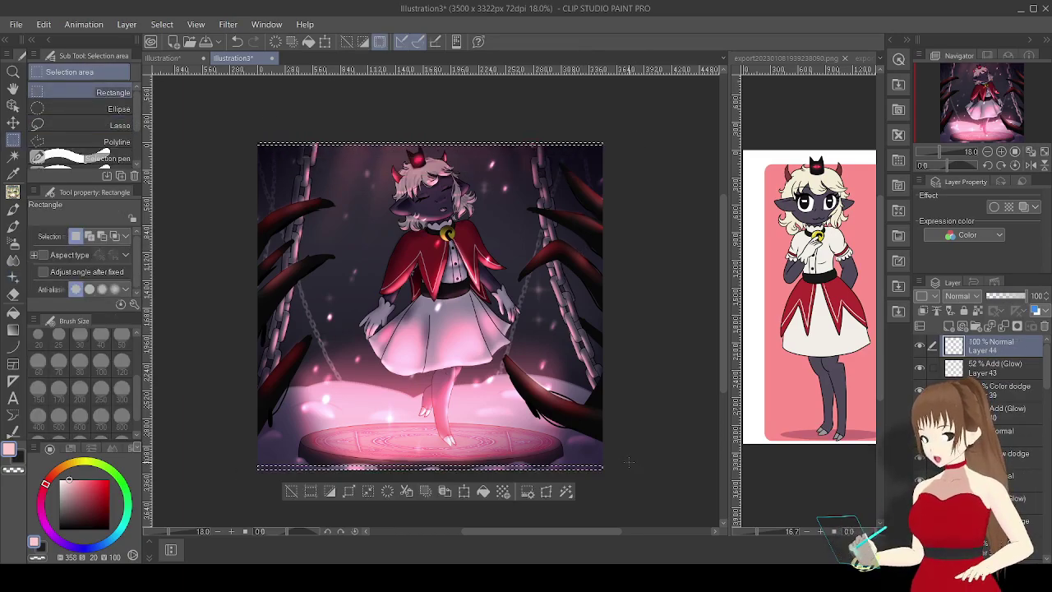
{"action": "key", "text": "ctrl+z"}
{"action": "left_click_drag", "start_coordinate": [253, 484], "coordinate": [638, 460]}
{"action": "left_click_drag", "start_coordinate": [255, 125], "coordinate": [638, 148]}
{"action": "left_click", "coordinate": [59, 528]}
{"action": "left_click", "coordinate": [483, 491]}
{"action": "left_click", "coordinate": [291, 491]}
On a new layer, write a white signature in the illustration's lower-left corner with the Meltea Brush at size 7.
{"action": "left_click_drag", "start_coordinate": [946, 153], "coordinate": [953, 151]}
{"action": "key", "text": "ctrl+shift+n"}
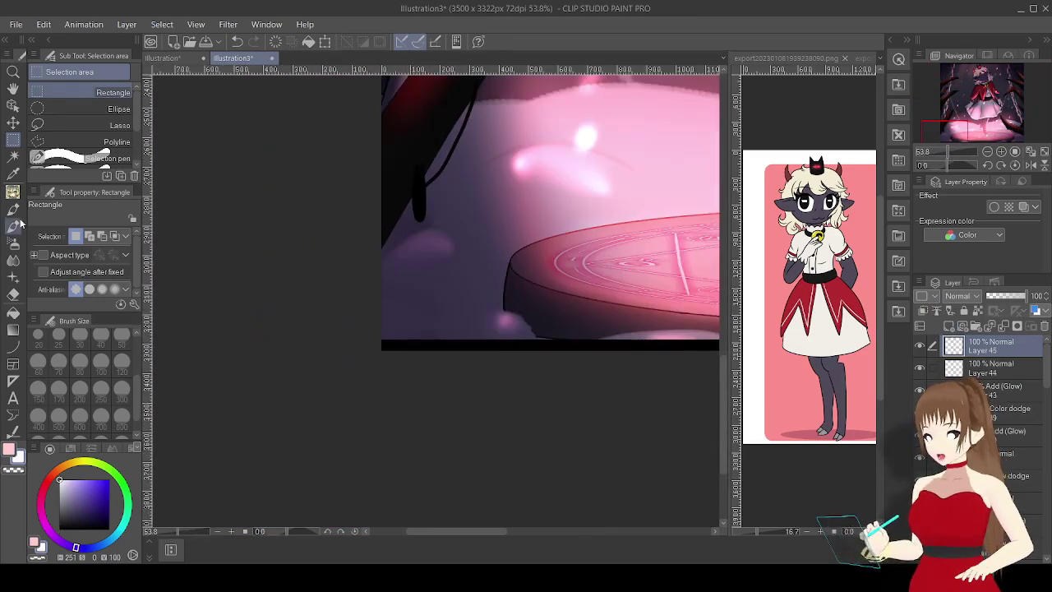
{"action": "key", "text": "p"}
{"action": "left_click_drag", "start_coordinate": [422, 263], "coordinate": [564, 237]}
{"action": "left_click_drag", "start_coordinate": [427, 331], "coordinate": [674, 237]}
{"action": "mouse_move", "coordinate": [678, 240]}
{"action": "left_mouse_down"}
{"action": "mouse_move", "coordinate": [709, 238]}
{"action": "mouse_move", "coordinate": [564, 271]}
{"action": "mouse_move", "coordinate": [554, 306]}
{"action": "left_mouse_up"}
Transform the signature to fit the lower-left corner, set its layer opacity to 47, and view the whole illustration.
{"action": "key", "text": "ctrl+t"}
{"action": "left_click", "coordinate": [445, 379]}
{"action": "left_click_drag", "start_coordinate": [1028, 296], "coordinate": [1006, 297]}
{"action": "left_click_drag", "start_coordinate": [957, 152], "coordinate": [942, 153]}
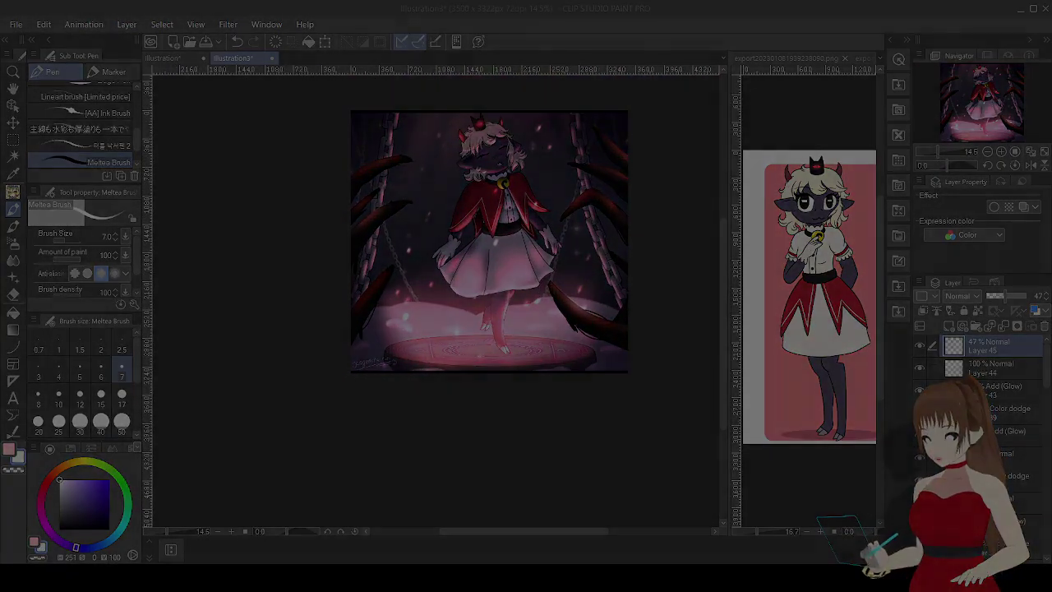